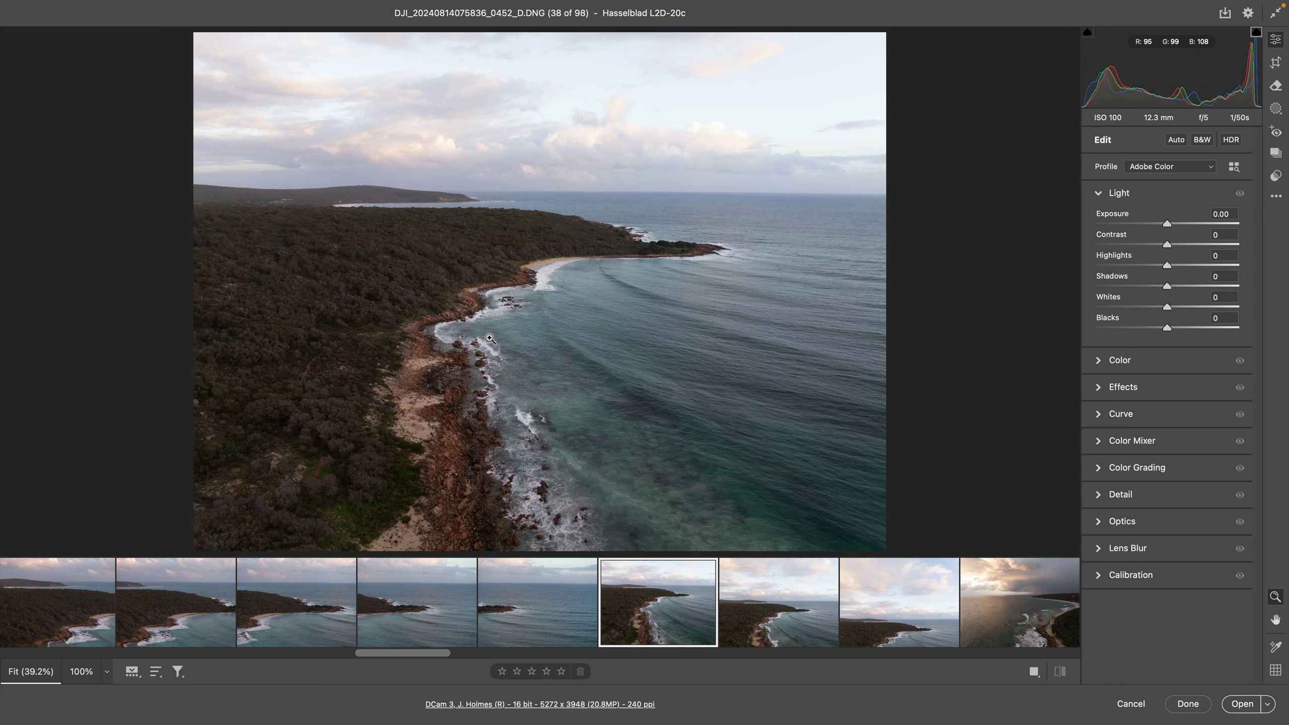
- Compare the neighbouring coastline shots and select thumbnails 38 through 40 together
key("Right")
key("Right")
key("Left")
key("Left")
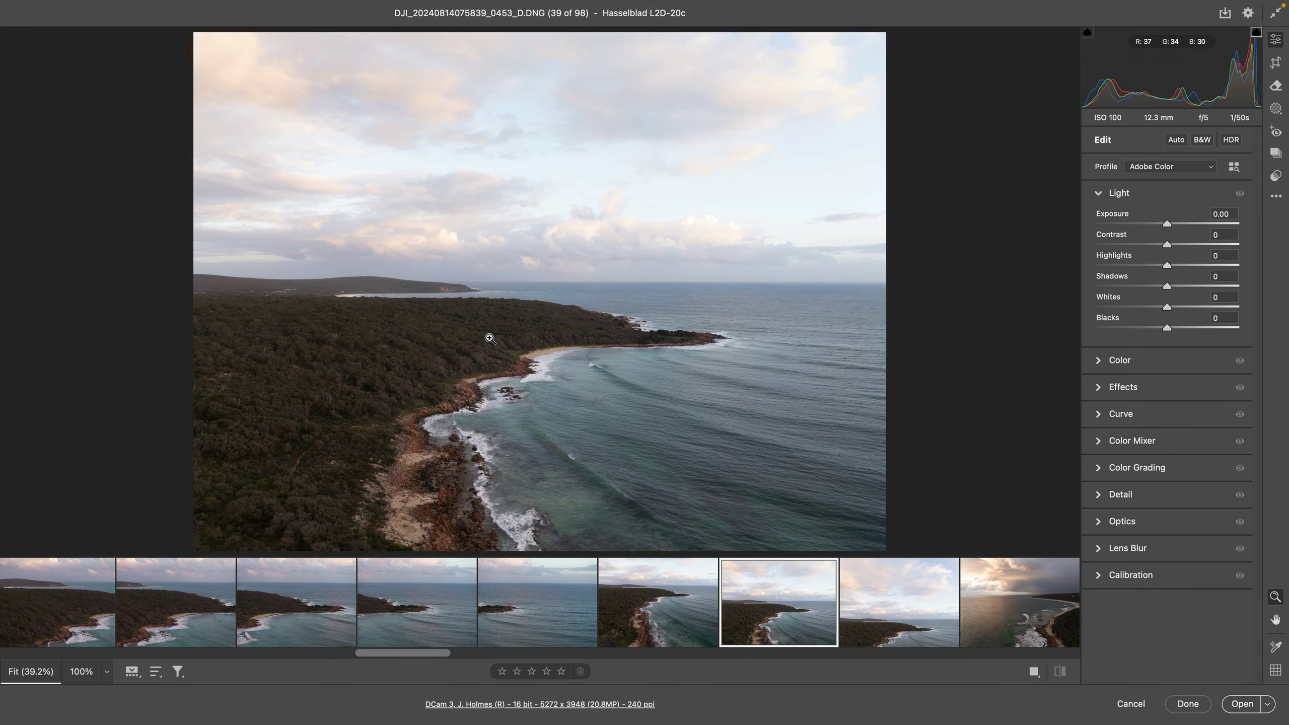
key("Right")
key("Right")
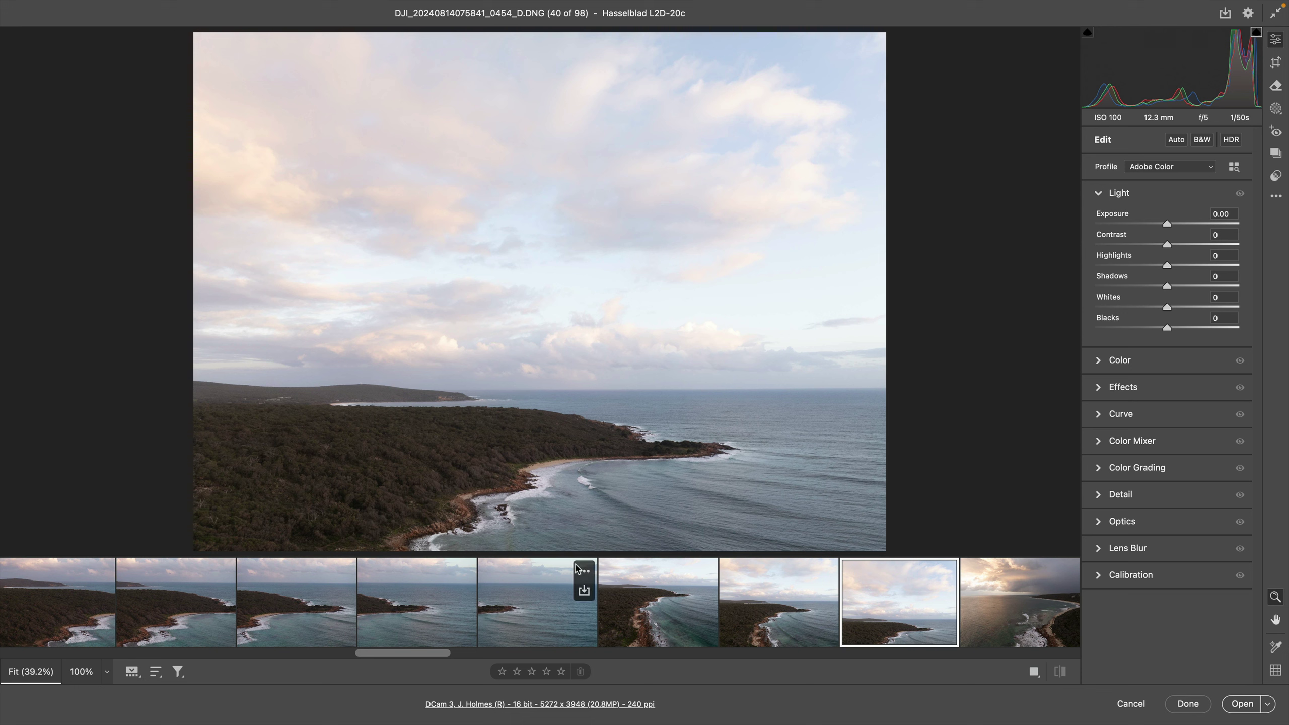
left_click(652, 608, "shift")
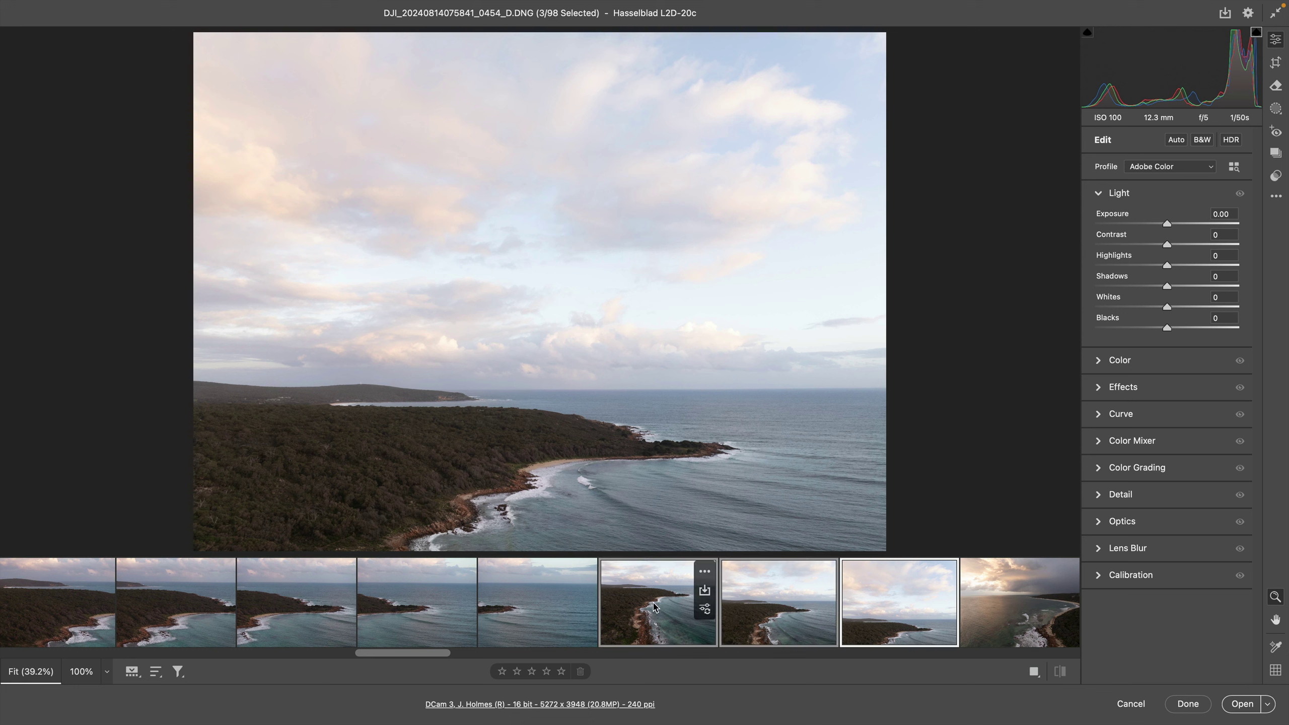
- Preview shots 38–40 as a cylindrical panorama with Boundary Warp 100, then proceed to saving
right_click(654, 607)
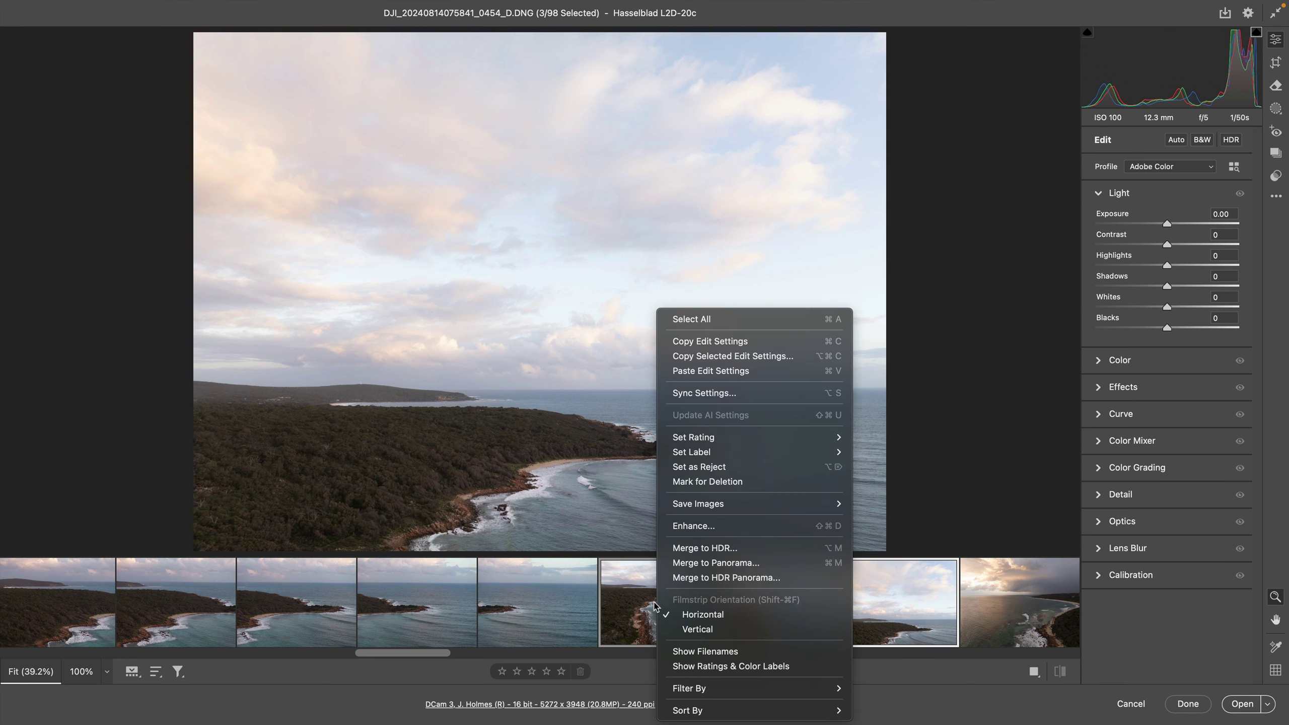
left_click(691, 570)
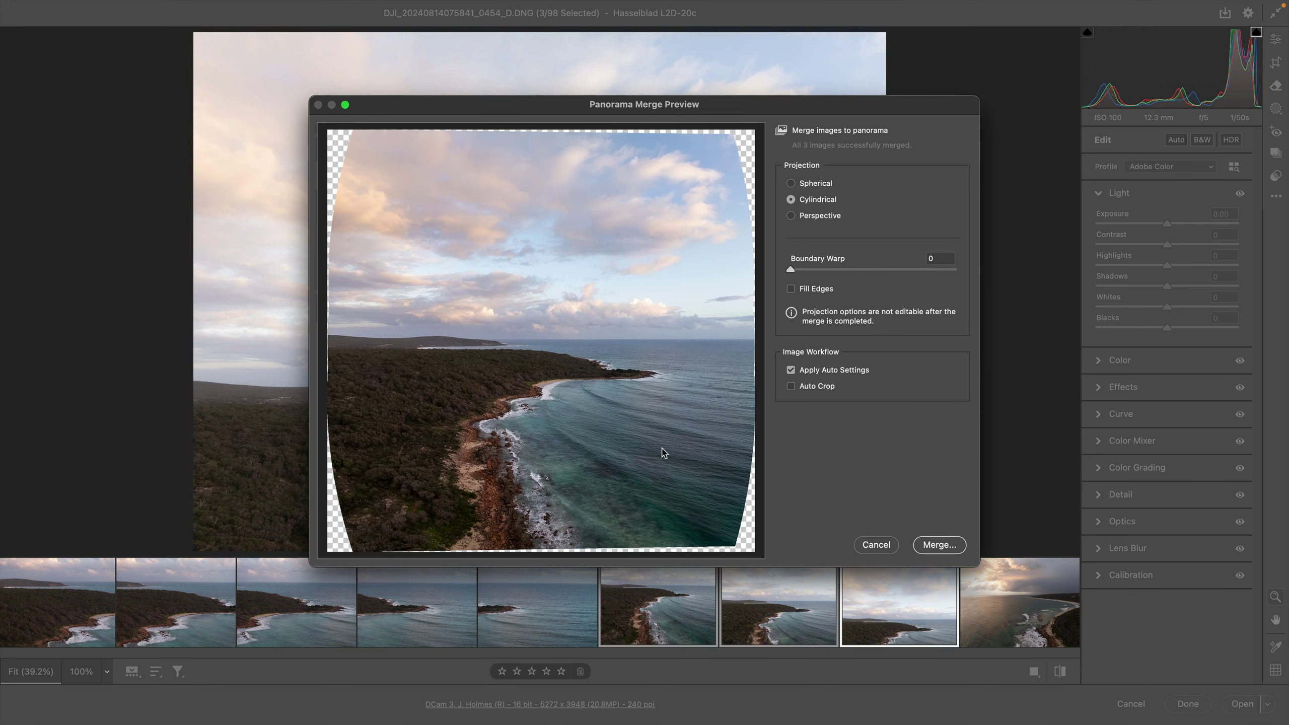
left_click(790, 217)
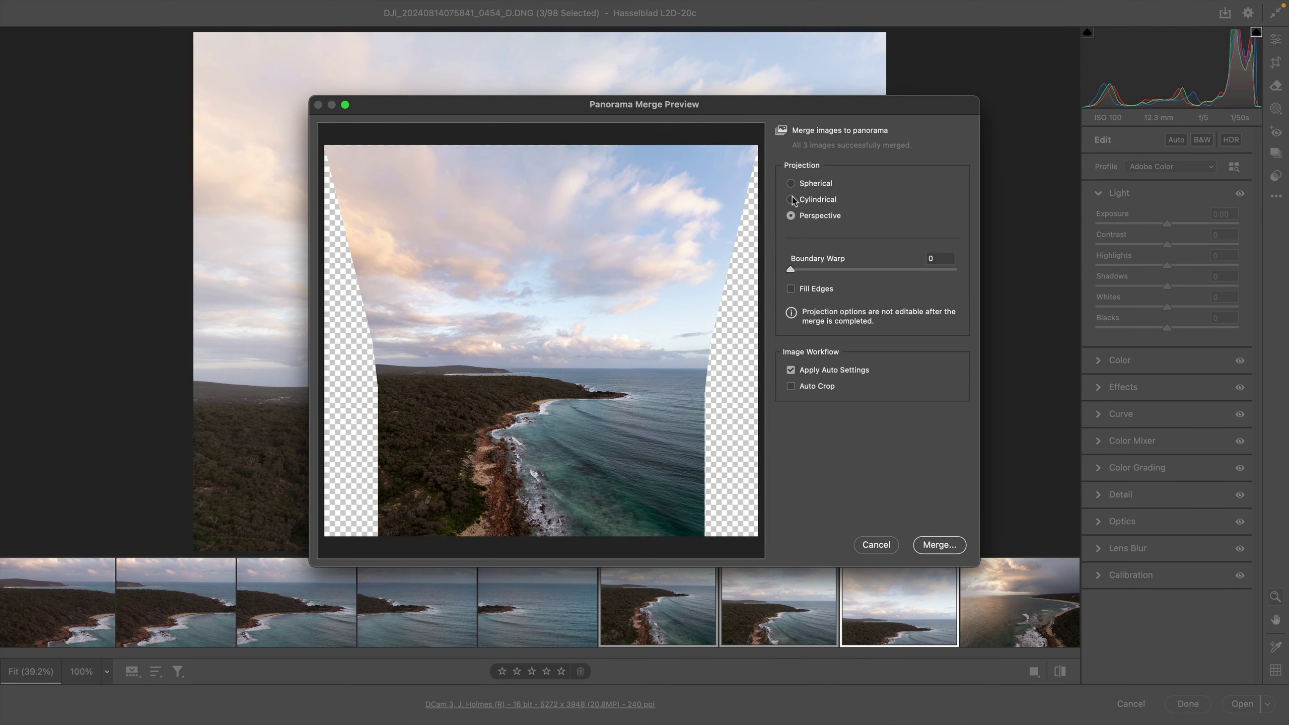
left_click(793, 200)
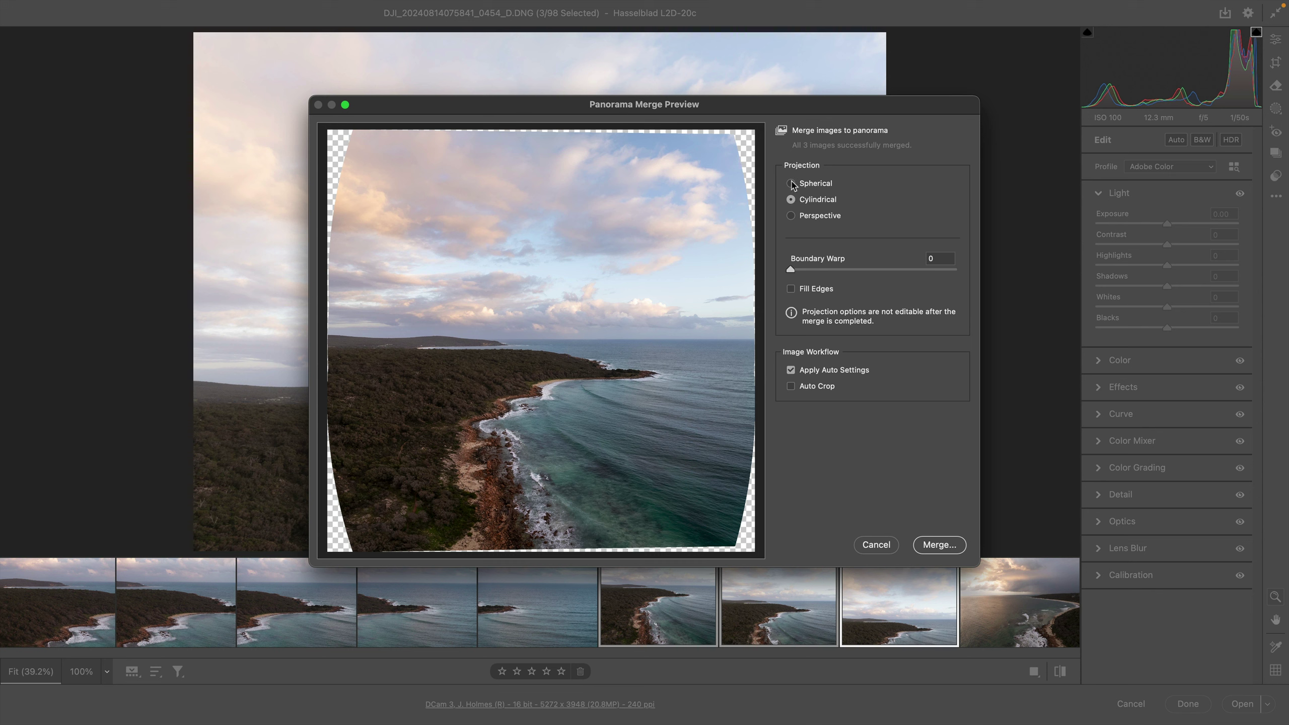
left_click(791, 184)
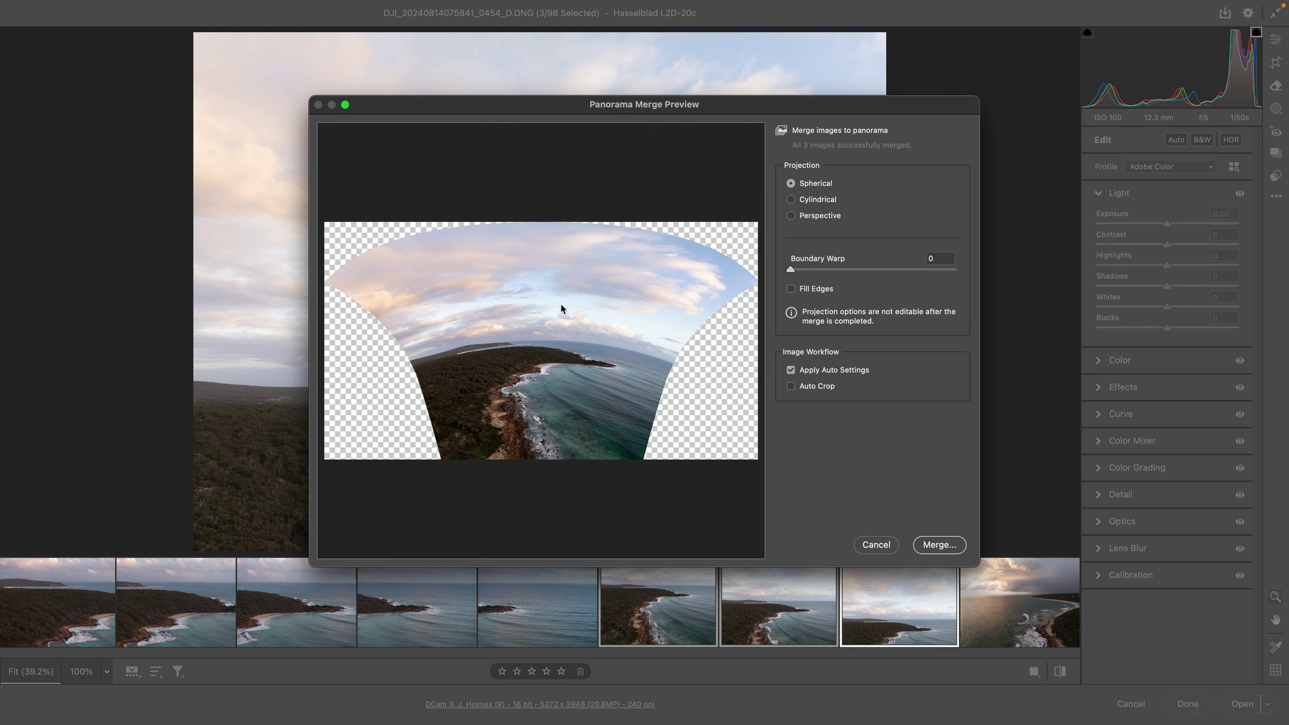
left_click(791, 199)
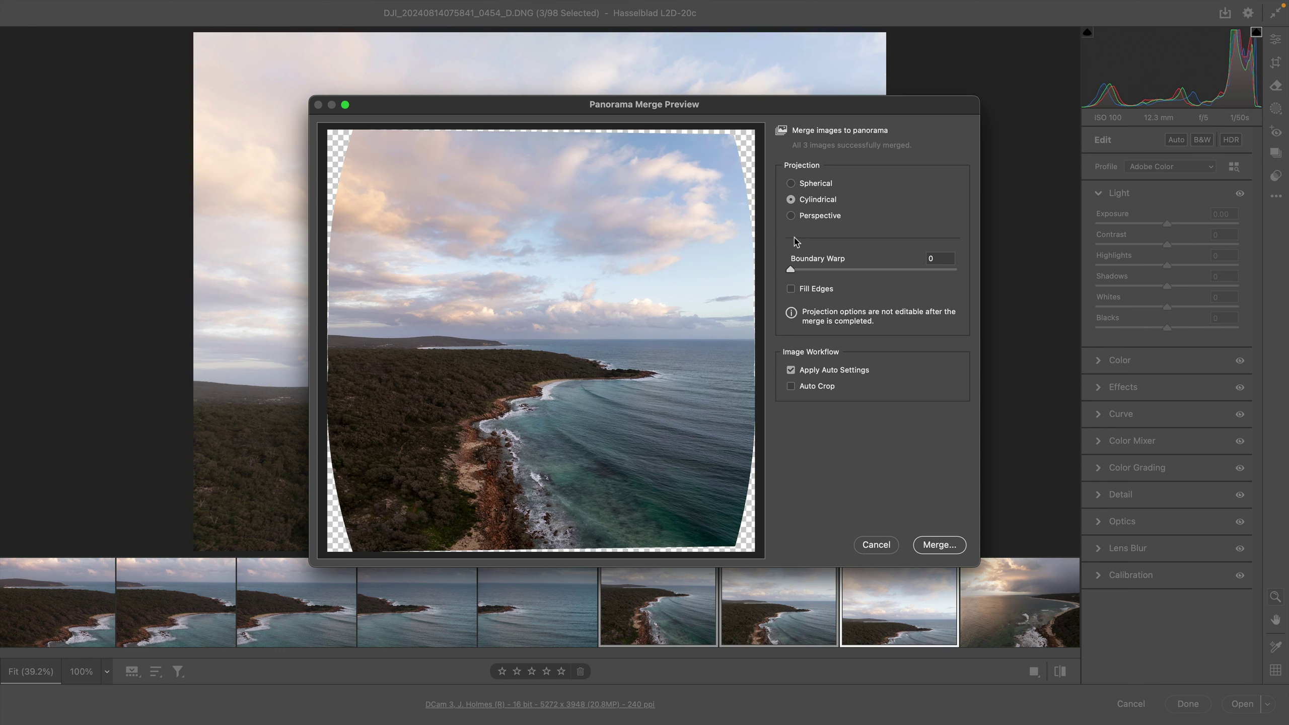
left_click_drag(791, 269, 975, 285)
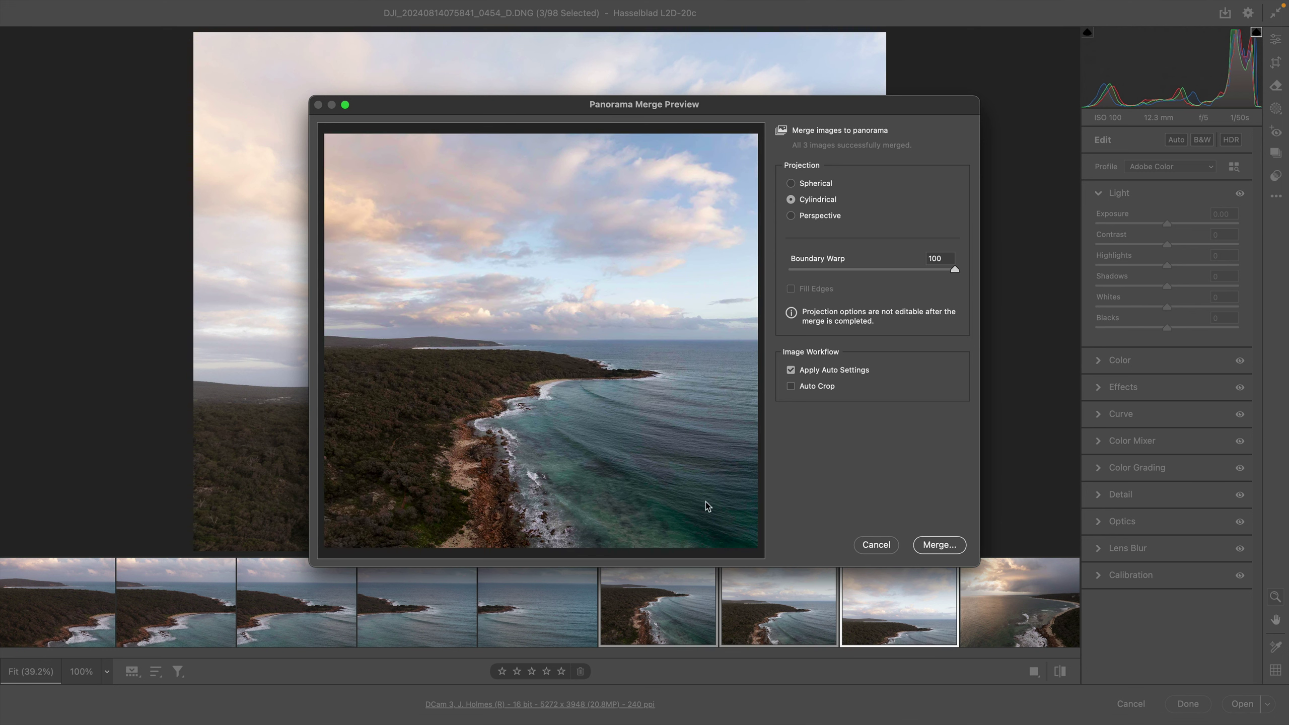
left_click(940, 545)
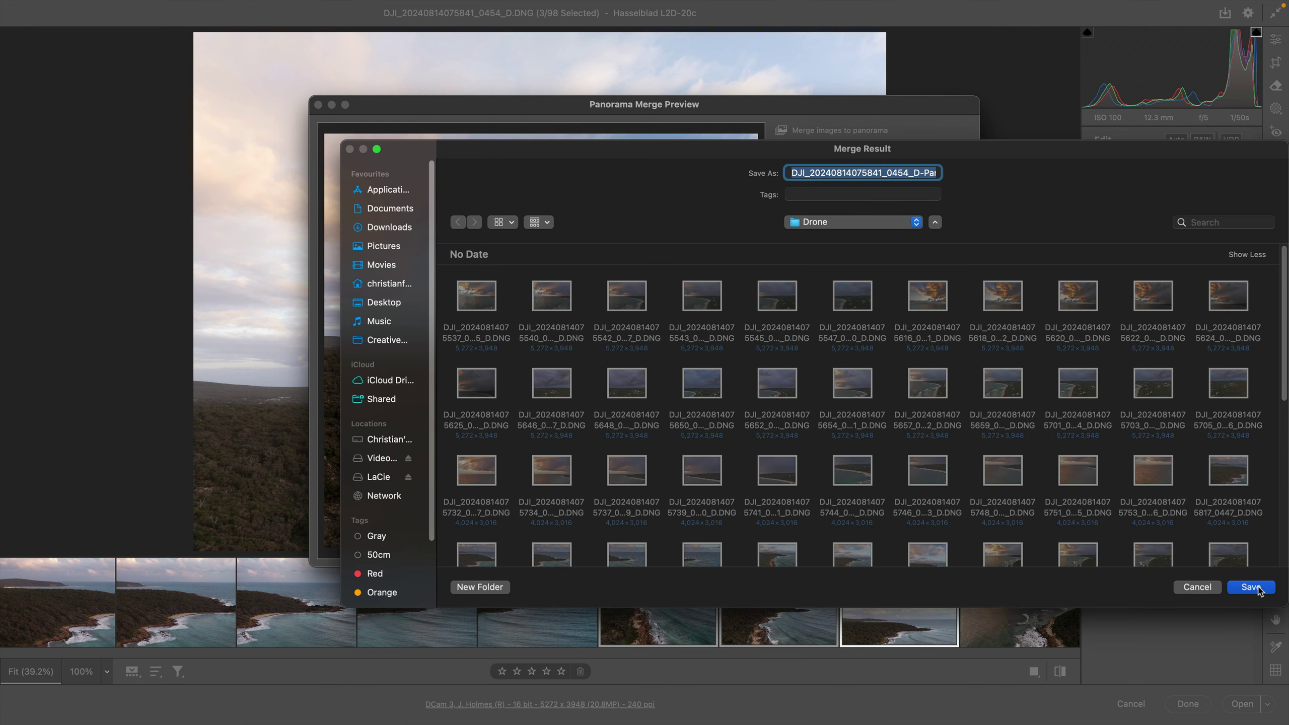
- Save the merged panorama DNG to the Drone folder and return to shot 38
left_click(1257, 588)
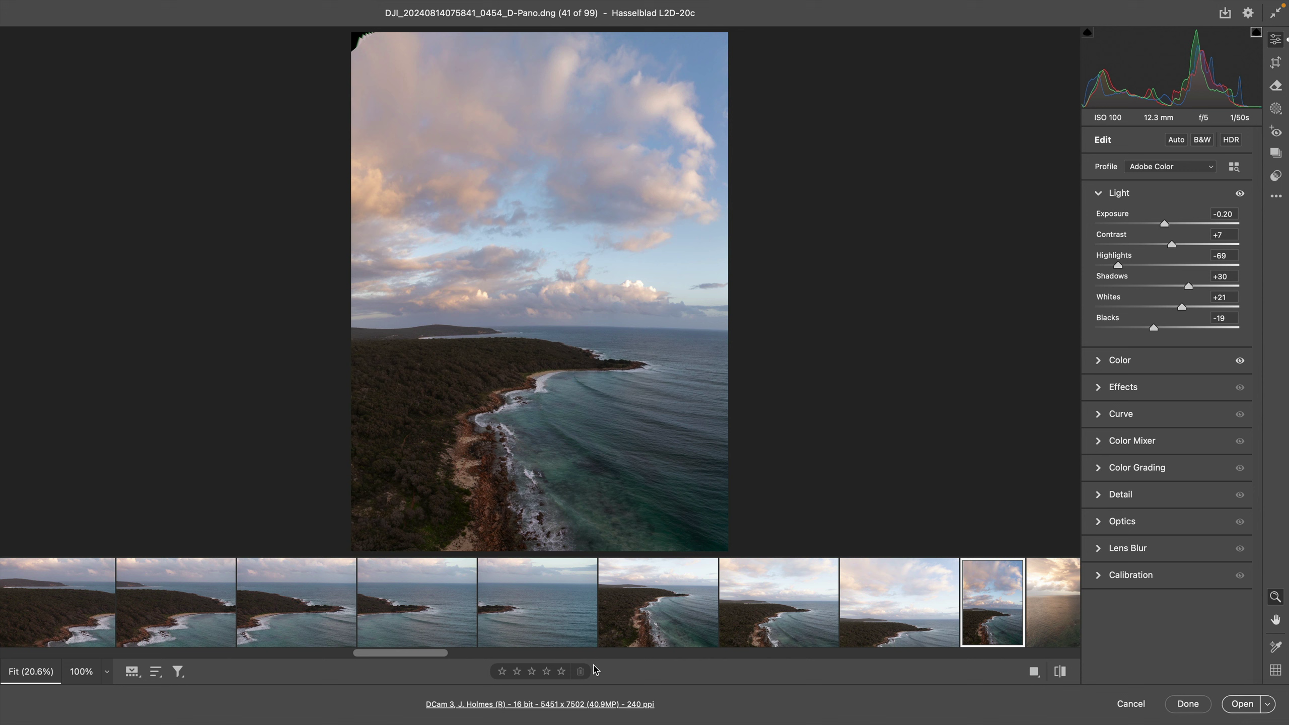
left_click(611, 631)
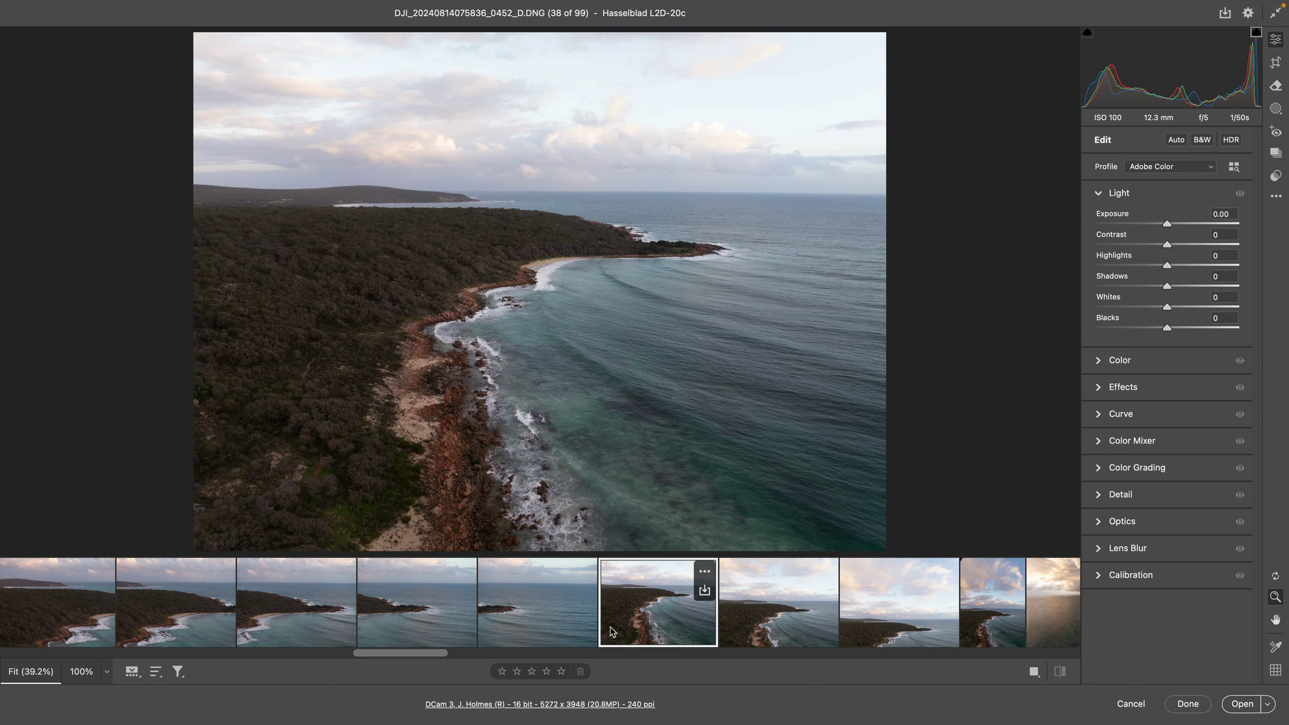
- Merge images 38–40 into a cylindrical panorama with Apply Auto Settings off and save it
left_click(881, 617, "shift")
right_click(882, 617)
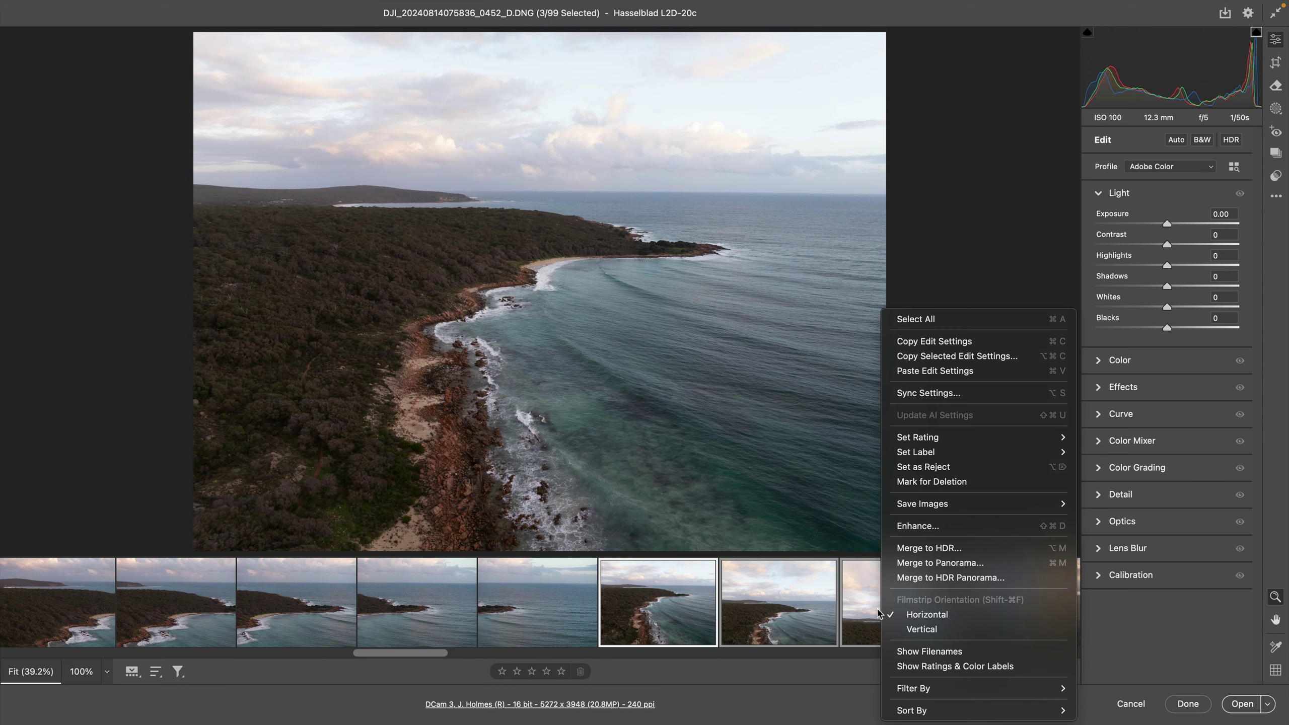
left_click(912, 563)
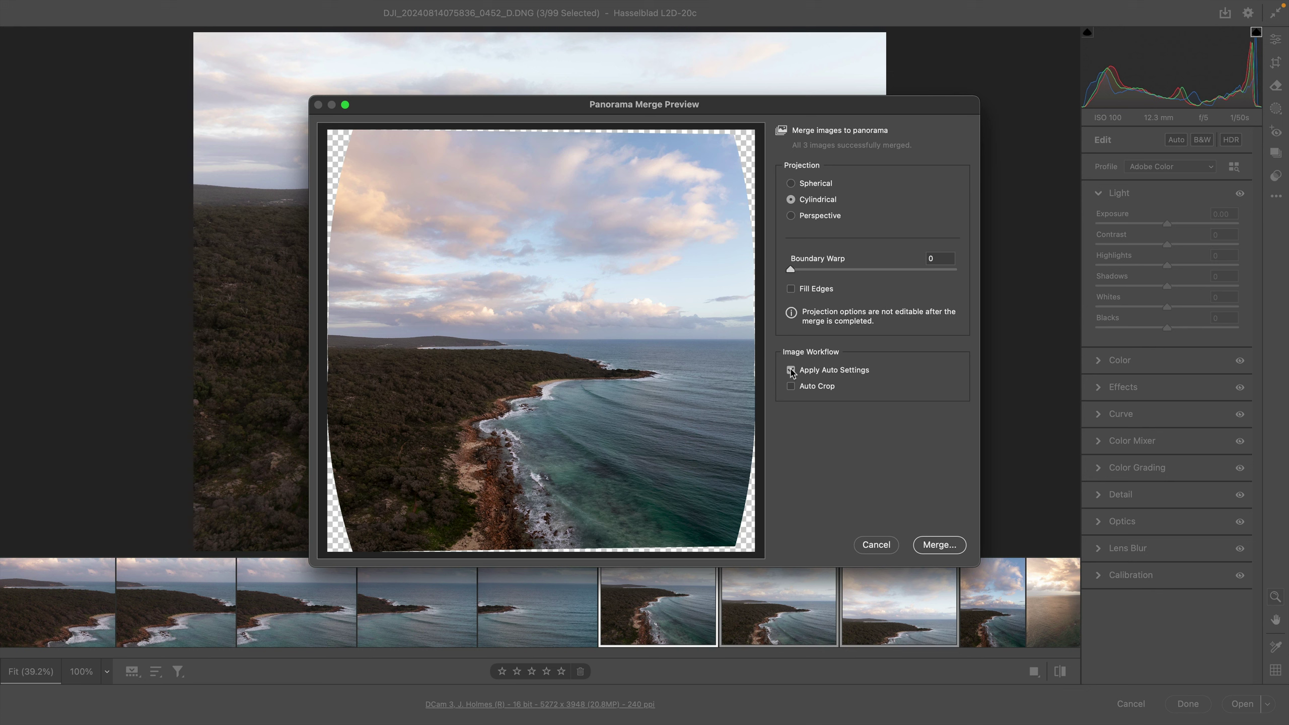
left_click(790, 370)
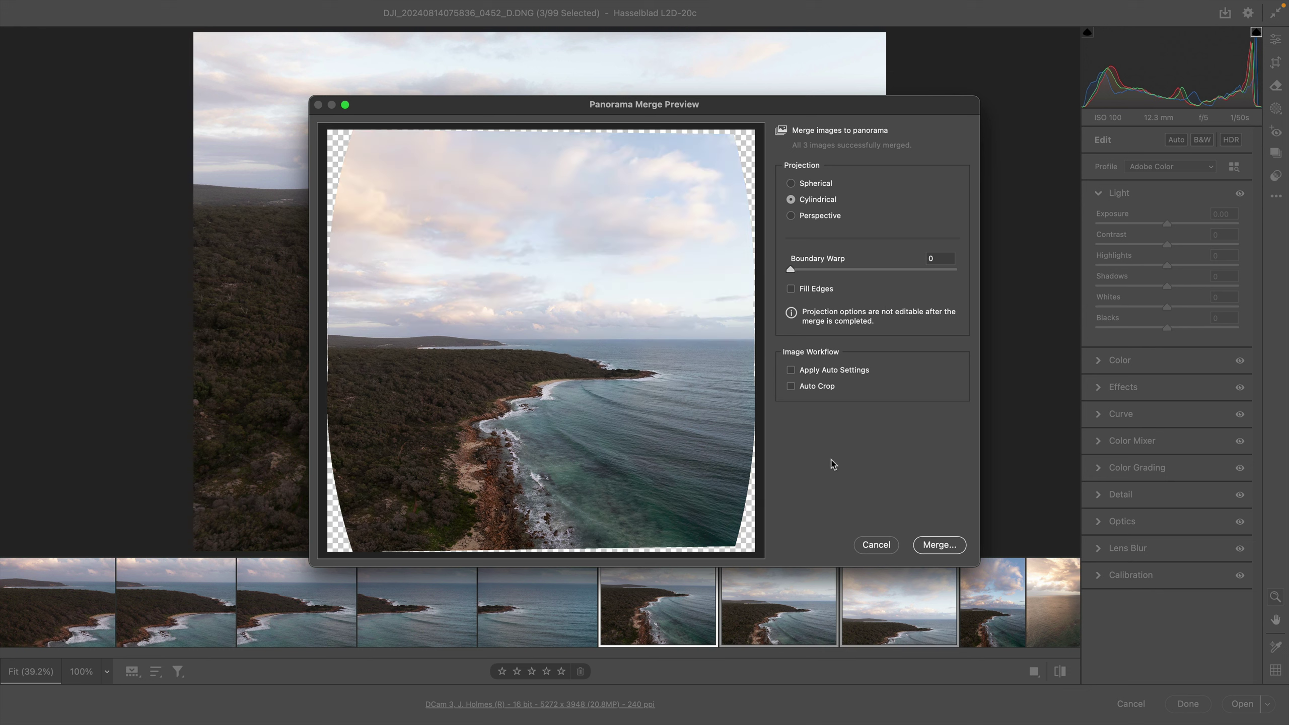
left_click(932, 548)
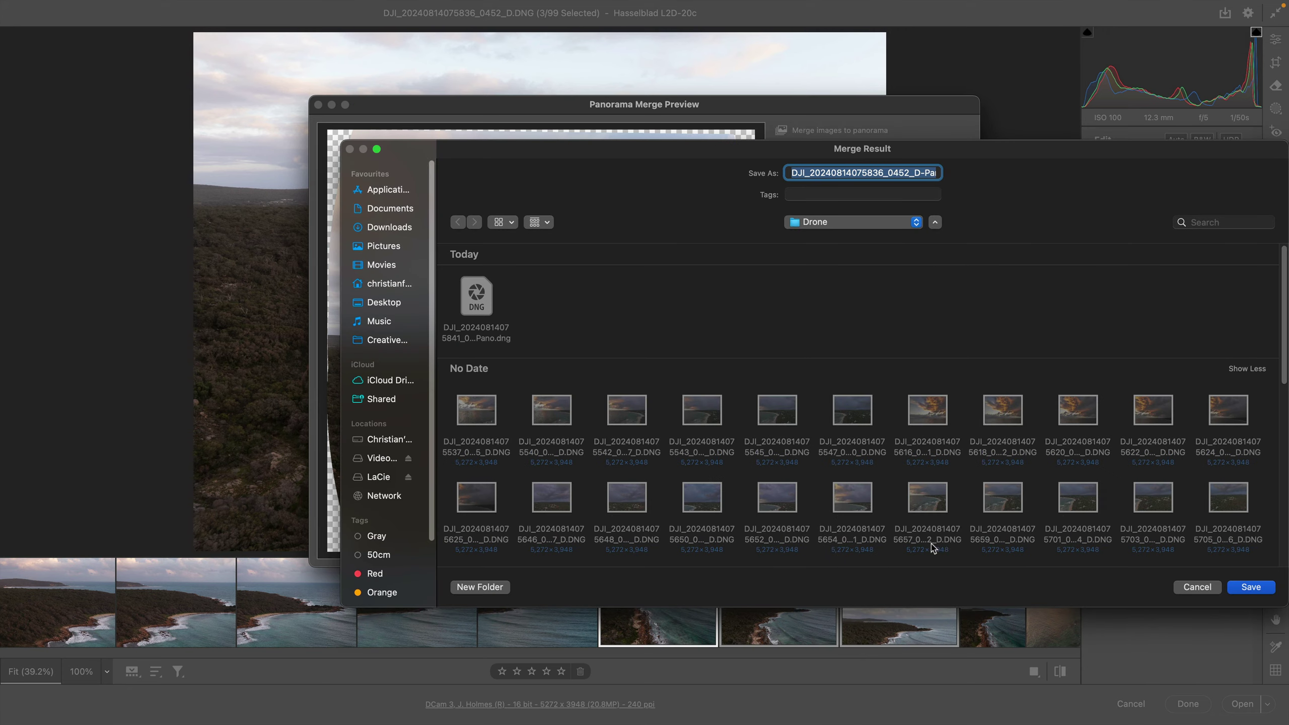
left_click(1235, 587)
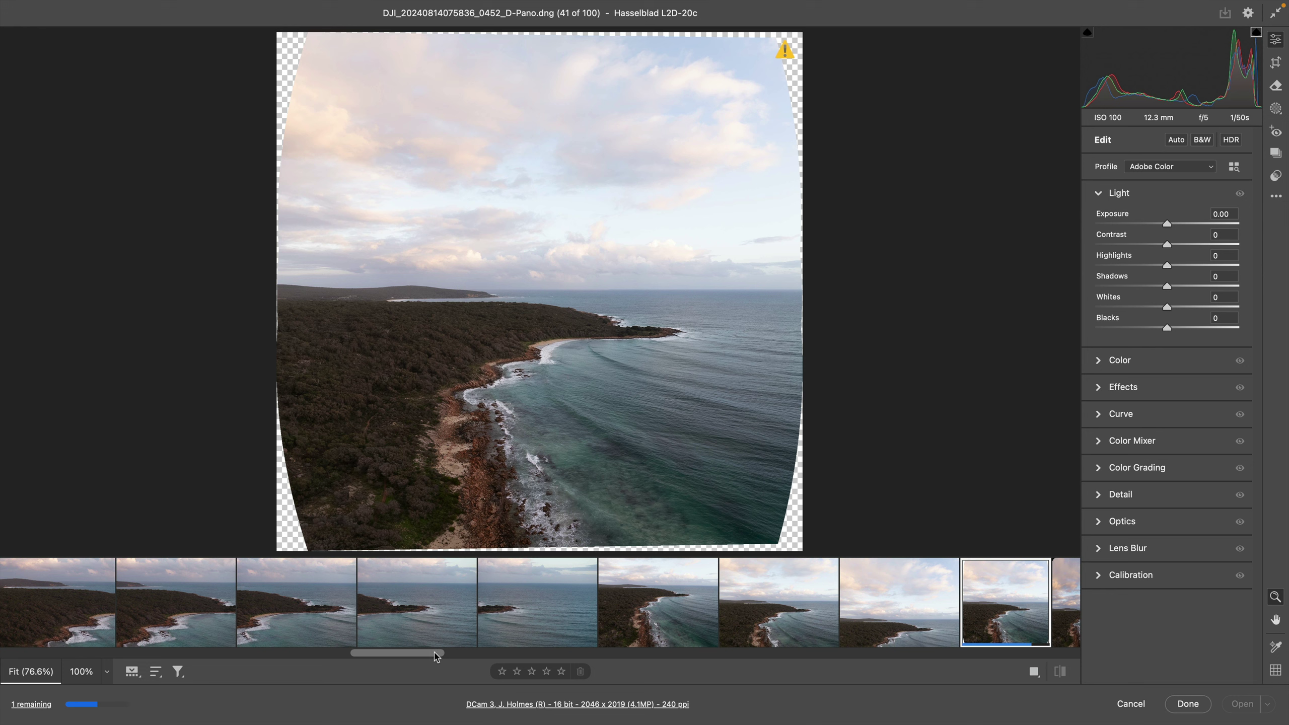
- Cancel Camera Raw without keeping changes and reopen the 98 drone DNGs at shot 1
left_click_drag(435, 657, 460, 659)
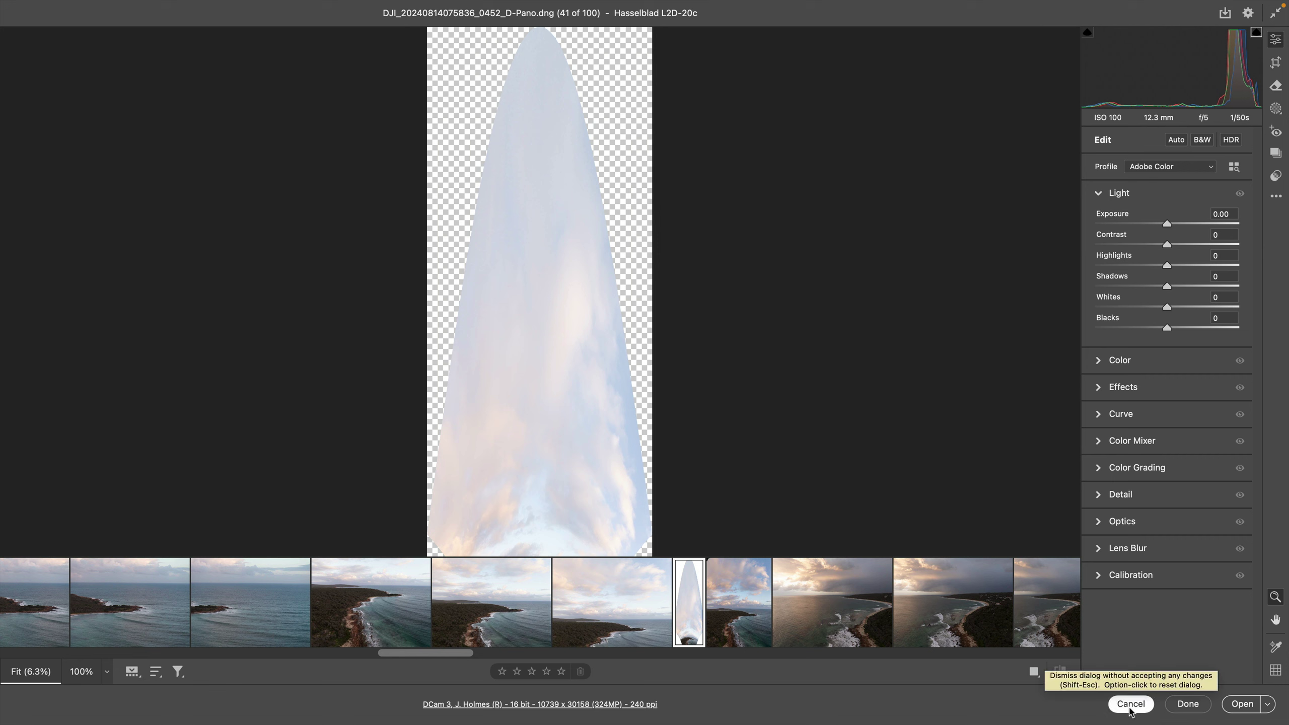
left_click(1130, 706)
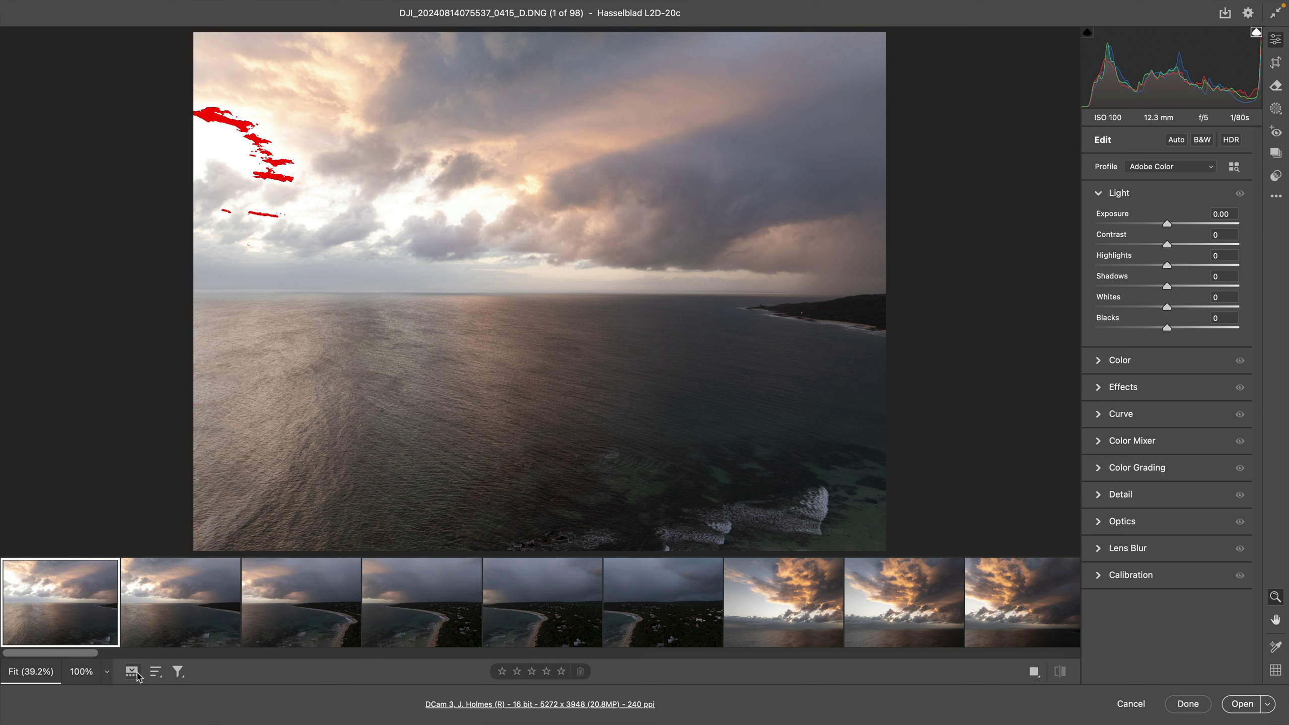
left_click_drag(88, 658, 509, 649)
left_click(504, 639)
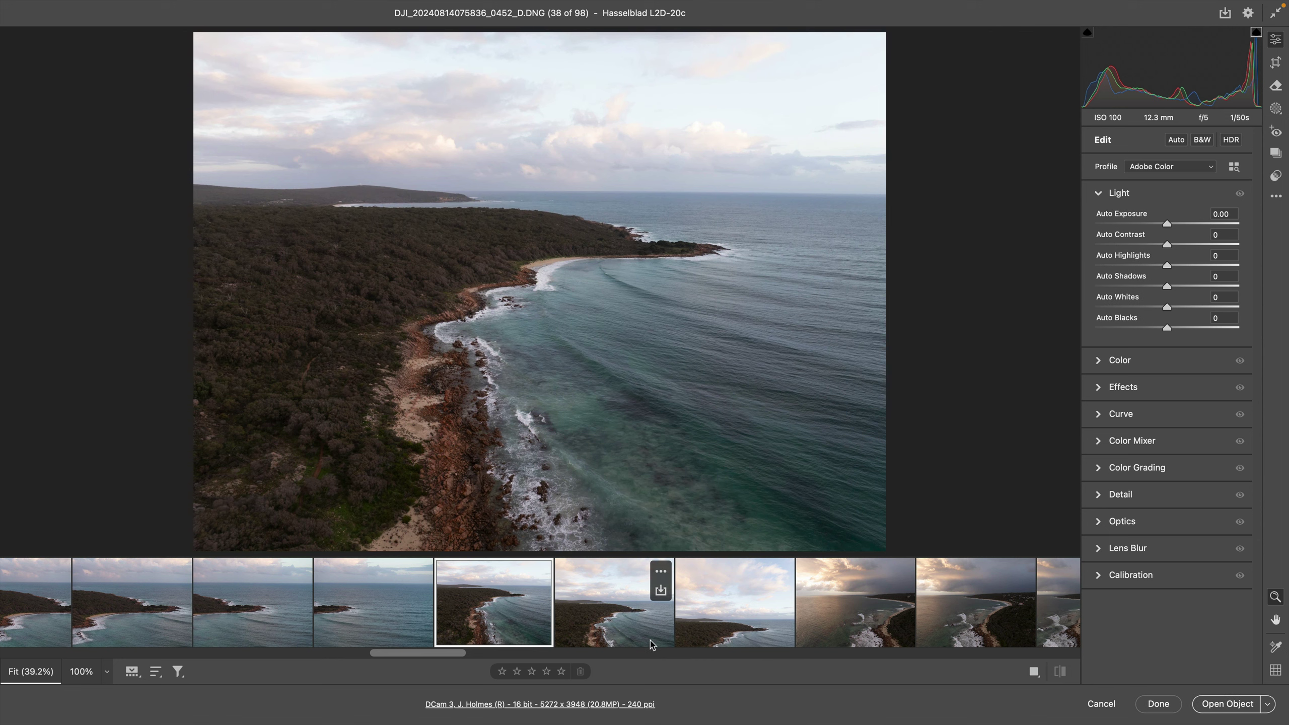
left_click(742, 622, "shift")
right_click(742, 620)
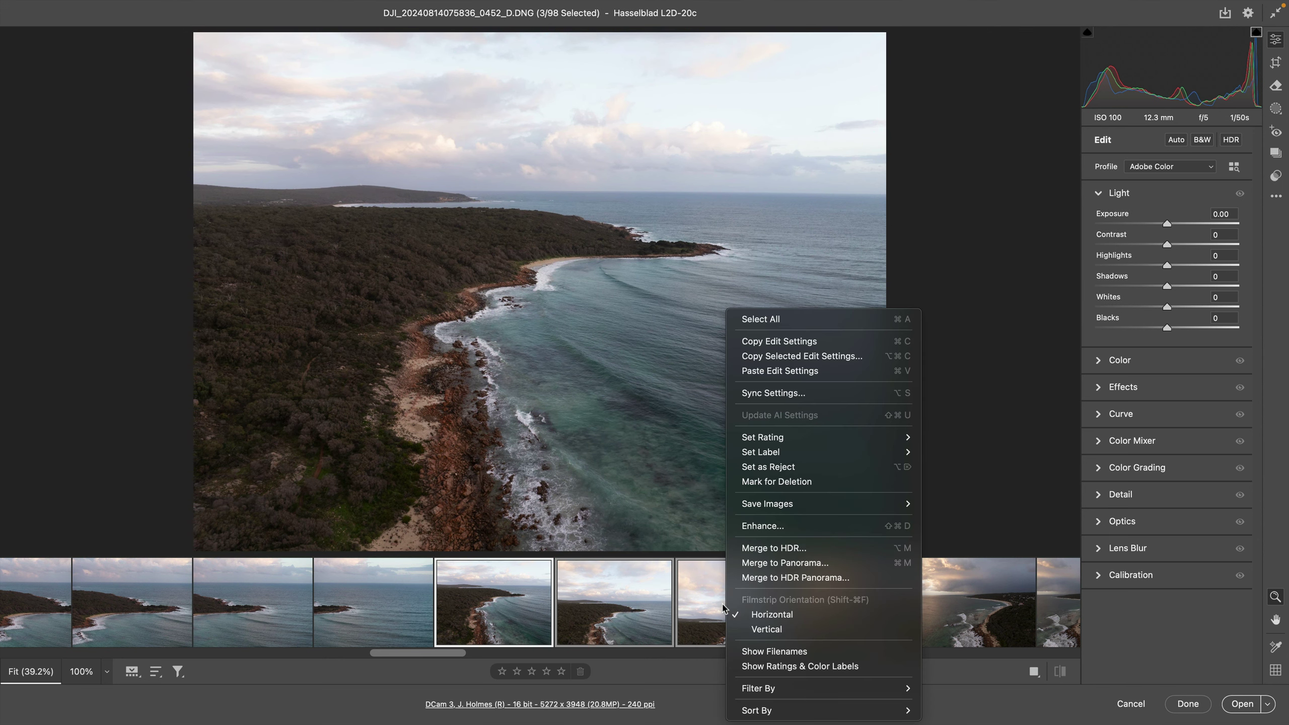
left_click(741, 560)
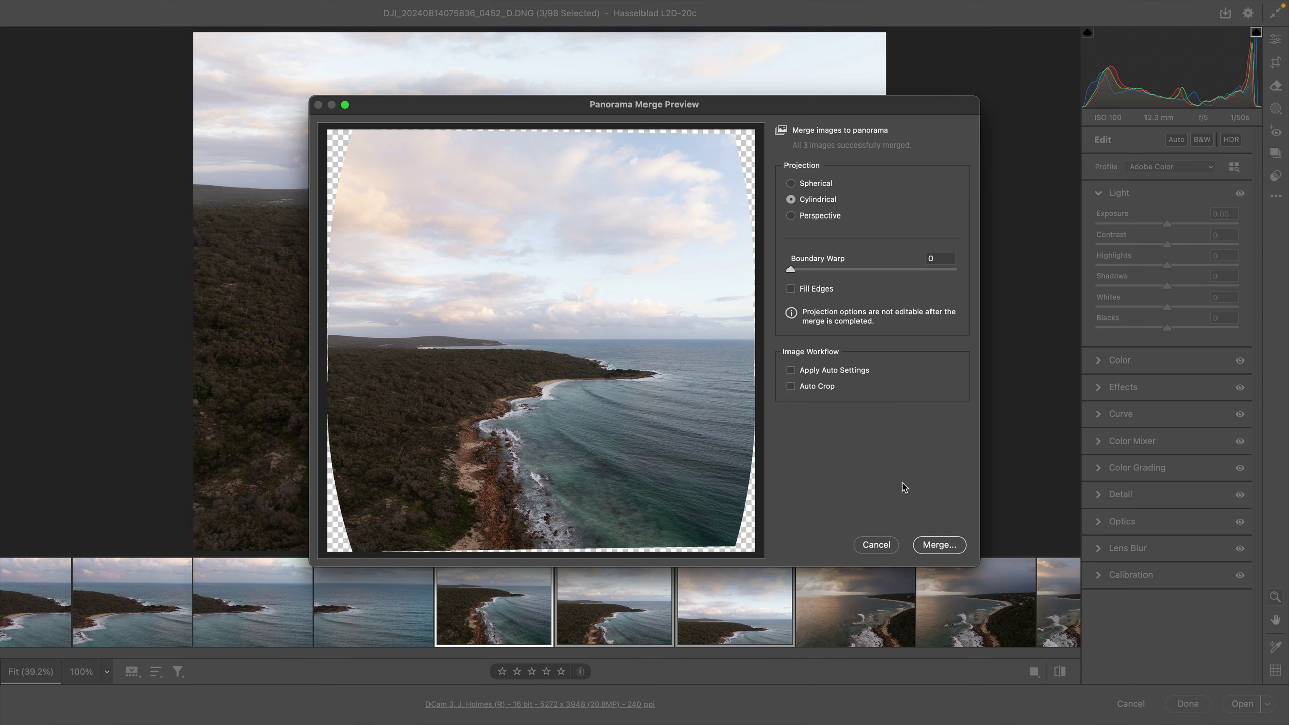
left_click(938, 544)
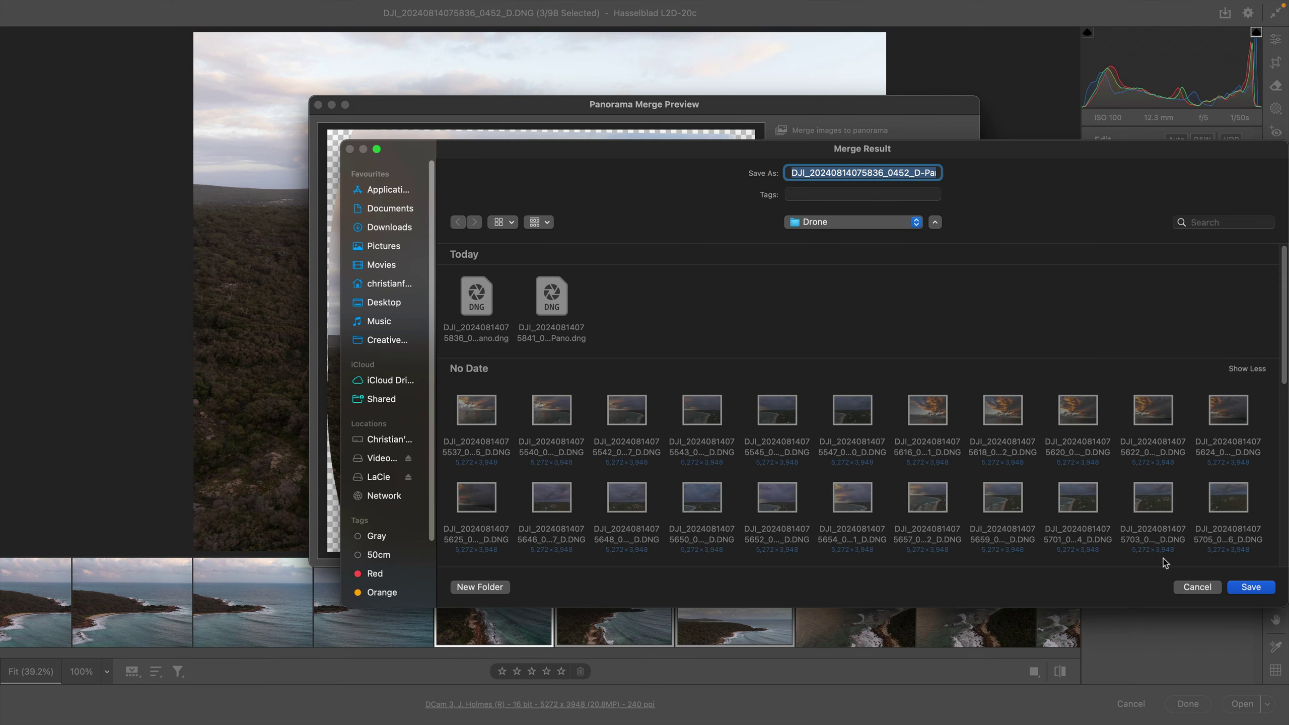
left_click(1251, 587)
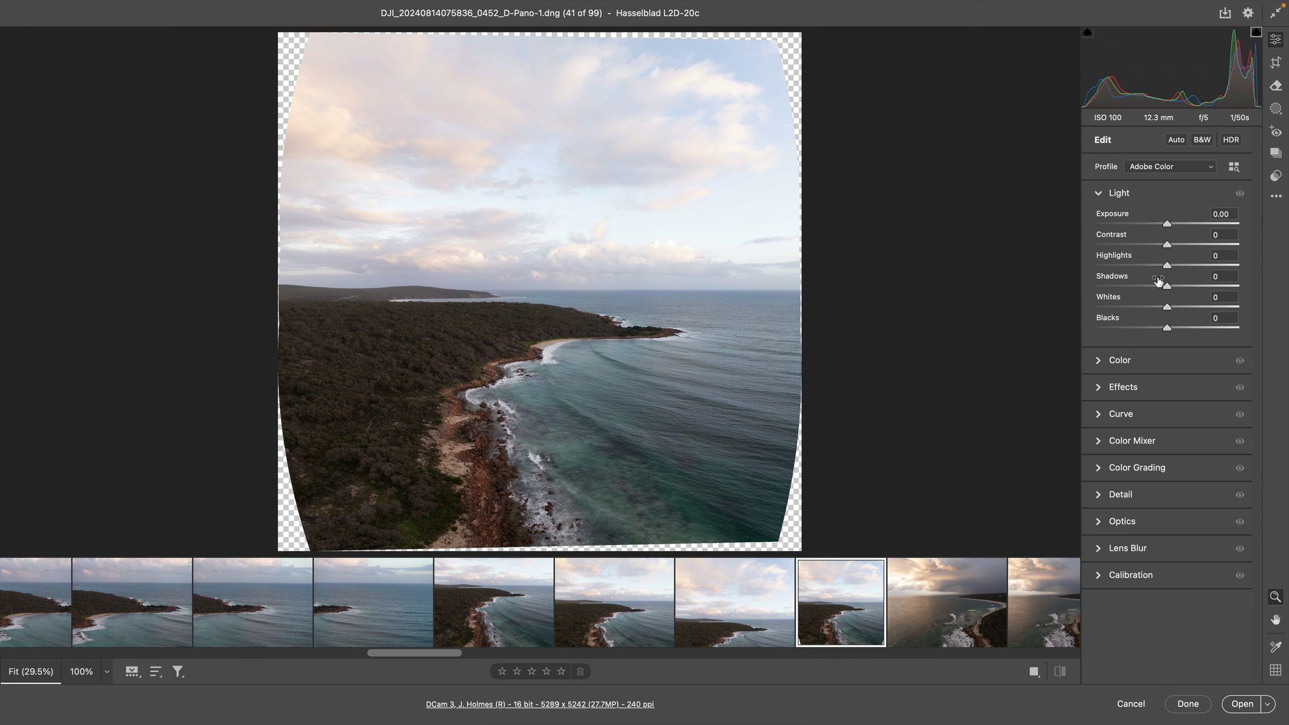
- In the Light panel, set Shadows to +29 and Highlights to -50
left_click_drag(1166, 288, 1132, 274)
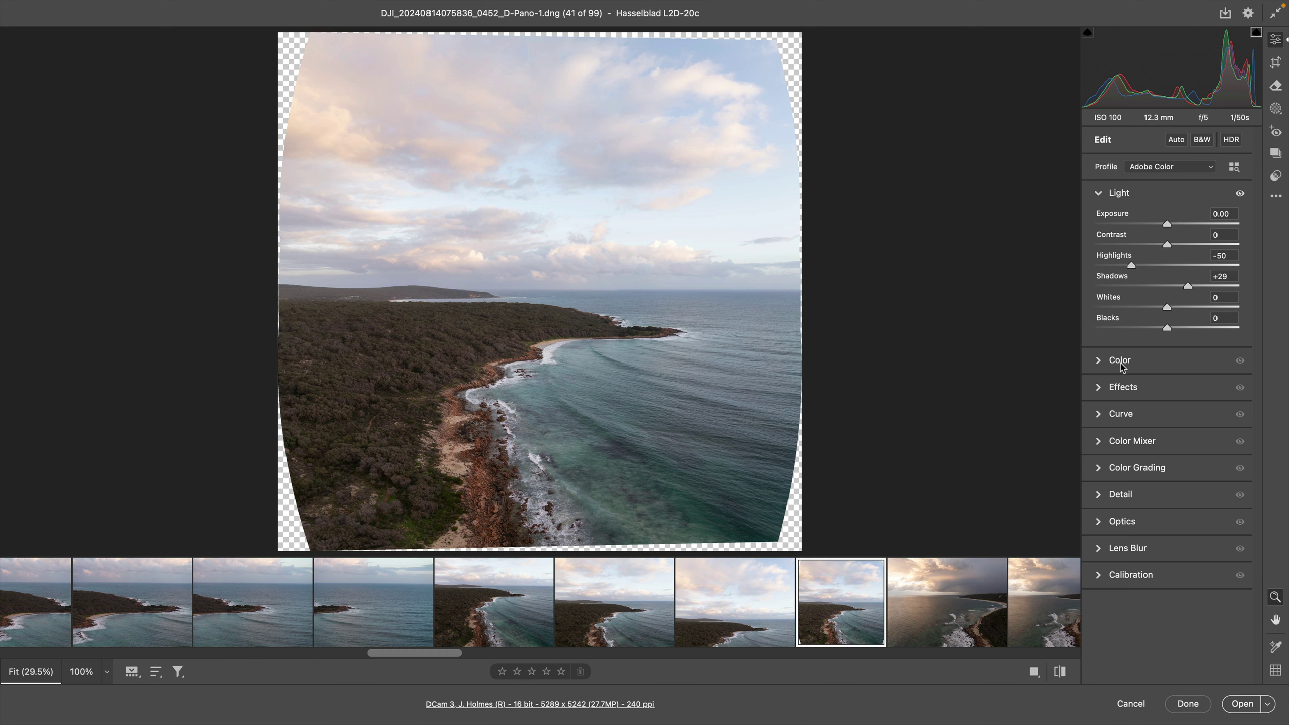
- Set Temperature 6800, Tint +19, Vibrance +8 and Clarity +9 on the panorama
left_click(1099, 361)
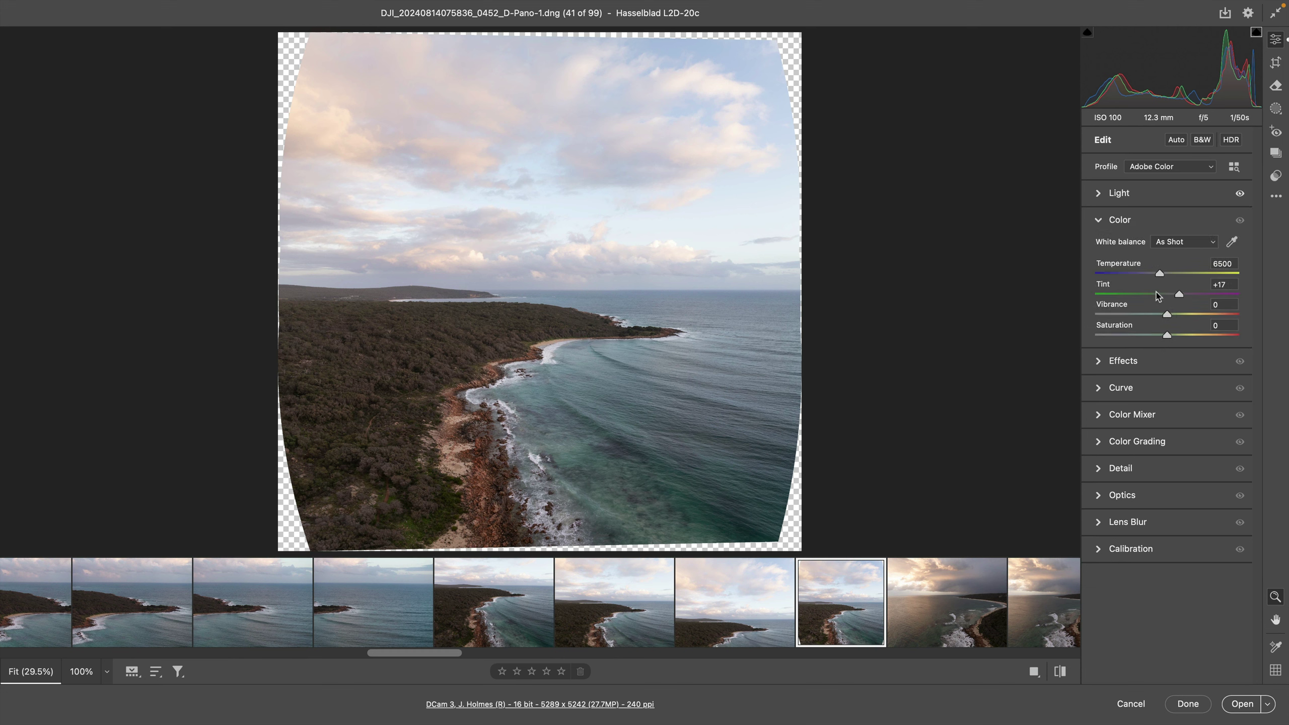
left_click_drag(1159, 276, 1164, 275)
left_click_drag(1179, 299, 1181, 299)
left_click_drag(1167, 315, 1179, 317)
left_click(1100, 362)
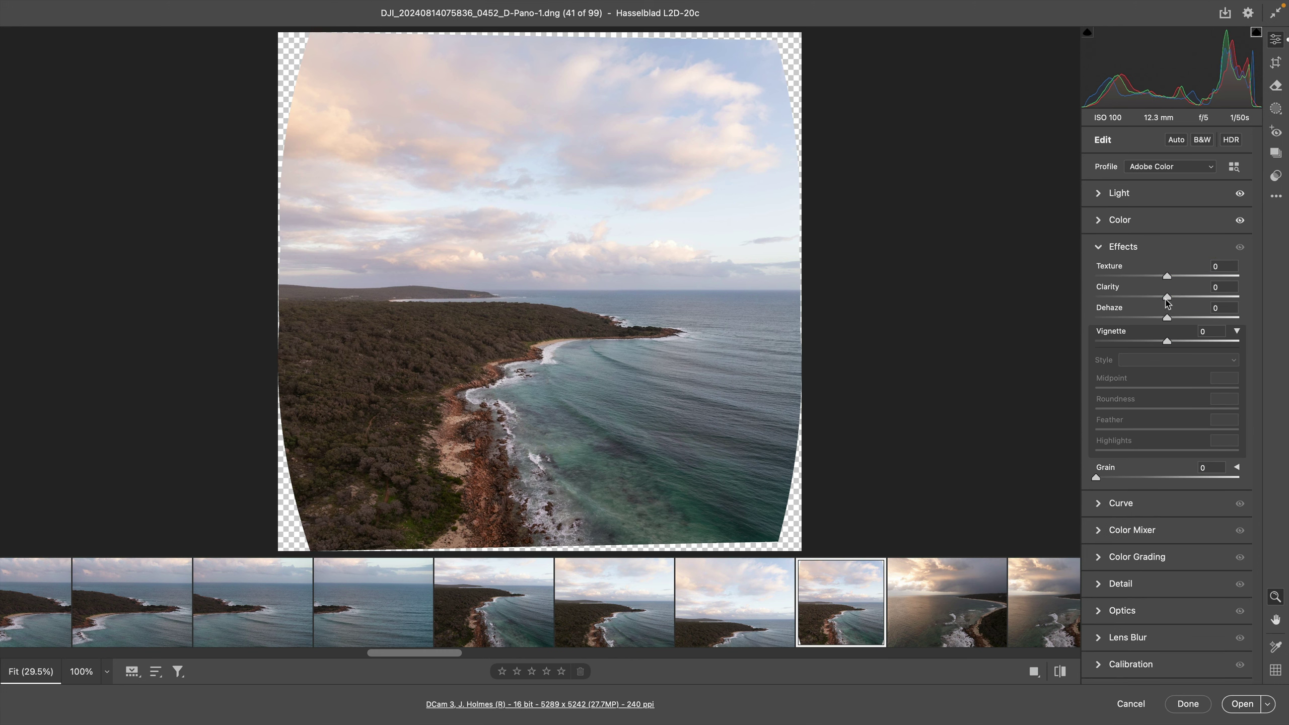
left_click_drag(1167, 303, 1171, 303)
- Darken the aqua and blue water tones using the HSL Luminance targeted adjustment tool
left_click(1098, 531)
left_click(1236, 345)
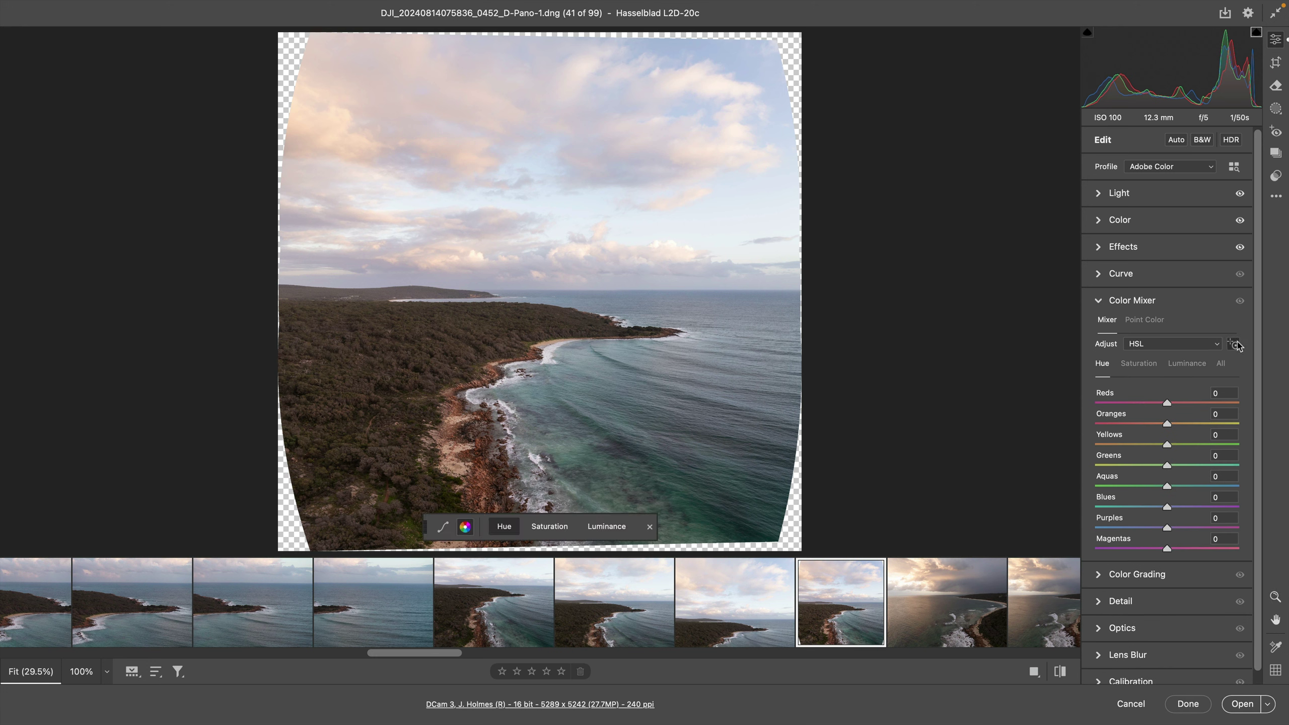
left_click(1179, 364)
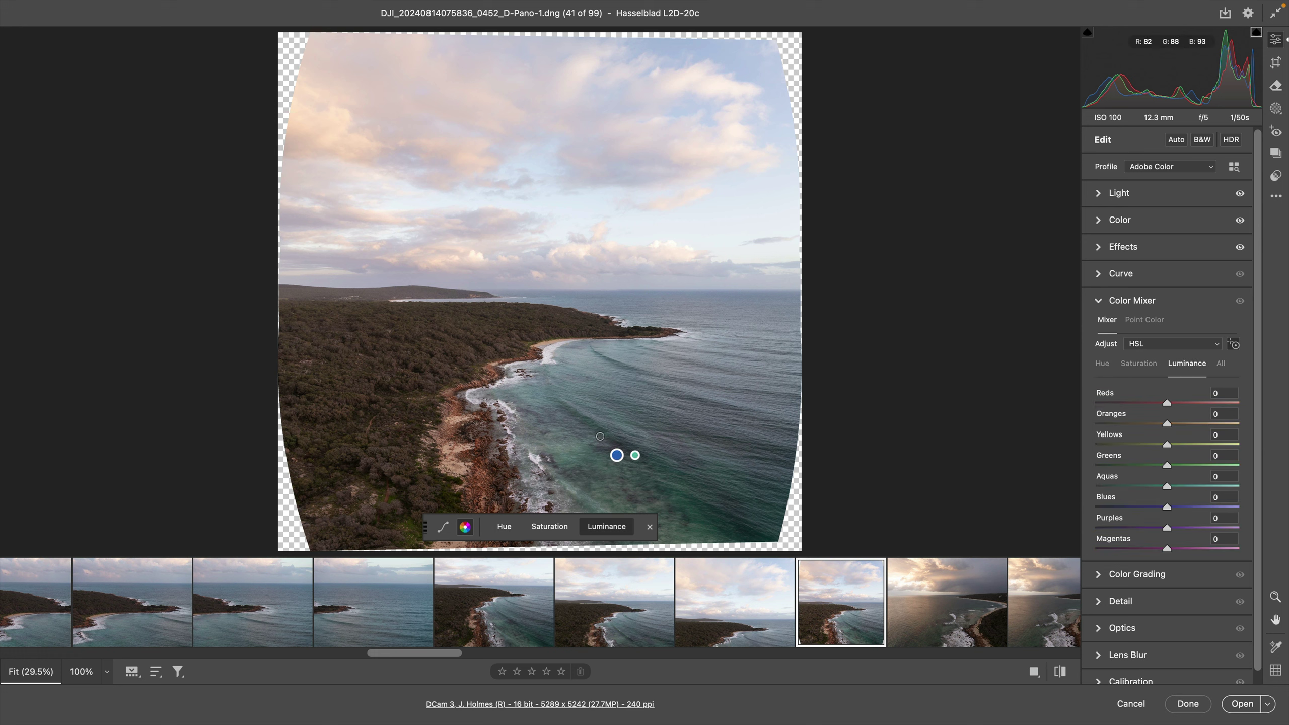
left_click_drag(665, 470, 715, 470)
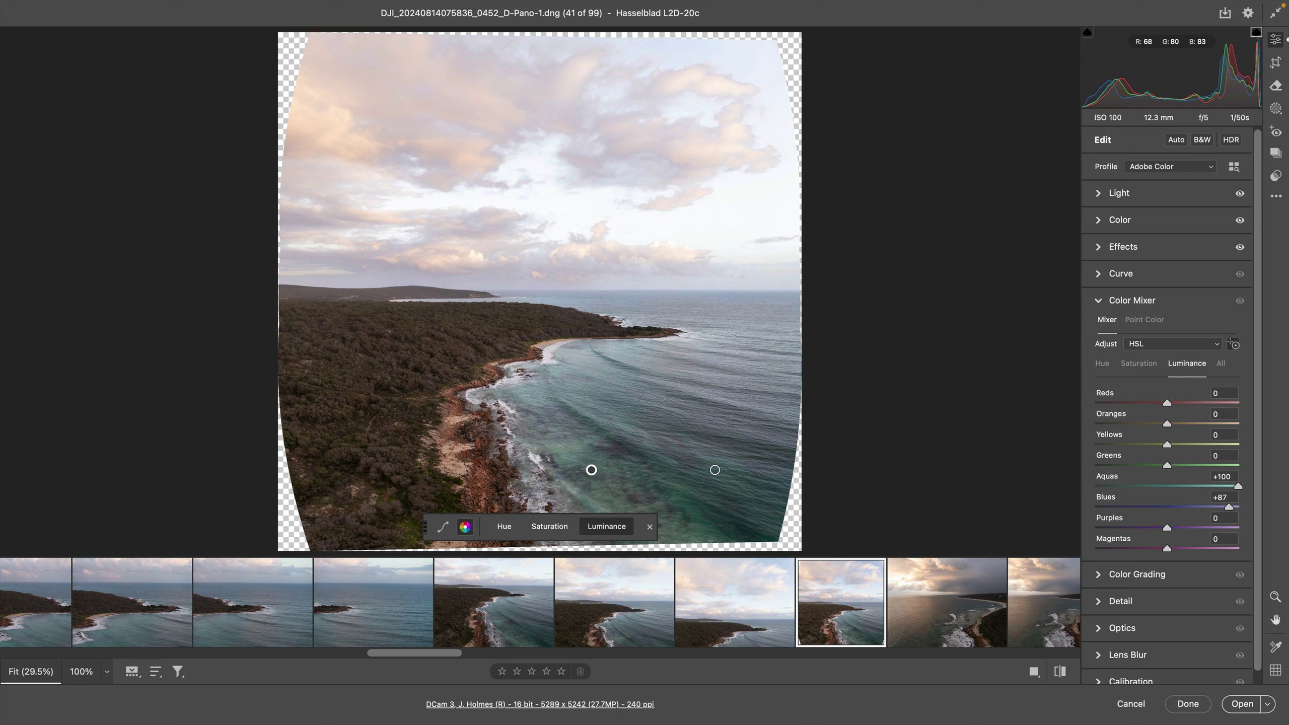
mouse_move(715, 470)
left_mouse_down()
mouse_move(663, 469)
mouse_move(715, 469)
left_mouse_up()
- Raise HSL saturation to Oranges +34, Aquas +24 and Blues +26
left_click(1144, 364)
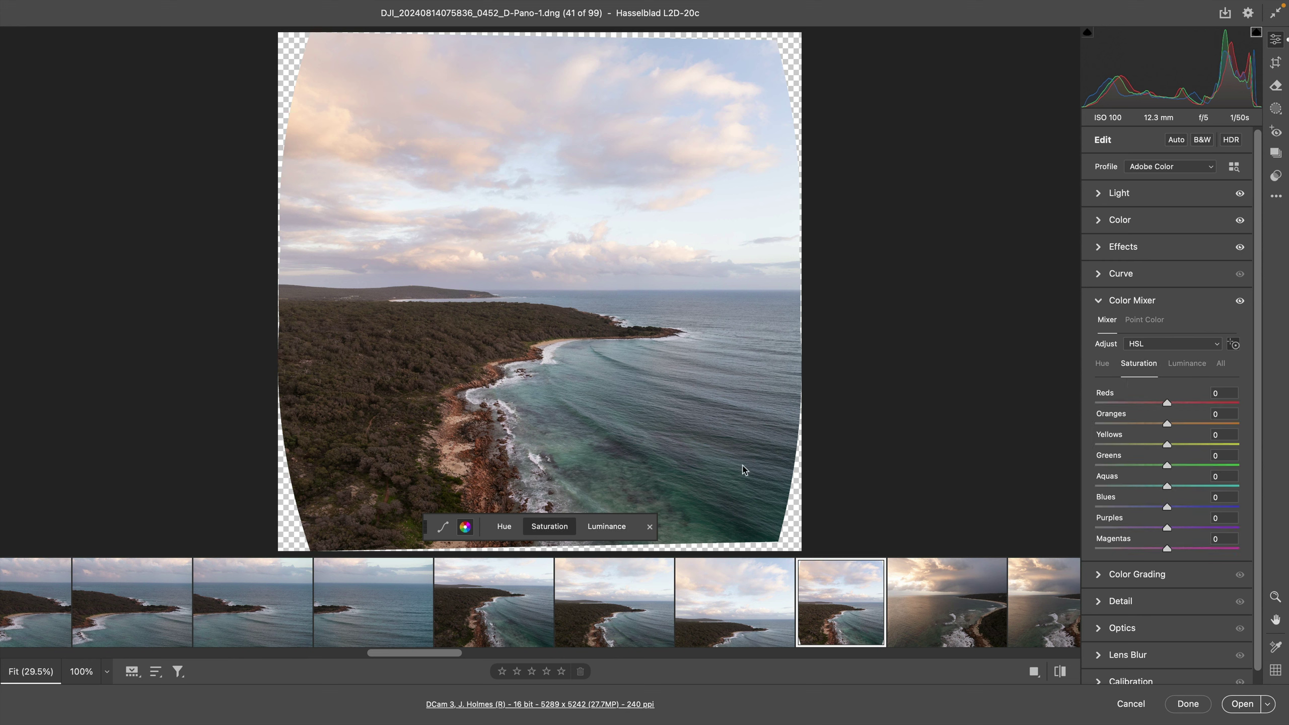
mouse_move(665, 463)
left_mouse_down()
mouse_move(718, 463)
mouse_move(676, 463)
left_mouse_up()
mouse_move(477, 426)
left_mouse_down()
mouse_move(459, 409)
mouse_move(486, 407)
left_mouse_up()
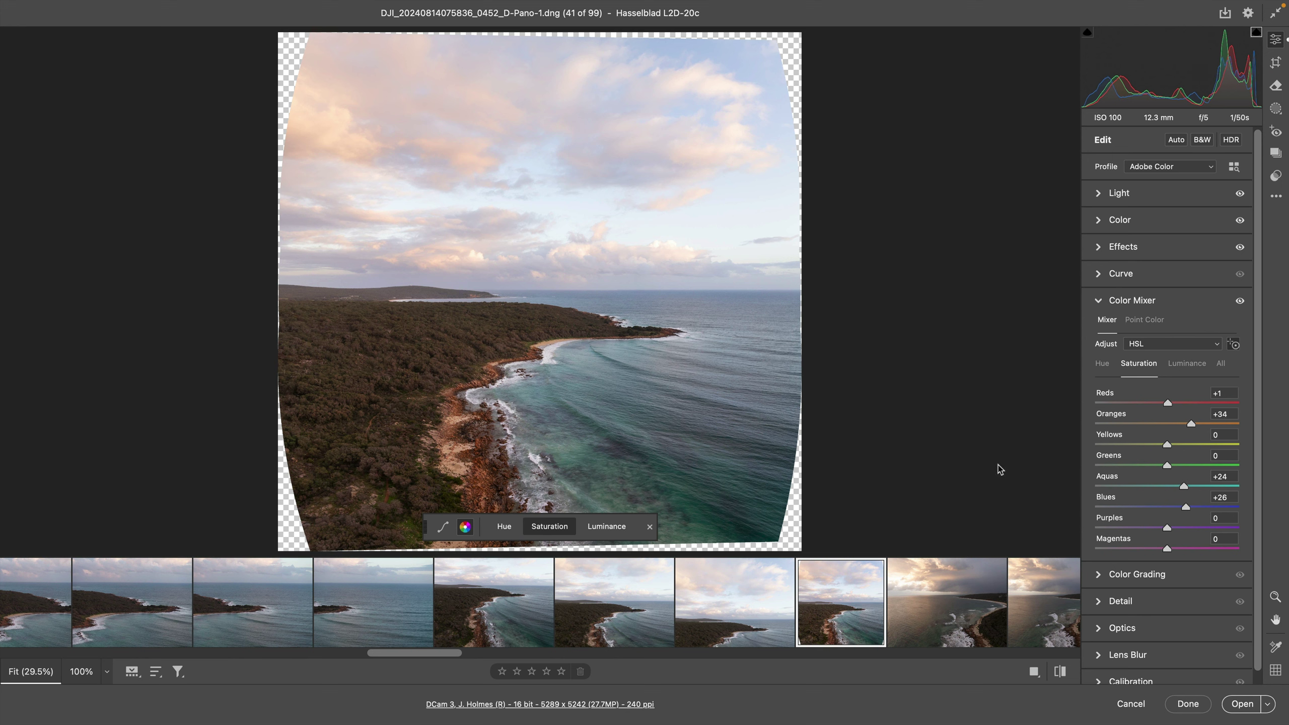
- Switch to the Detail panel and zoom the photo to 100% to inspect detail
left_click(1099, 300)
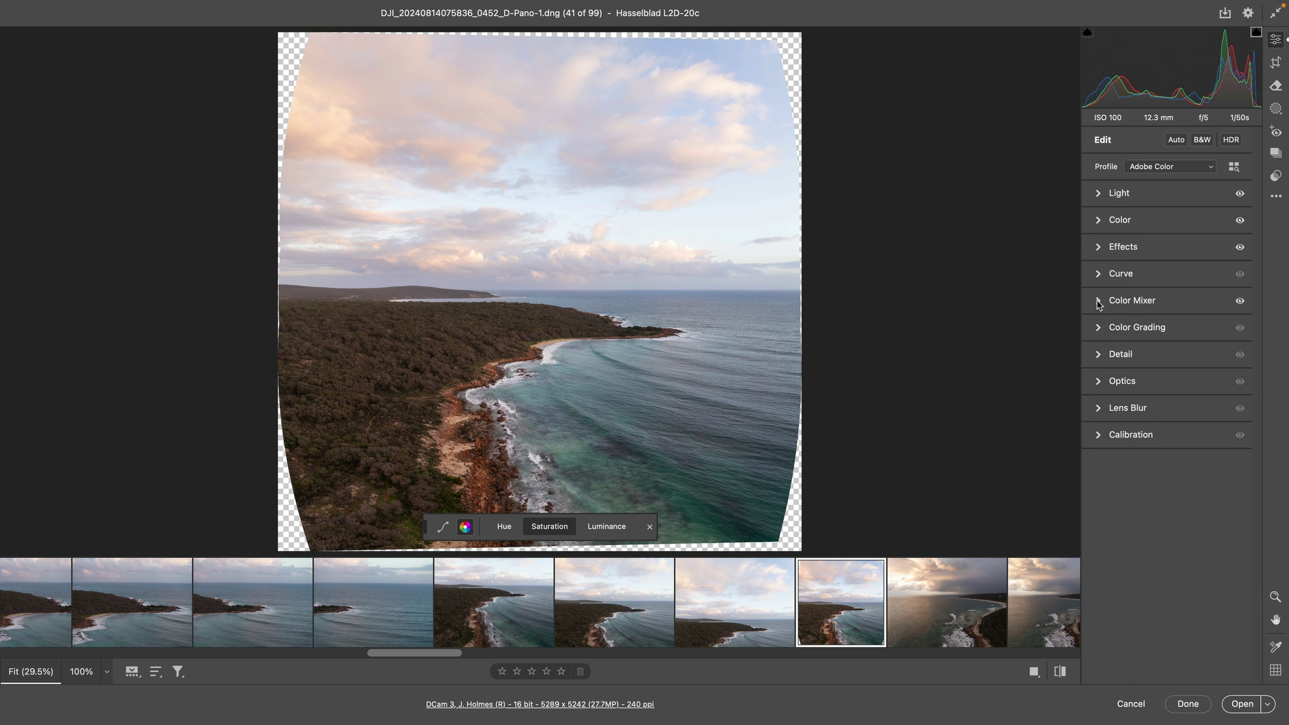
left_click(1098, 355)
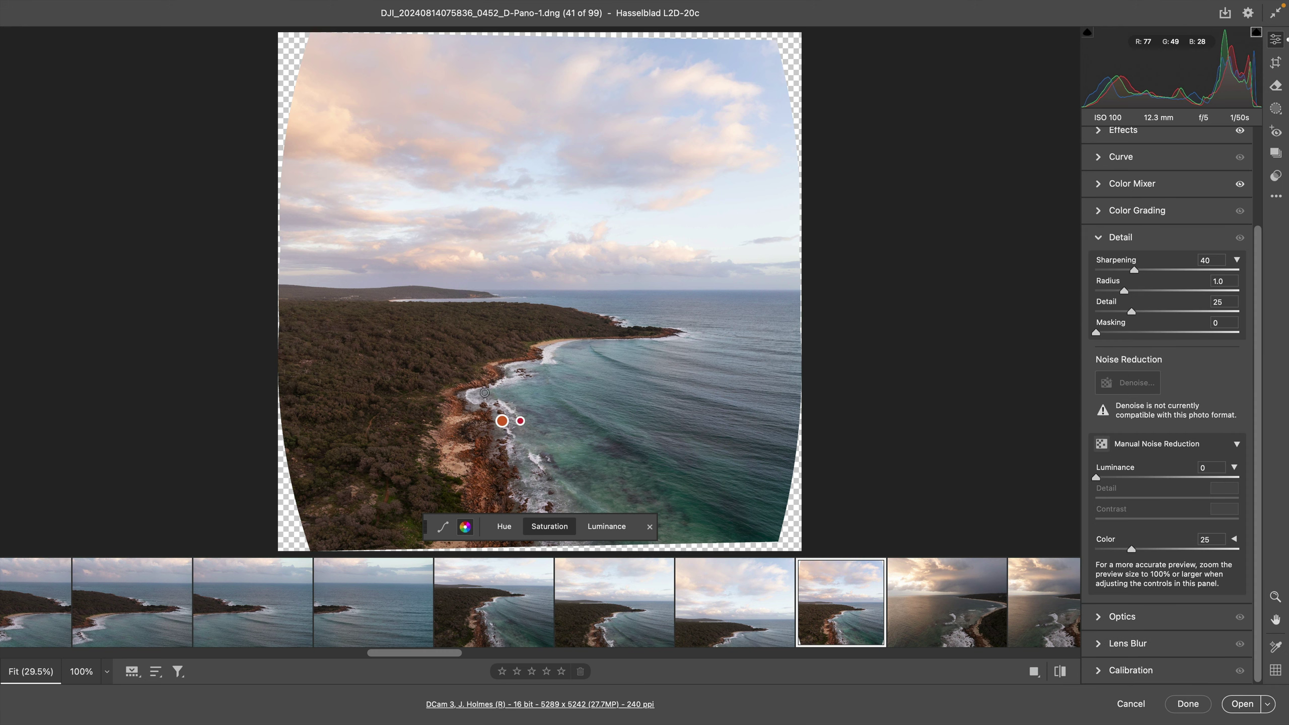
left_click(653, 526)
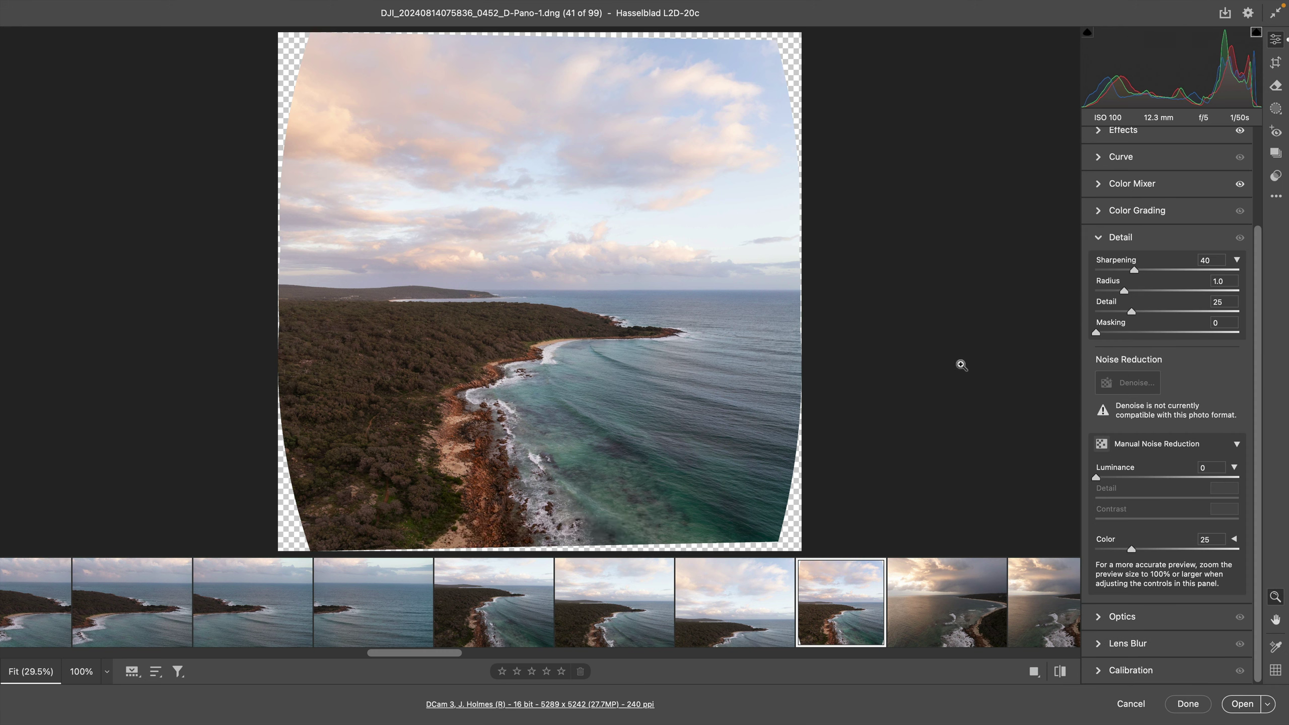
left_click(487, 375)
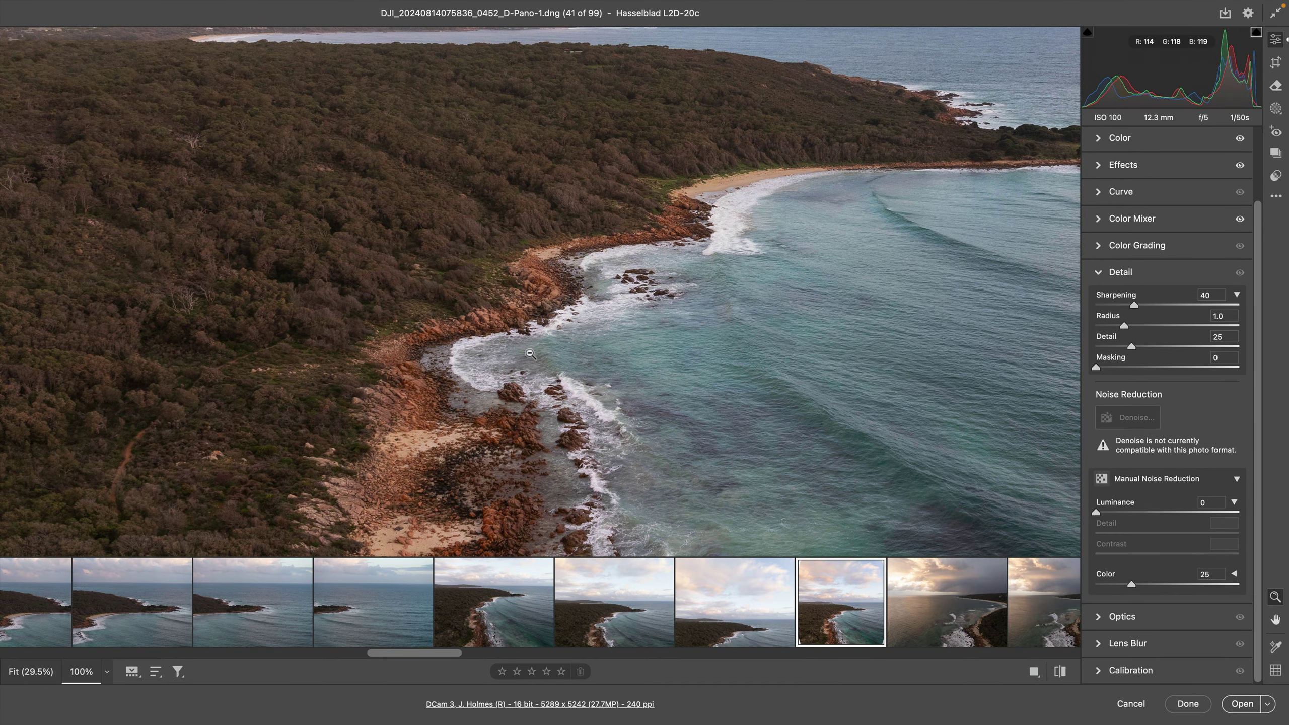
scroll(530, 350, "up", 1)
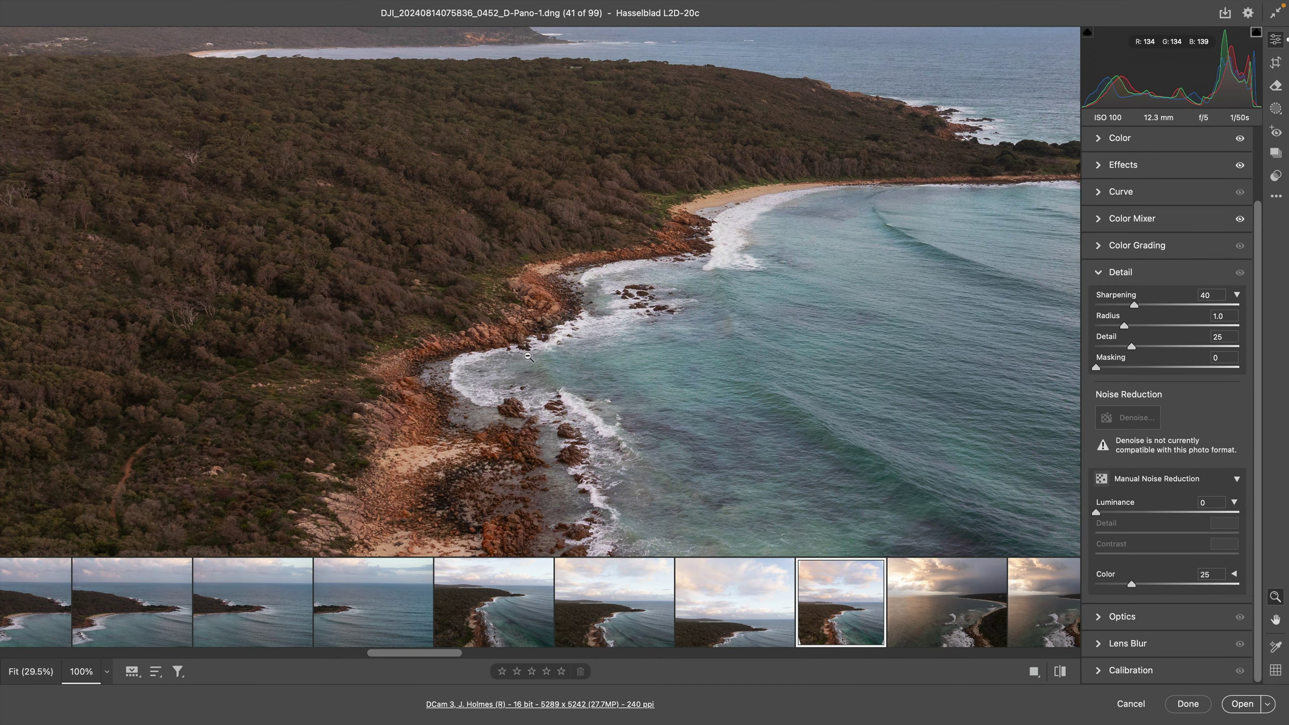
scroll(552, 396, "down", 3)
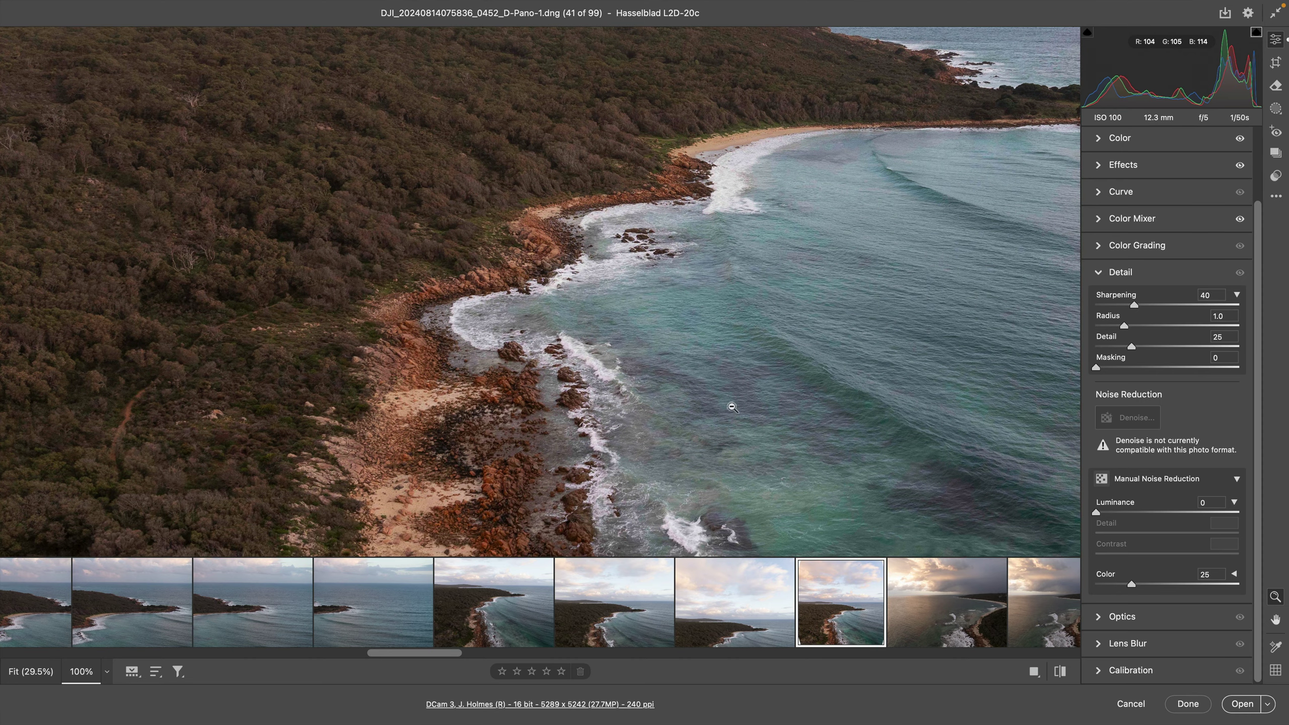
scroll(429, 495, "down", 1)
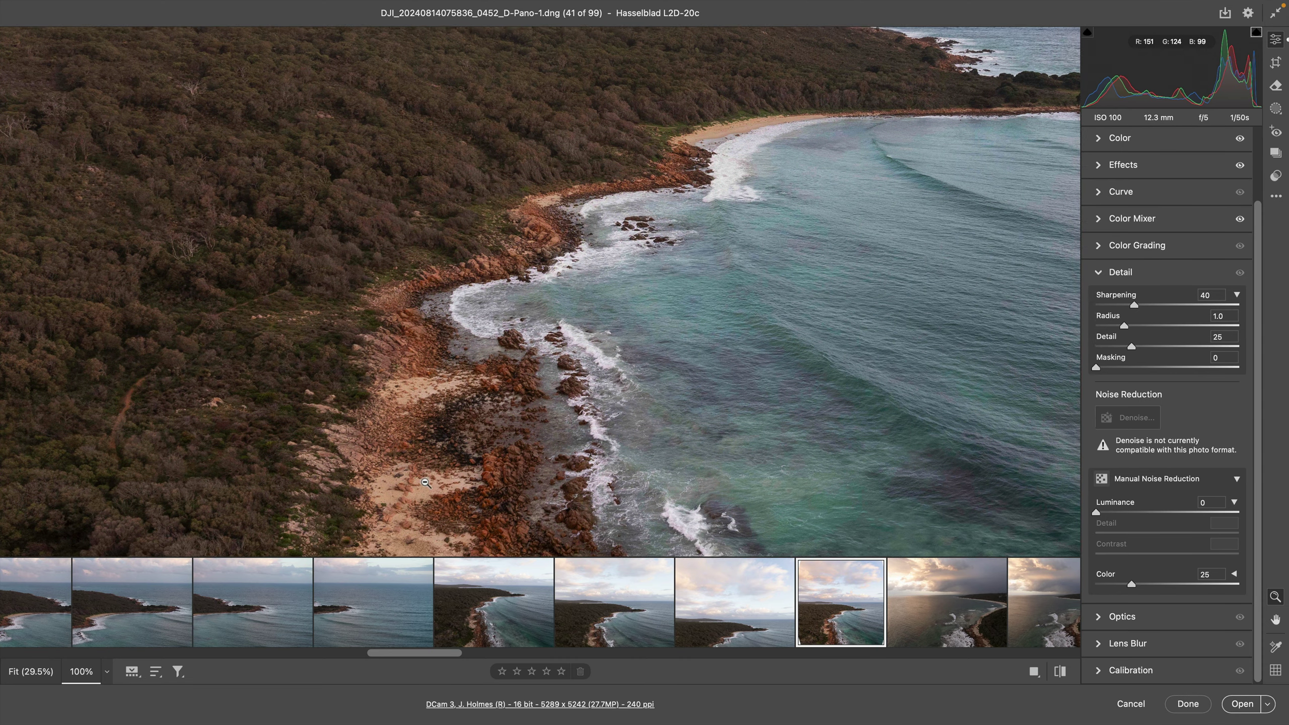
scroll(426, 482, "down", 1)
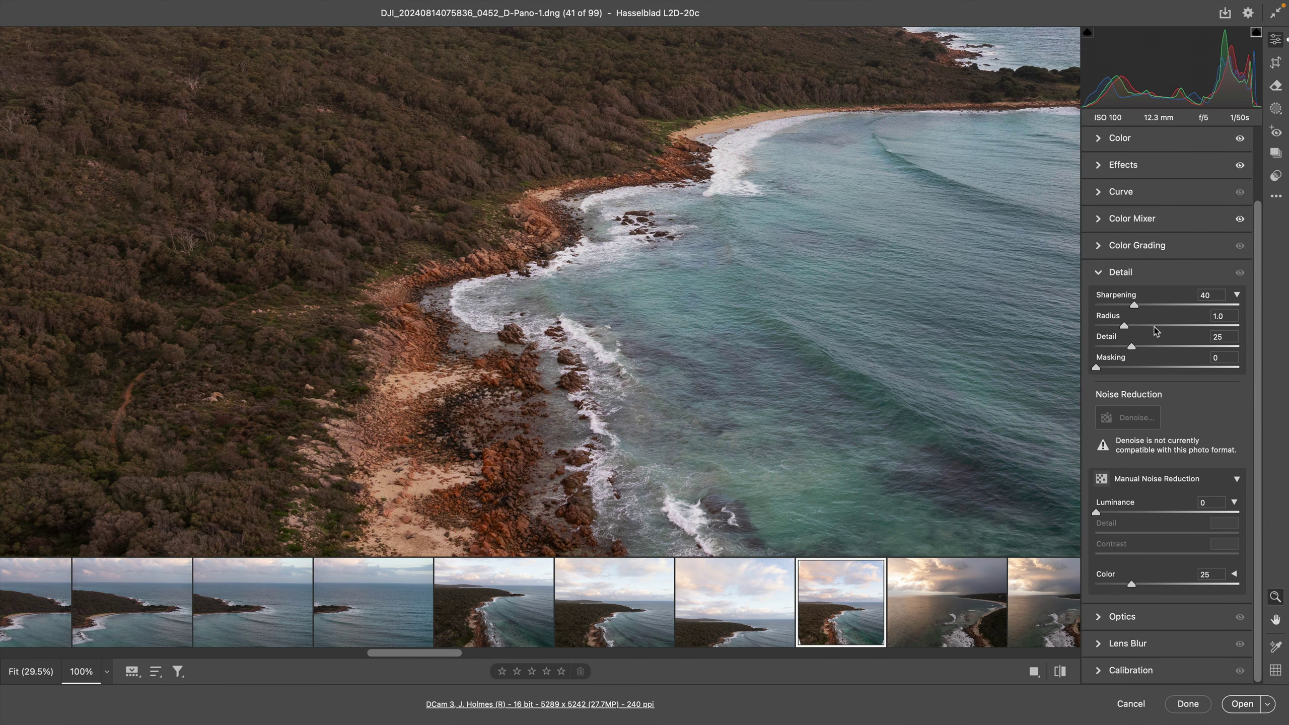
- Set Sharpening to 90, Masking to 47 and Luminance noise reduction to 15
left_click_drag(1134, 305, 1183, 310)
left_click_drag(1100, 368, 1165, 369)
left_click_drag(1096, 511, 1111, 514)
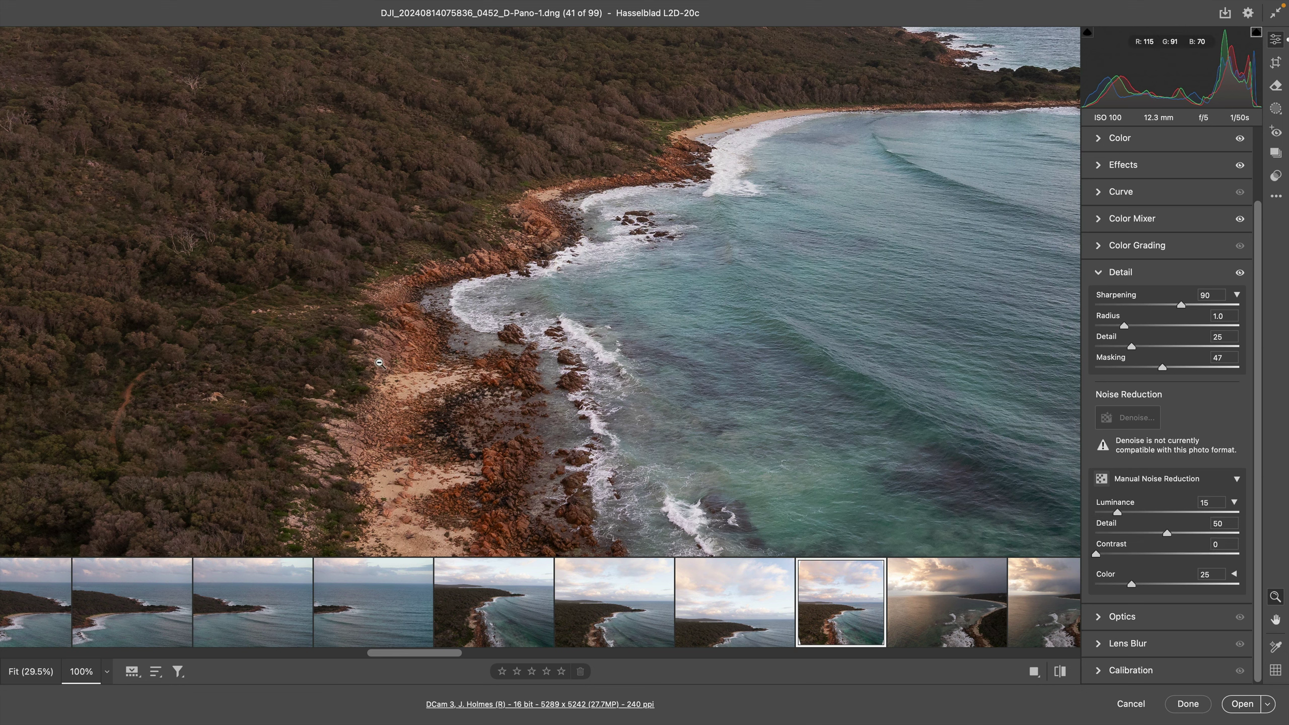
mouse_move(979, 615)
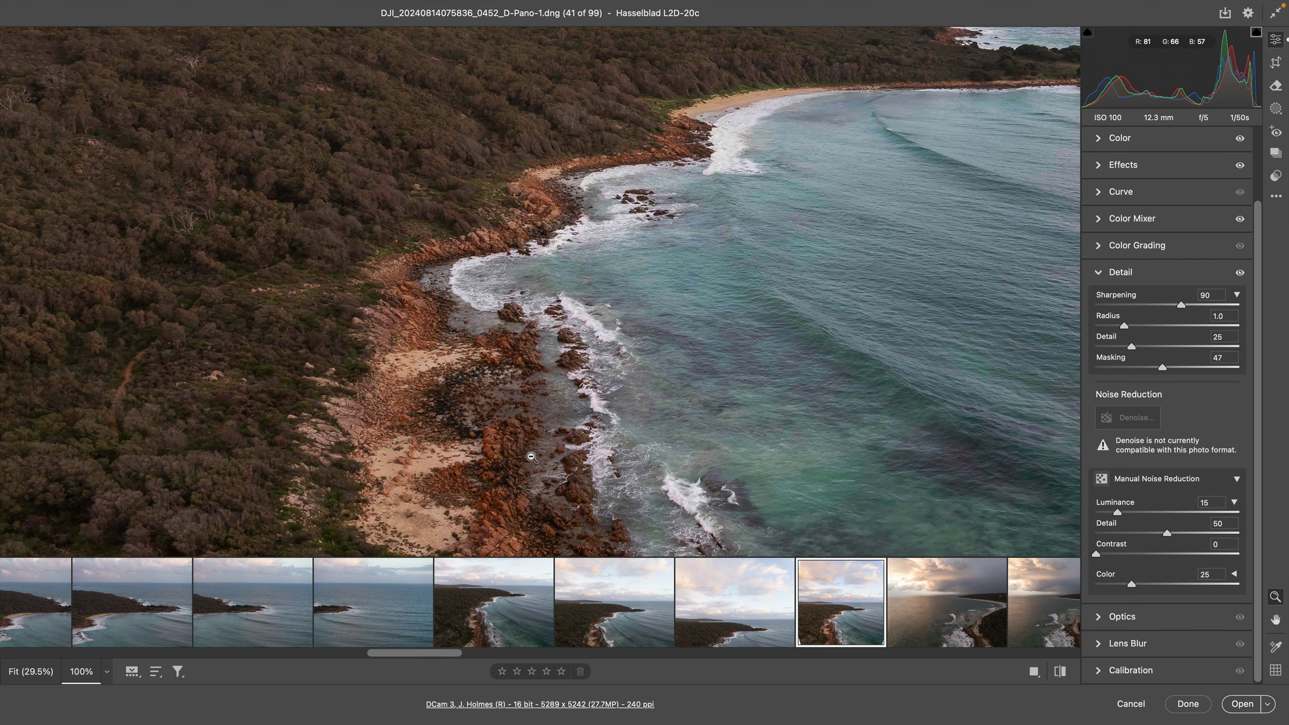
scroll(541, 353, "down", 5)
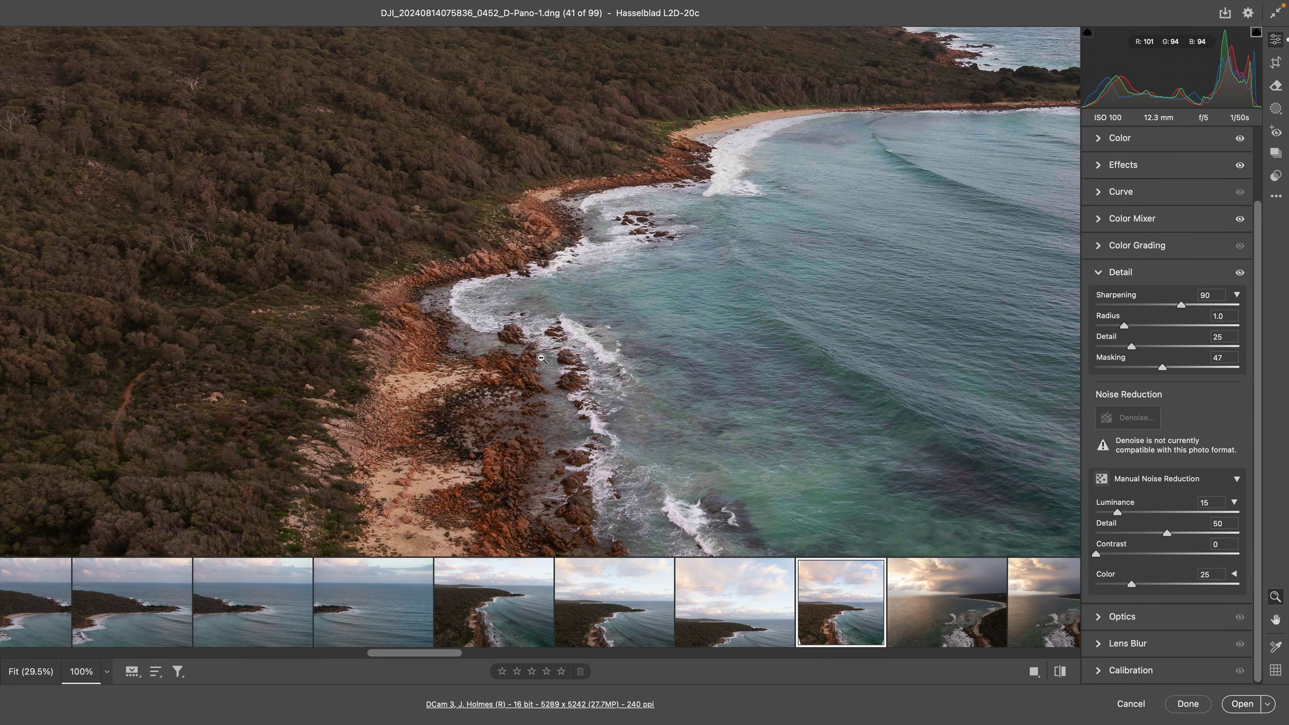
scroll(540, 360, "down", 3)
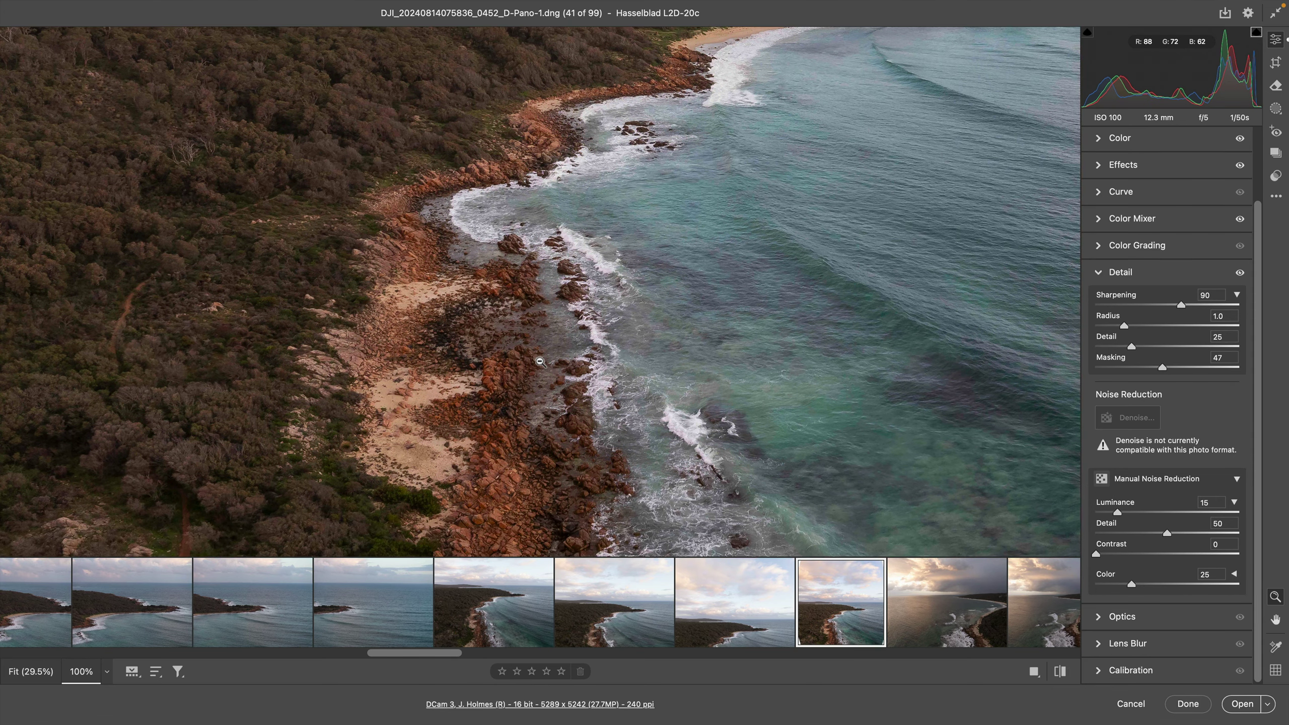
scroll(539, 361, "down", 1)
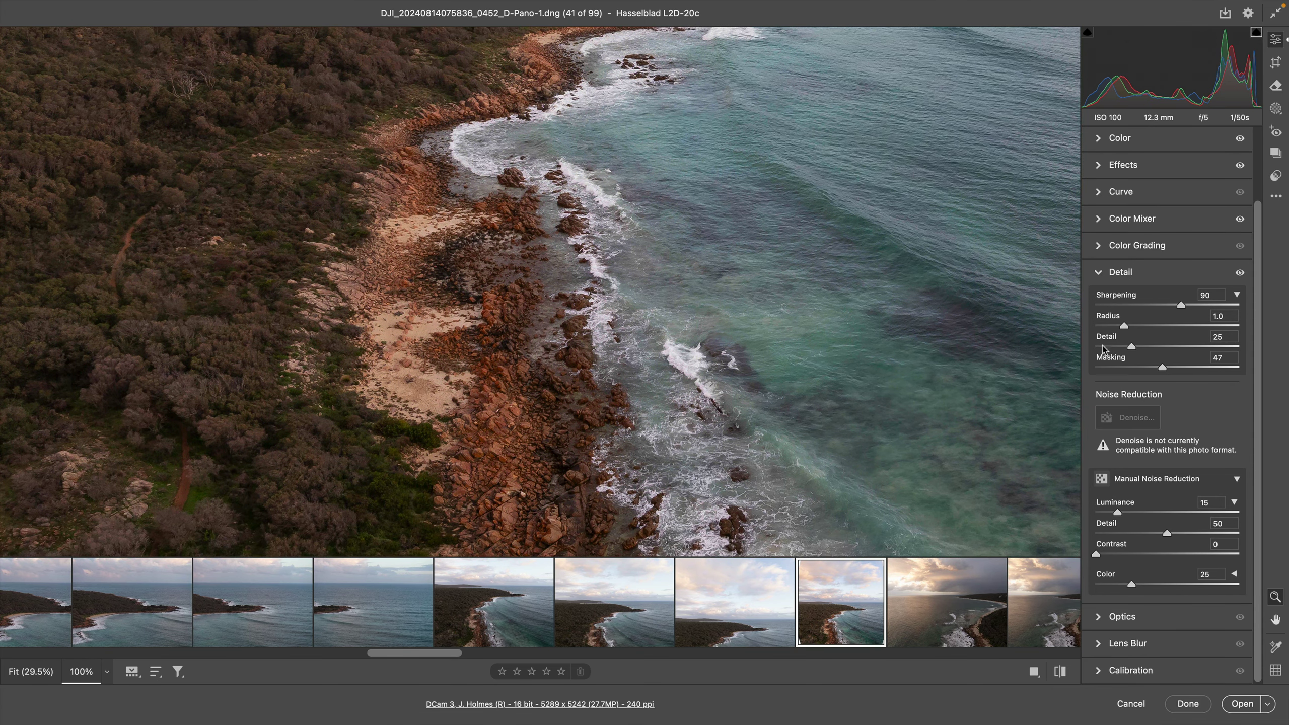
- Enable Remove chromatic aberration in the Optics panel, leaving Defringe amounts at 0
left_click(1100, 274)
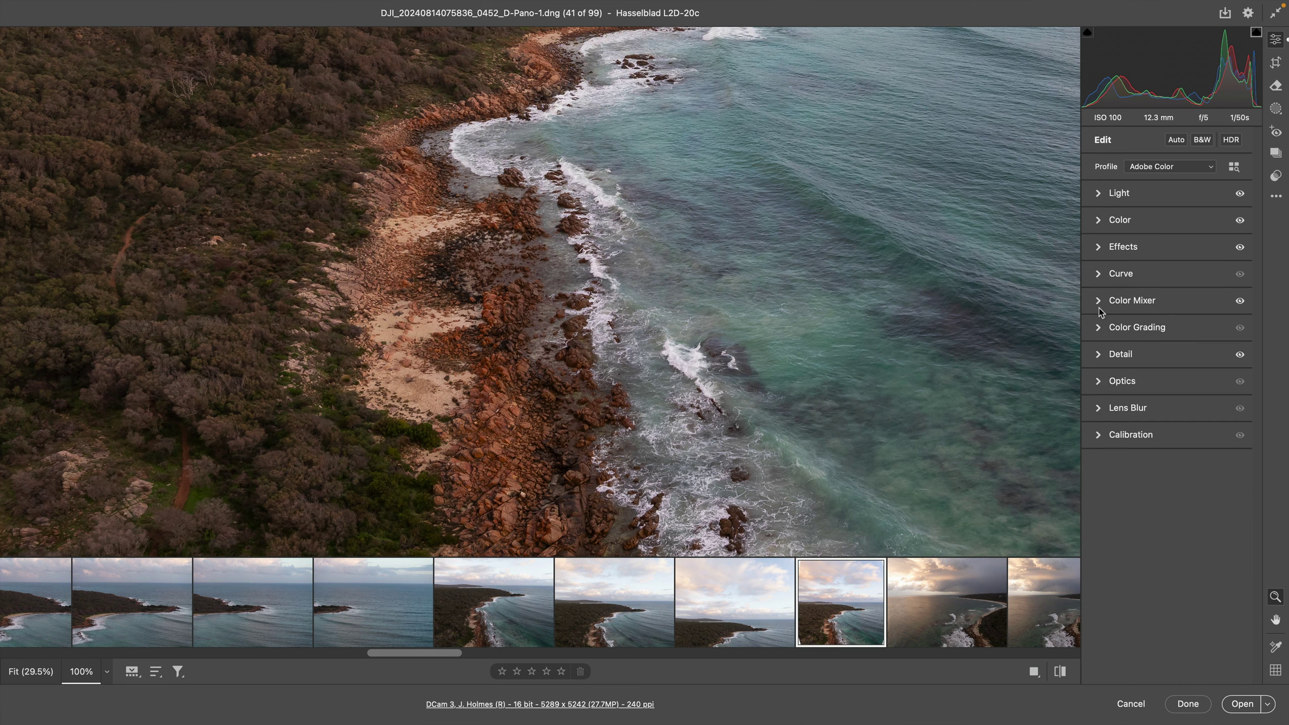
left_click(1101, 378)
left_click(1101, 225)
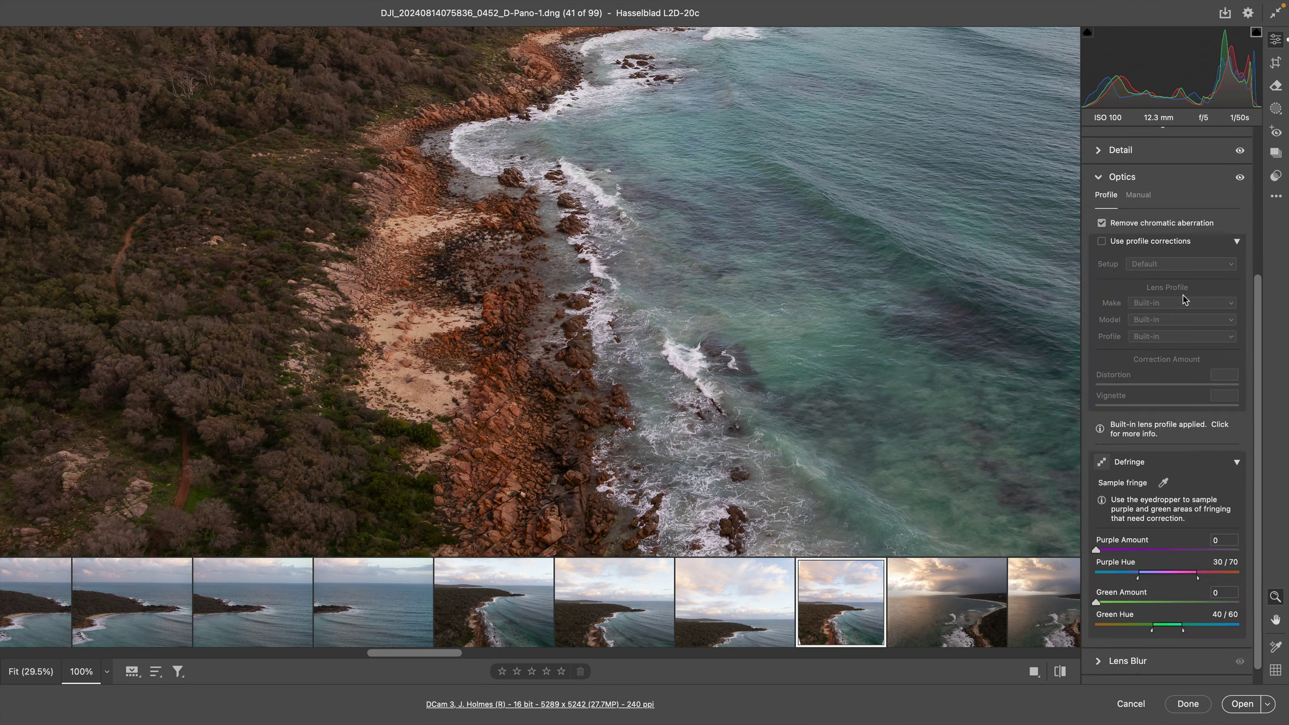
scroll(1133, 516, "down", 1)
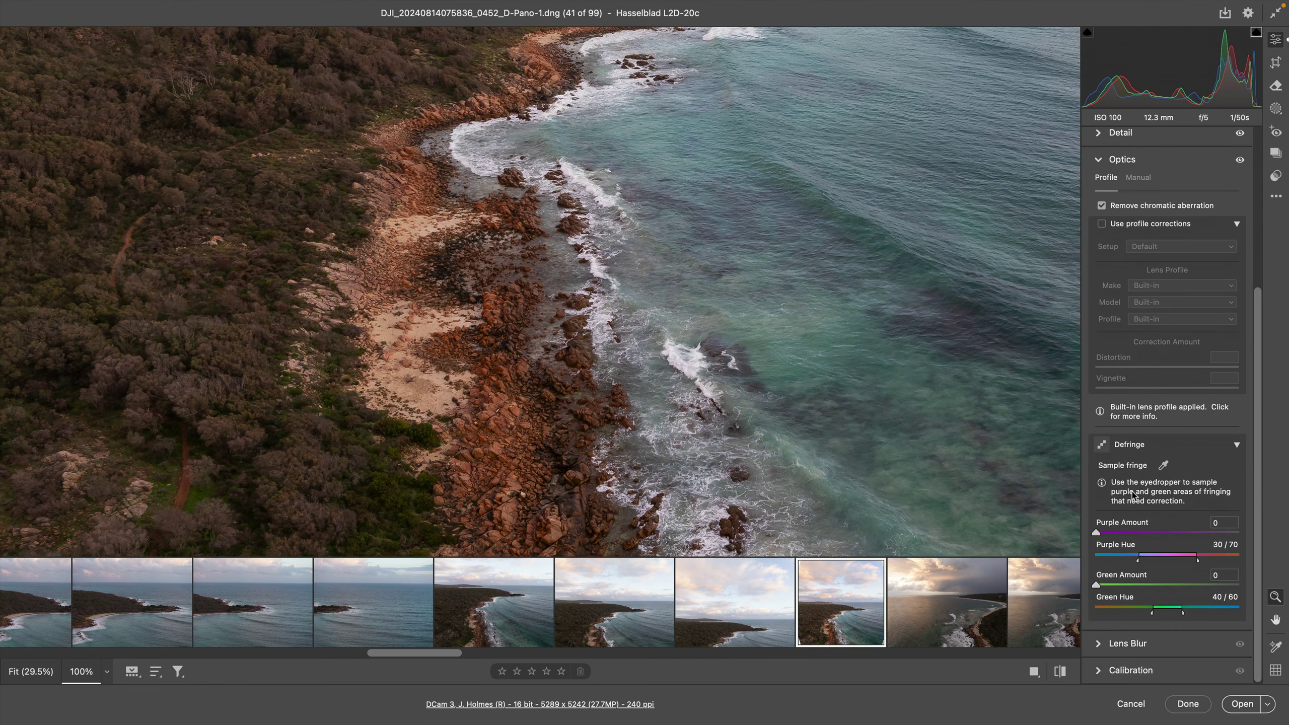
scroll(510, 470, "down", 5)
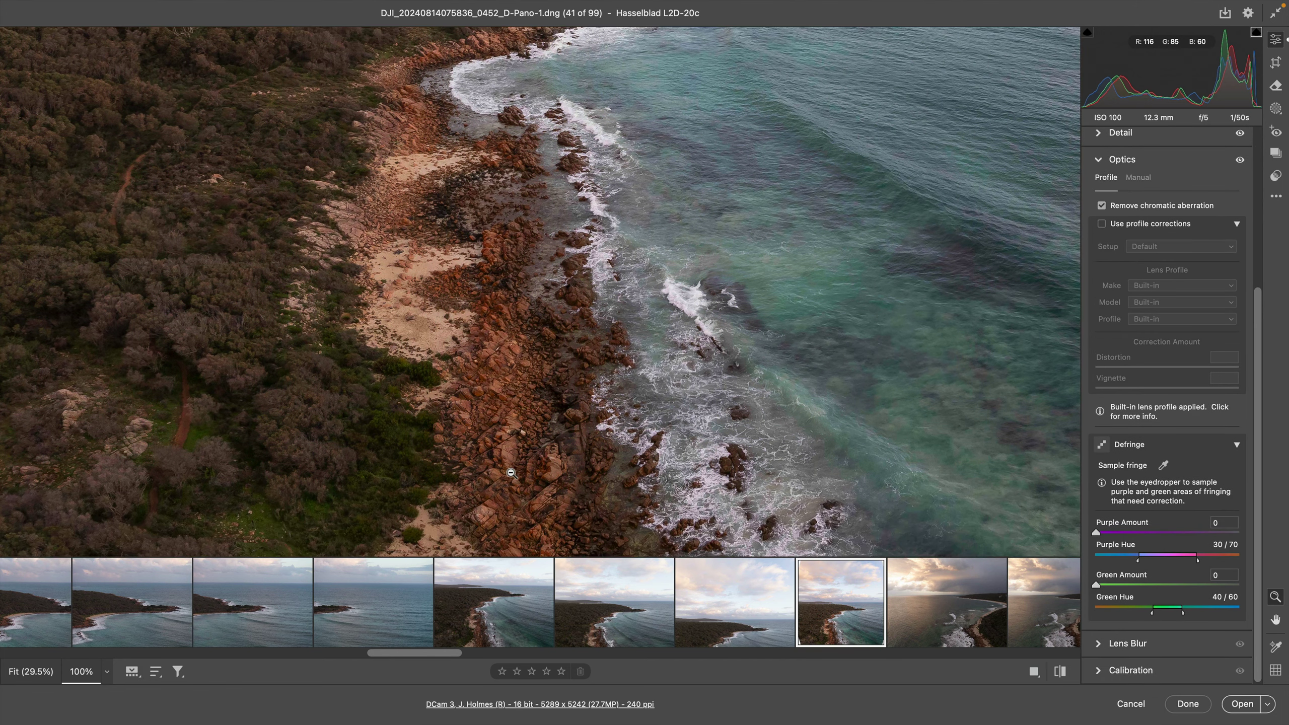
scroll(510, 469, "down", 2)
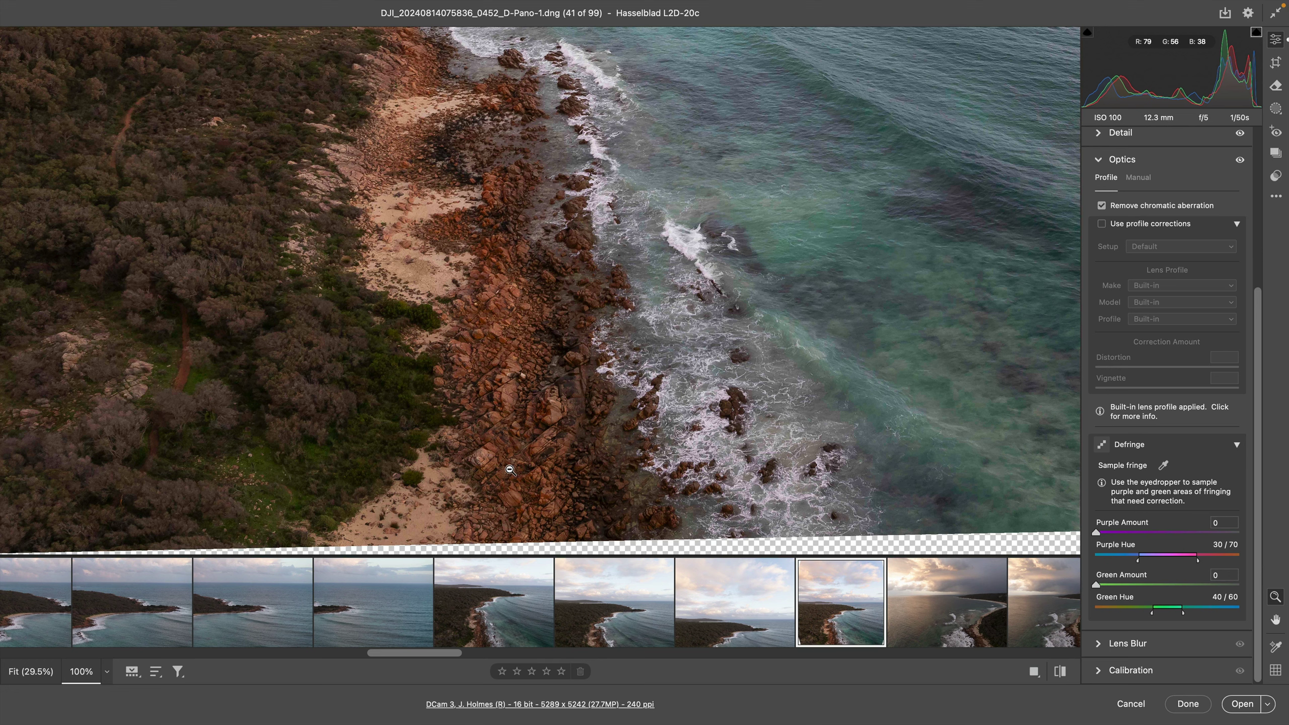
left_click(1097, 160)
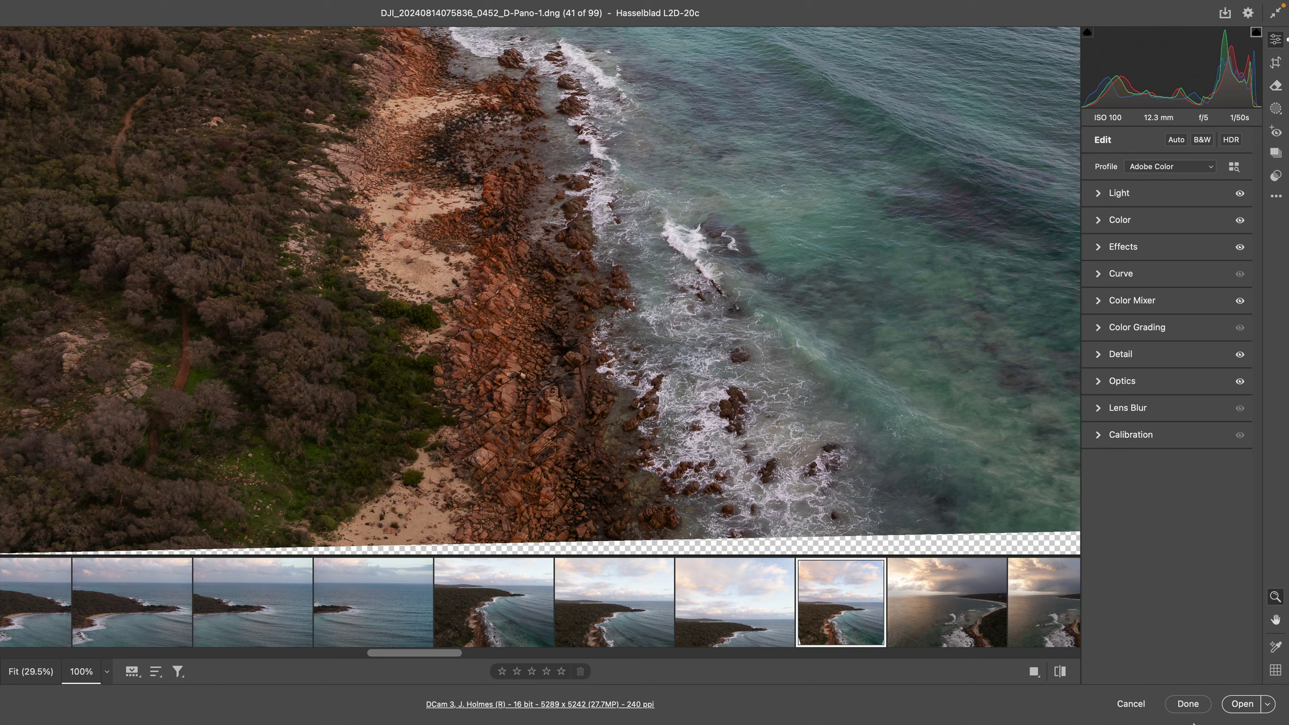
- Open the graded photo in Photoshop as Layer 0 and show it in full screen
left_click(1242, 704)
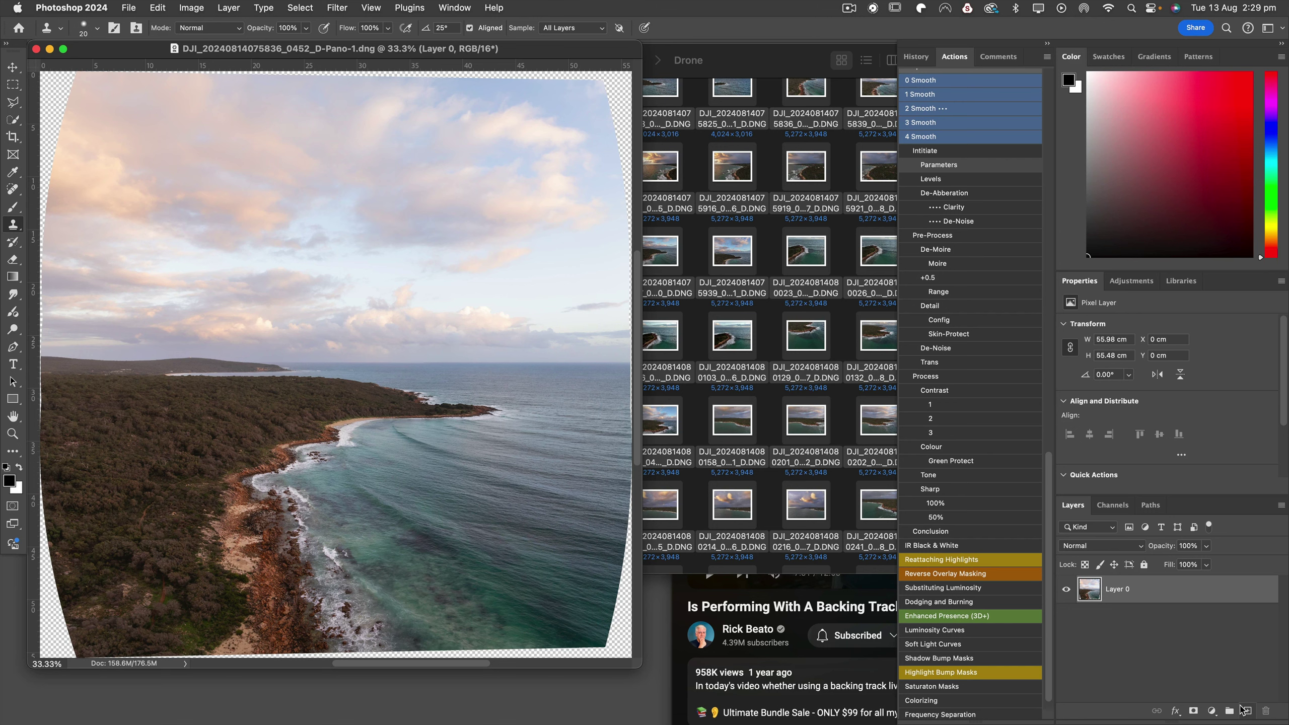
key("f")
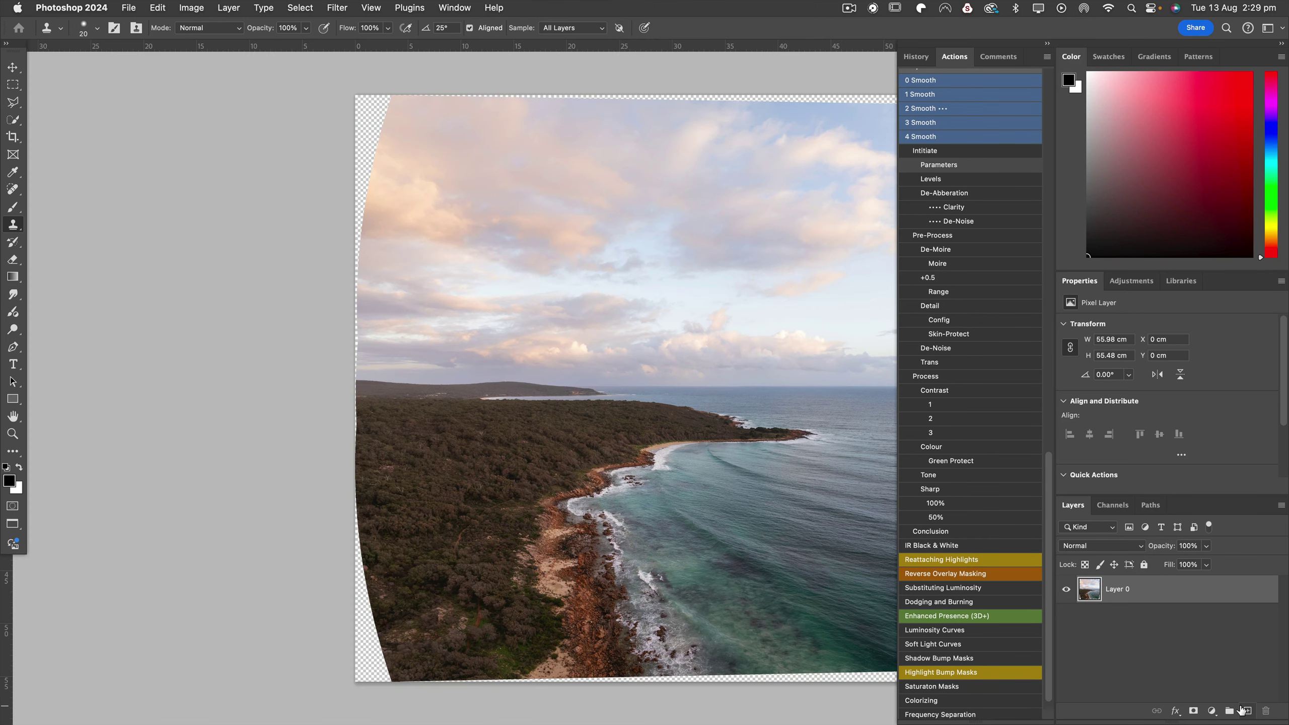
left_click_drag(604, 447, 465, 434)
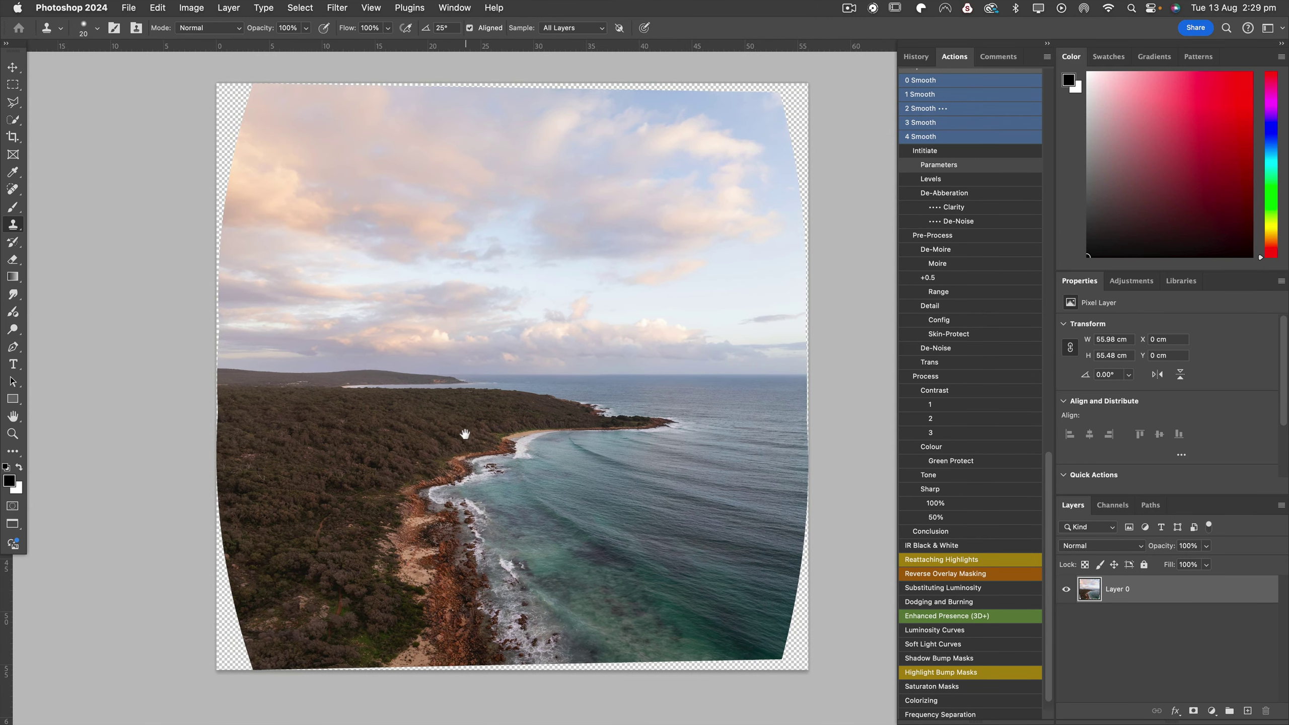
- Place a horizontal guide from the top ruler along the horizon
key("v")
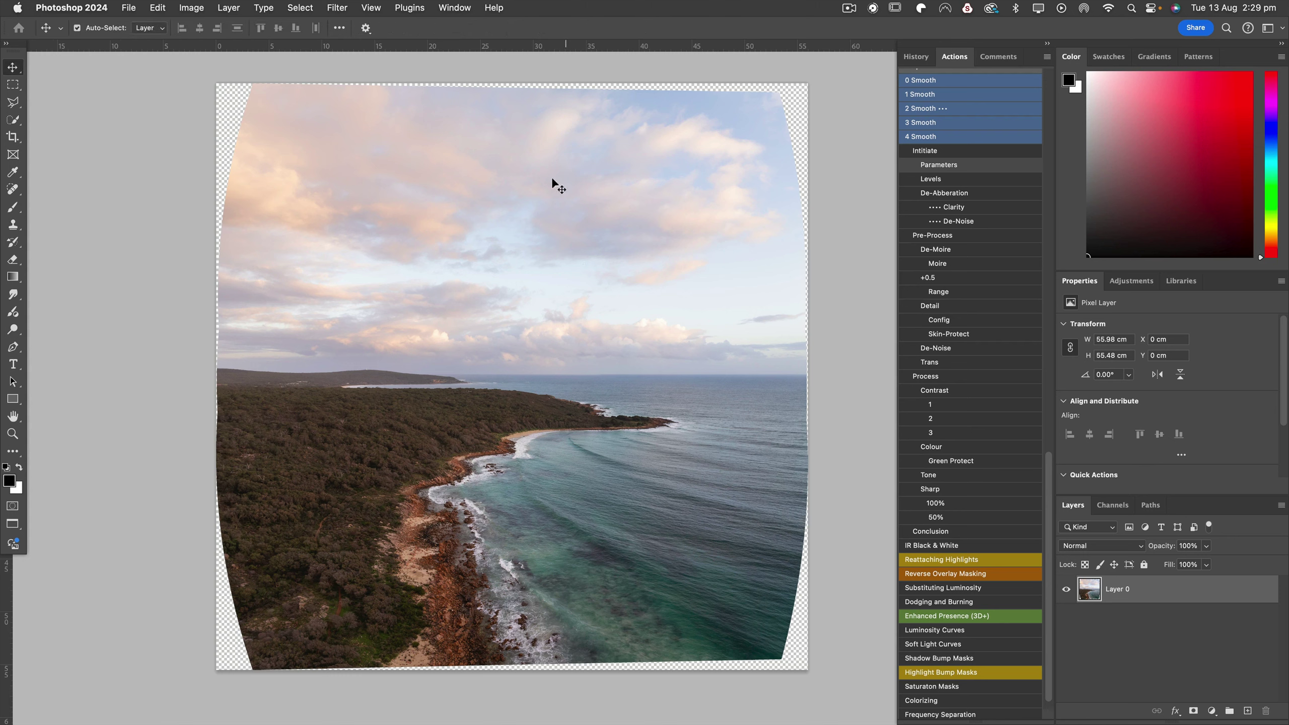
mouse_move(542, 46)
left_mouse_down()
mouse_move(548, 376)
mouse_move(548, 37)
left_mouse_up()
key("c")
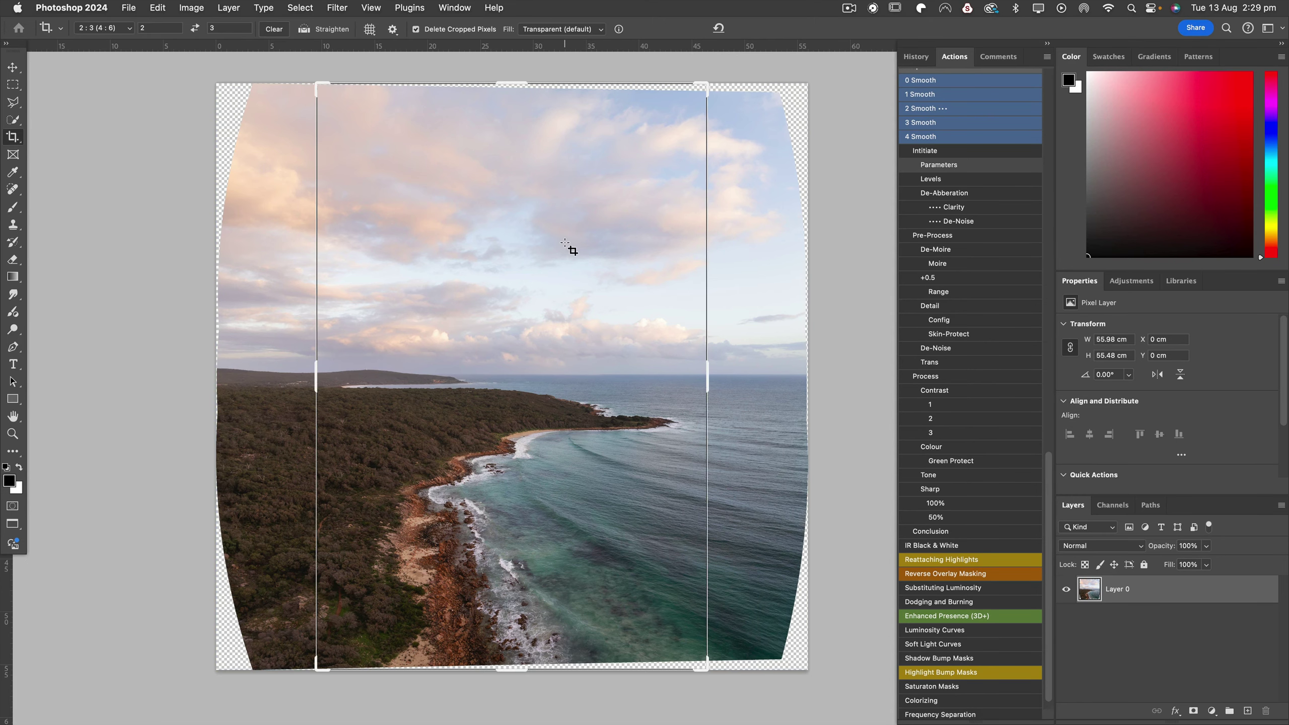
- Crop the panorama to a 1:1 square of 55.49 × 55.48 cm
left_click(127, 32)
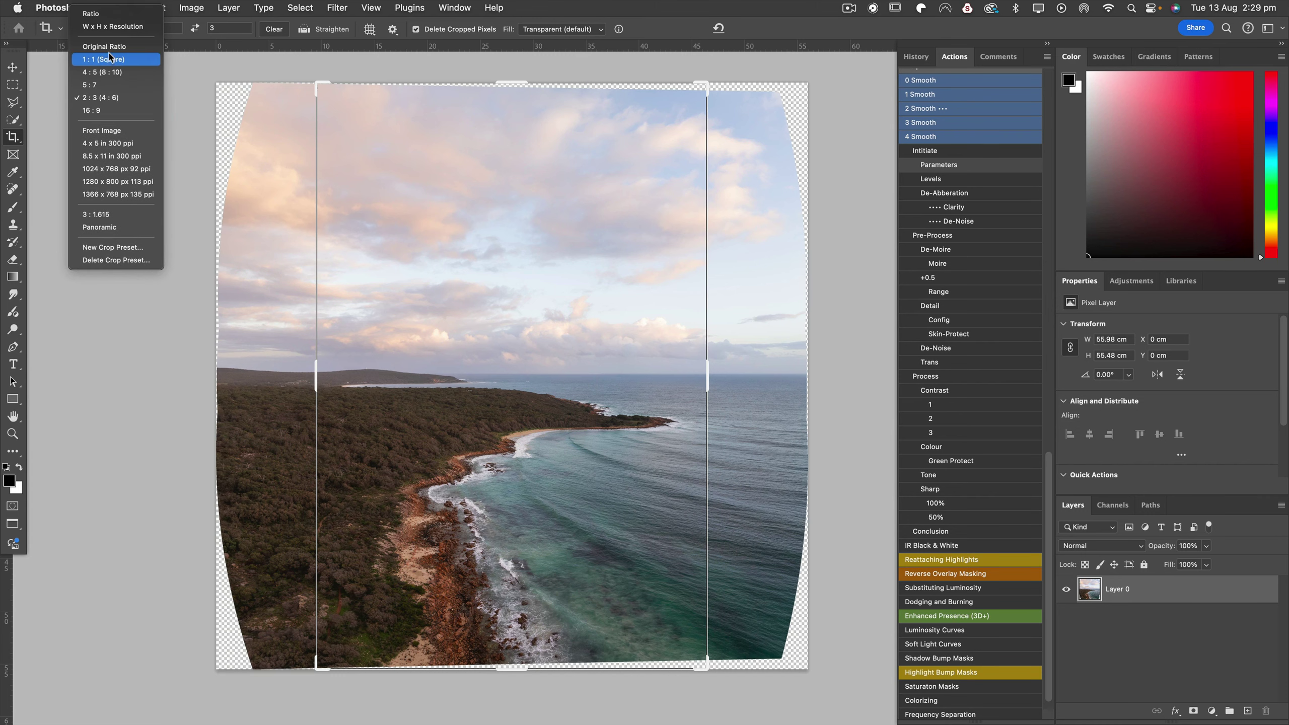
left_click(111, 59)
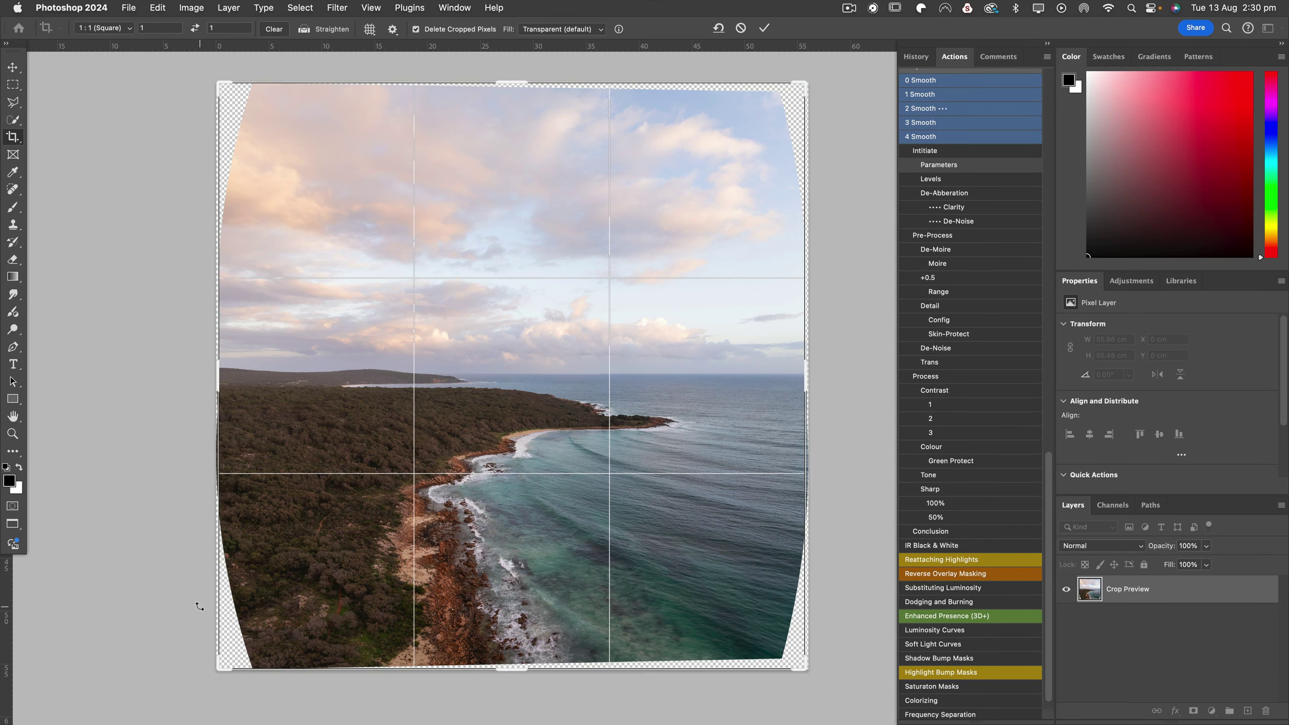
key("Return")
- Flatten the image to a single Background layer with white corners
left_click_drag(567, 426, 365, 423)
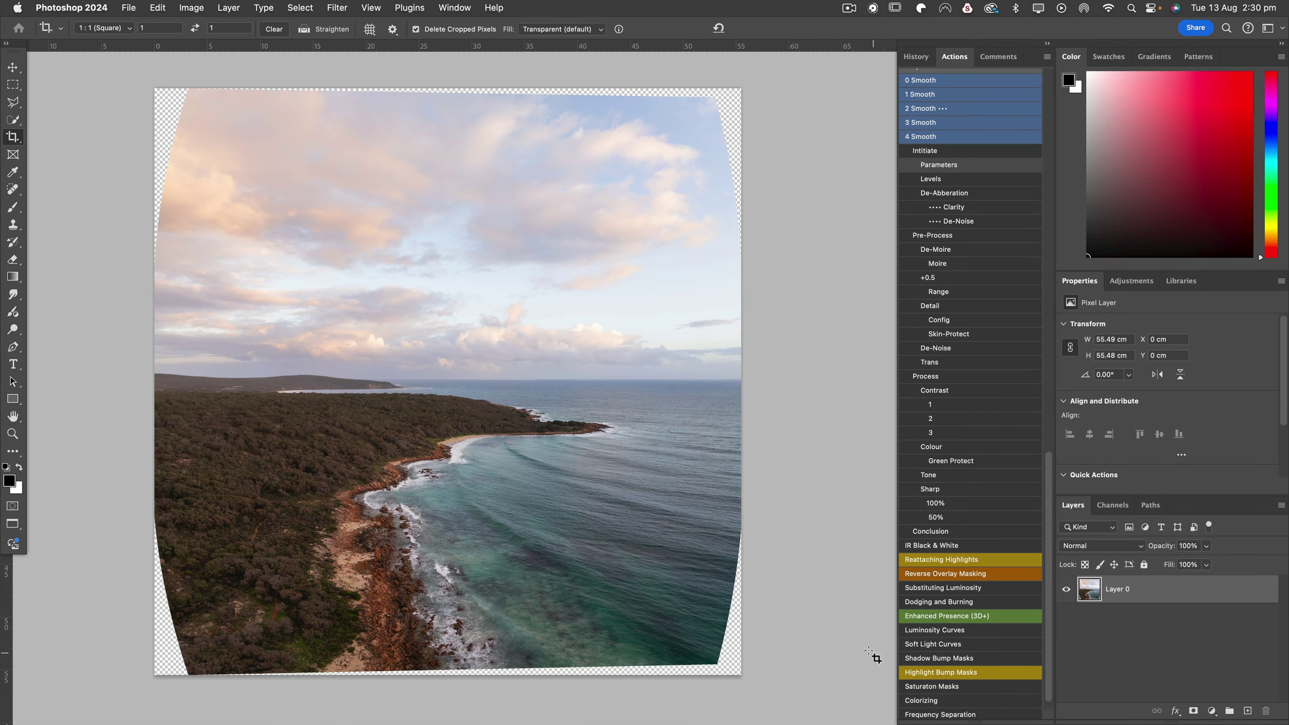
right_click(1156, 592)
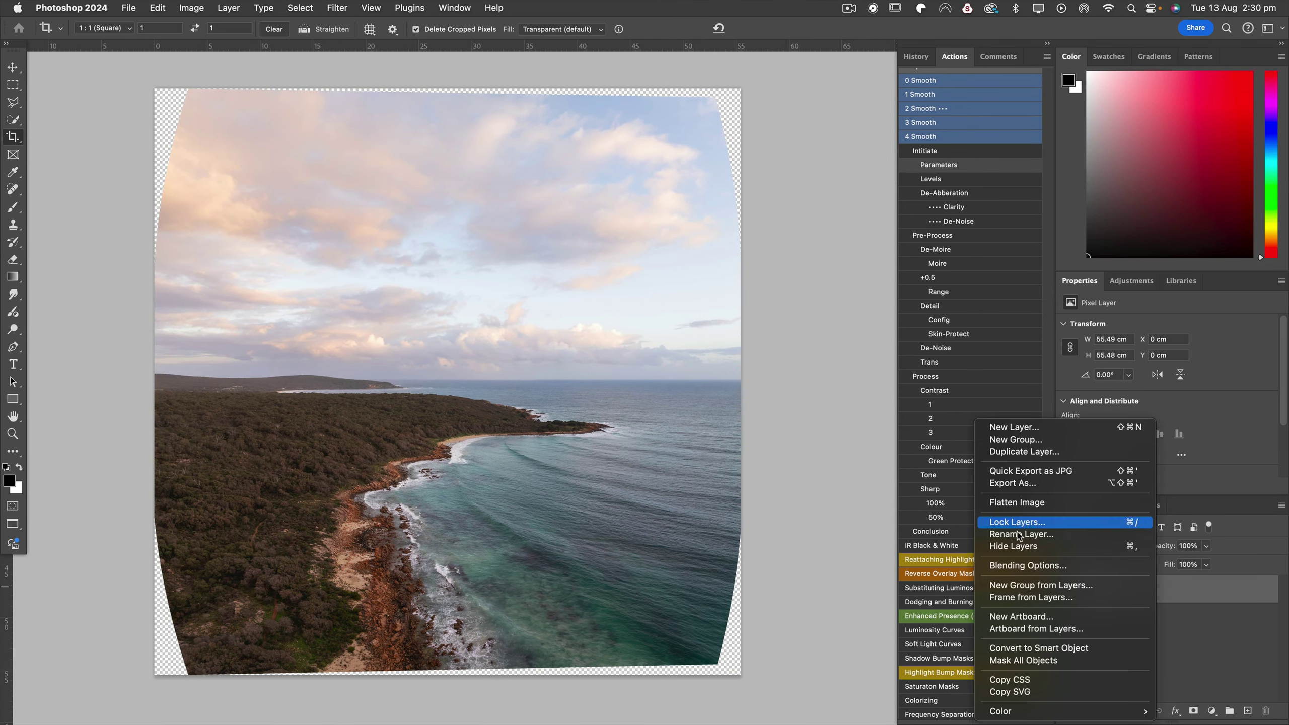
left_click(1016, 504)
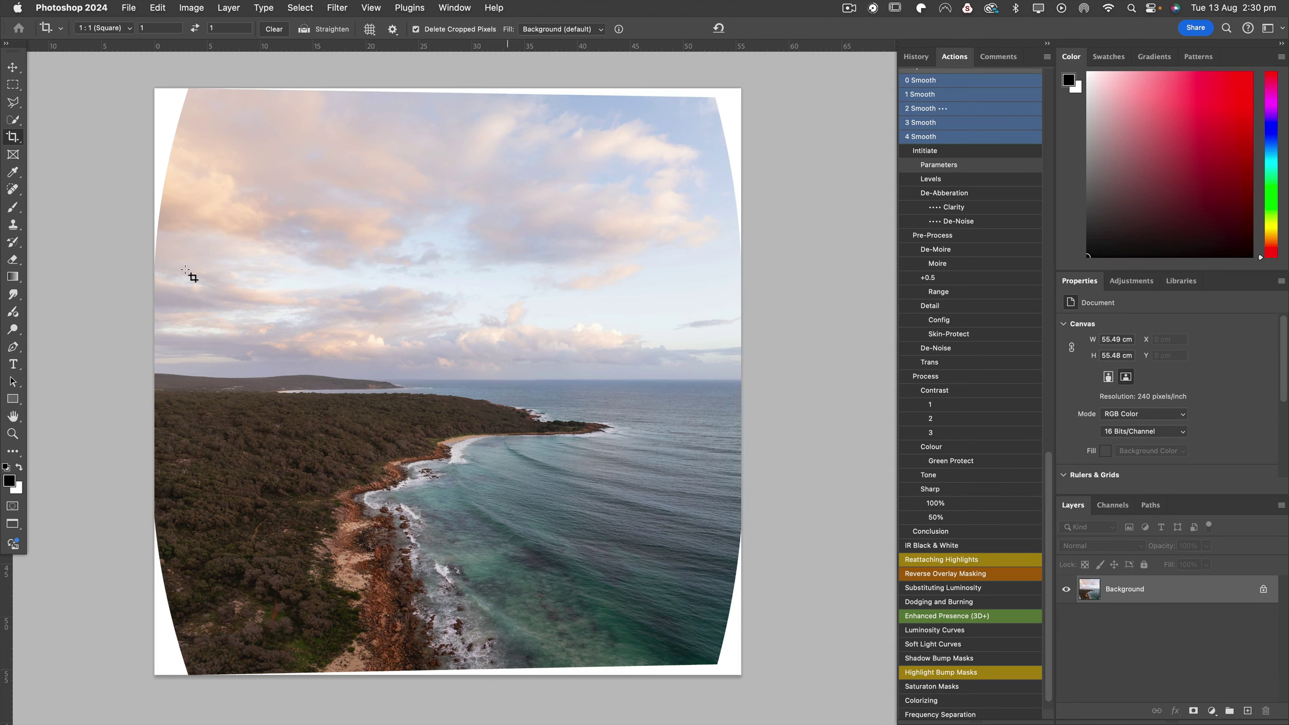
- Fill the white top-left wedge with Content-Aware sky, then deselect
key("l")
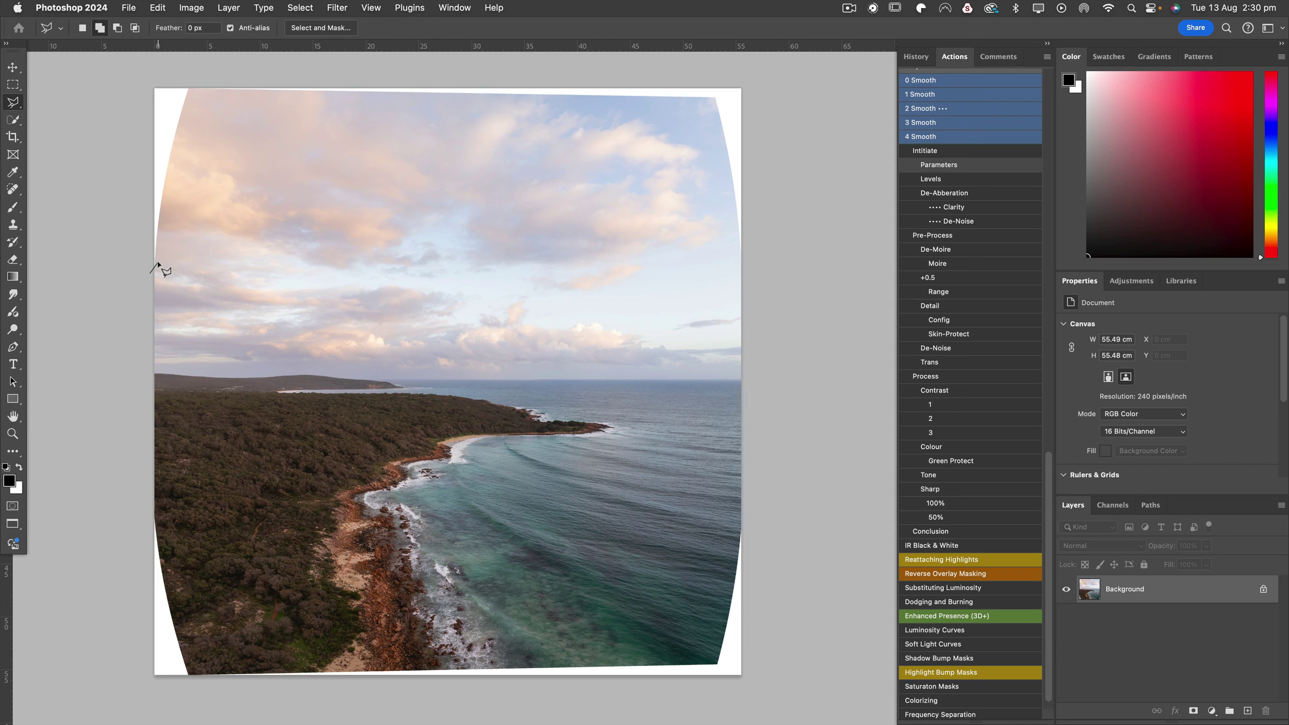
left_click(159, 263)
left_click(181, 125)
left_click(191, 86)
left_click(135, 75)
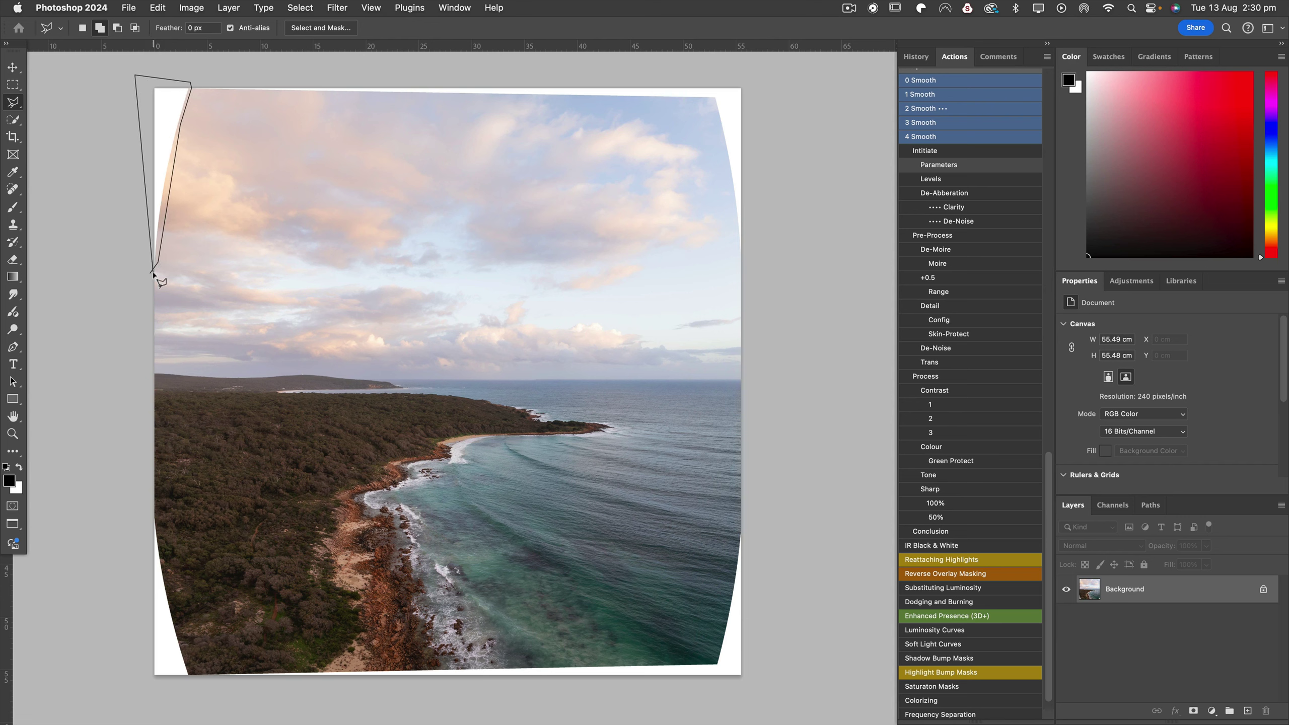
left_click(152, 273)
key("shift+BackSpace")
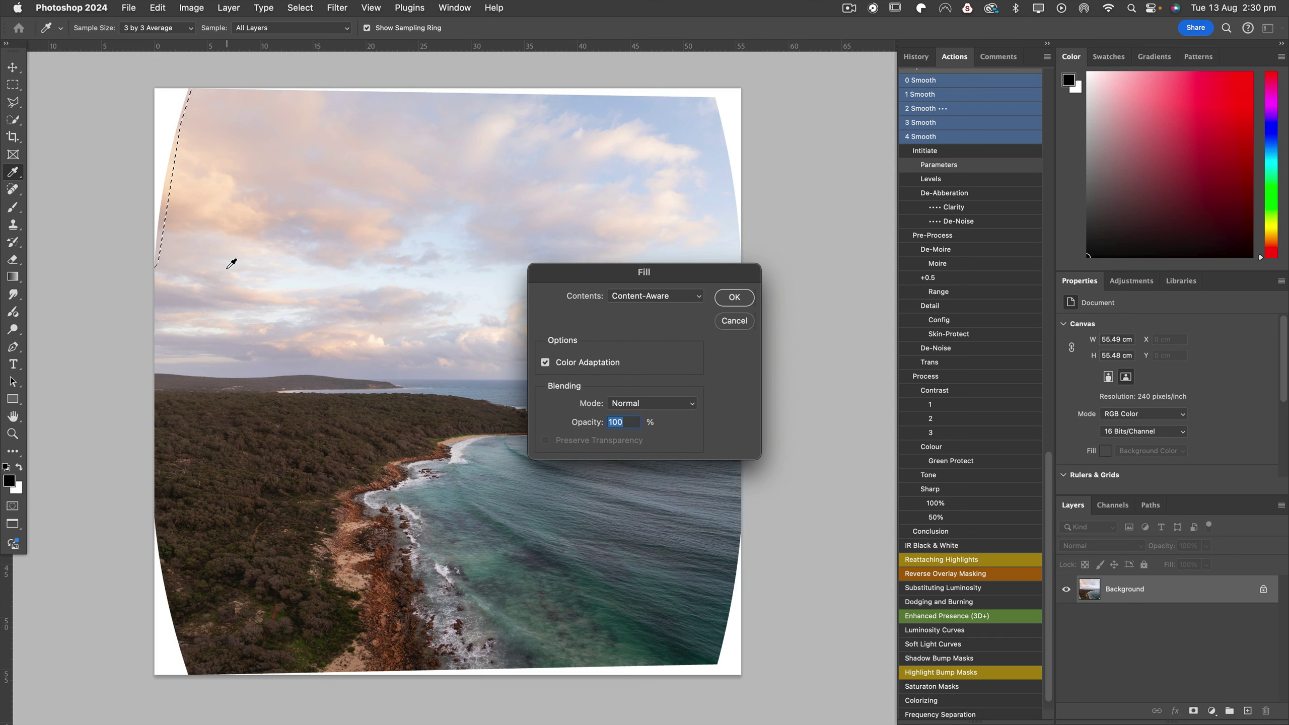
key("Return")
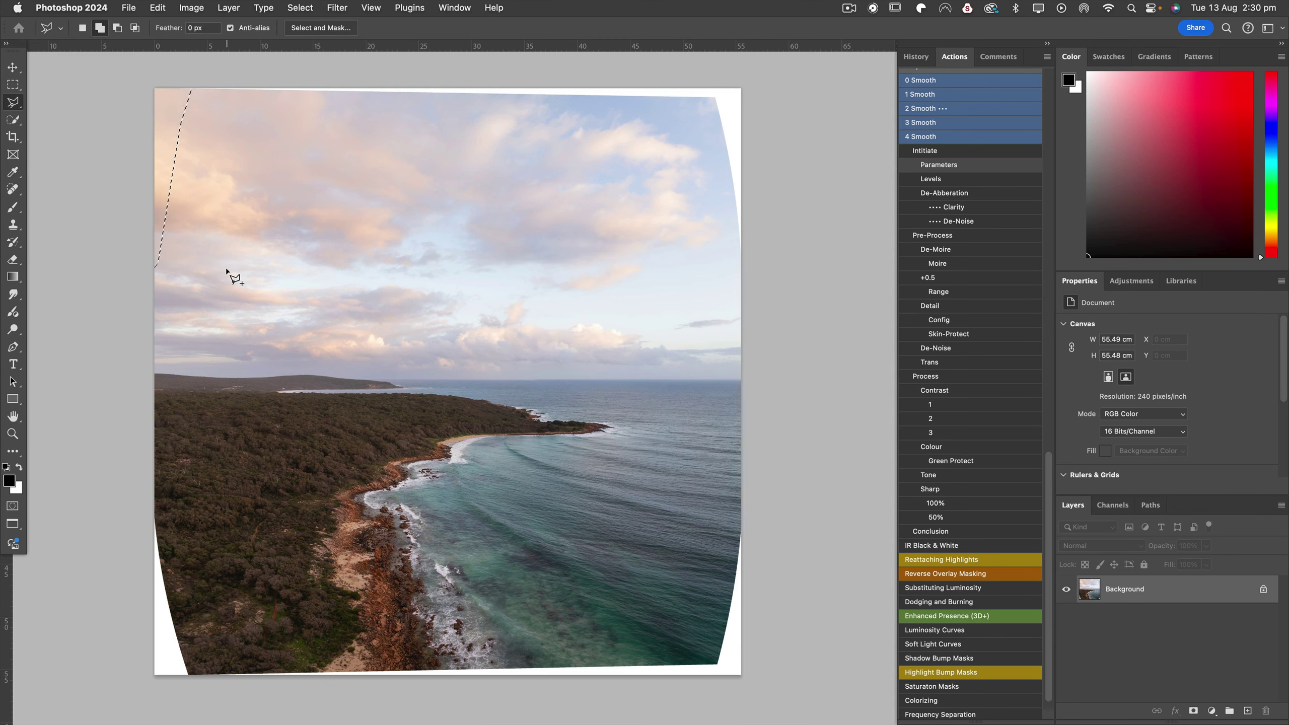
key("super+d")
- Lasso the white strip along the top and right edges, undoing the accidental black fill
left_click(174, 83)
left_click(180, 92)
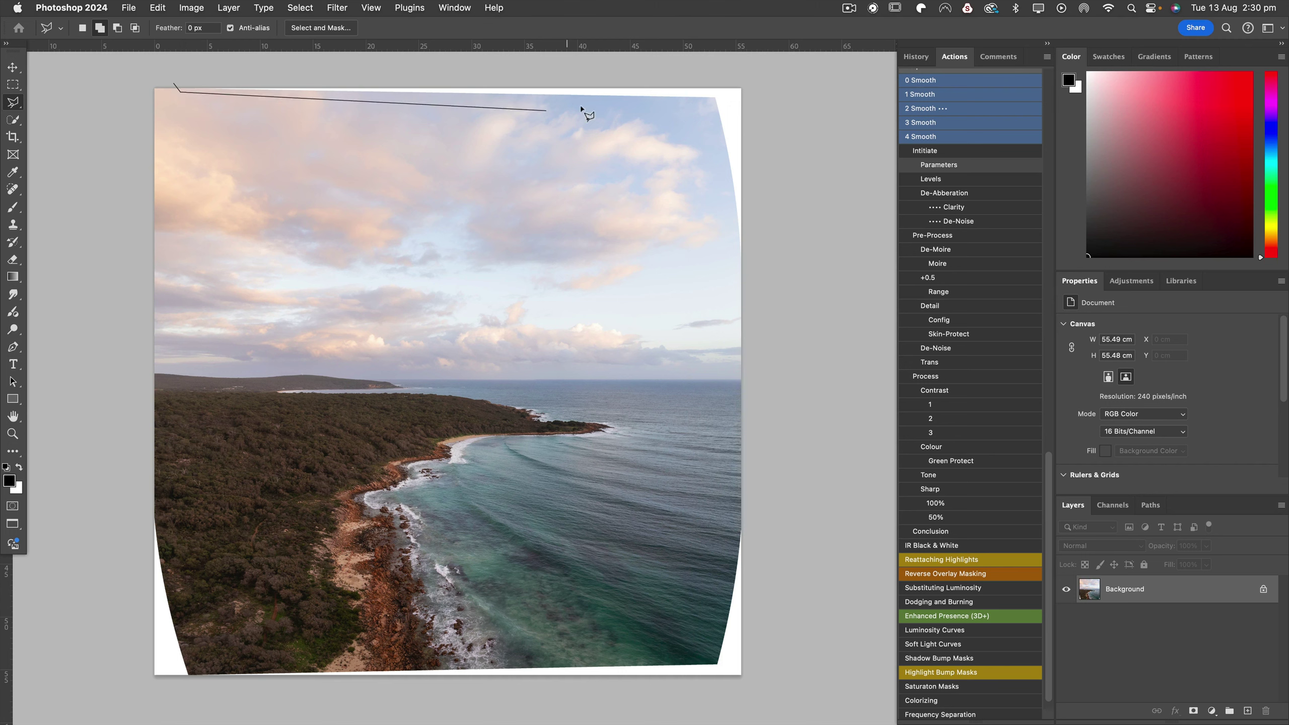
left_click(711, 102)
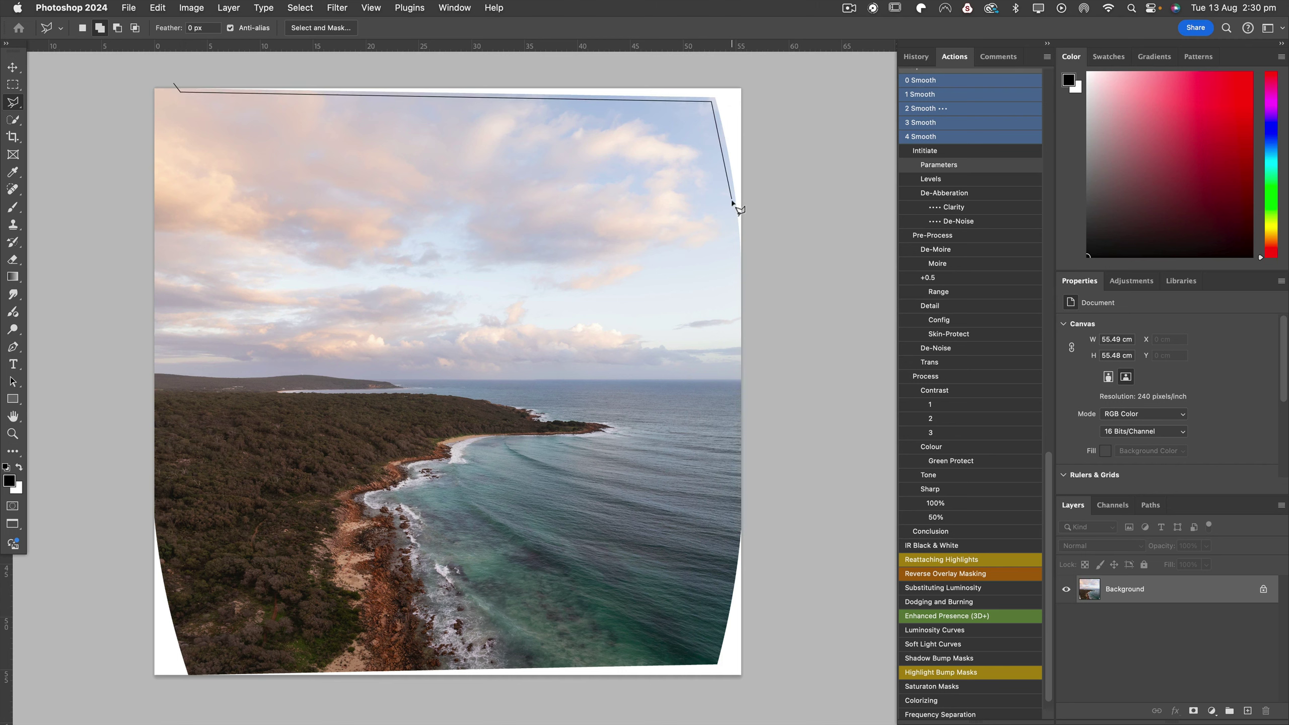
left_click(735, 213)
left_click(741, 275)
left_click(760, 284)
left_click(746, 80)
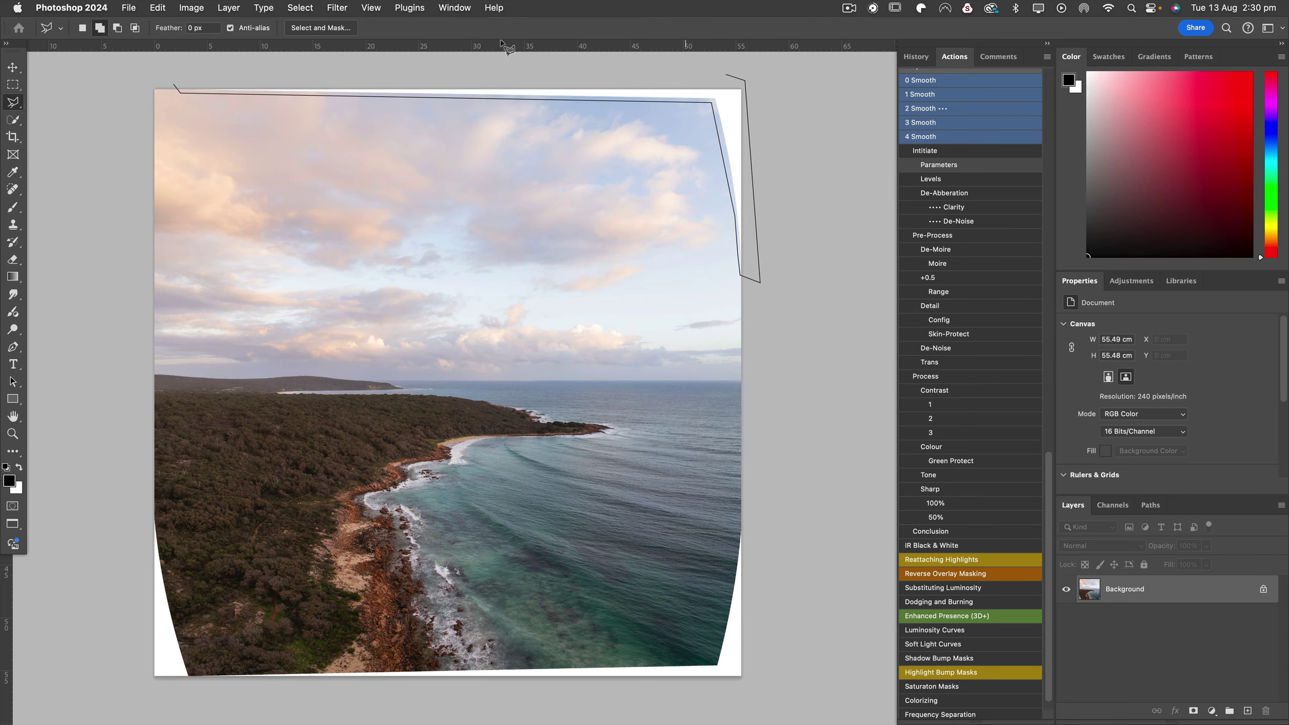
scroll(746, 81, "up", 3)
left_click(173, 154)
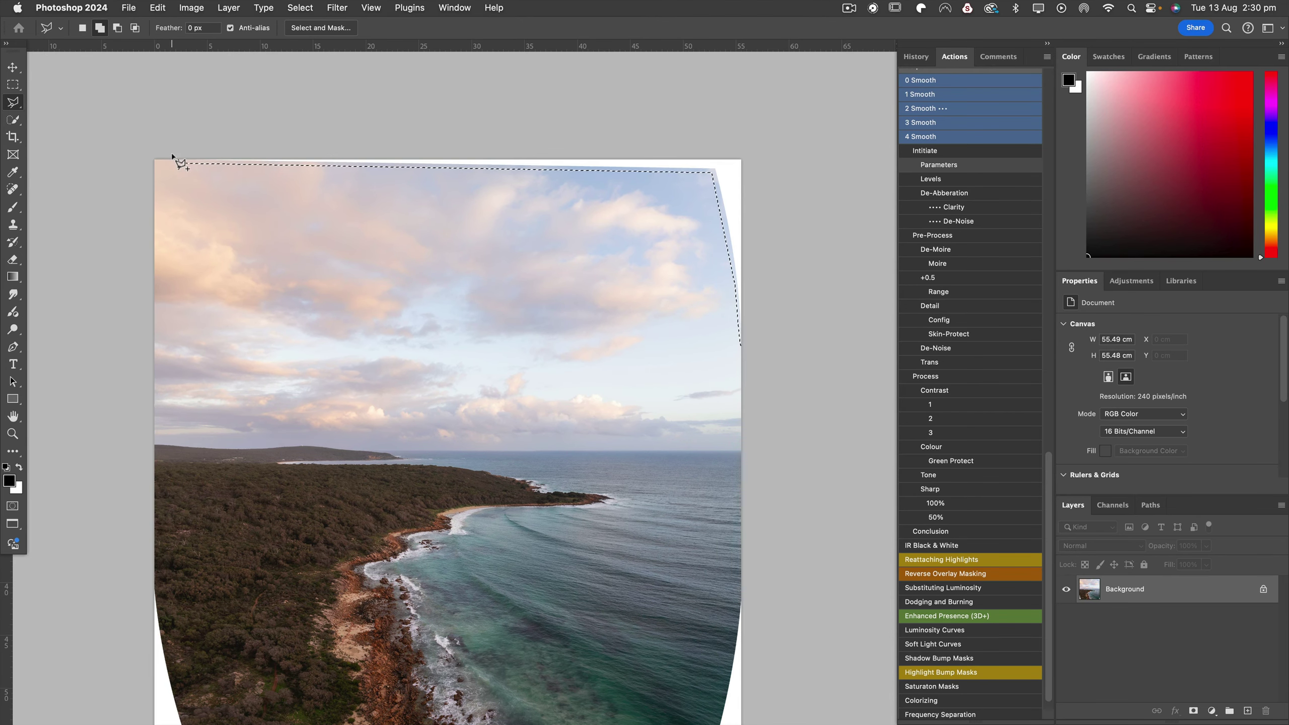
key("alt+BackSpace")
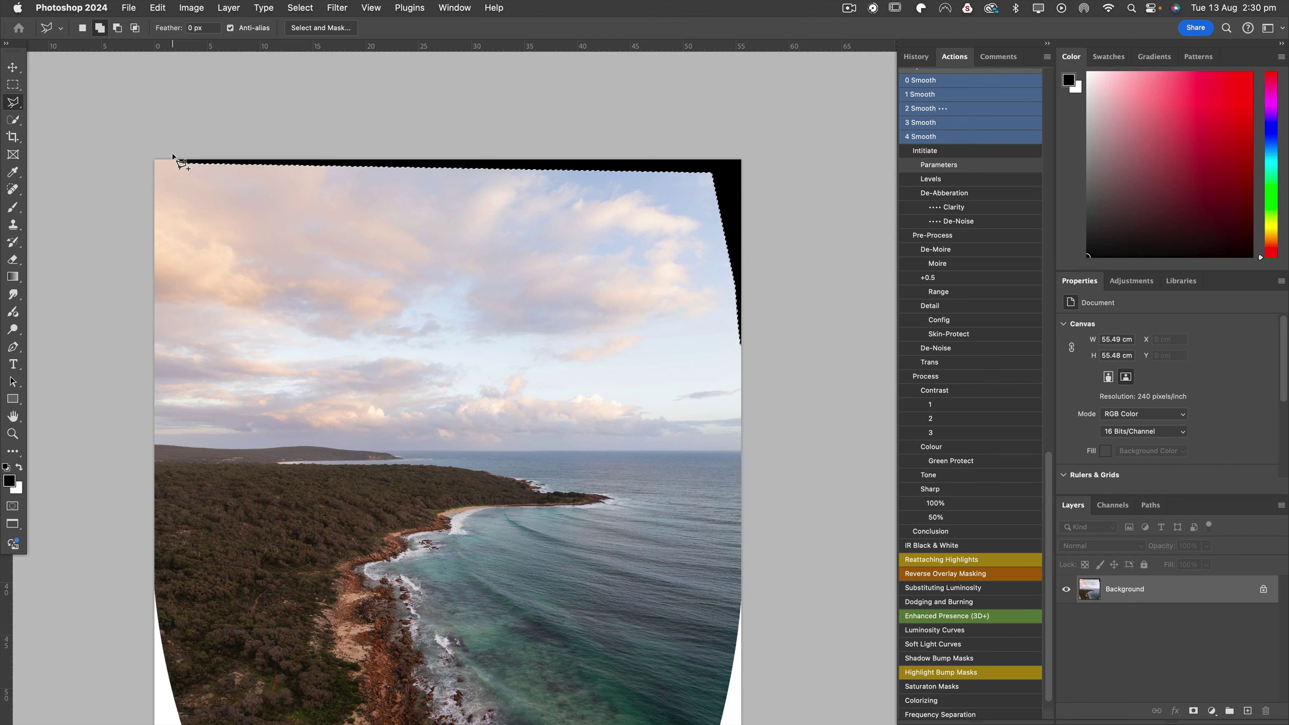
key("super+BackSpace")
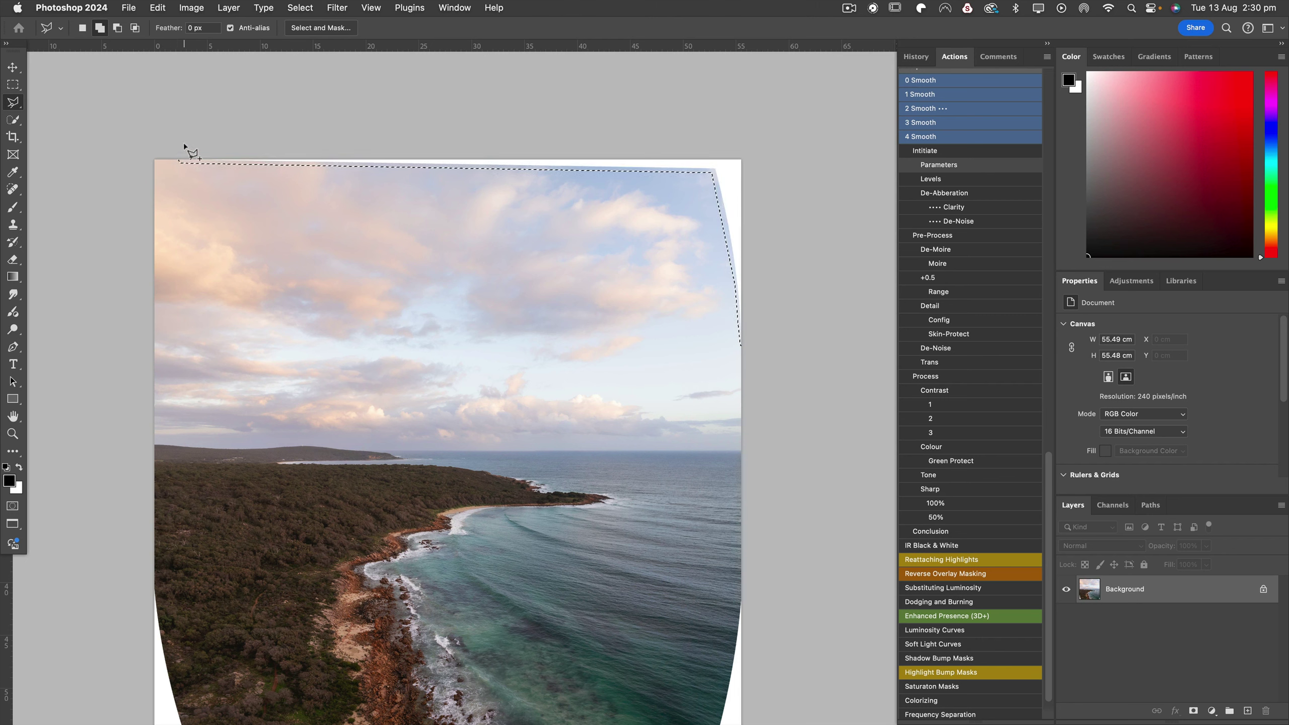
key("alt")
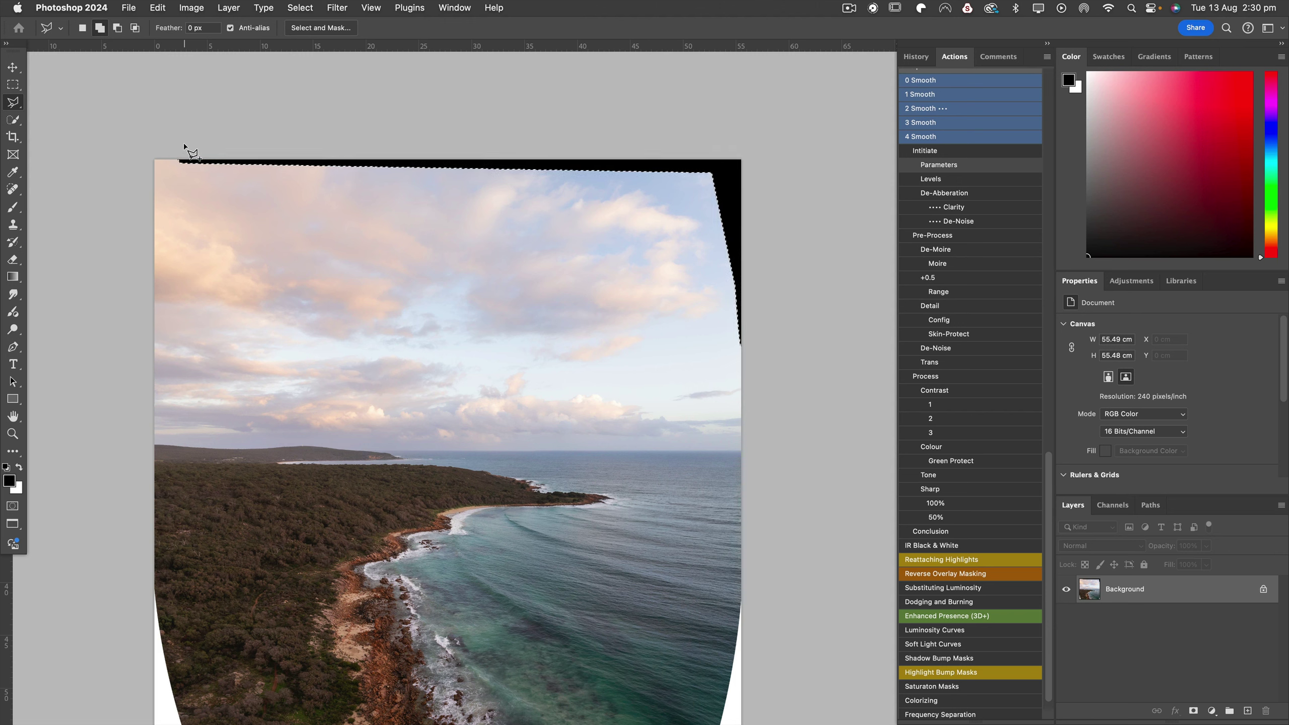
key("super+z")
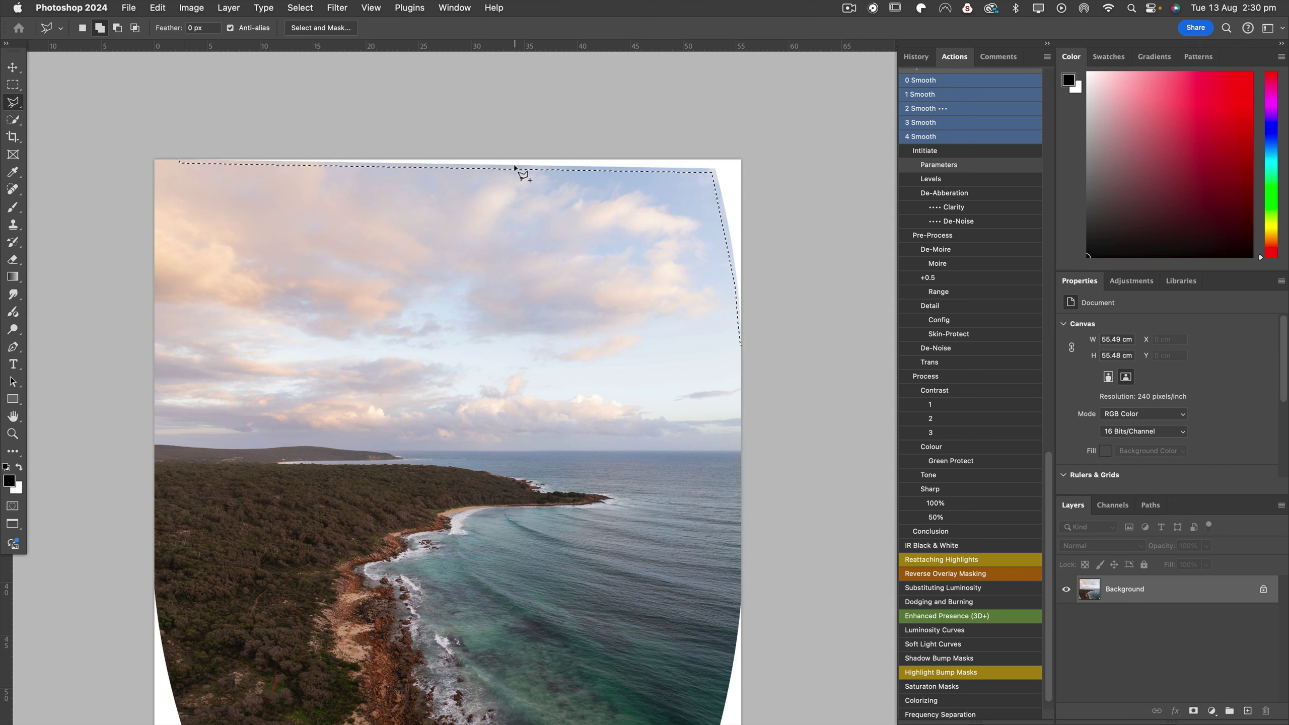
key("v")
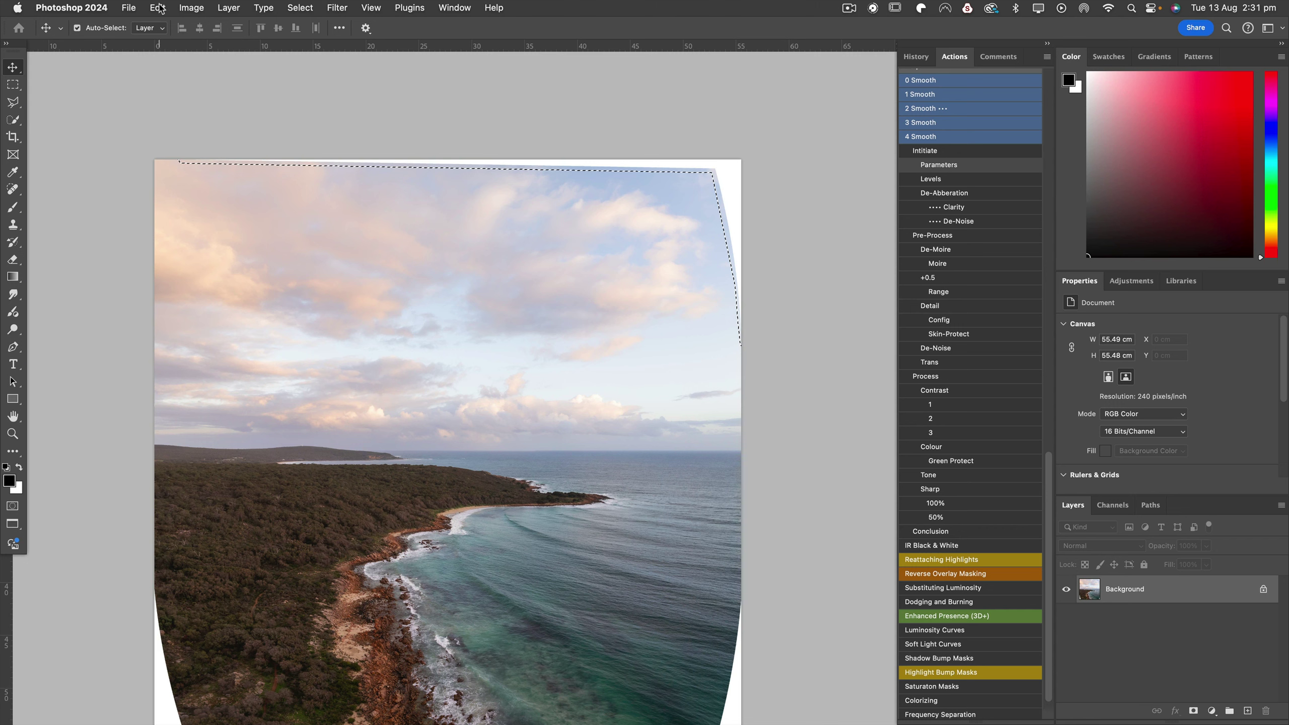
- Content-Aware Fill the top and right strip using a painted sky sample area just below it, then deselect
left_click(157, 7)
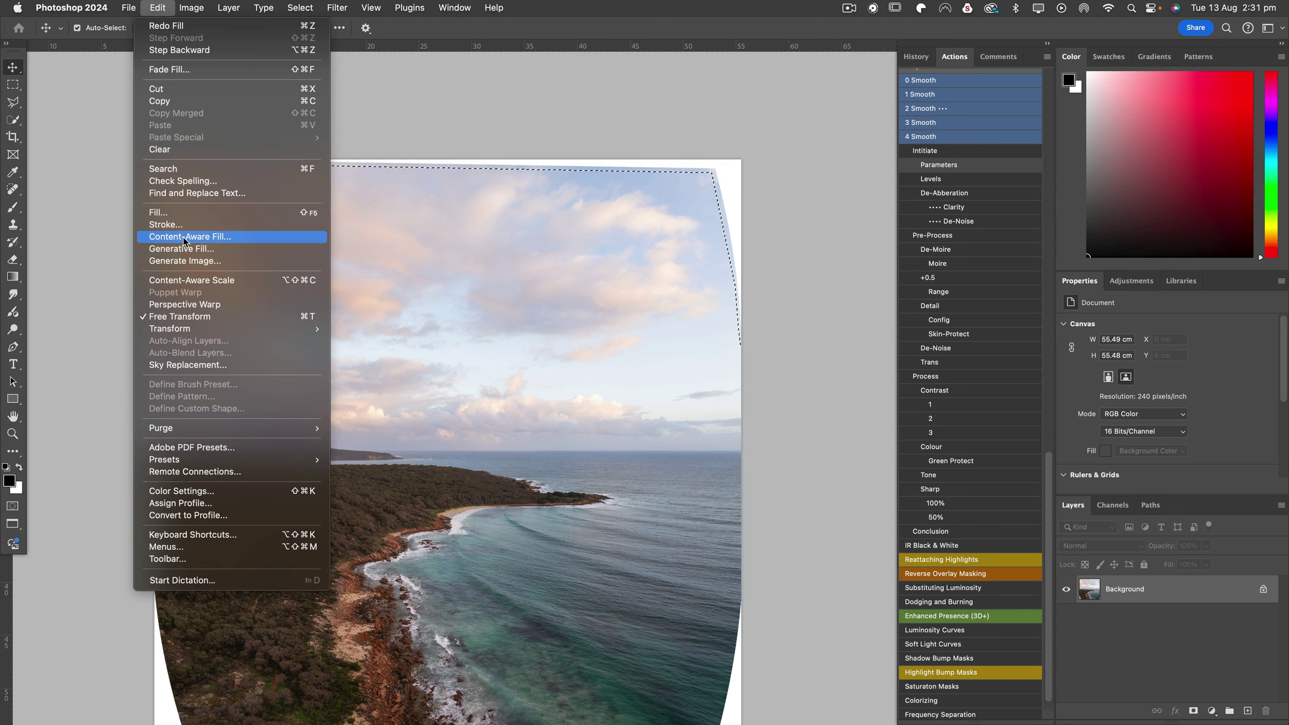
left_click(189, 237)
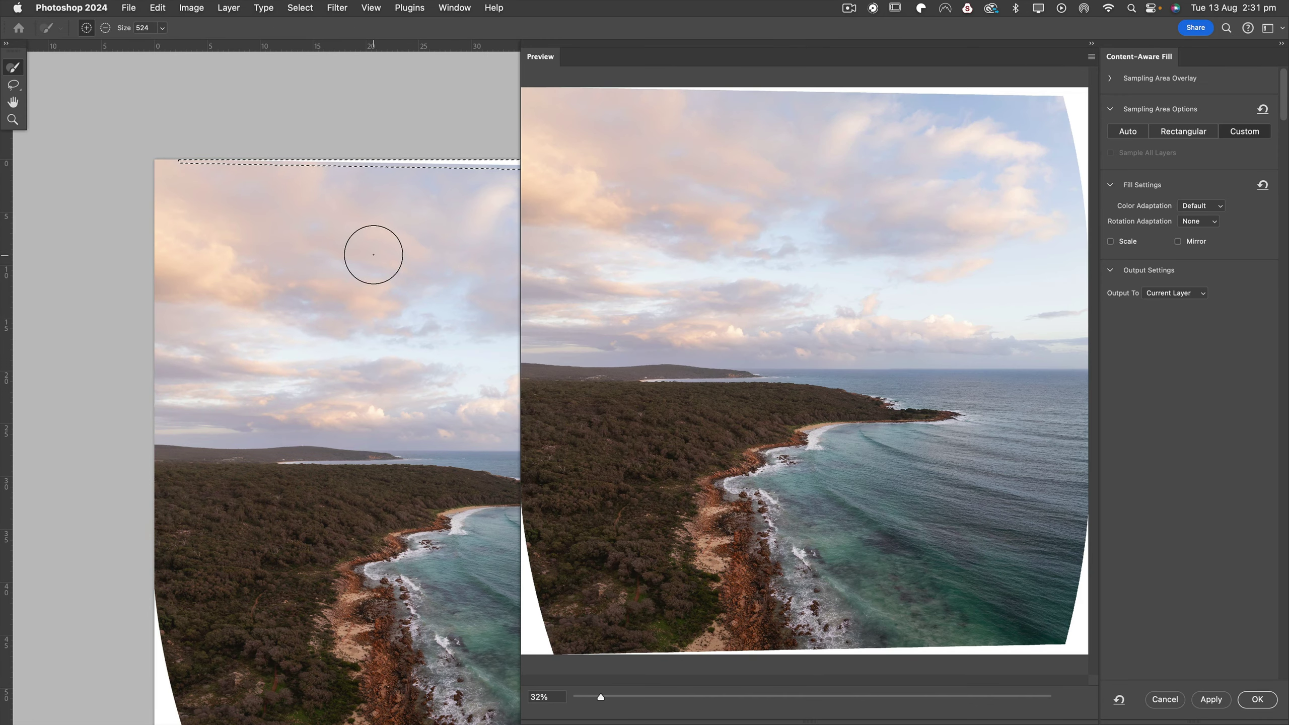
mouse_move(394, 250)
left_mouse_down()
mouse_move(273, 337)
mouse_move(244, 317)
left_mouse_up()
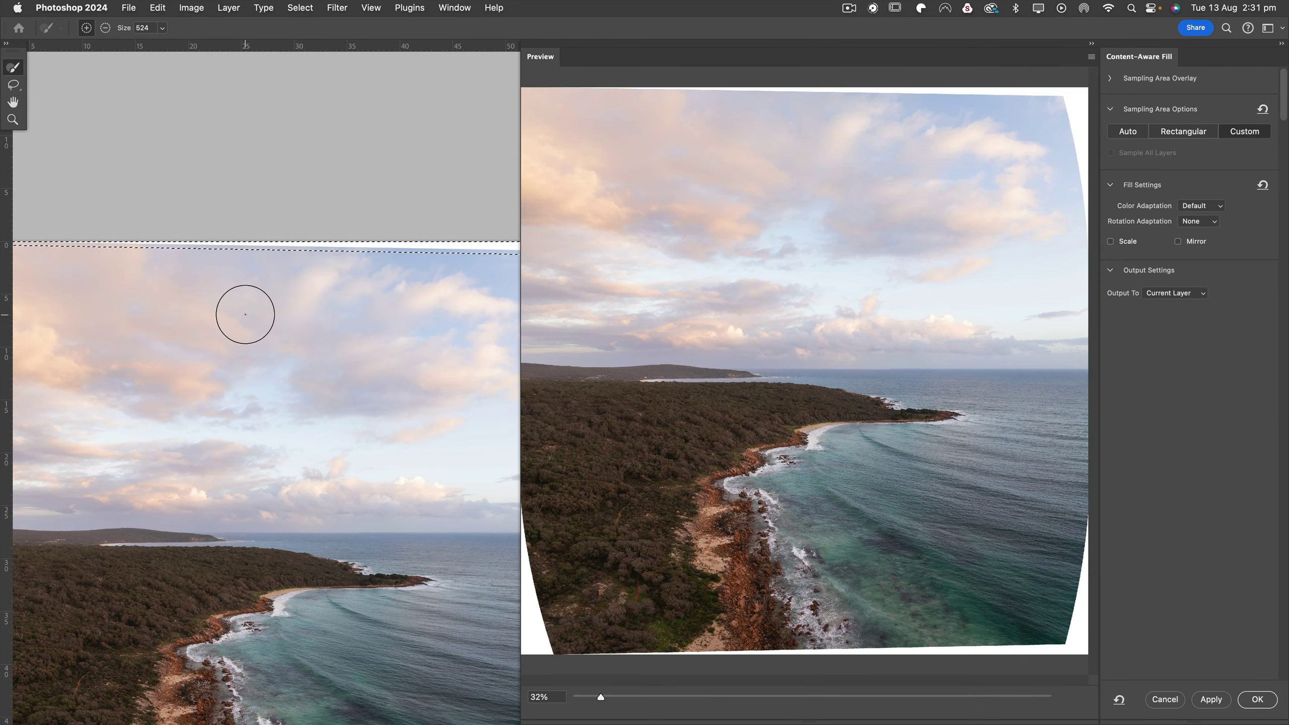
key("bracketleft")
key("bracketleft")
key("bracketleft")
scroll(152, 258, "right", 3)
key("super+minus")
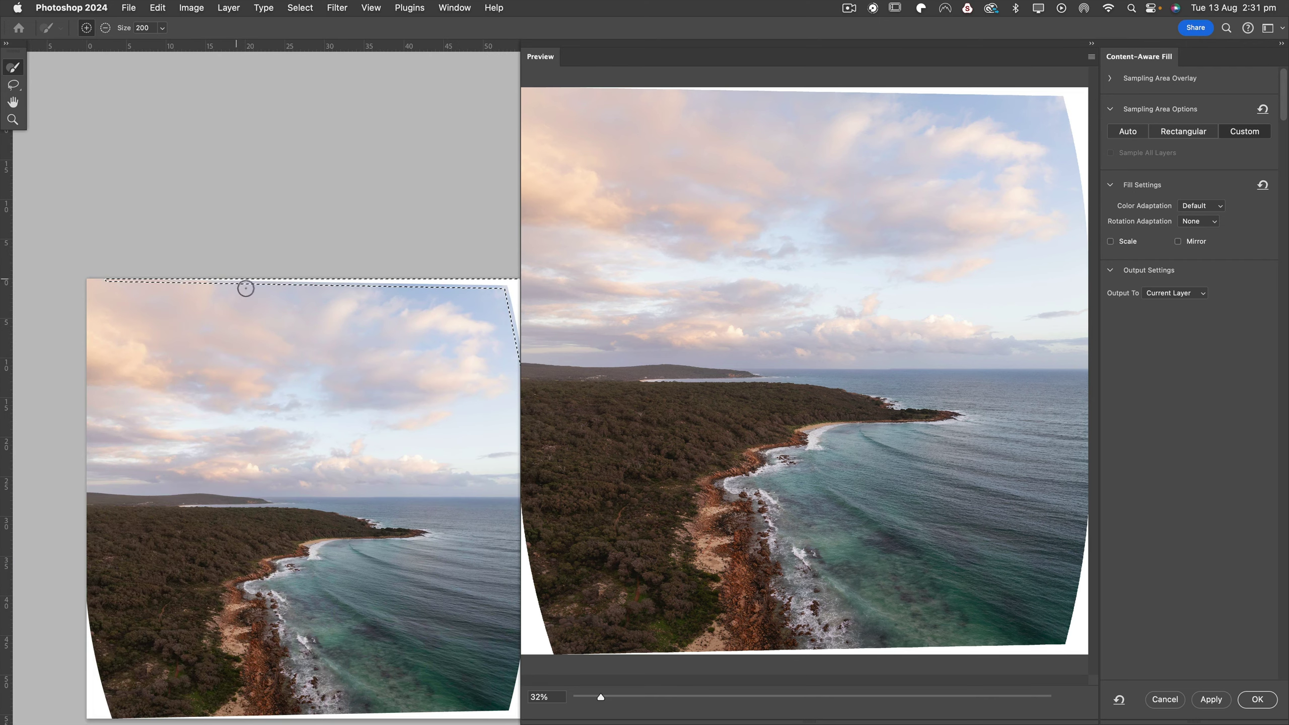
scroll(291, 322, "right", 3)
scroll(227, 297, "down", 1)
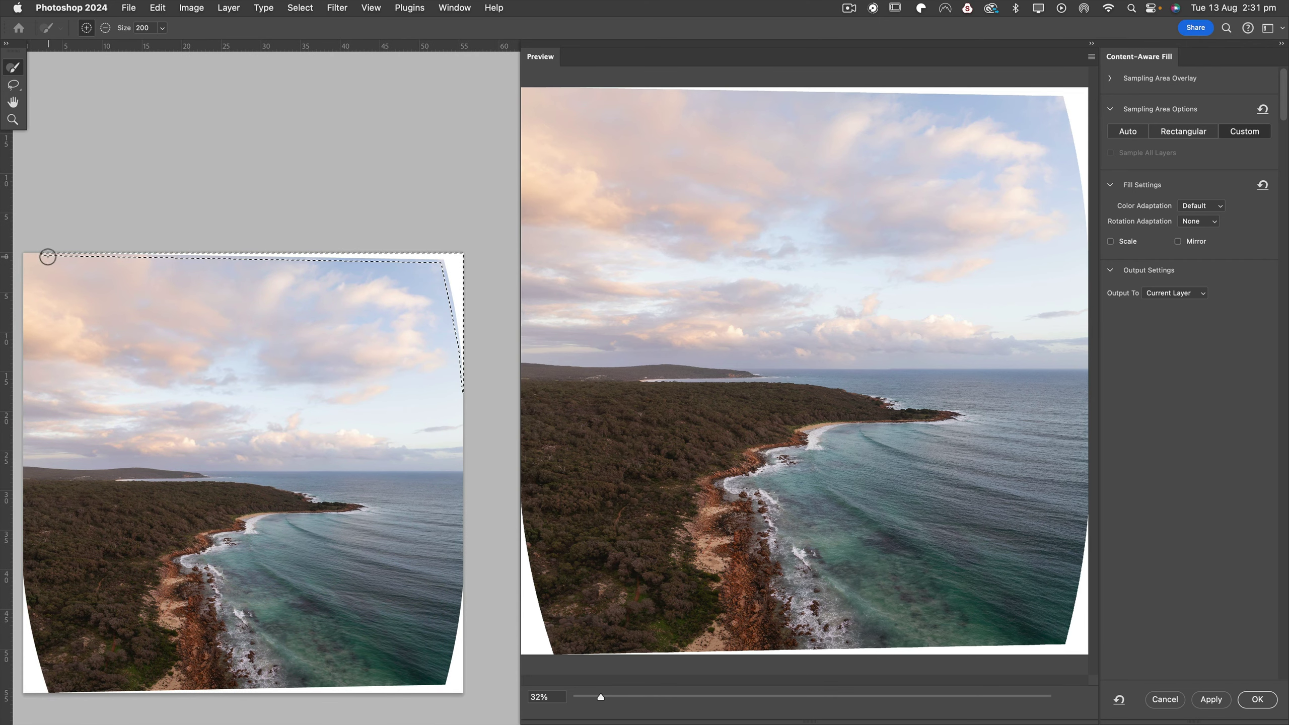
mouse_move(47, 256)
left_mouse_down()
mouse_move(441, 267)
mouse_move(469, 401)
mouse_move(489, 322)
left_mouse_up()
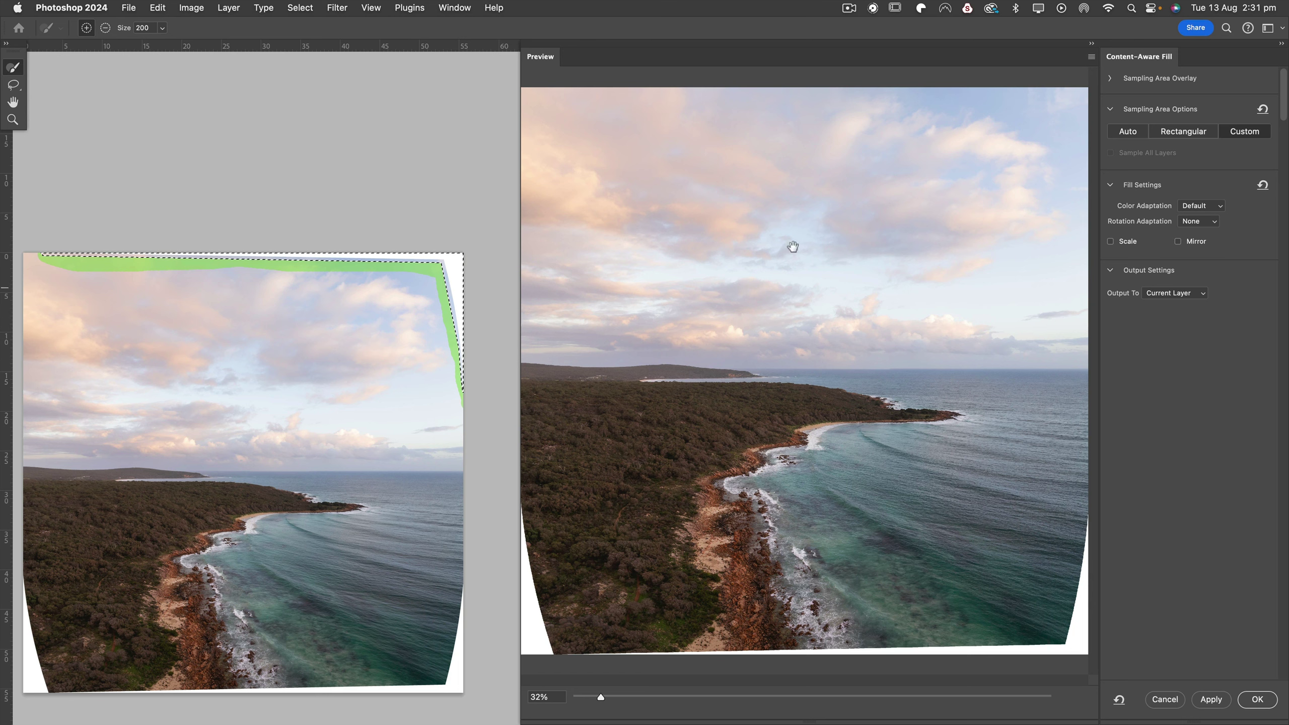
left_click(1255, 699)
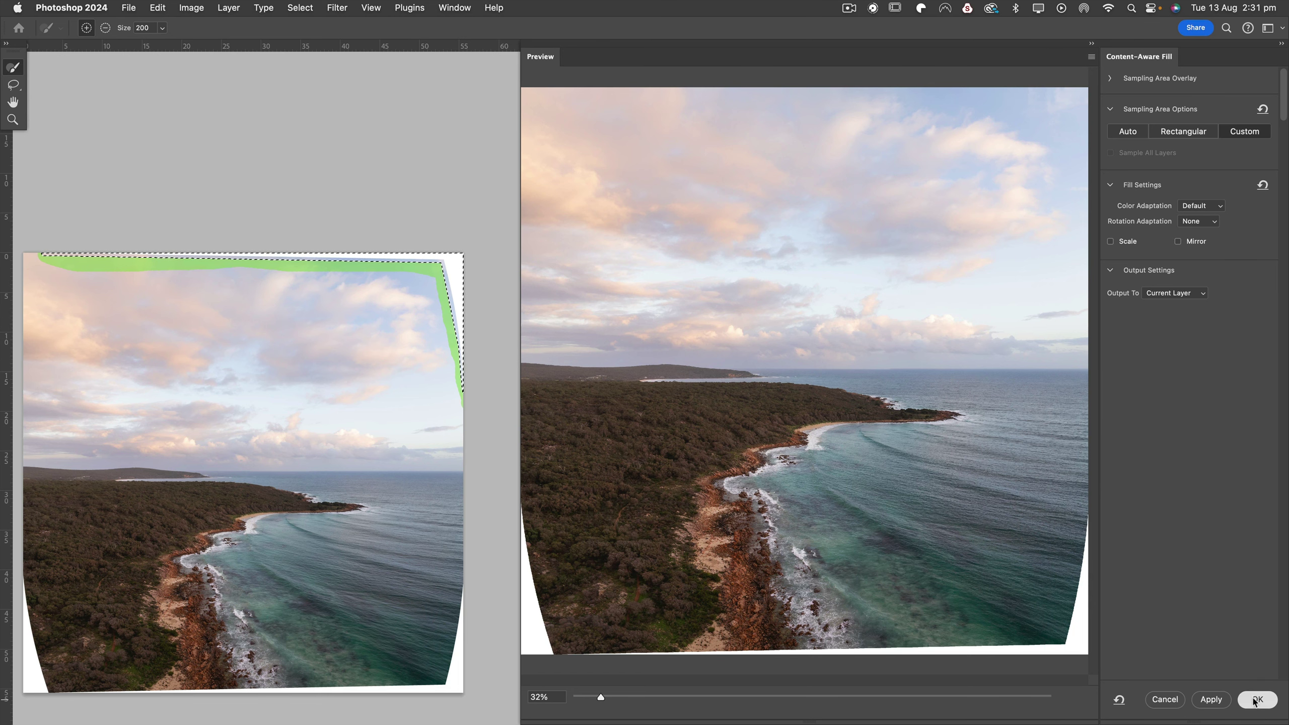
key("super+d")
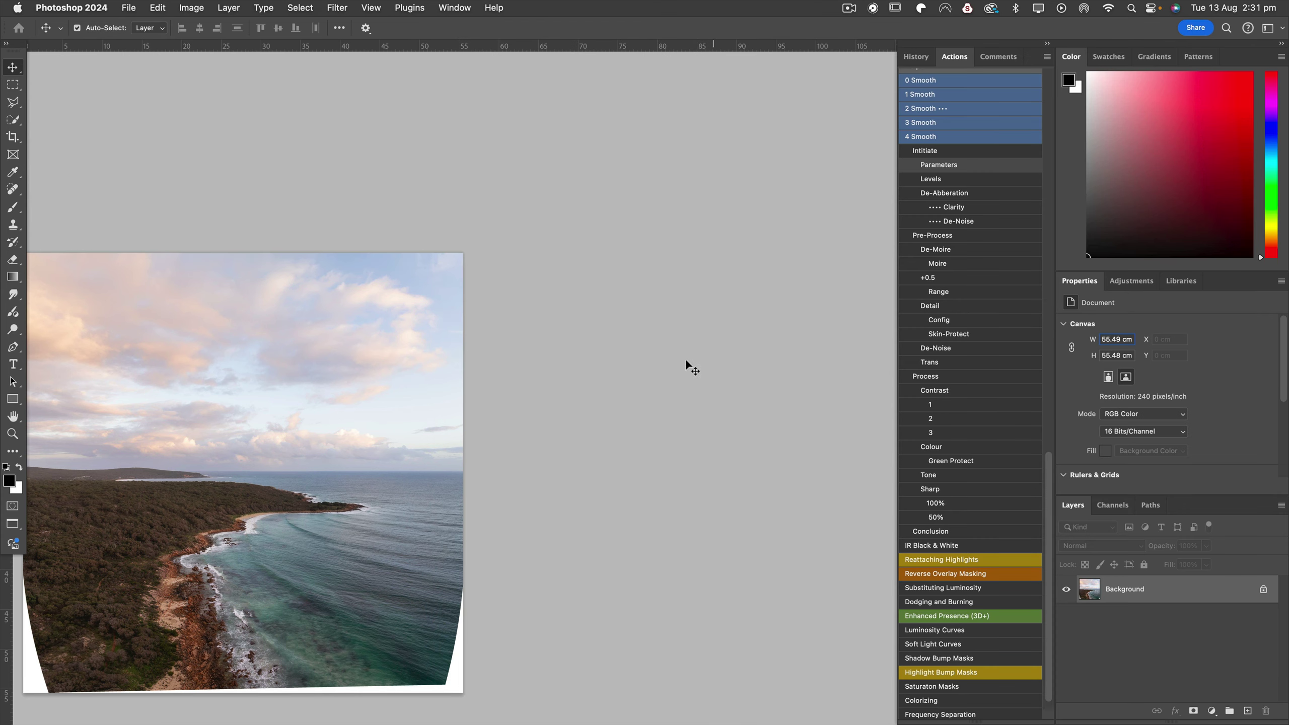
- Lasso the white wedge on the lower-left edge, undoing a stray black fill
left_click_drag(511, 426, 679, 279)
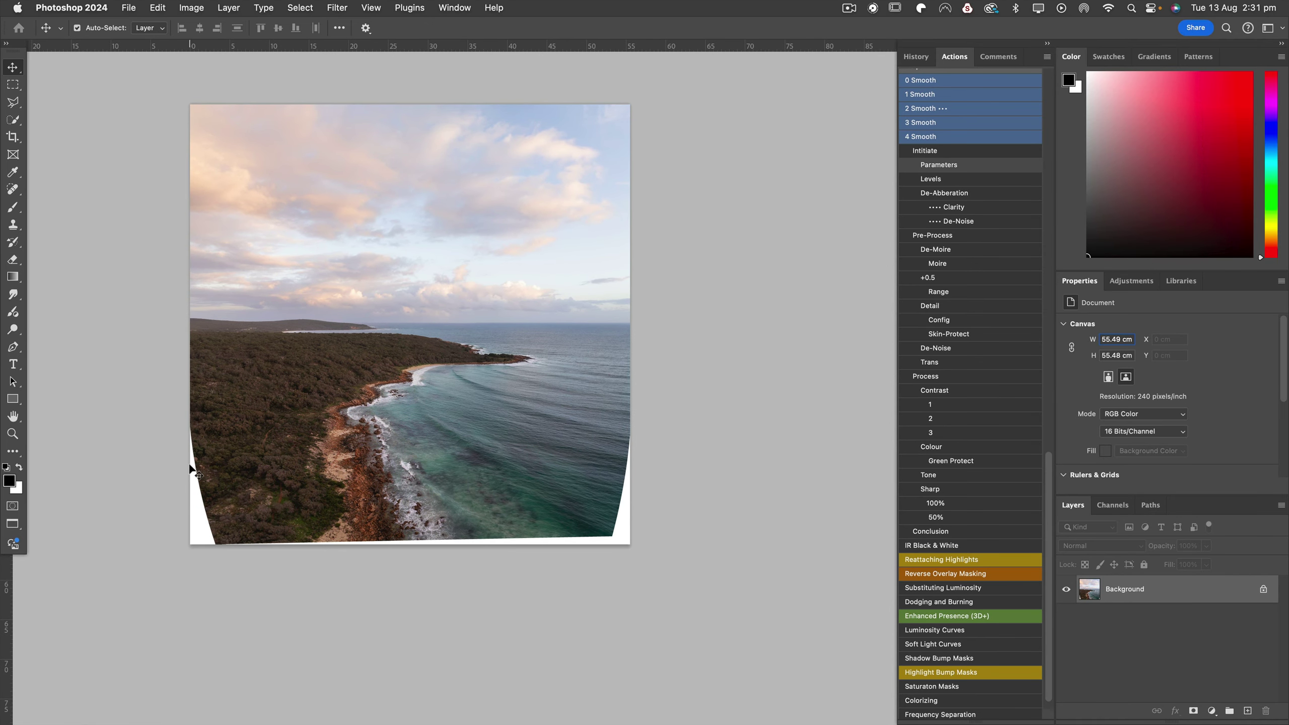
key("l")
left_click(189, 422)
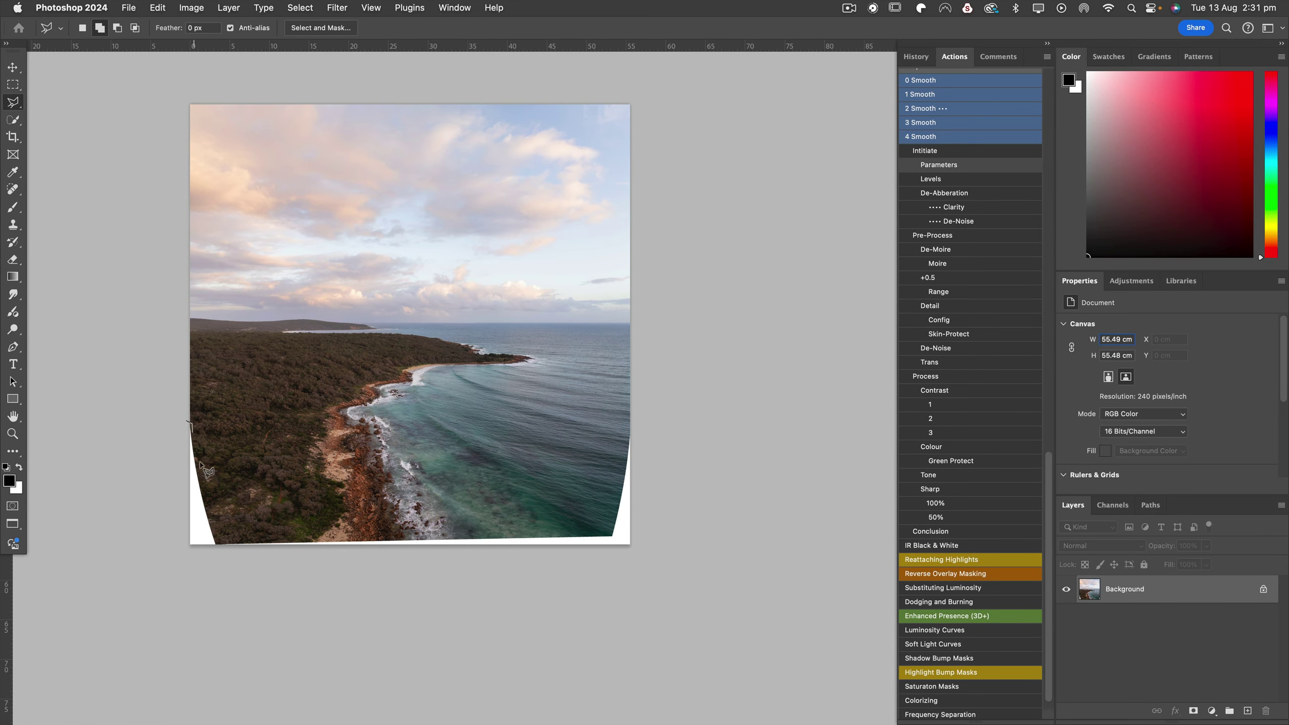
left_click(223, 556)
left_click(181, 552)
left_click(188, 422)
key("alt+BackSpace")
key("super+z")
- Fill the lower-left wedge with Content-Aware matching landscape via Edit > Fill
left_click(156, 8)
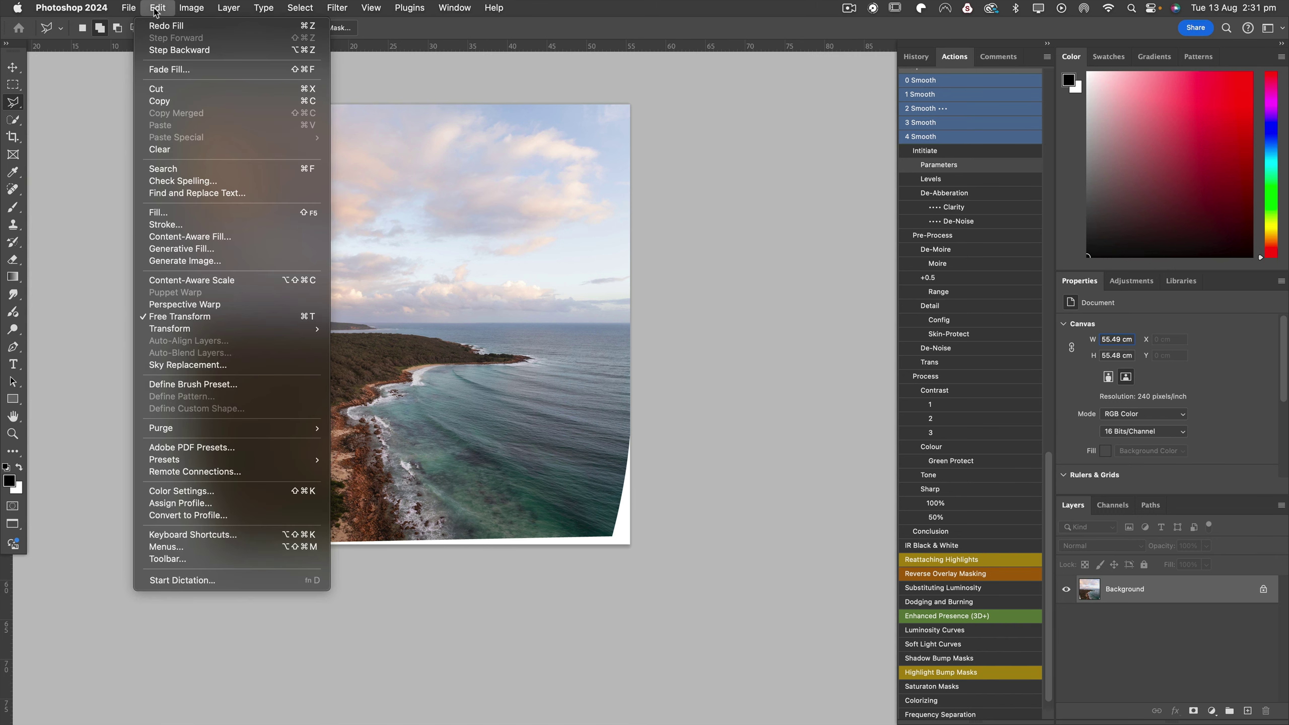
left_click(183, 214)
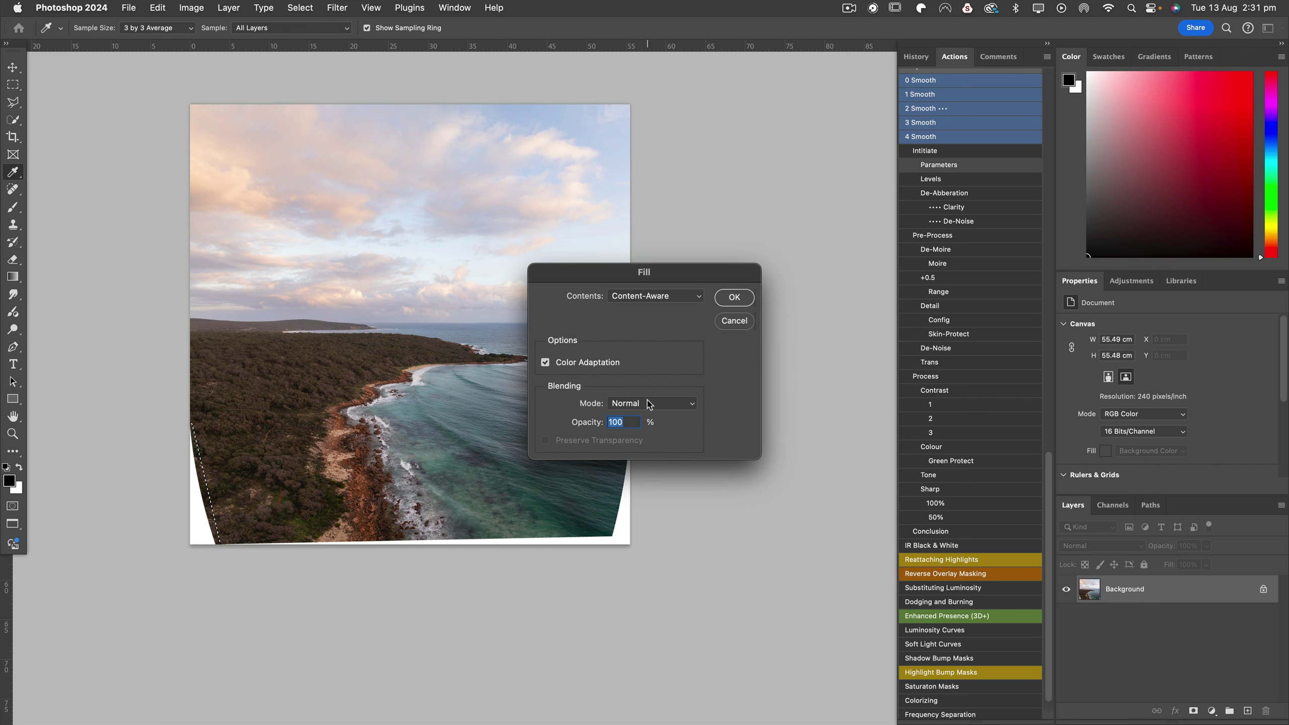
left_click(749, 304)
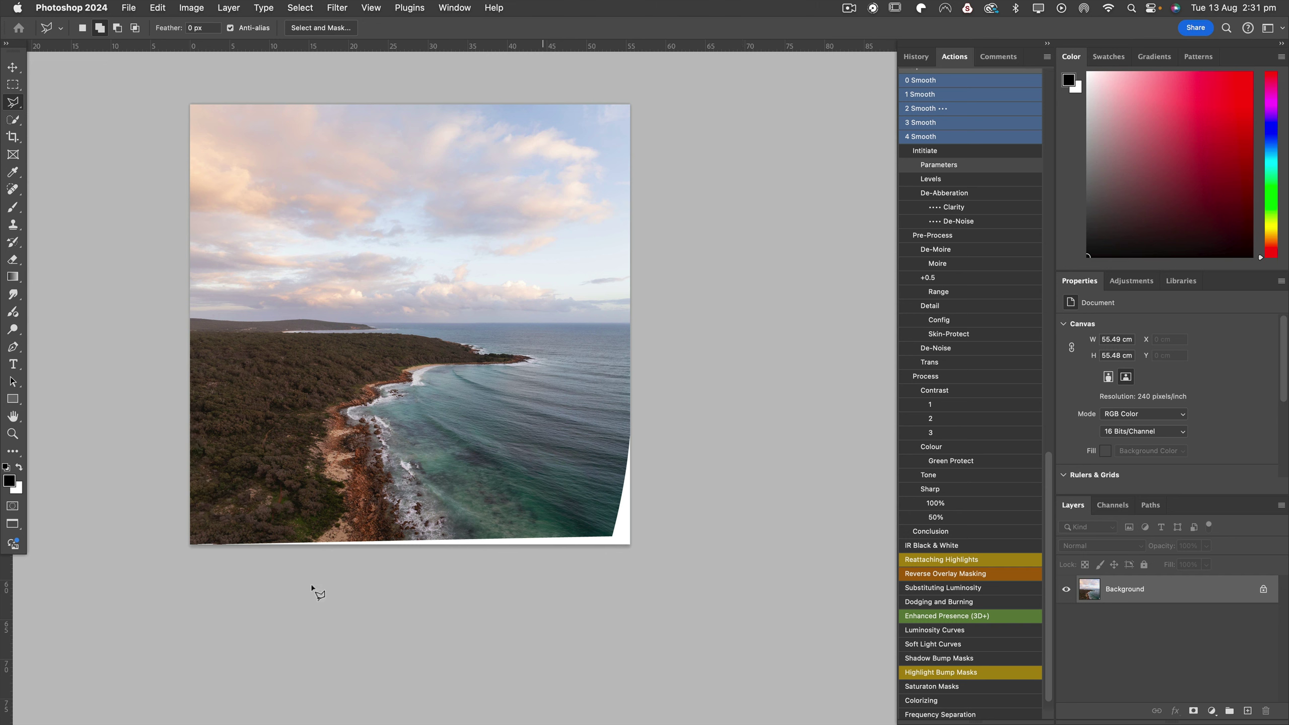
- Outline the white strip along the bottom edge and lower-right corner with the Polygonal Lasso
left_click(189, 543)
left_click(610, 534)
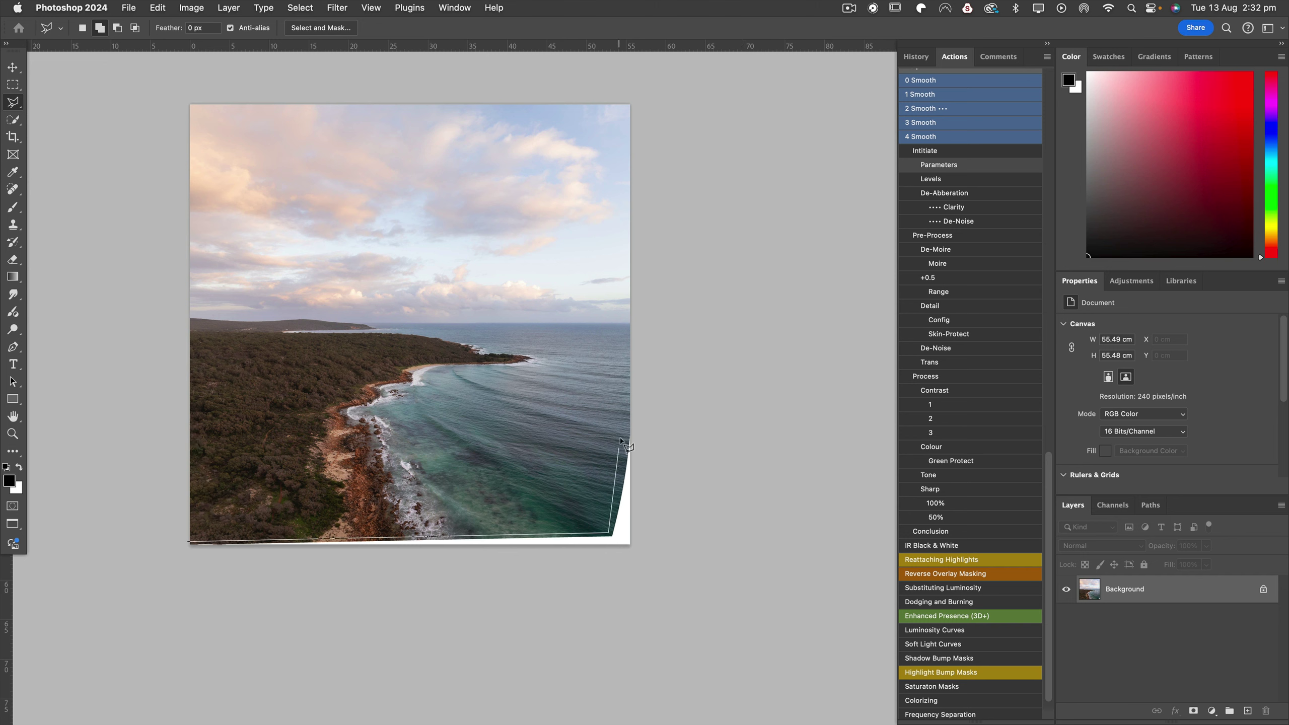
left_click(633, 426)
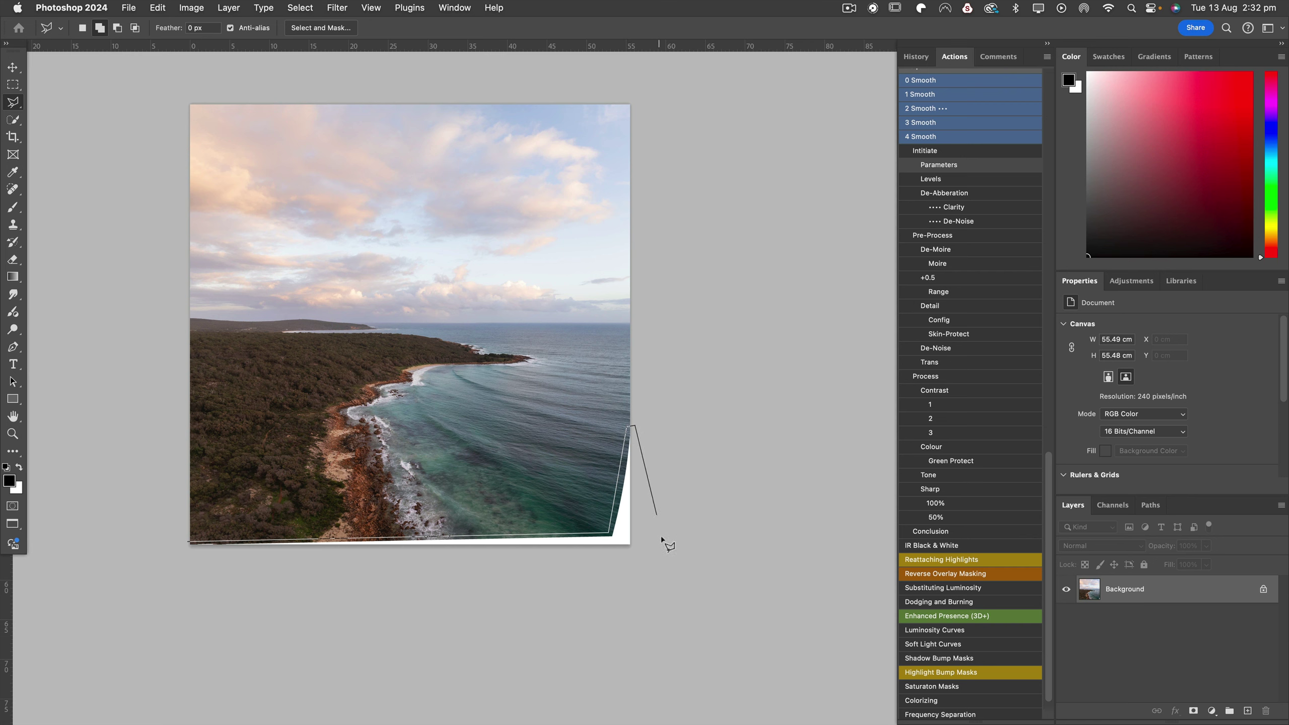
left_click(637, 563)
left_click(176, 555)
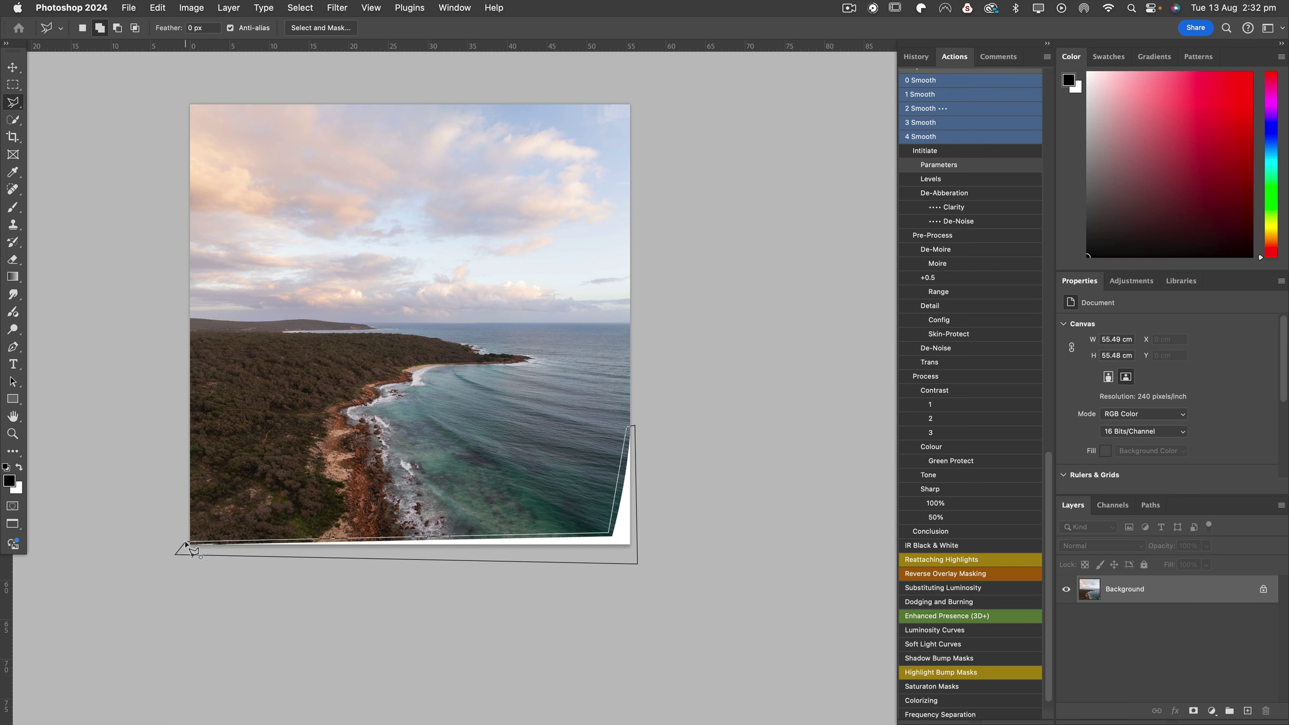
left_click(186, 544)
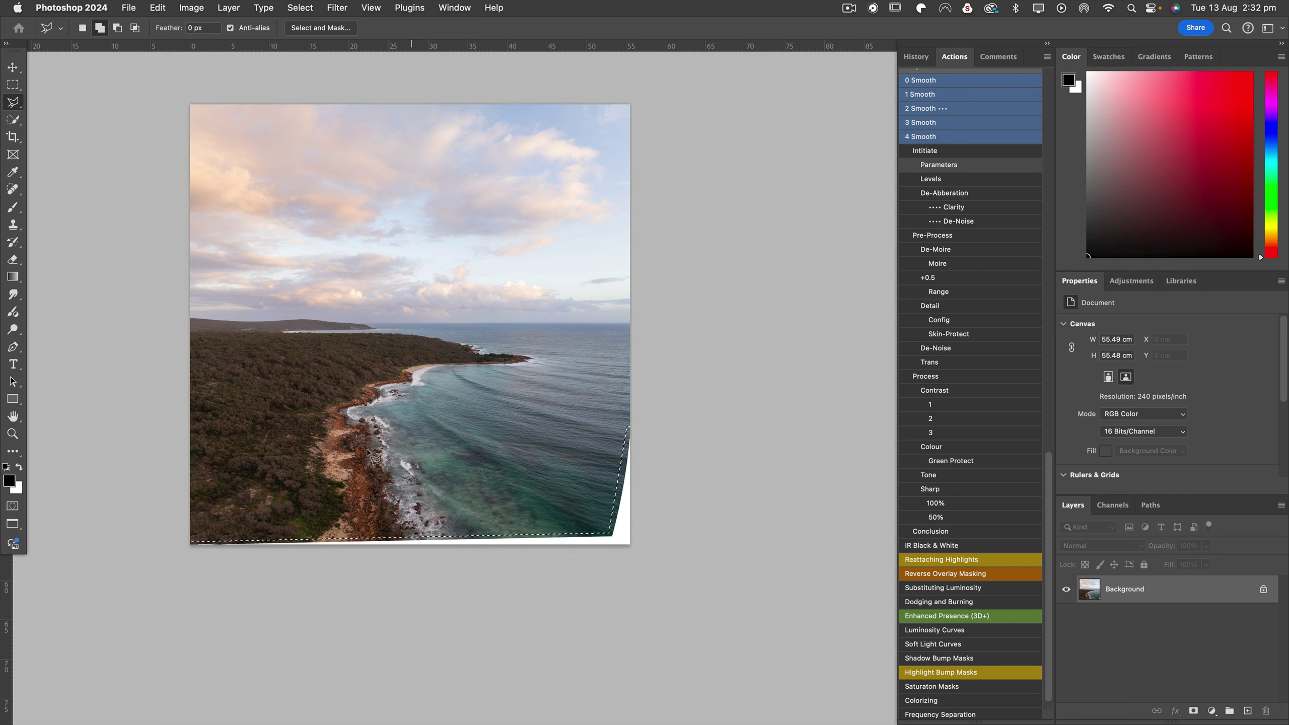
left_click(160, 8)
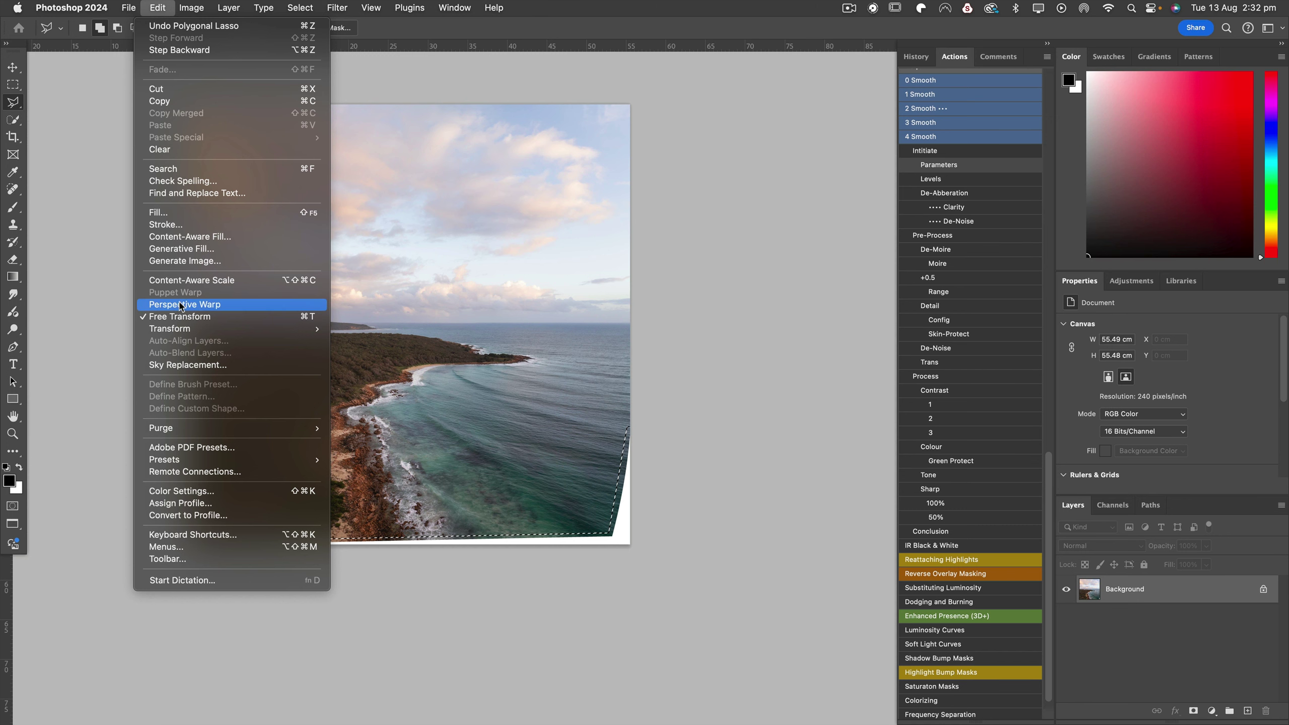
- Content-Aware Fill the bottom and lower-right strip, sampling along the edges with a size-125 brush
left_click(190, 238)
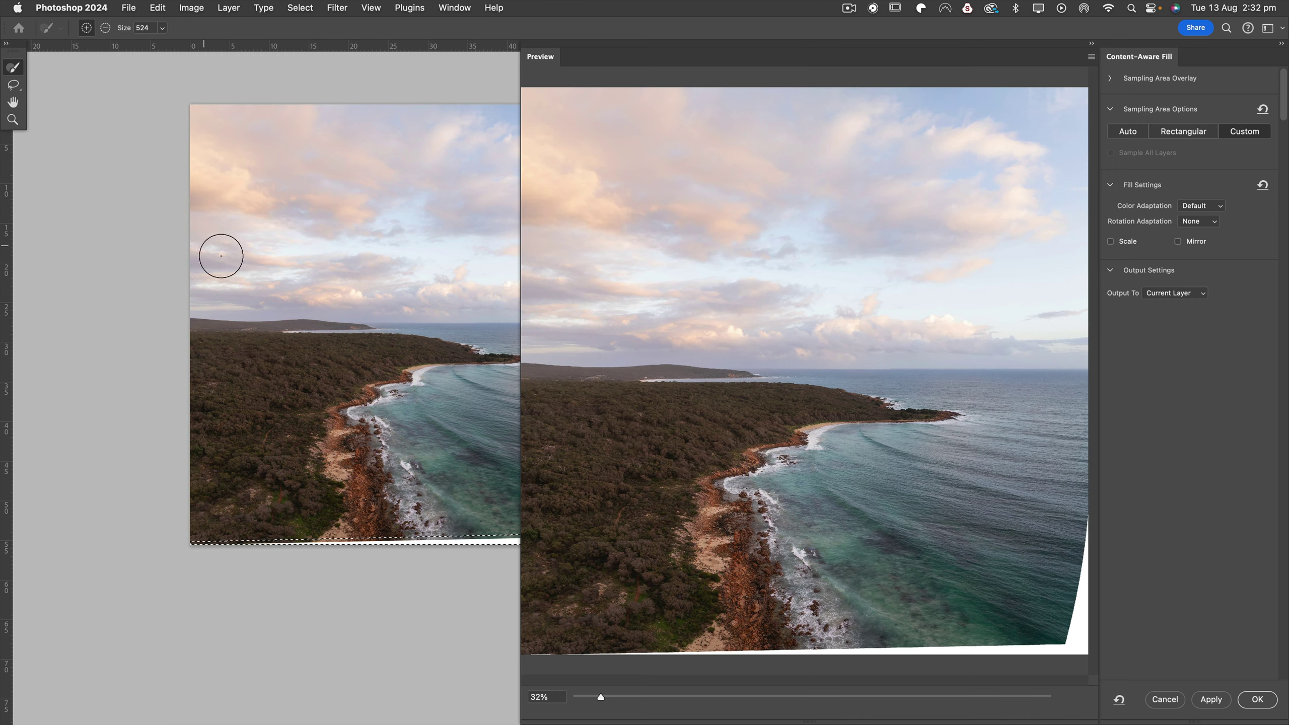
left_click_drag(440, 437, 371, 438)
key("bracketleft")
key("bracketleft")
key("bracketleft")
key("bracketleft")
key("bracketleft")
key("bracketleft")
key("bracketleft")
key("bracketleft")
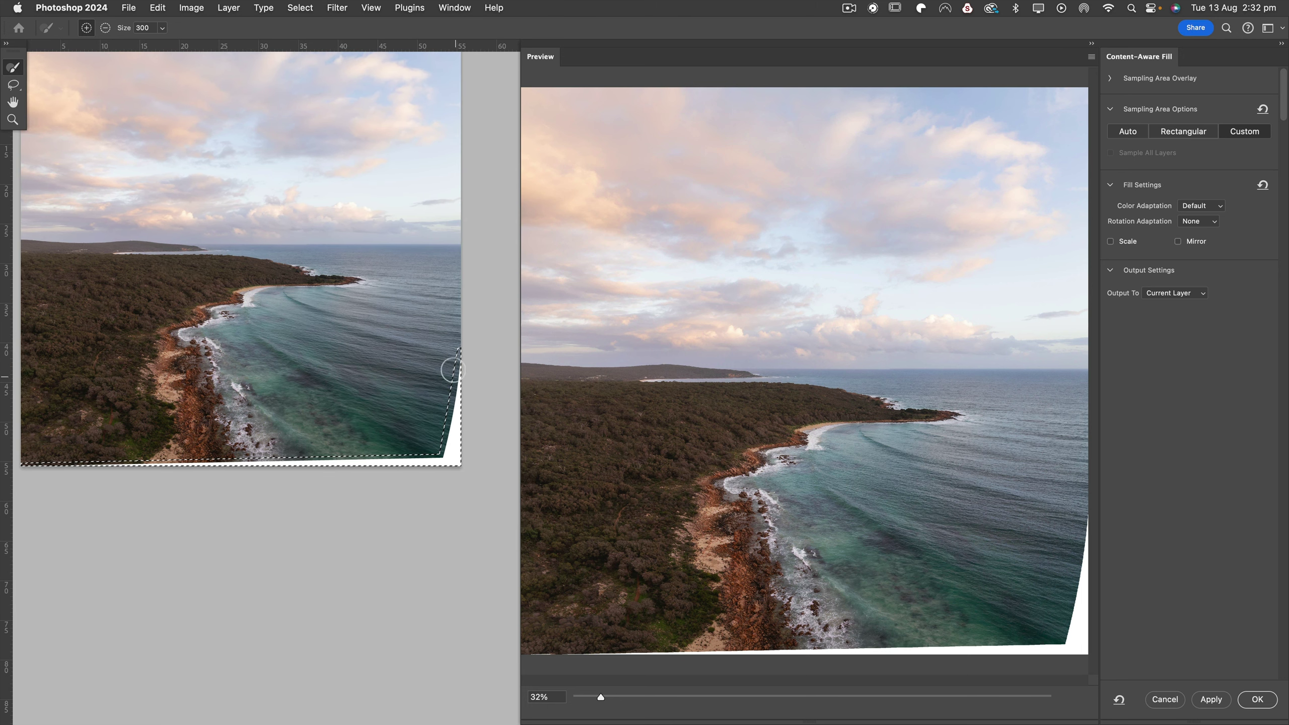
mouse_move(455, 349)
left_mouse_down()
mouse_move(436, 448)
mouse_move(405, 458)
mouse_move(21, 457)
left_mouse_up()
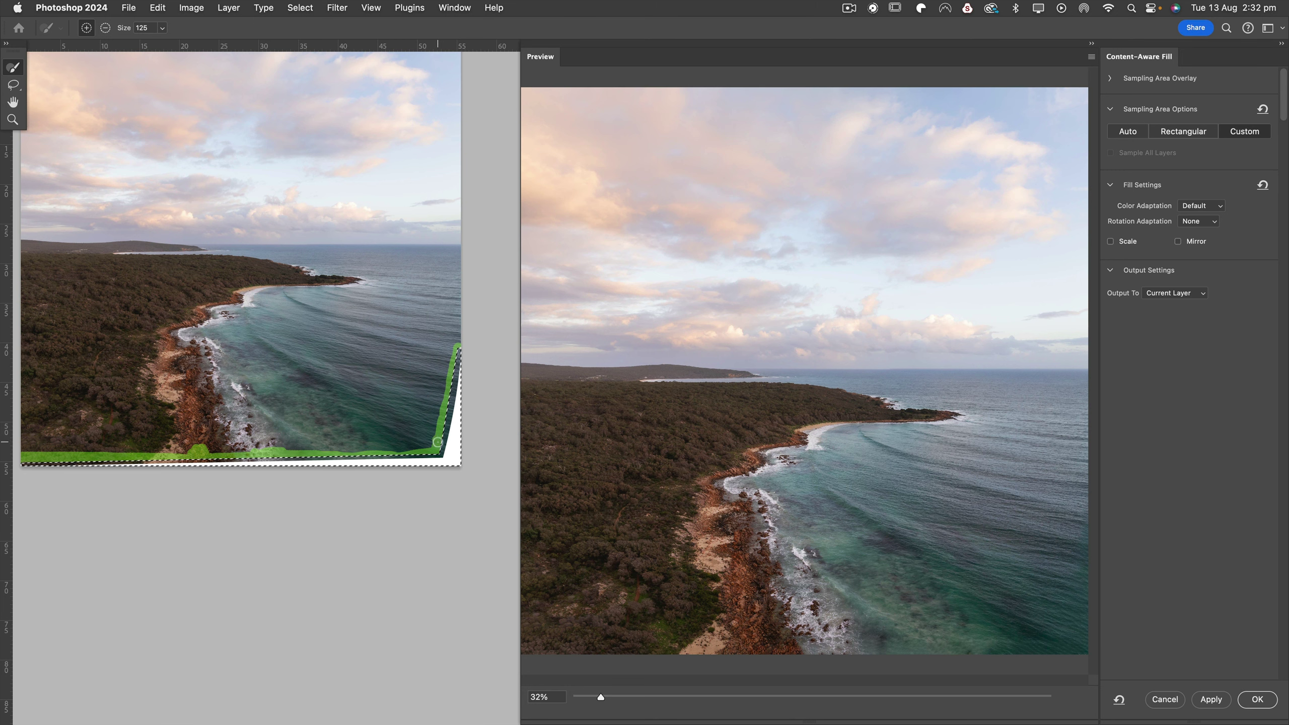
left_click_drag(434, 444, 446, 374)
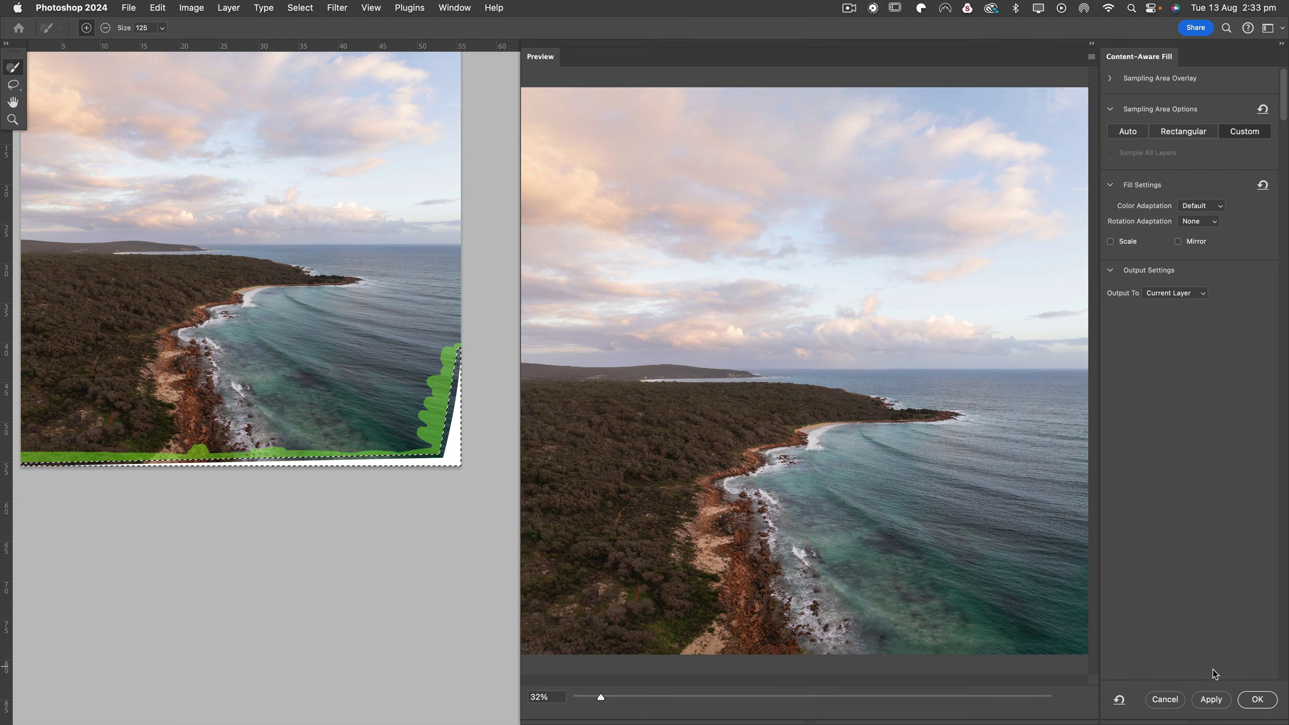
left_click(1258, 700)
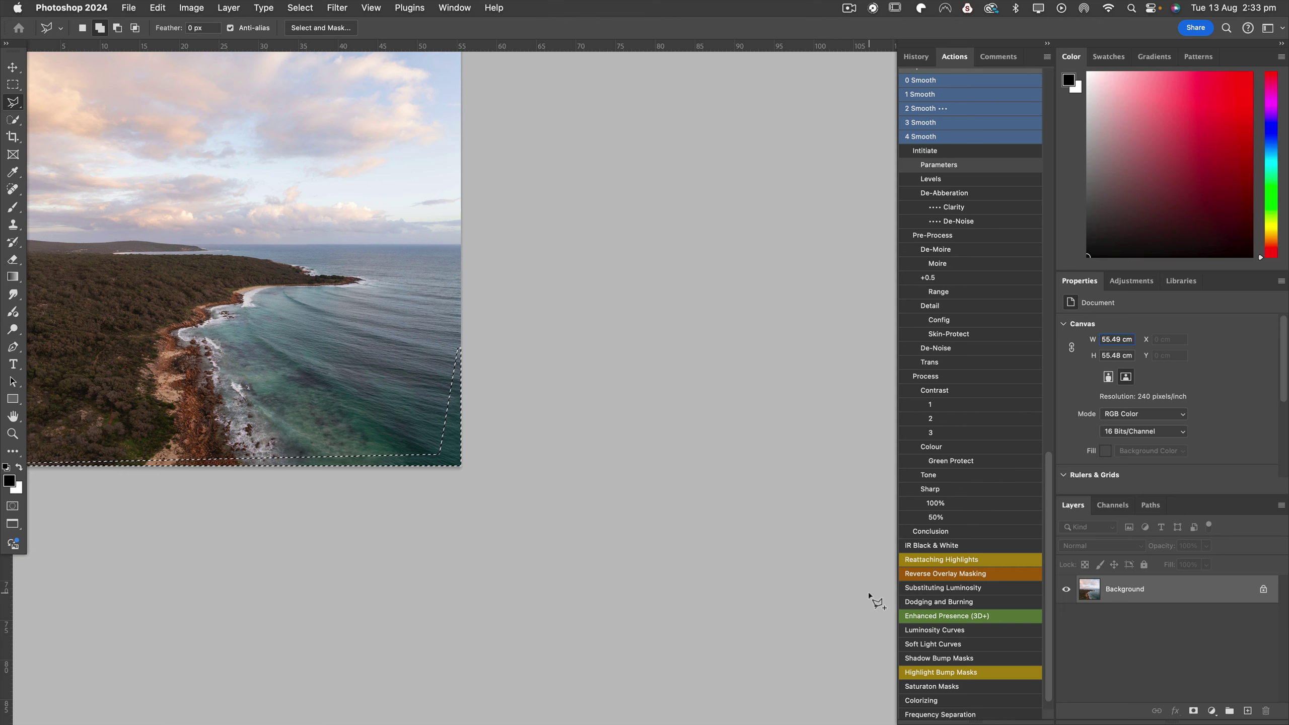
- Deselect and confirm the image size stays 5243 × 5242 px
key("super+d")
key("super+0")
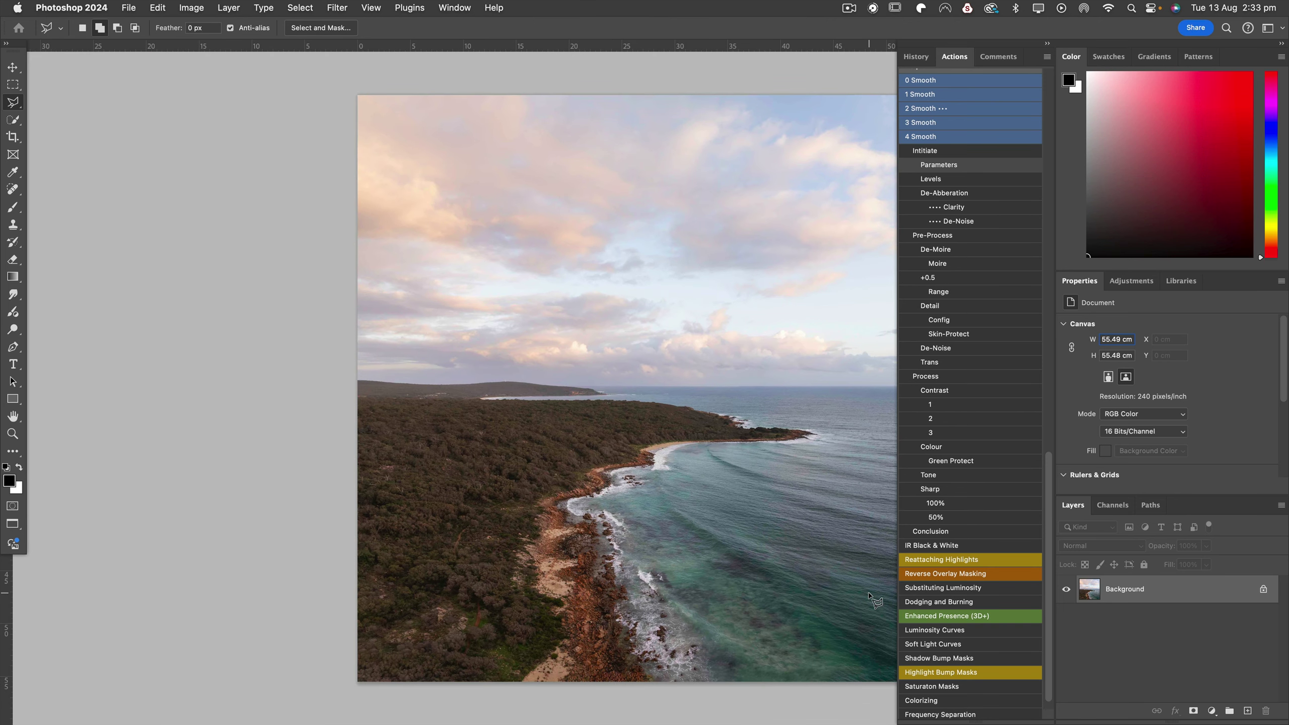
key("super+minus")
scroll(589, 465, "right", 5)
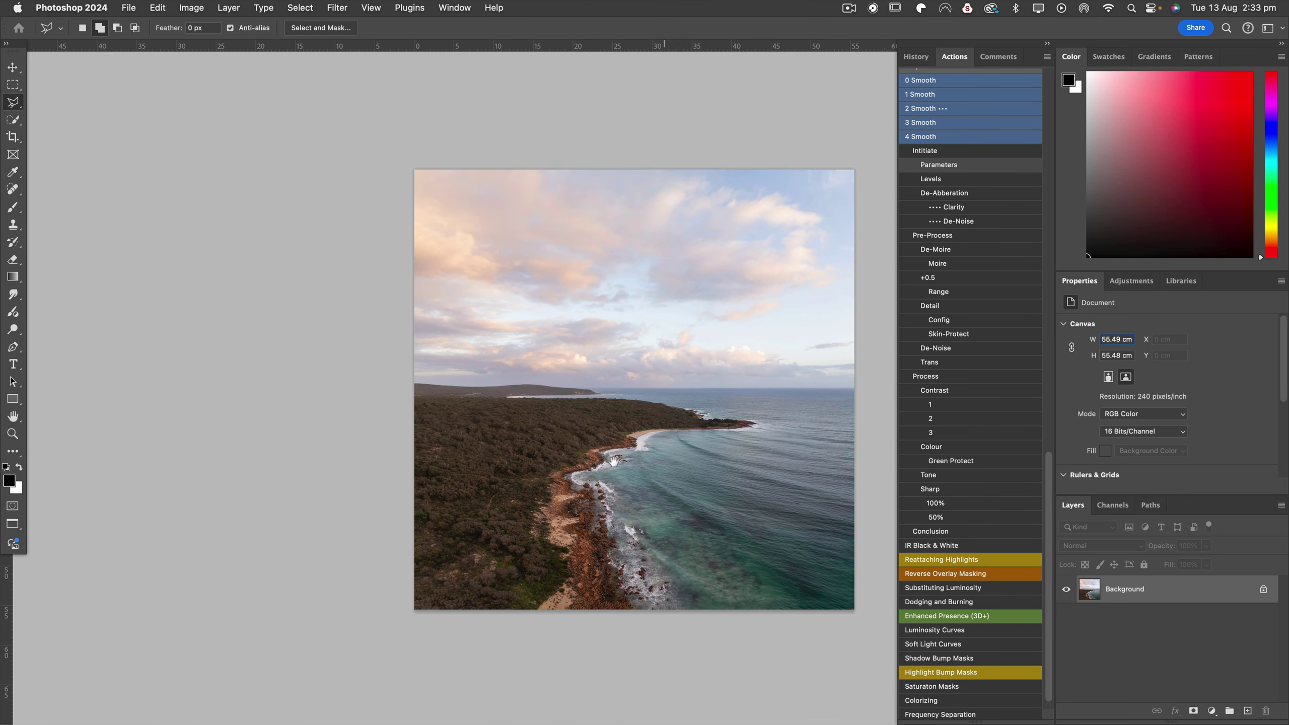
key("super+alt+i")
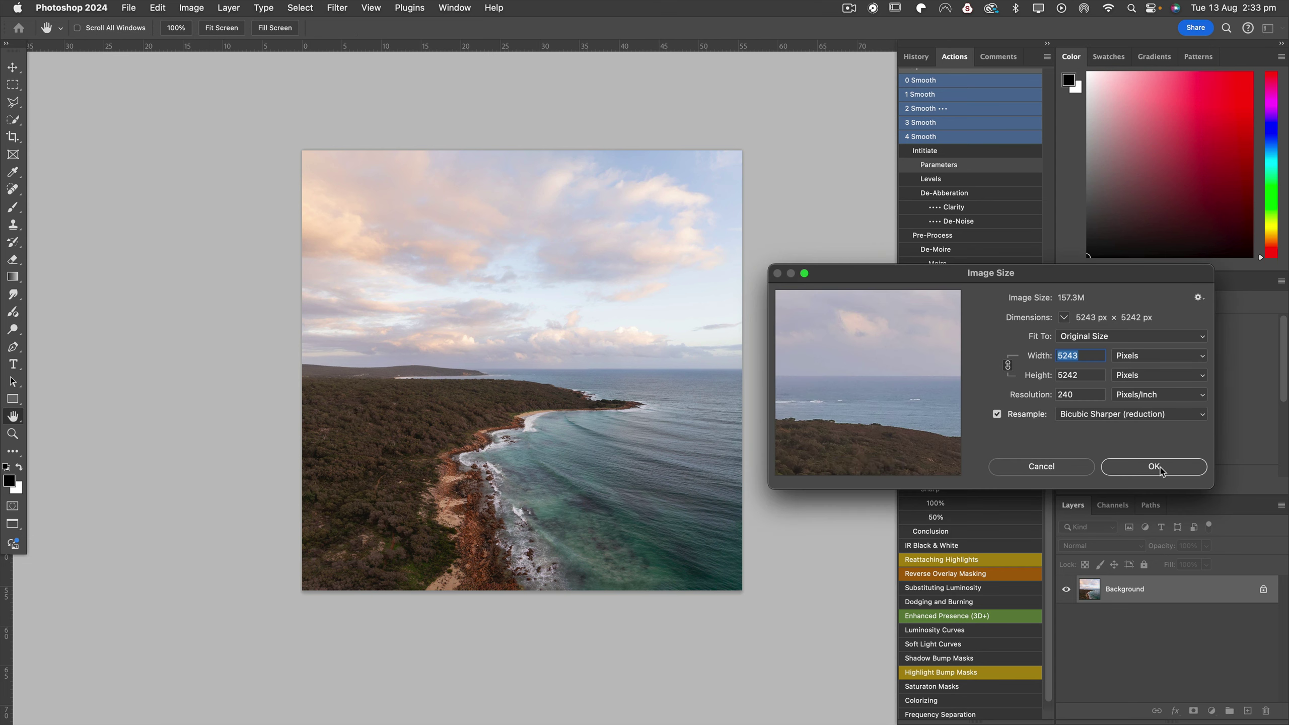
left_click(1041, 466)
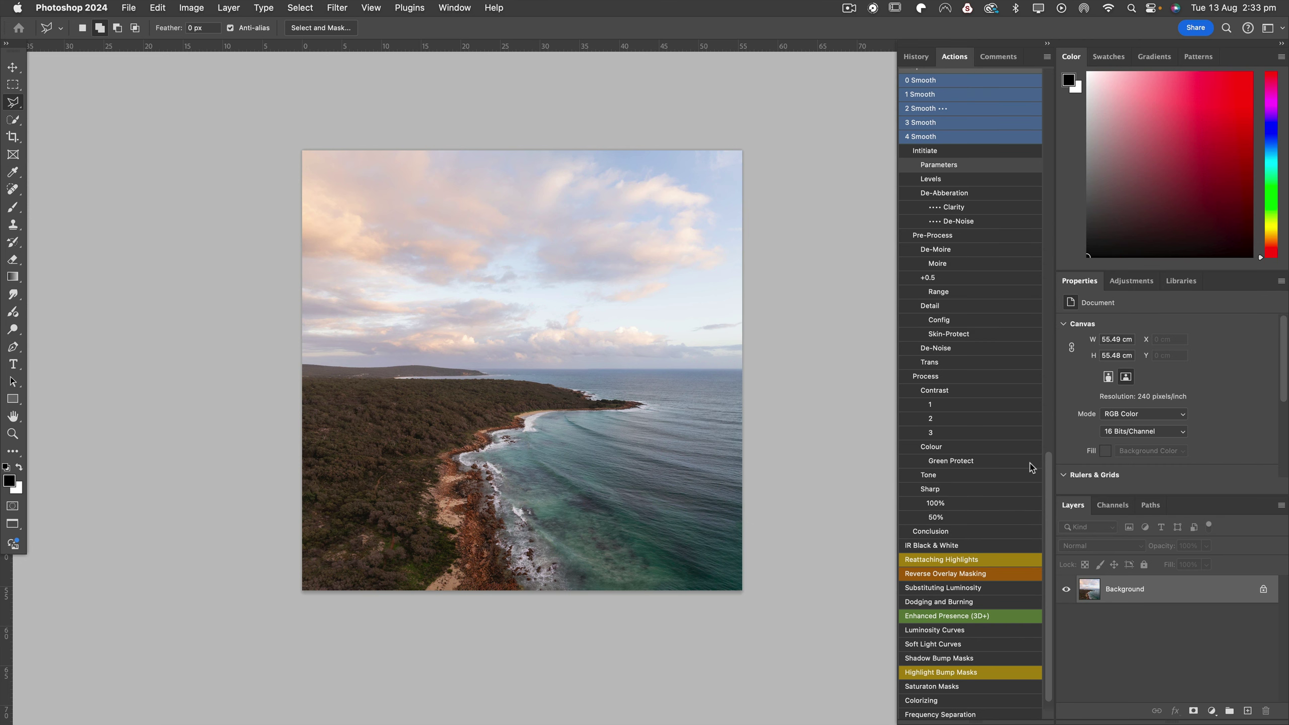
- Try enlarging the canvas to 11 × 11, then undo it to keep no border
key("super+alt+c")
type("11")
key("Tab")
type("11")
key("Return")
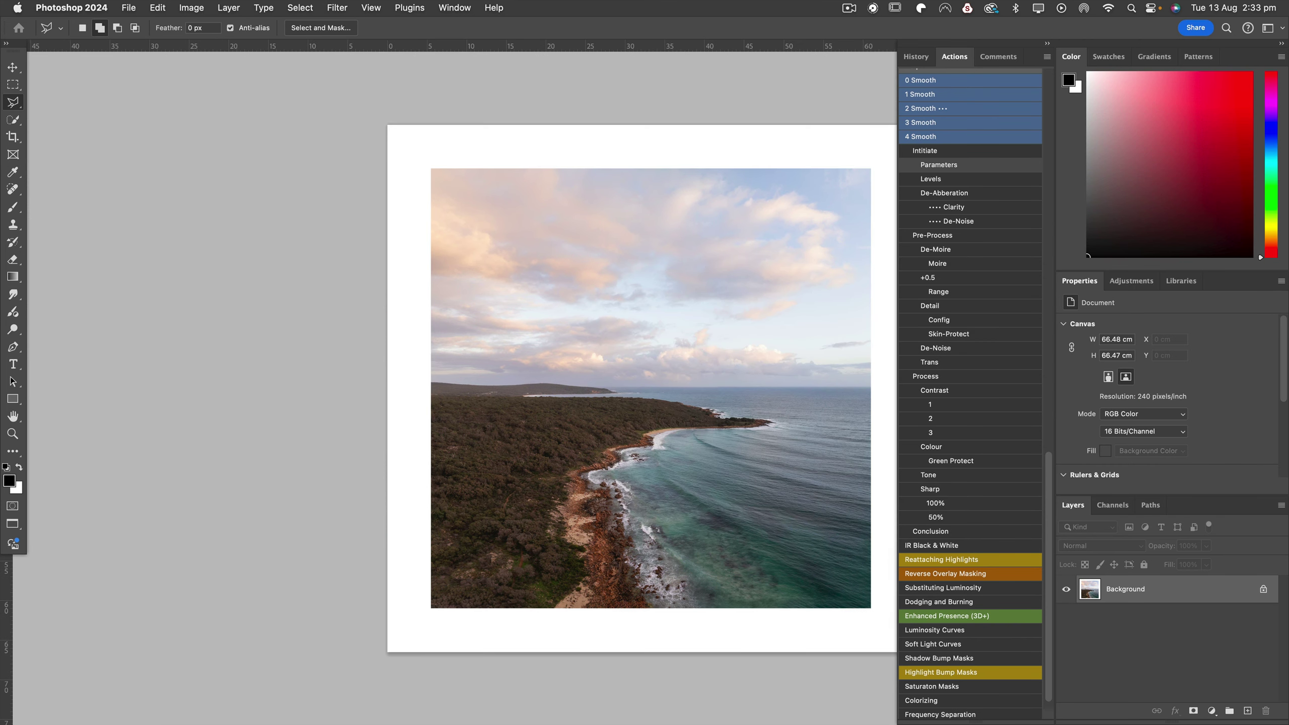
left_click_drag(636, 388, 550, 395)
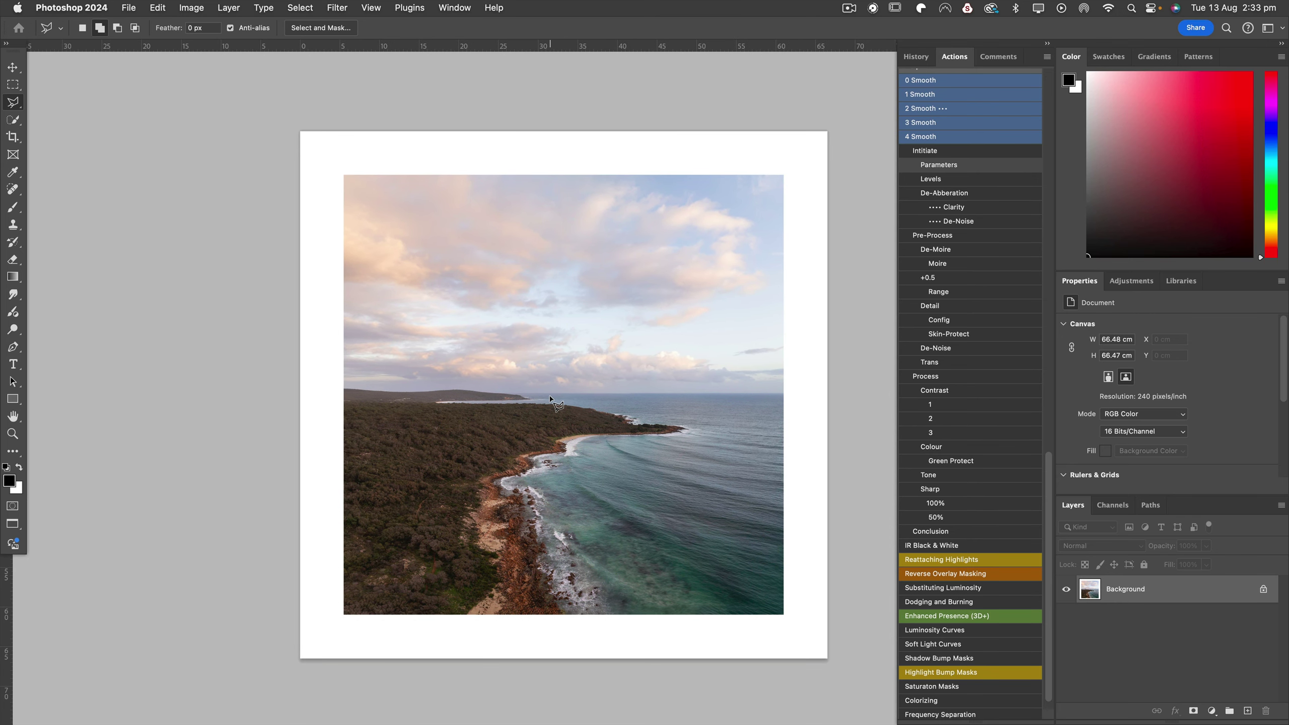
key("super+z")
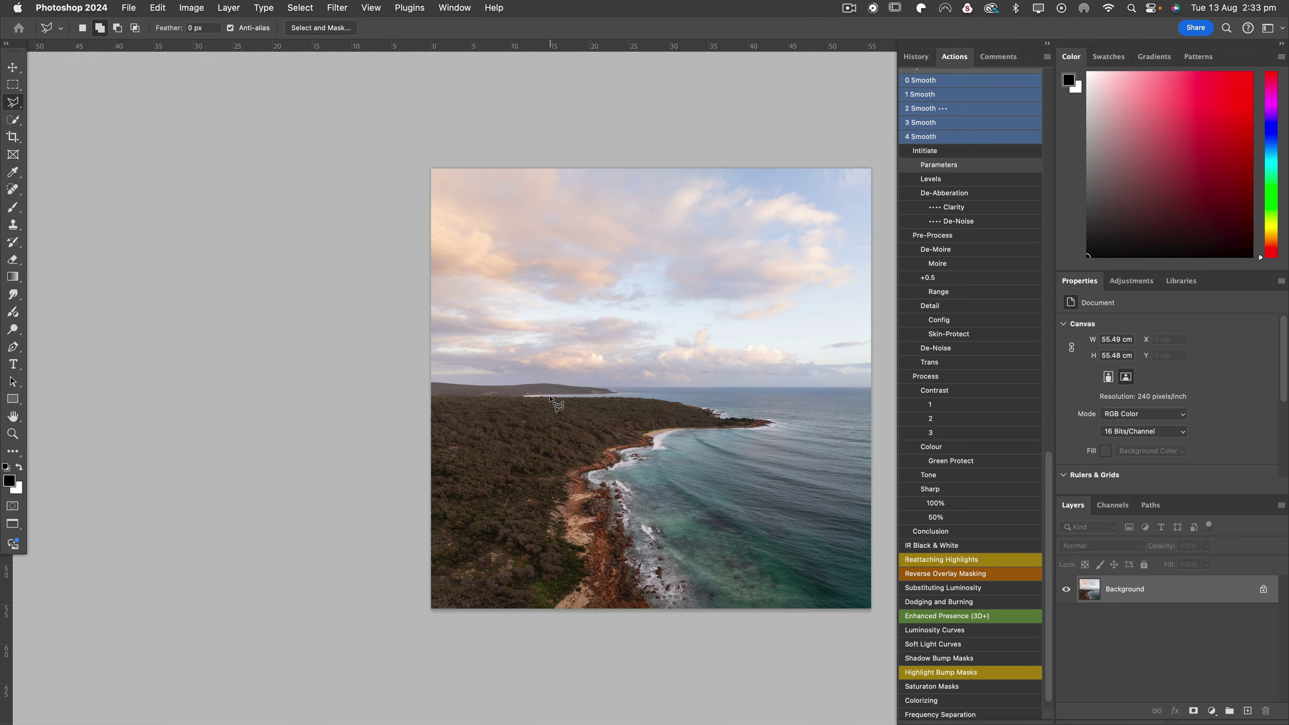
left_click_drag(651, 393, 500, 397)
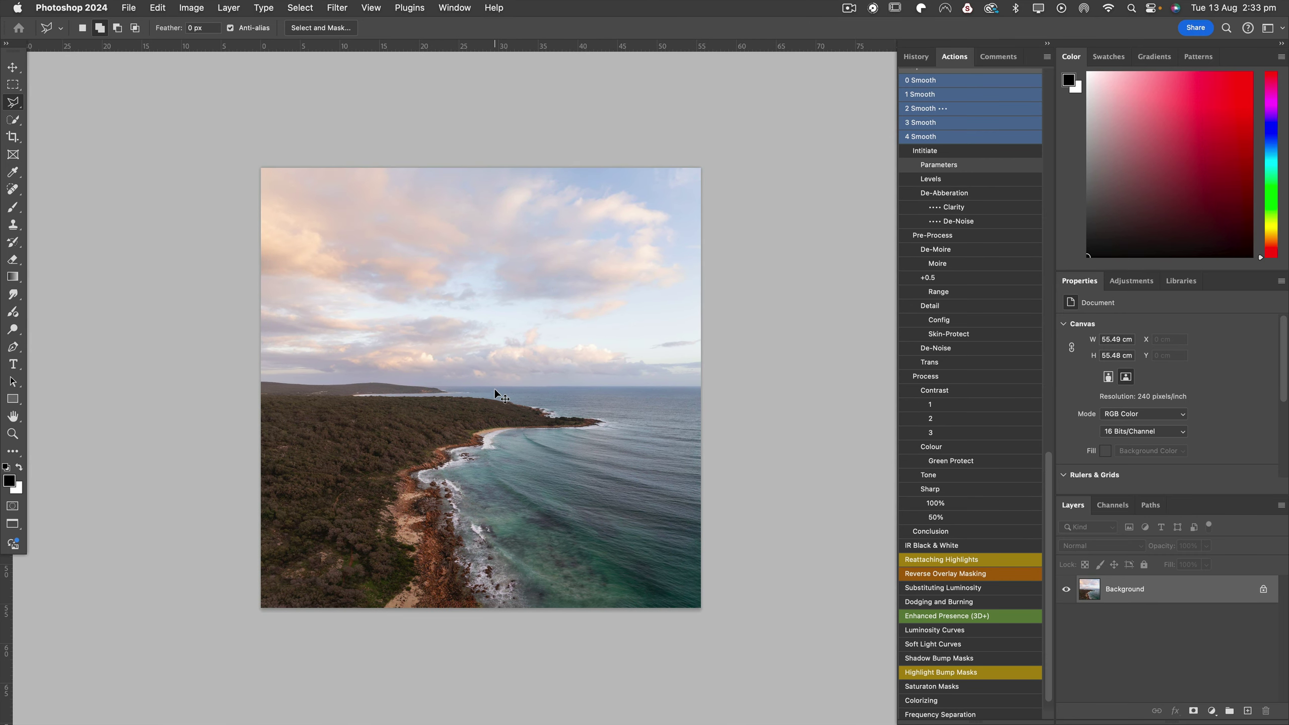
- Duplicate the photo to Layer 1, then desaturate and invert it
key("super+j")
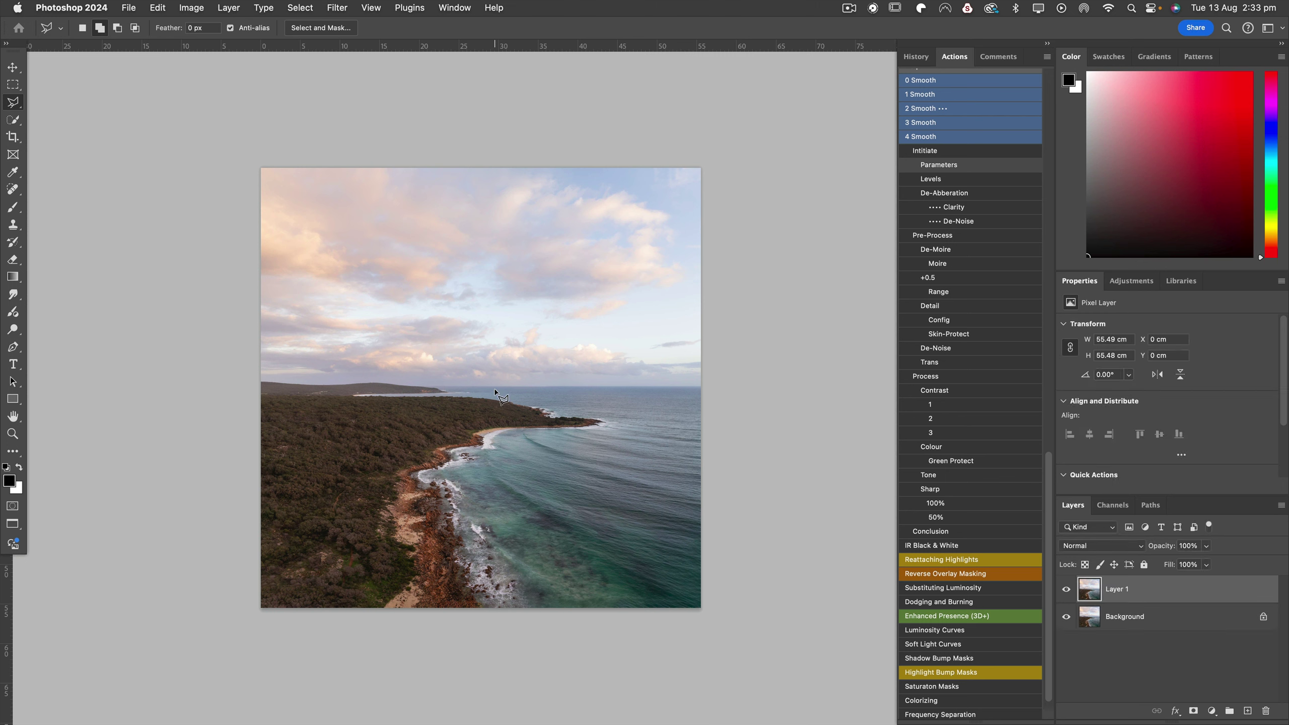
key("super+shift+u")
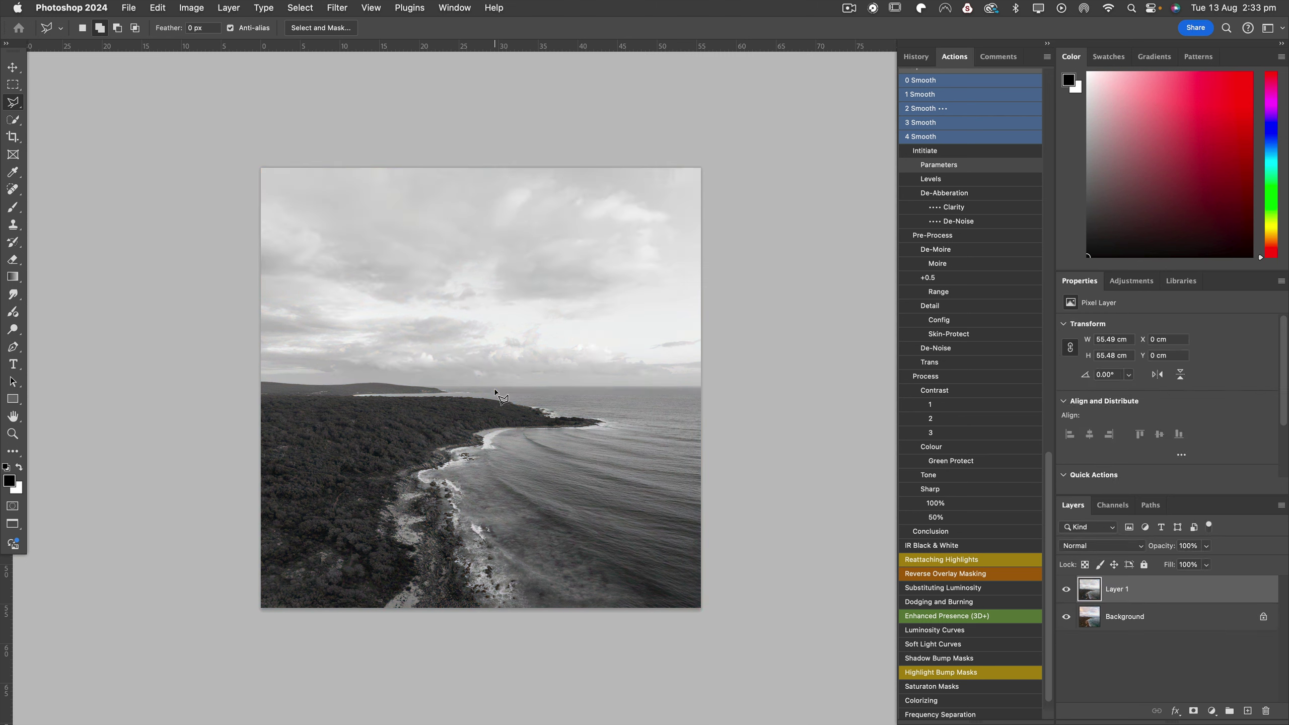
key("super+i")
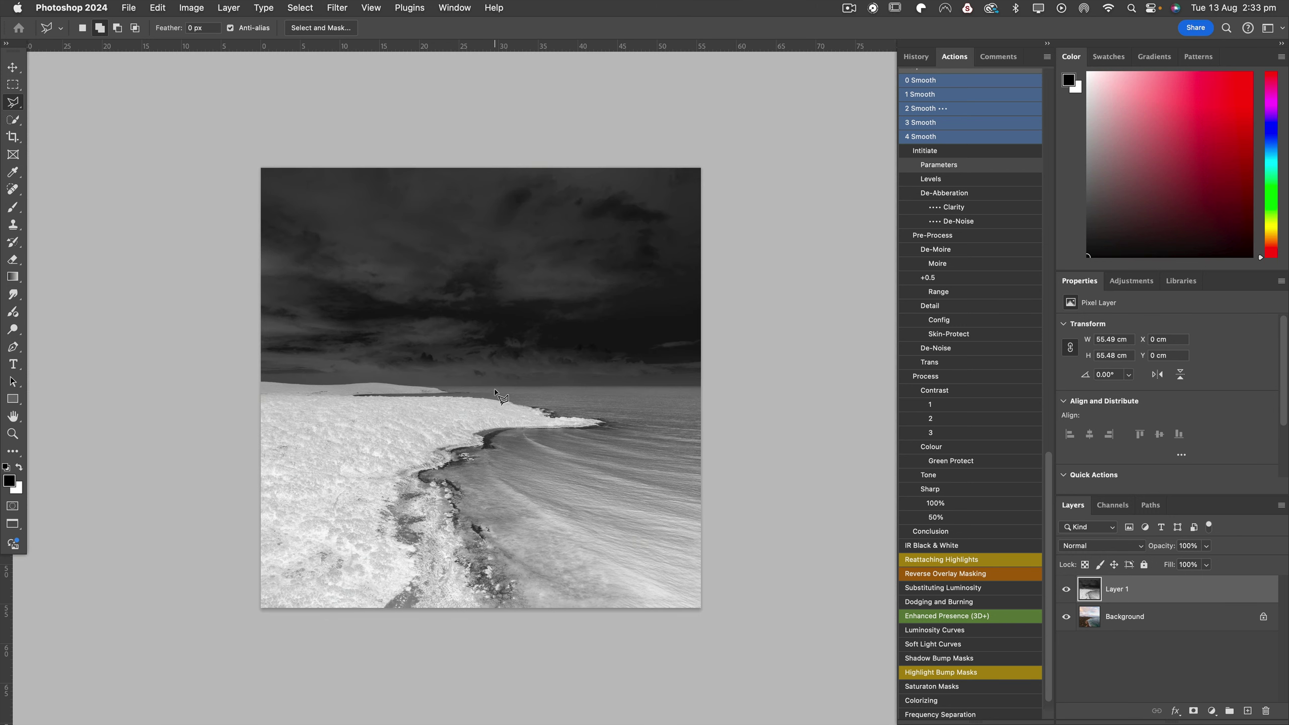
- Apply a Gaussian Blur with radius 247.5 pixels to Layer 1
left_click(328, 9)
mouse_move(345, 201)
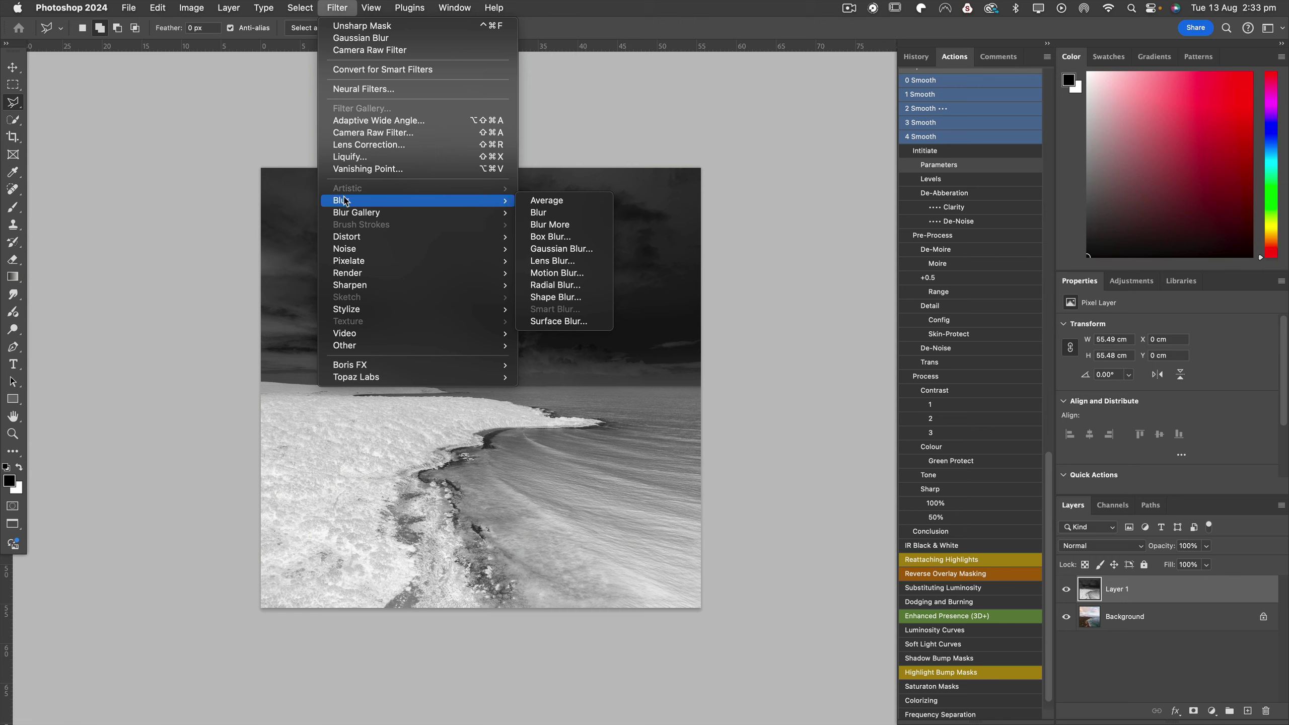
left_click(561, 248)
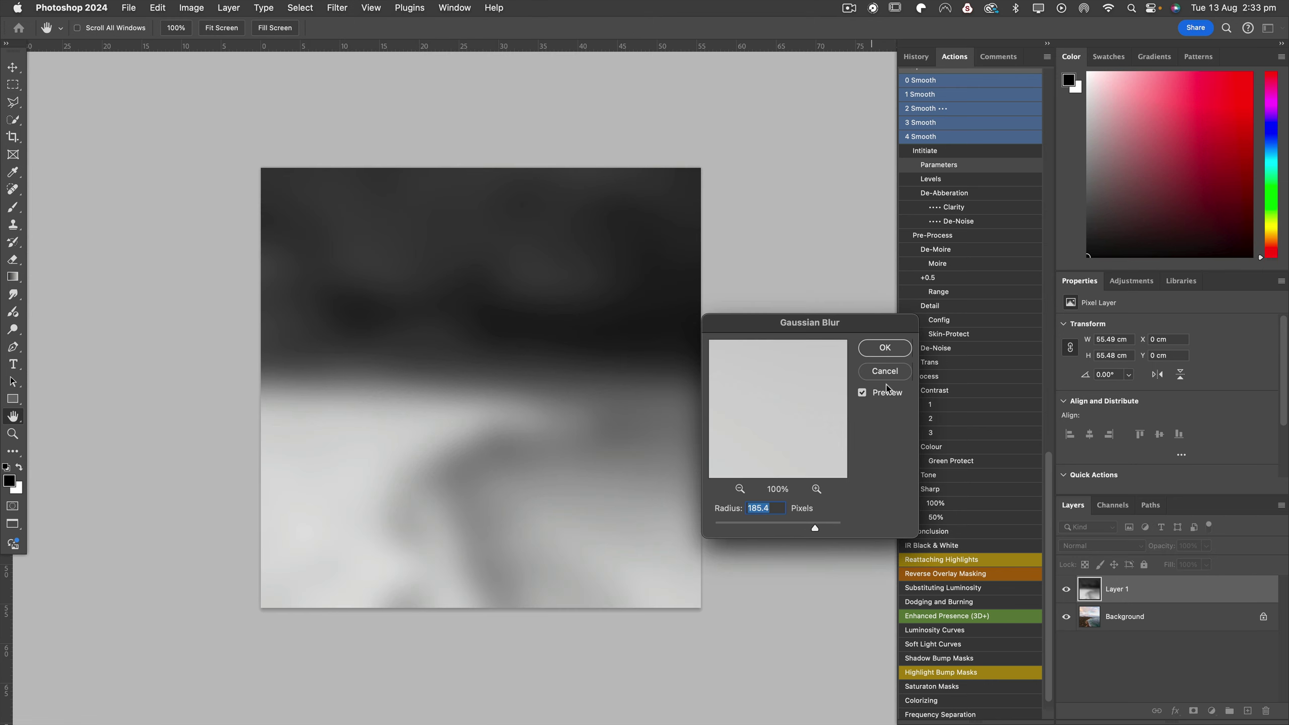
left_click_drag(814, 530, 820, 529)
left_click(884, 347)
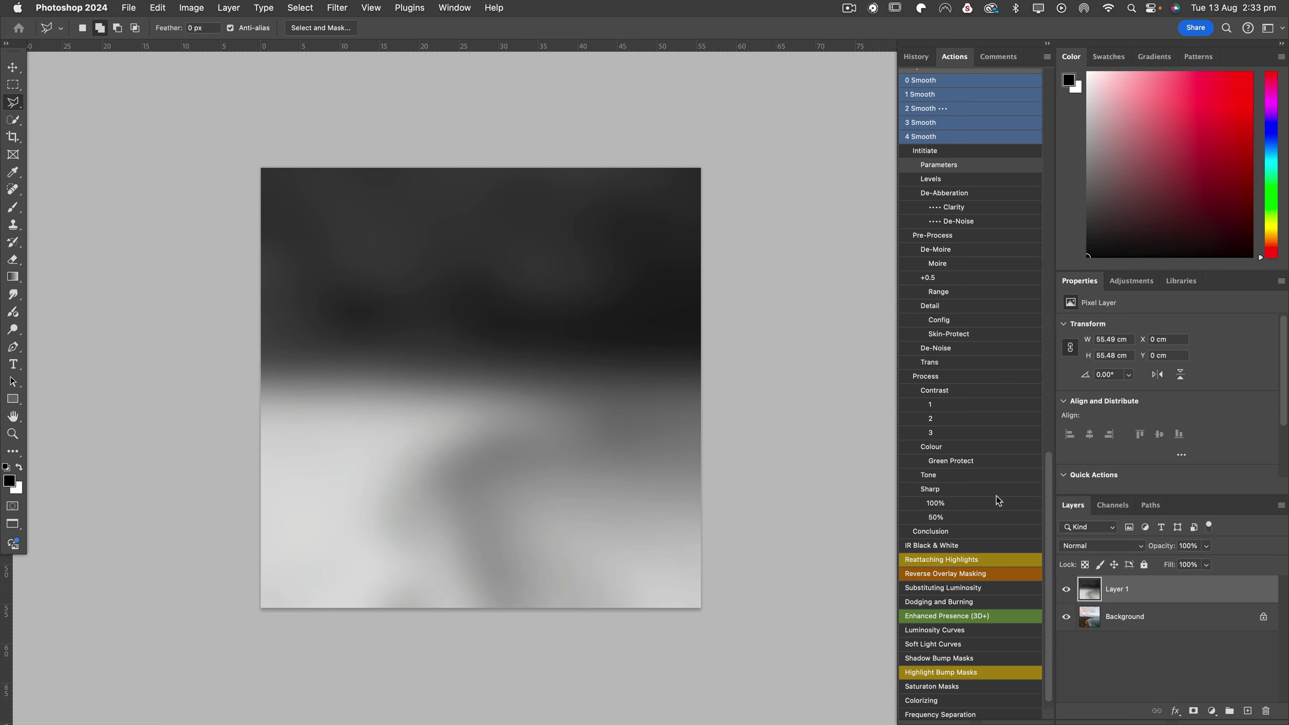
- Set Layer 1's blend mode to Overlay and toggle its visibility to compare before and after
left_click(1100, 542)
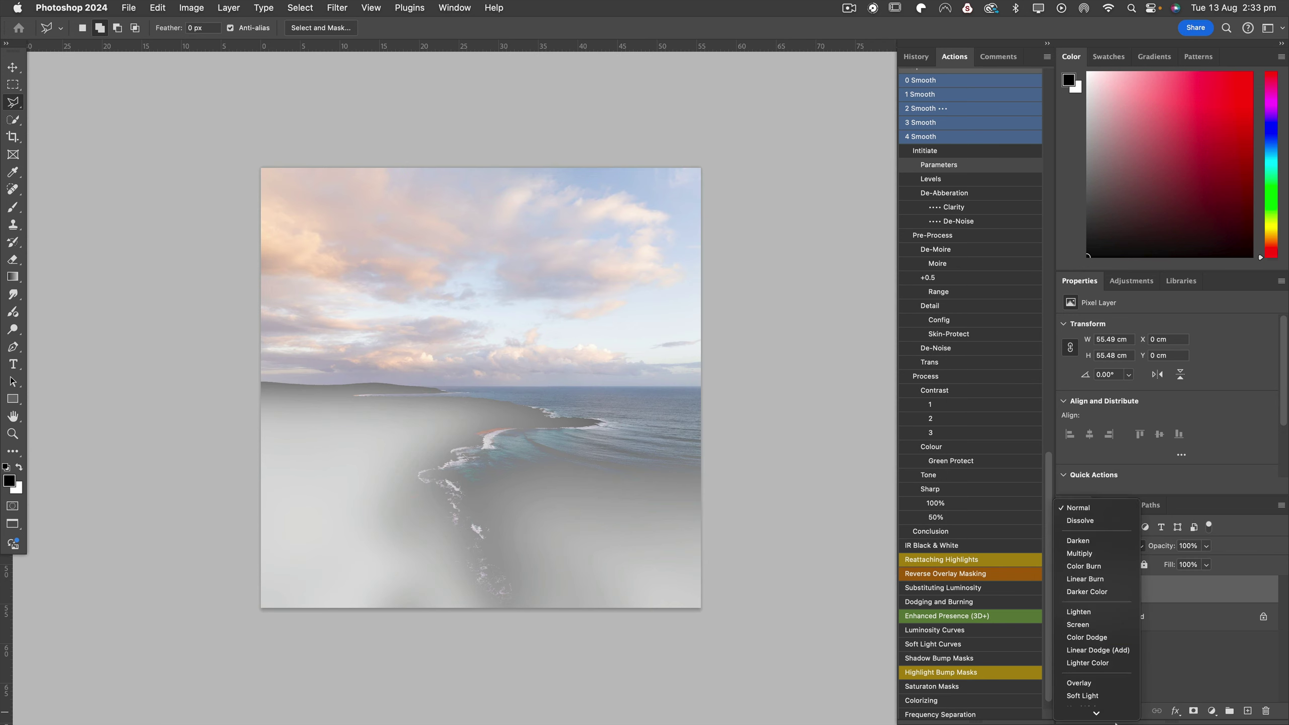
left_click(1083, 585)
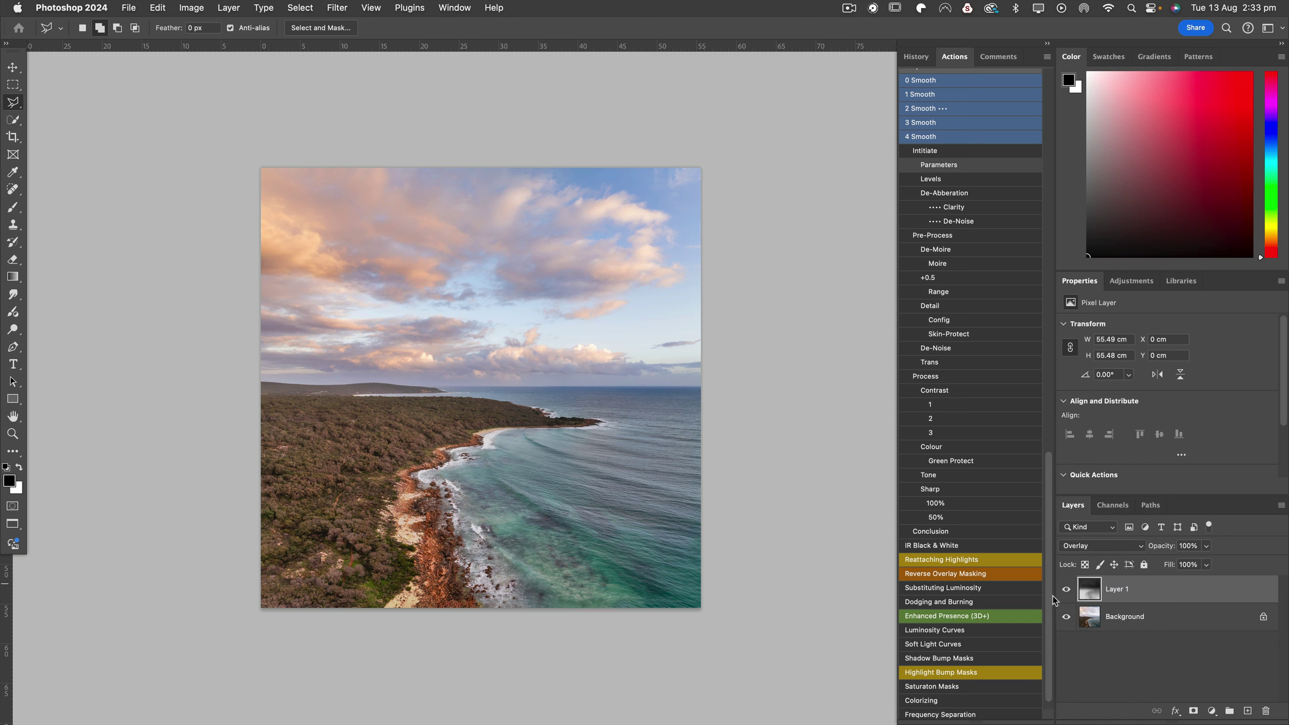
left_click(1066, 590)
left_click(1065, 592)
left_click(1066, 592)
left_click(1065, 592)
left_click(1065, 591)
left_click(1065, 592)
left_click(1065, 592)
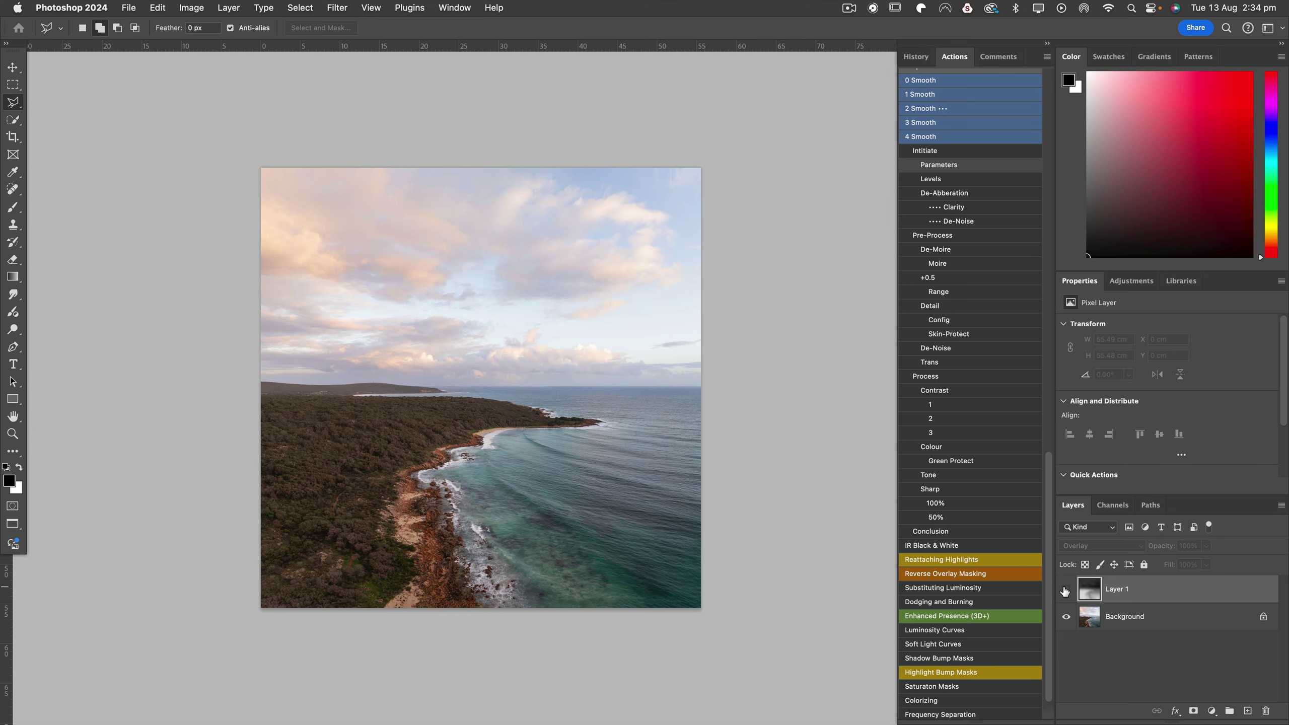
left_click(1066, 592)
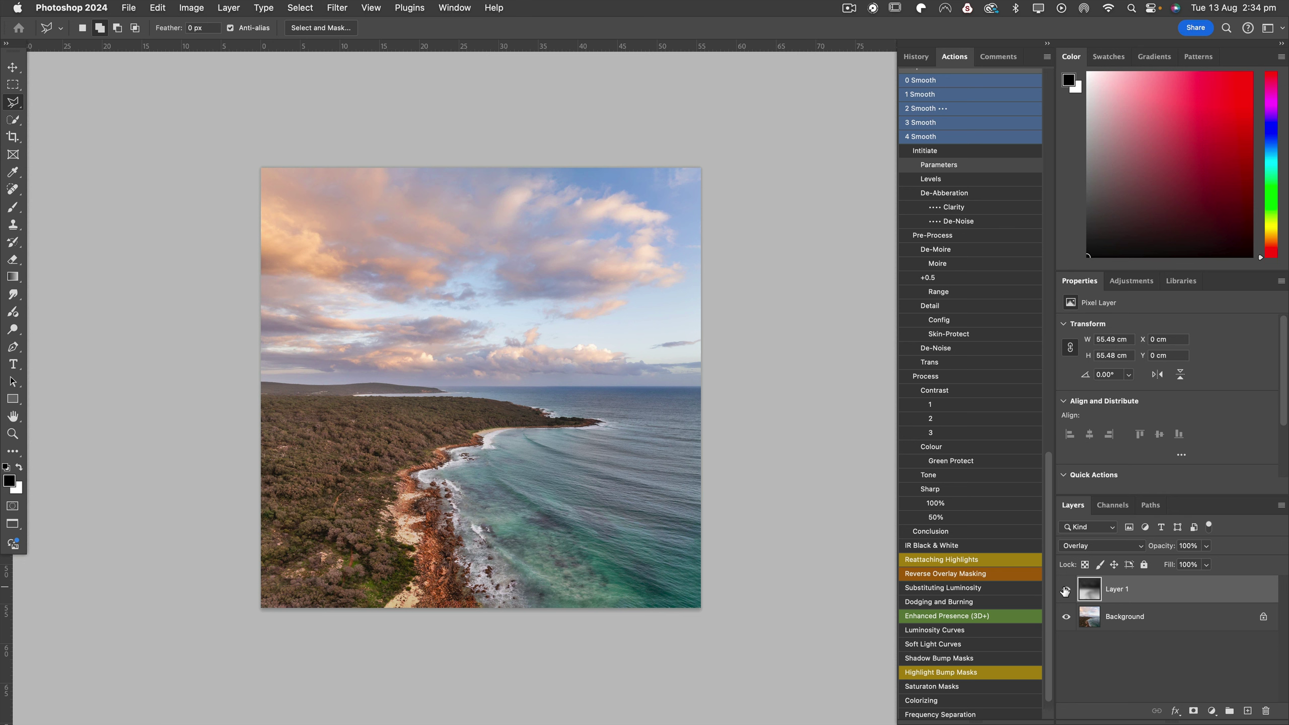
left_click(1066, 591)
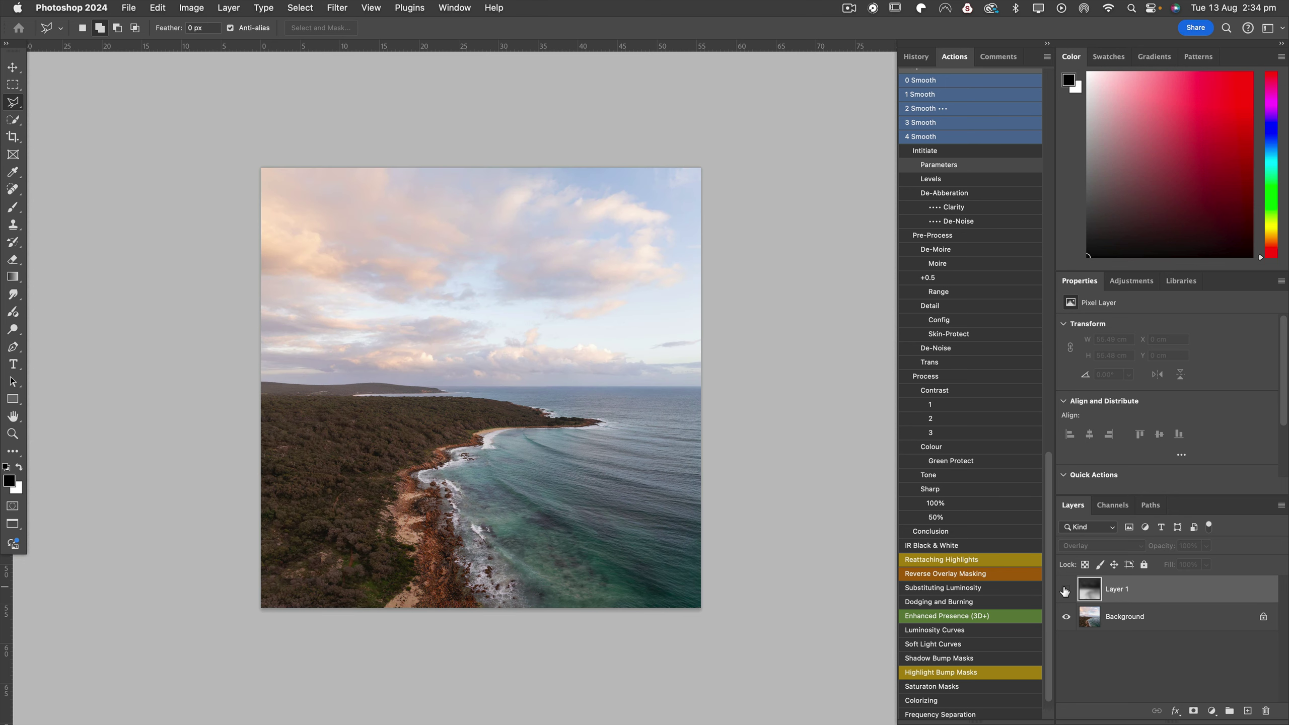
left_click(1066, 591)
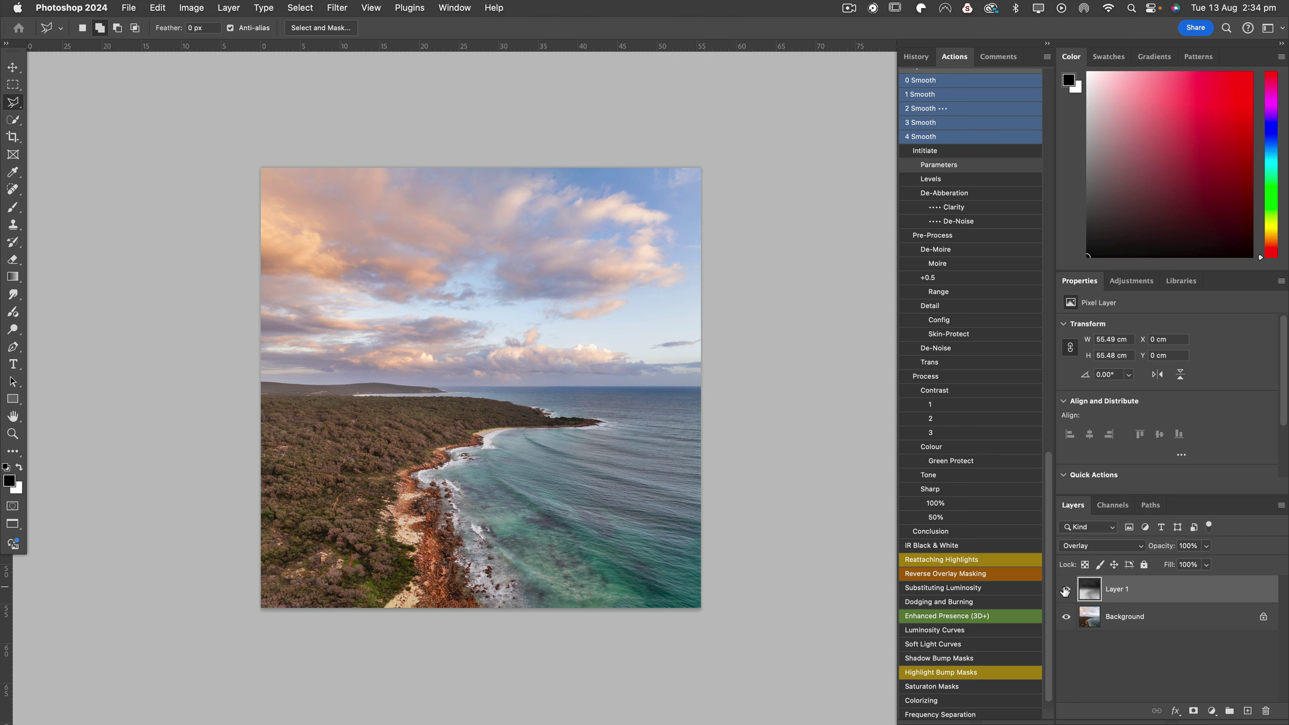
left_click(1065, 590)
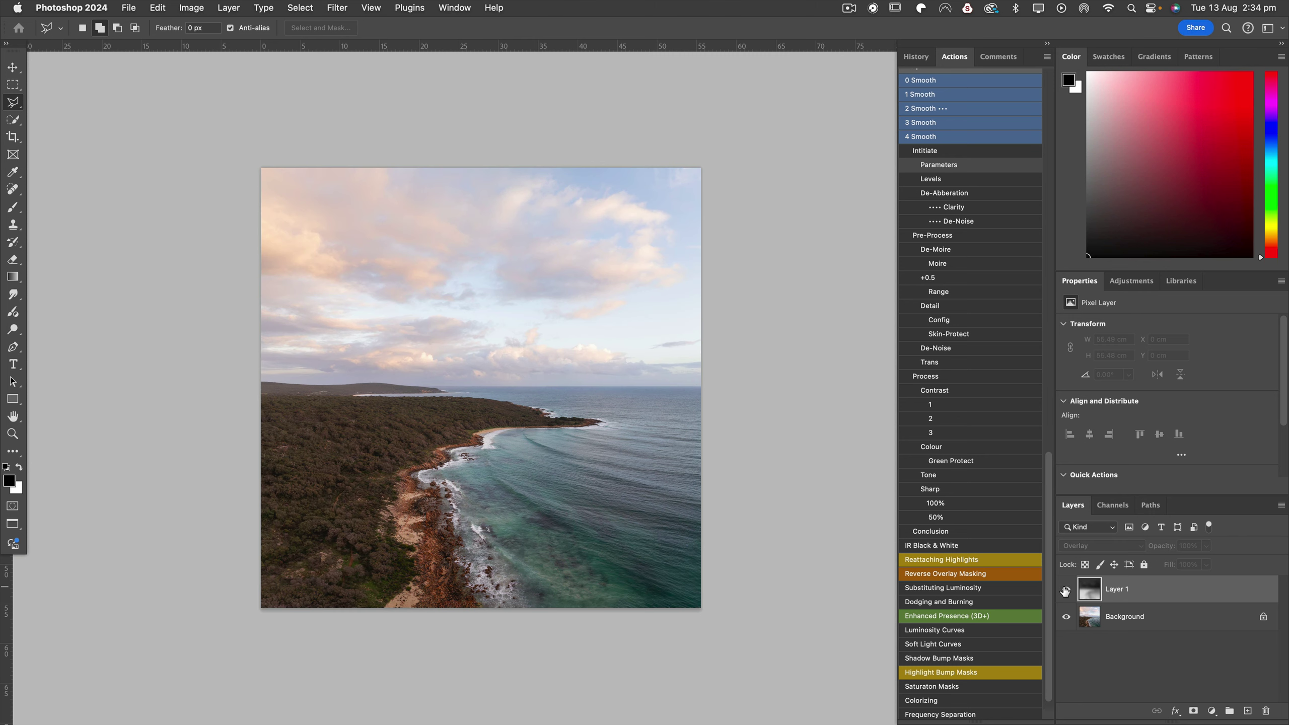
left_click(1065, 590)
- Add an inverted layer mask to Layer 1 and faintly brush in the effect with a 1300 brush
left_click(1191, 712)
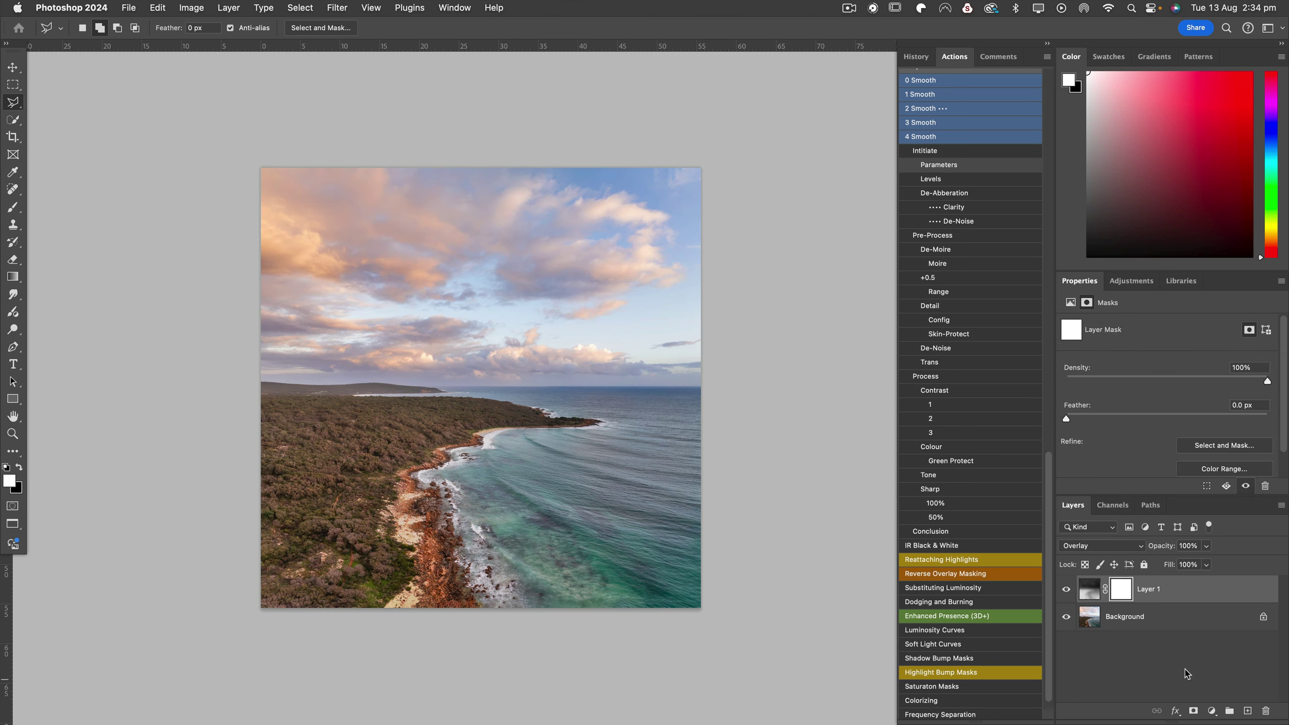
key("super+i")
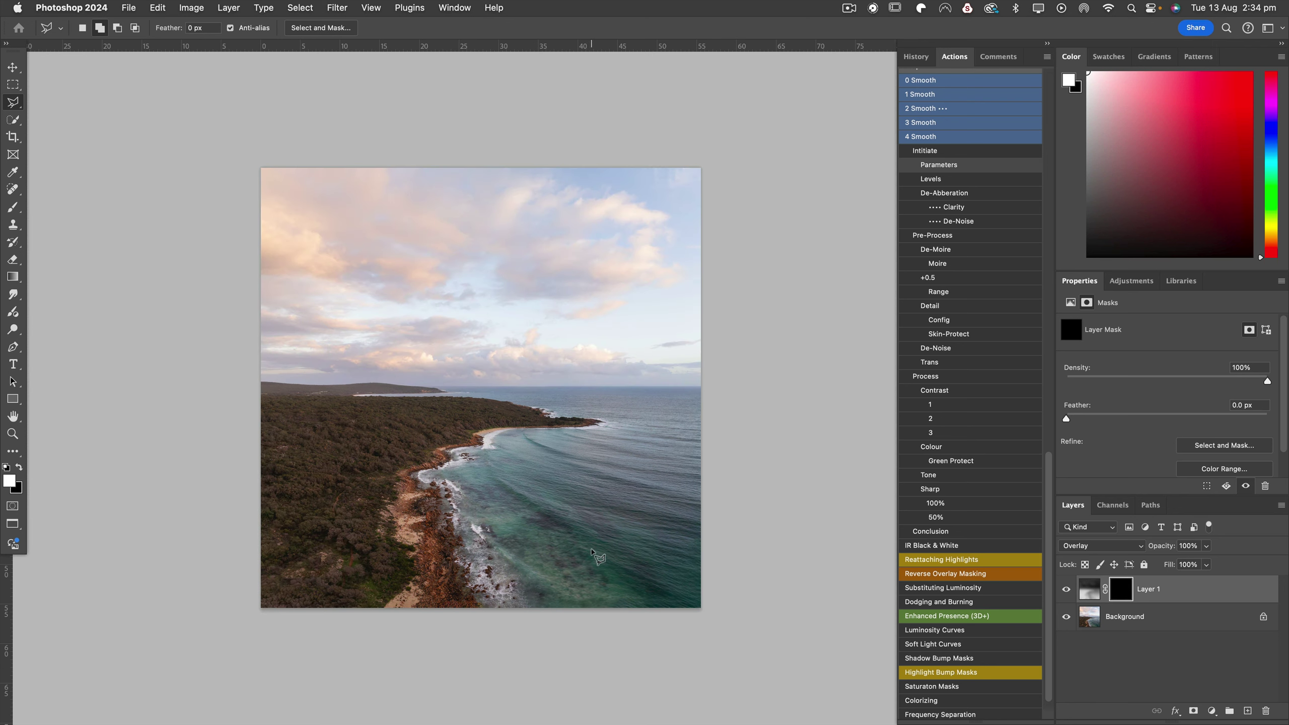
key("b")
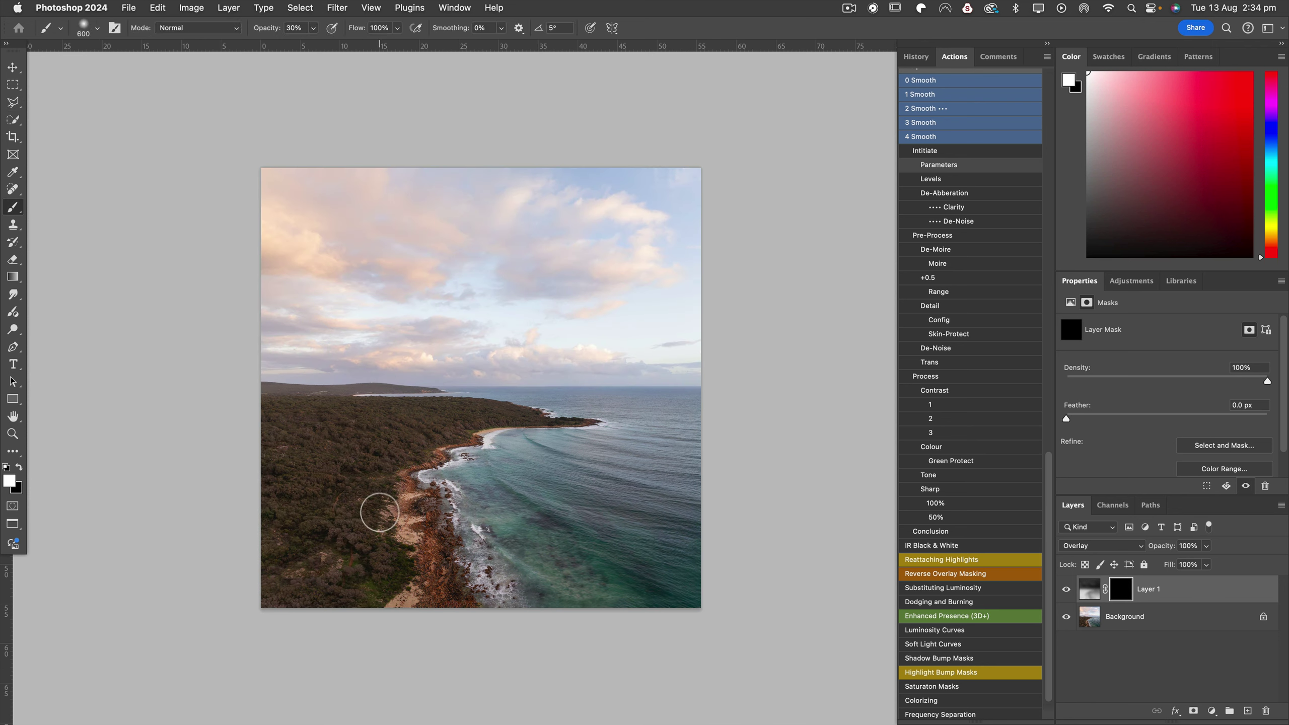
key("bracketright")
key("bracketright")
key("bracketright")
key("bracketright")
key("bracketright")
key("bracketright")
key("bracketright")
key("bracketright")
key("bracketright")
key("bracketright")
key("bracketright")
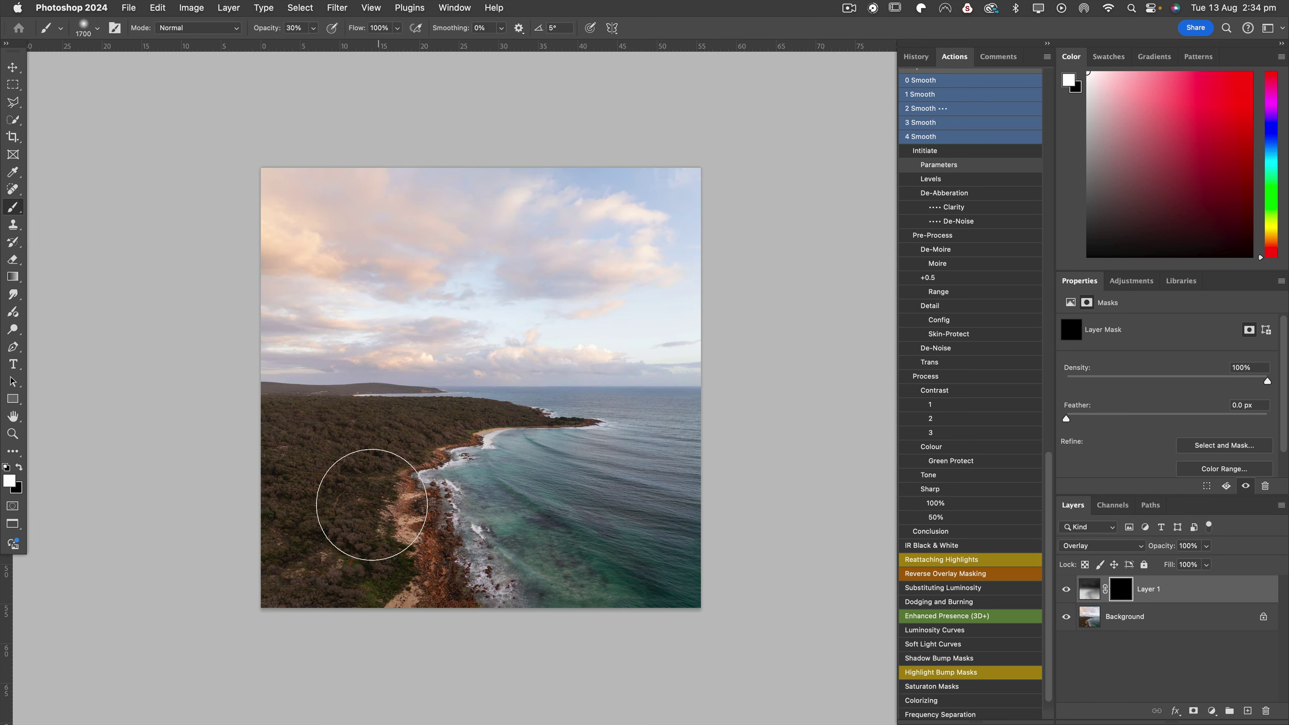
mouse_move(658, 503)
left_mouse_down()
mouse_move(679, 504)
mouse_move(426, 509)
mouse_move(325, 487)
mouse_move(639, 476)
mouse_move(347, 462)
mouse_move(276, 484)
mouse_move(739, 532)
mouse_move(725, 549)
mouse_move(216, 481)
mouse_move(207, 518)
mouse_move(696, 576)
mouse_move(684, 558)
left_mouse_up()
key("0")
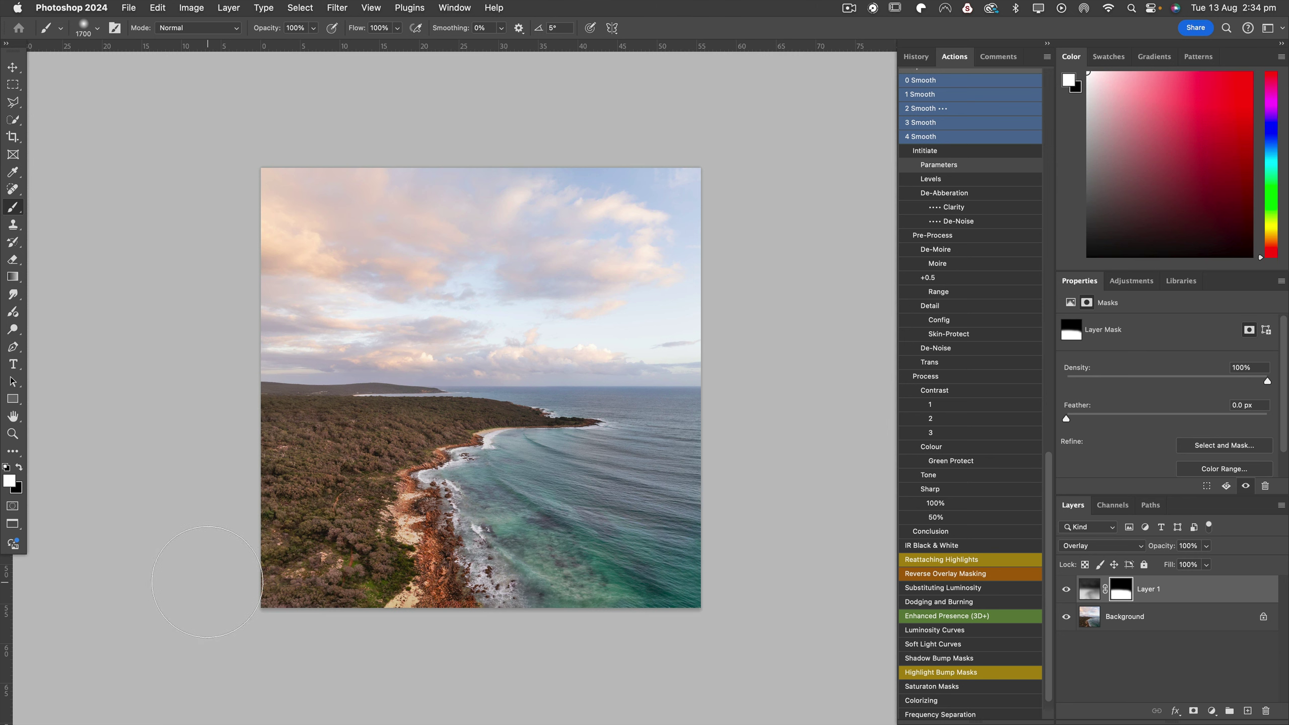
- Paint black at 30% opacity along the mask's bottom edge, then compare with the layer hidden
key("x")
left_click_drag(192, 590, 672, 656)
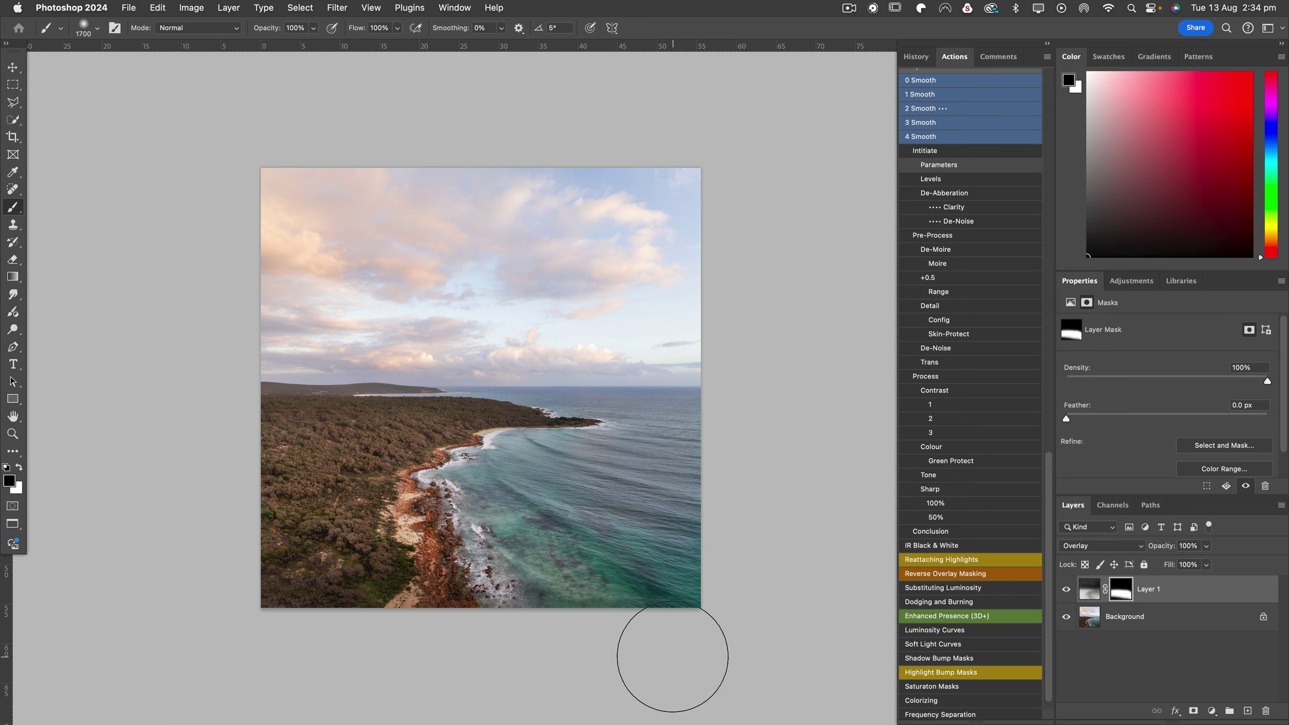
key("super+z")
key("3")
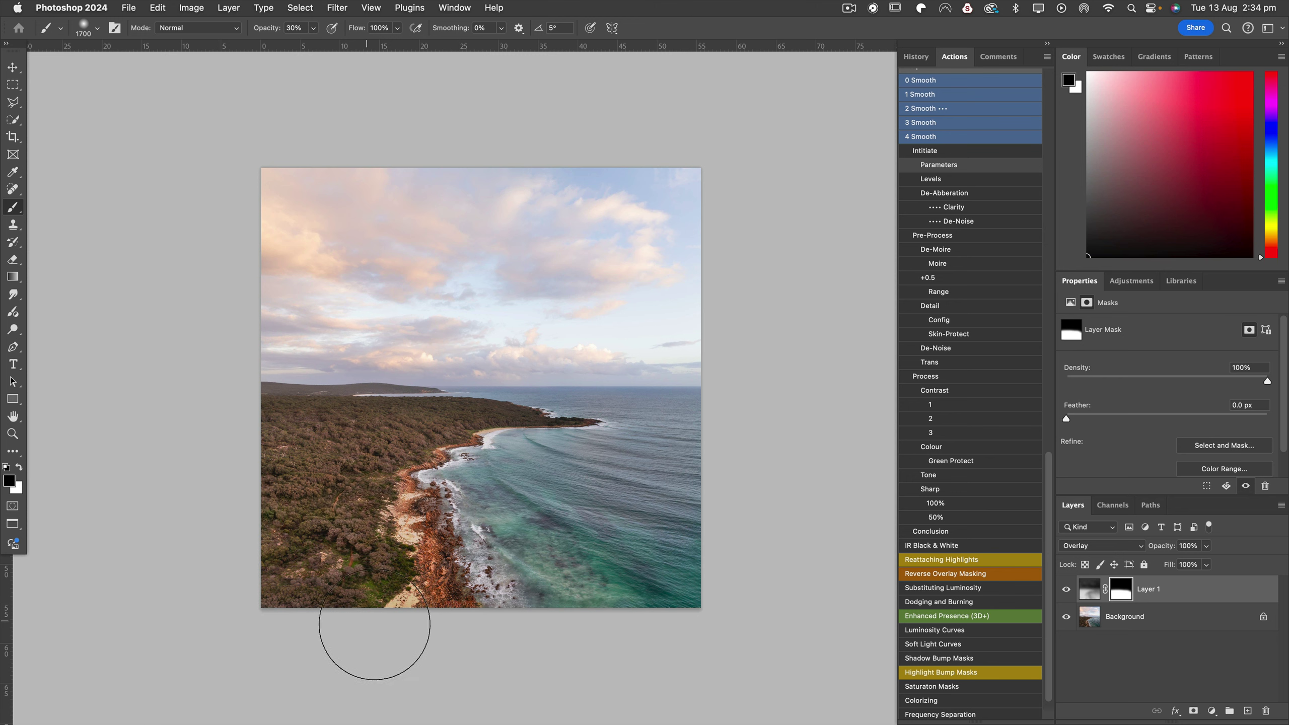
mouse_move(210, 533)
left_mouse_down()
mouse_move(575, 671)
mouse_move(806, 579)
left_mouse_up()
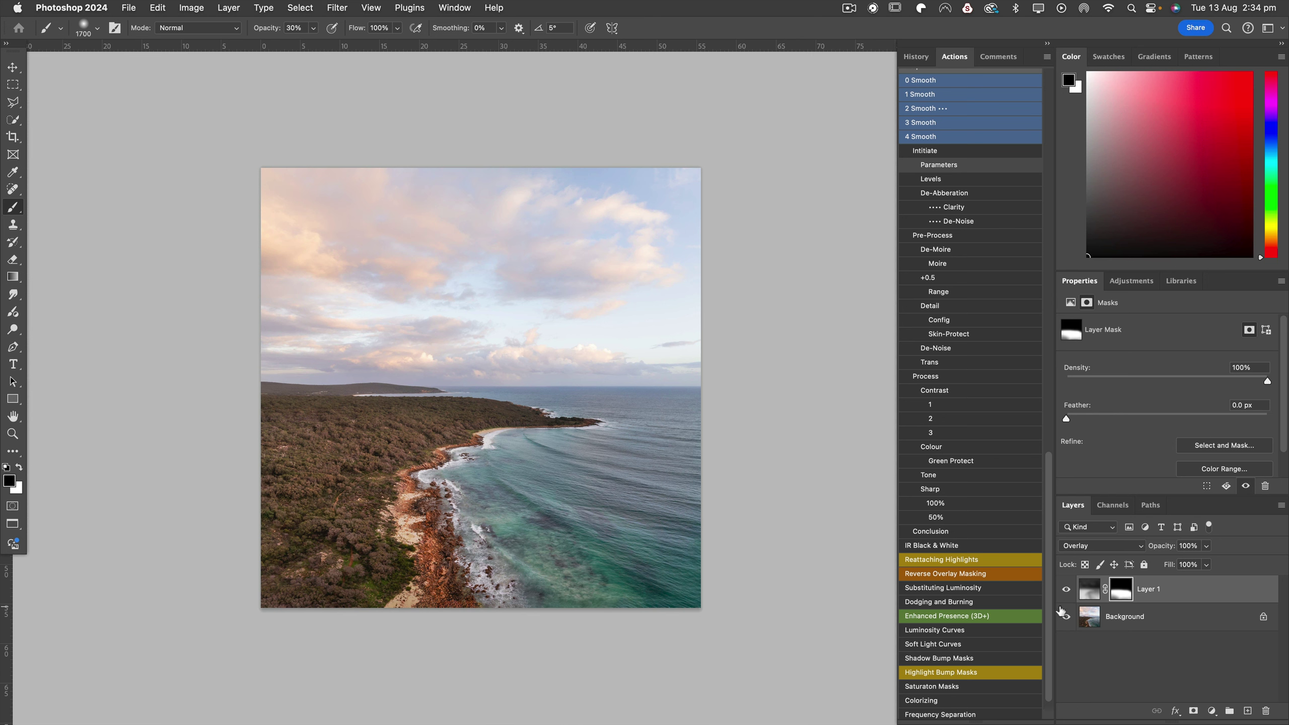
left_click(1066, 590)
left_click(1066, 590)
left_click(1066, 590)
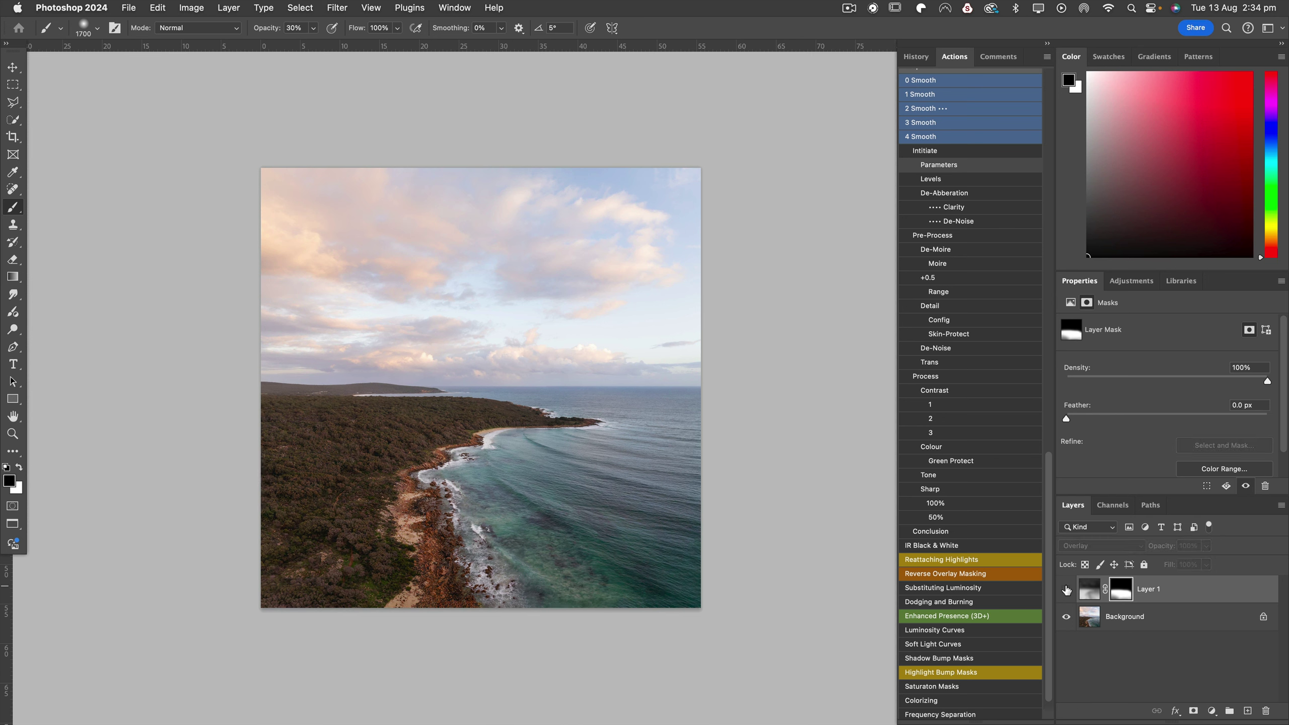
left_click(1067, 590)
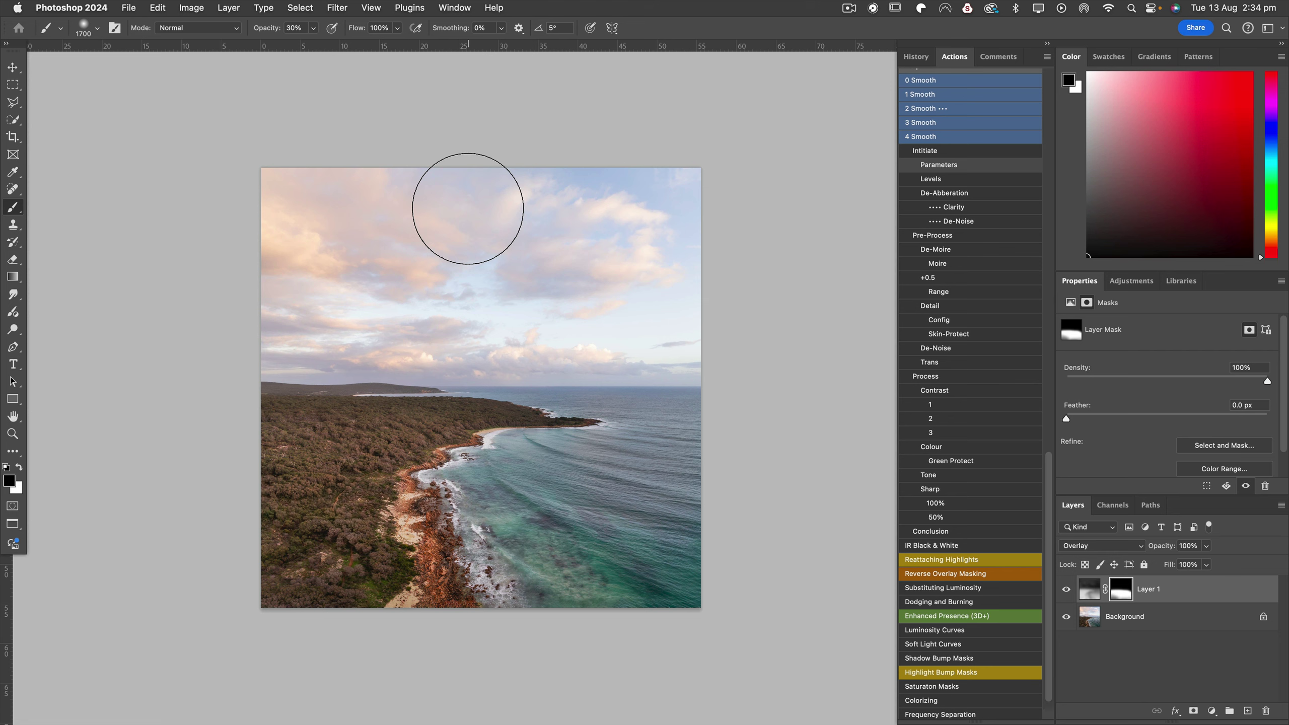
- Paint white across the sky on Layer 1's mask and compare the overlay on and off
key("x")
mouse_move(706, 205)
left_mouse_down()
mouse_move(388, 258)
mouse_move(317, 296)
mouse_move(765, 302)
mouse_move(592, 317)
mouse_move(138, 254)
left_mouse_up()
mouse_move(719, 214)
left_mouse_down()
mouse_move(664, 193)
mouse_move(170, 190)
mouse_move(679, 294)
mouse_move(300, 301)
left_mouse_up()
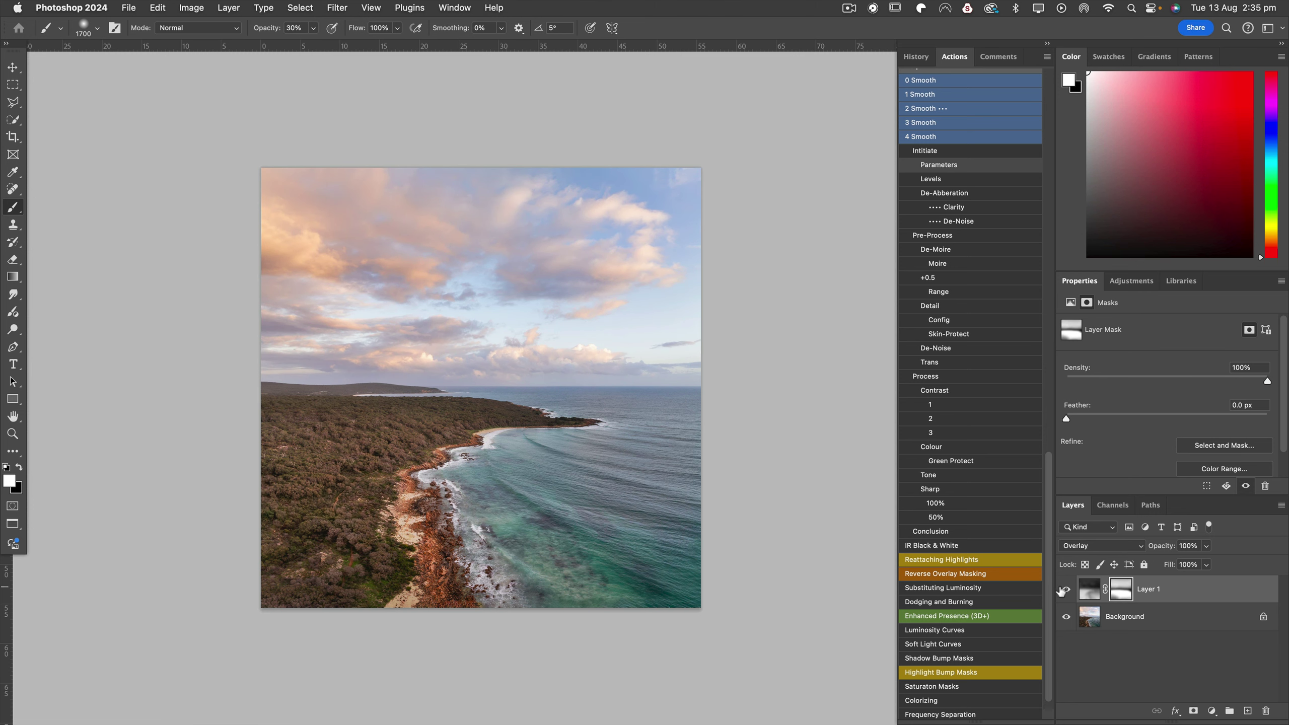
left_click(1065, 589)
left_click(1065, 590)
left_click(1065, 589)
left_click(1065, 589)
left_click(1064, 590)
left_click(1065, 590)
left_click(1065, 590)
left_click(1065, 590)
- Switch to a 900-pixel black brush and compare the overlay on and off again
key("bracketleft")
key("bracketleft")
key("bracketleft")
key("bracketleft")
key("bracketleft")
key("bracketleft")
key("bracketleft")
key("bracketleft")
key("x")
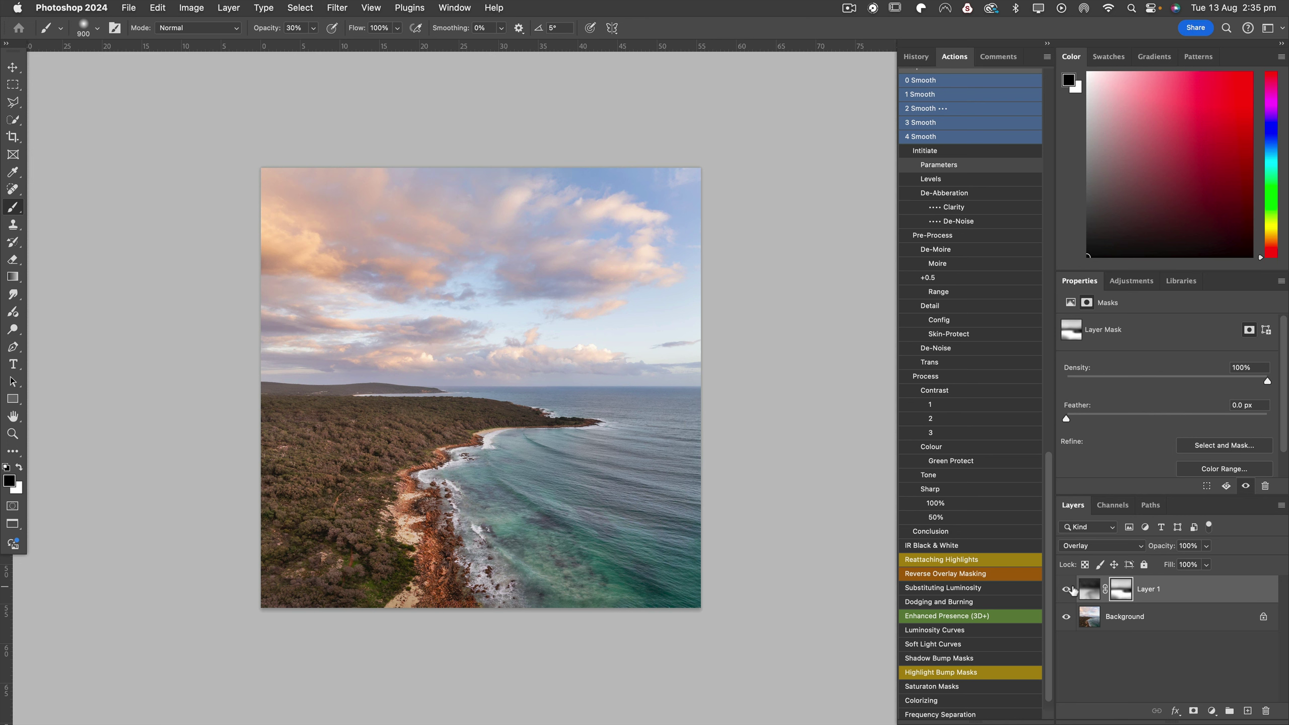
left_click(1068, 589)
left_click(1068, 589)
left_click(1068, 589)
left_click(1068, 589)
left_click(1066, 590)
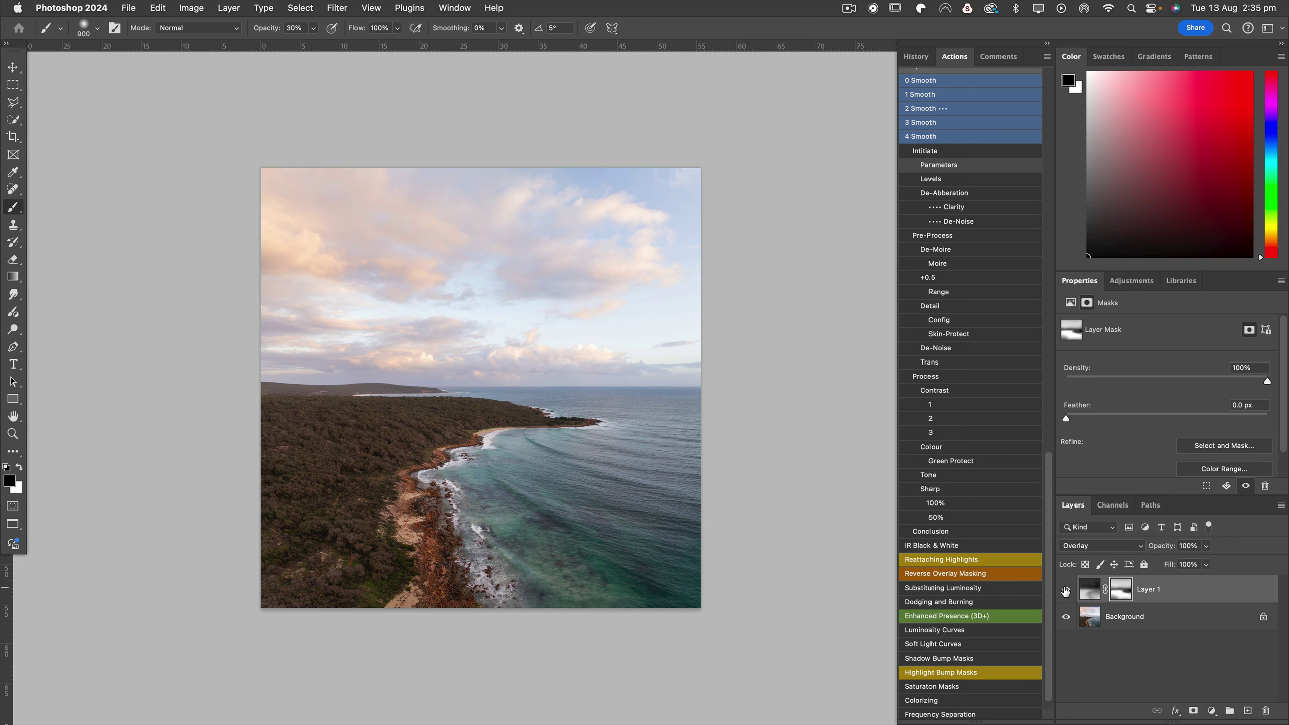
left_click(1067, 590)
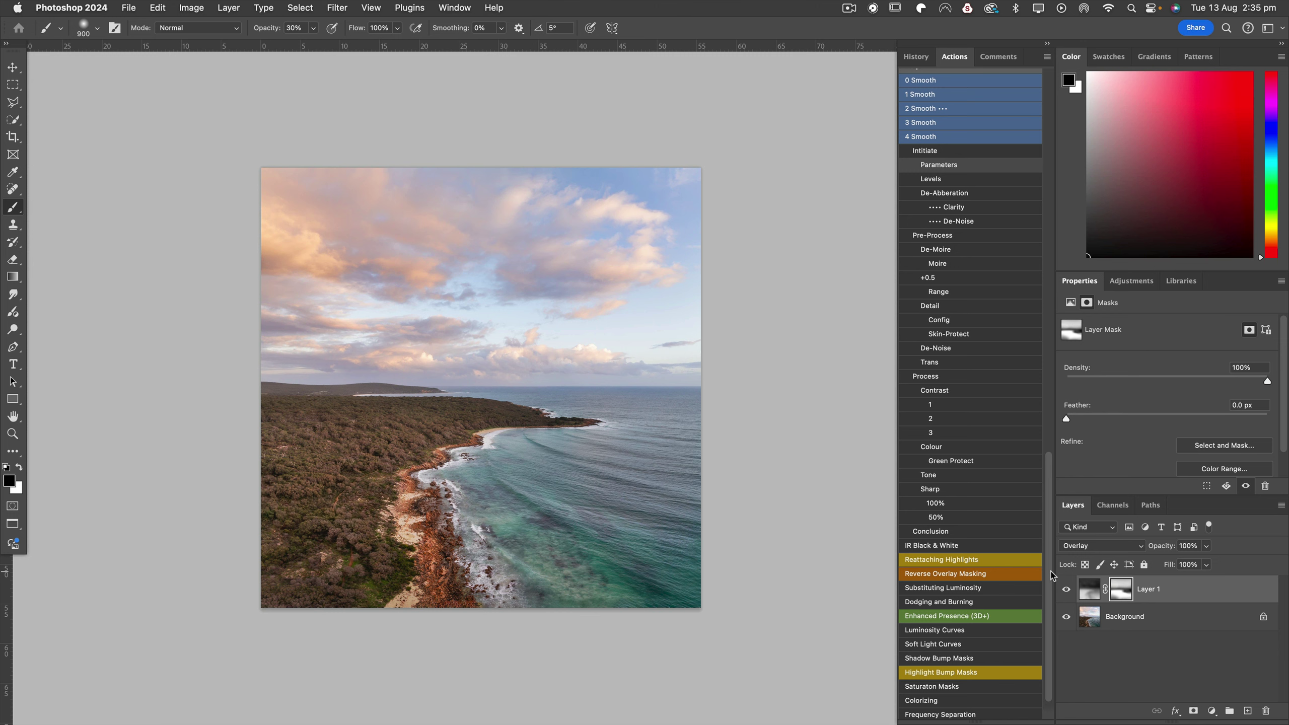
key("super+alt+c")
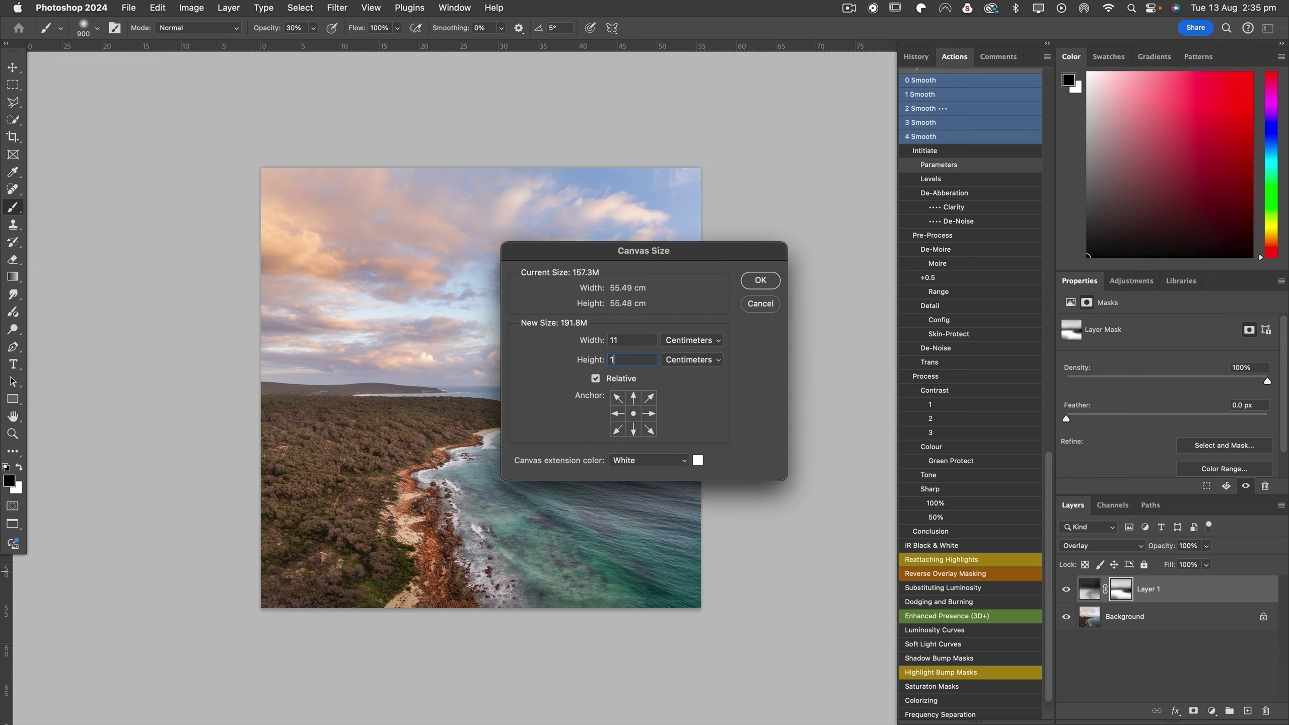
key("Return")
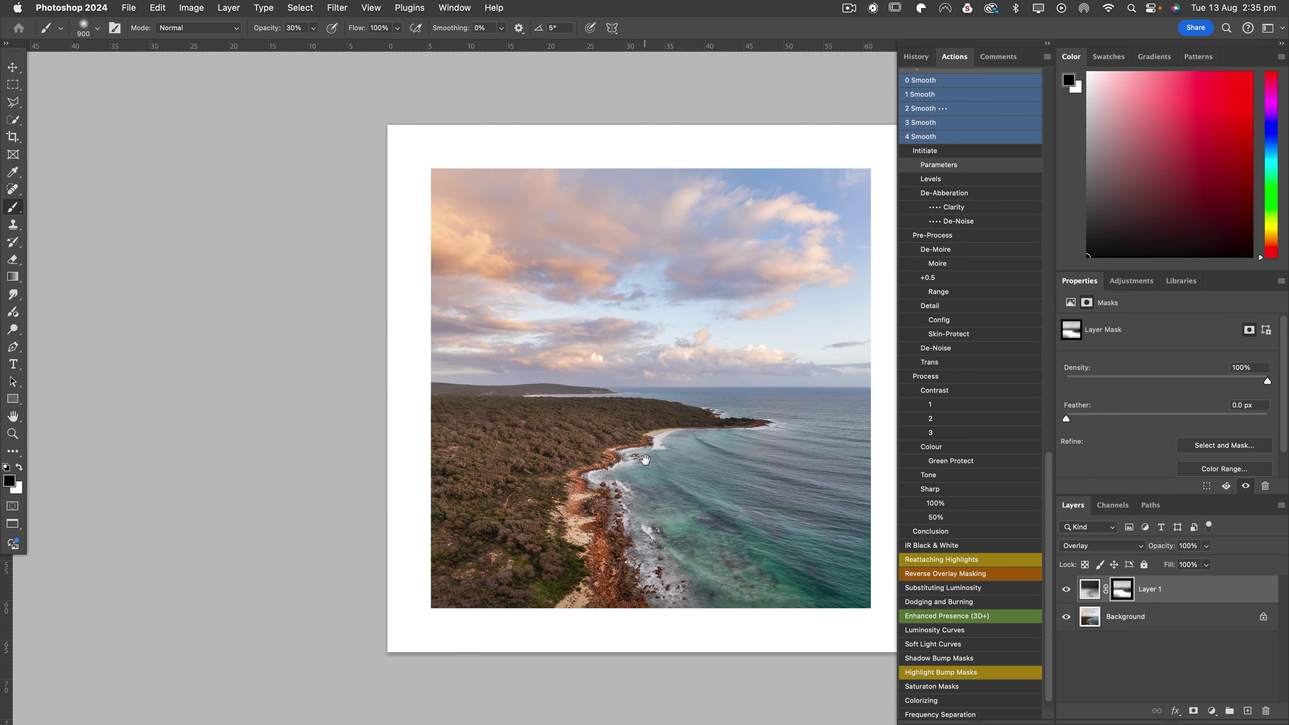
left_click_drag(689, 461, 567, 467)
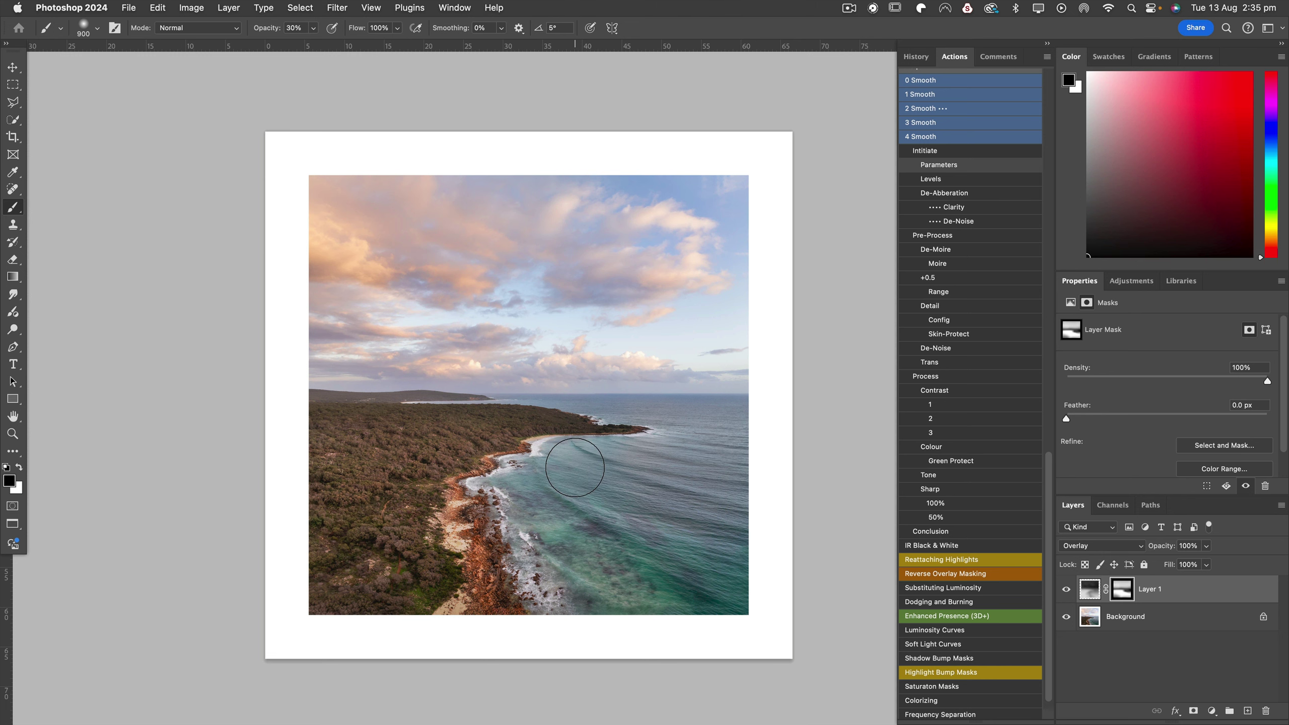
key("super+z")
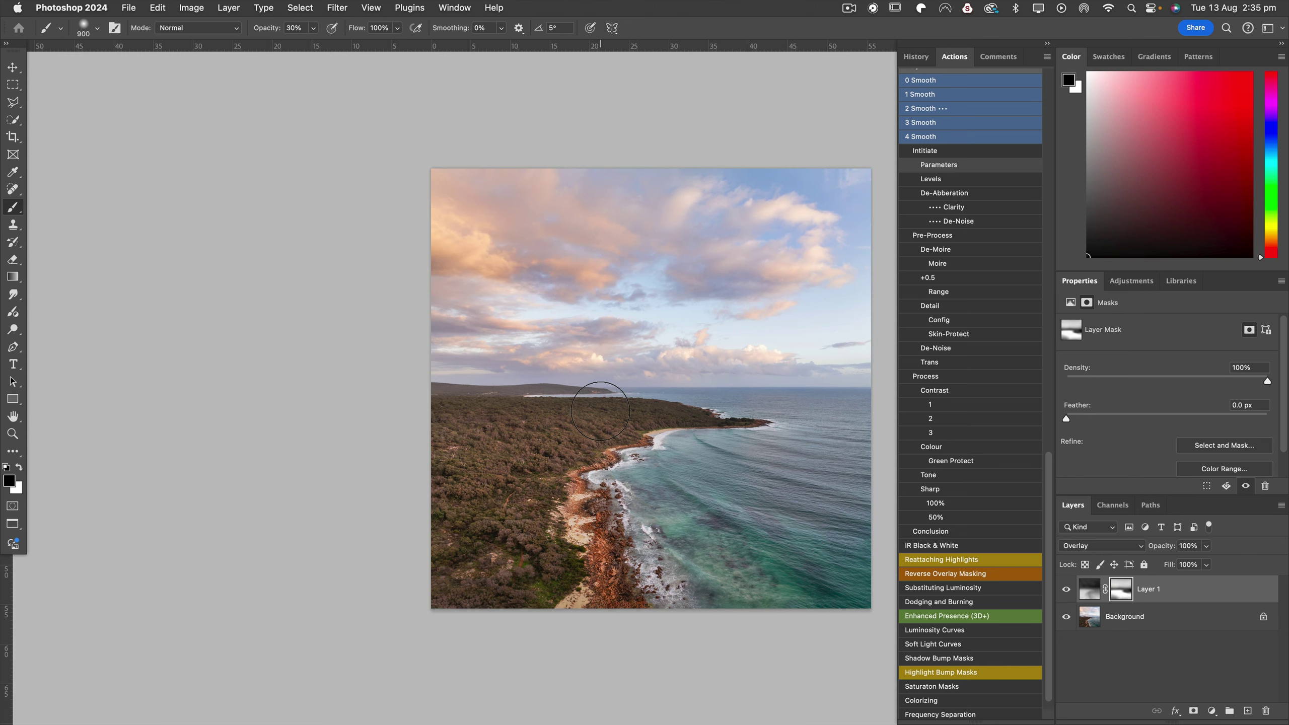
left_click_drag(653, 415, 514, 404)
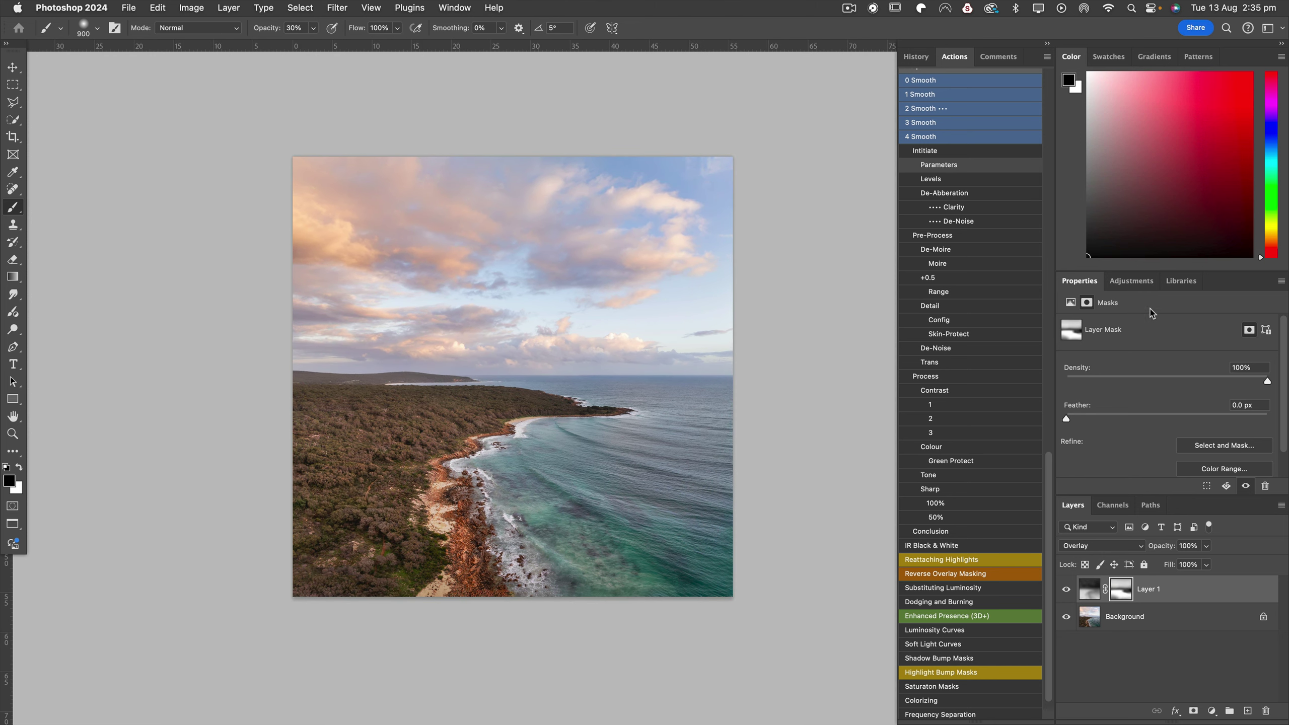
left_click(1131, 282)
- Add a Levels adjustment with its white point at 246 and compare it on and off
left_click(1098, 396)
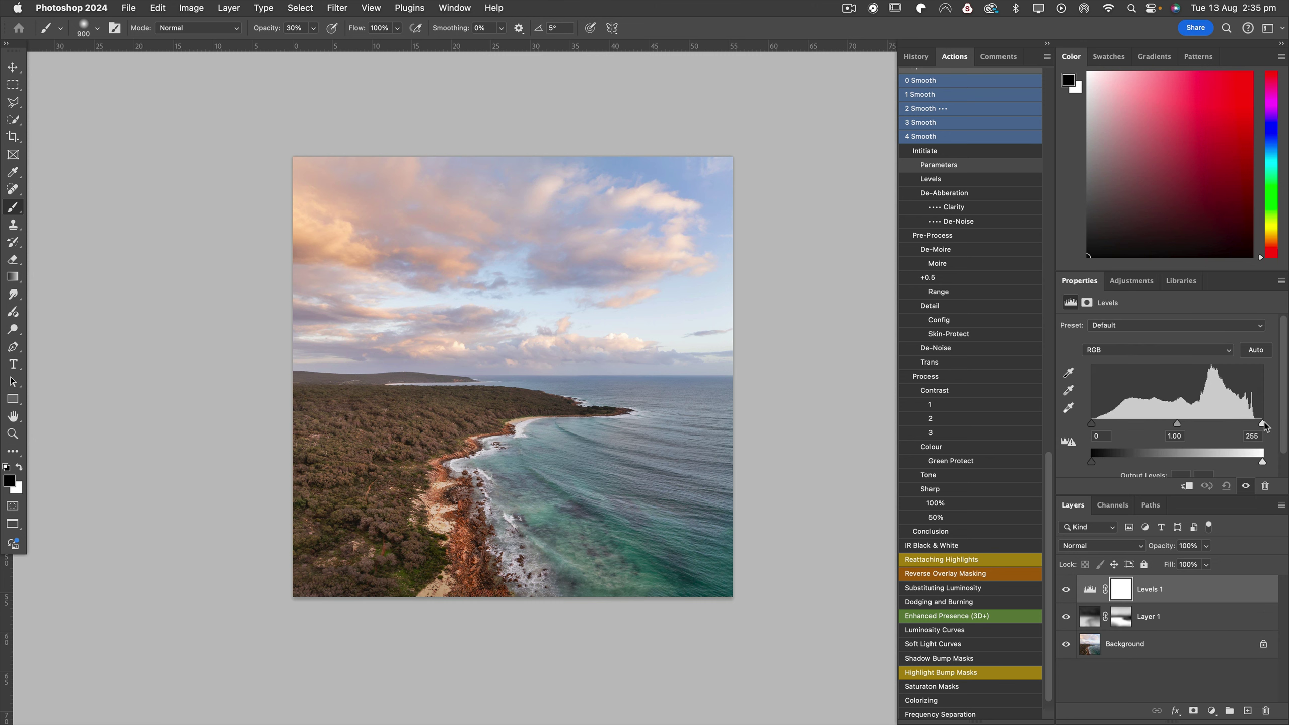
left_click(1263, 424, "alt")
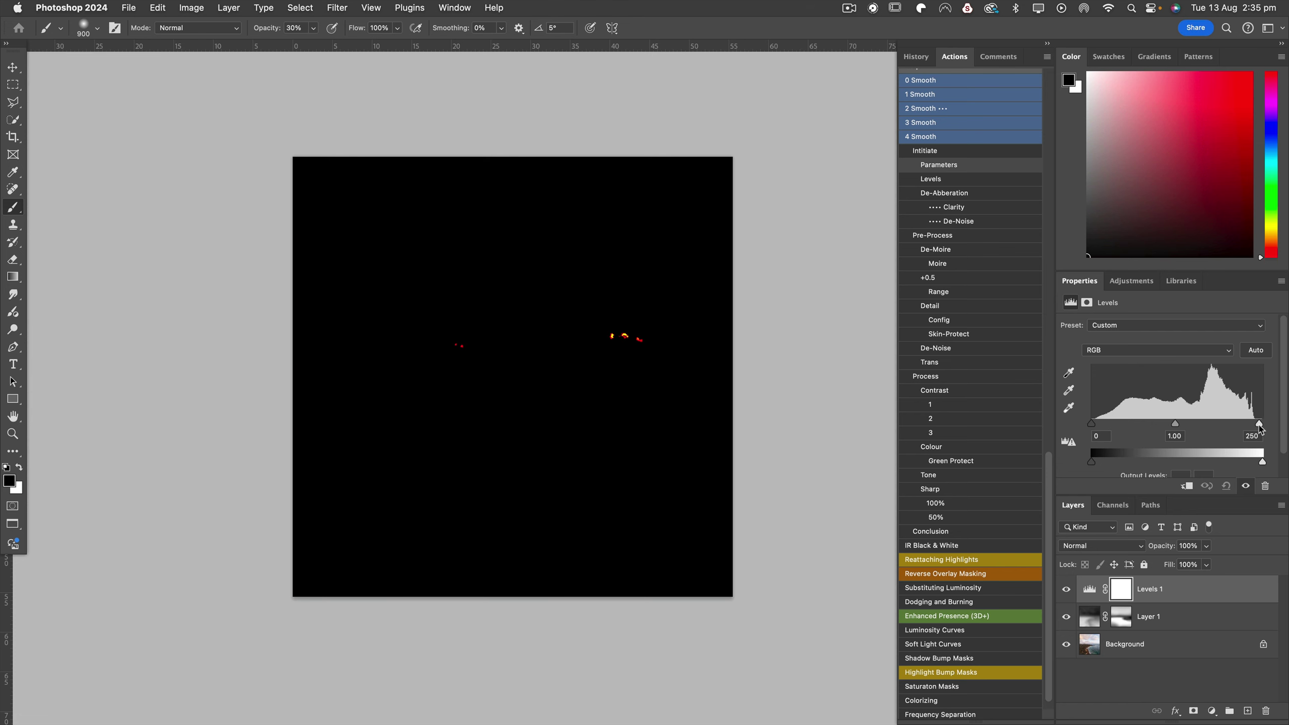
left_click_drag(1260, 428, 1260, 428)
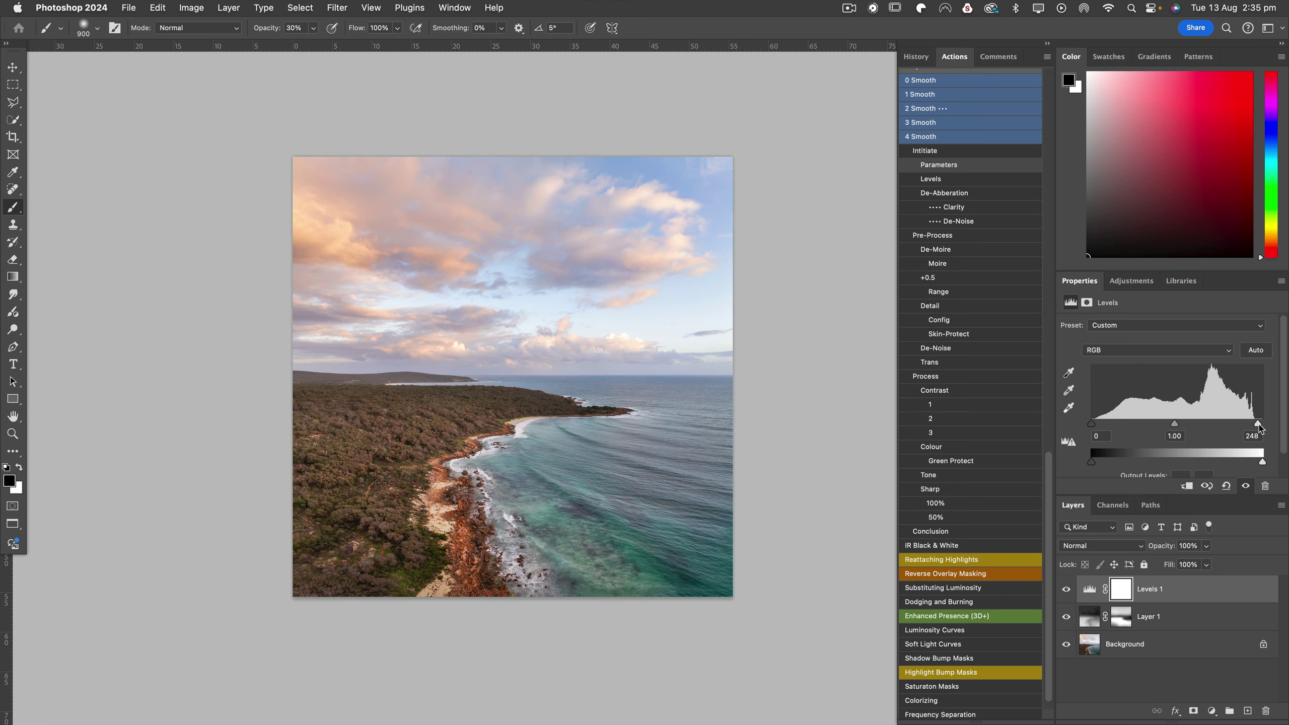
left_click(1259, 424, "alt")
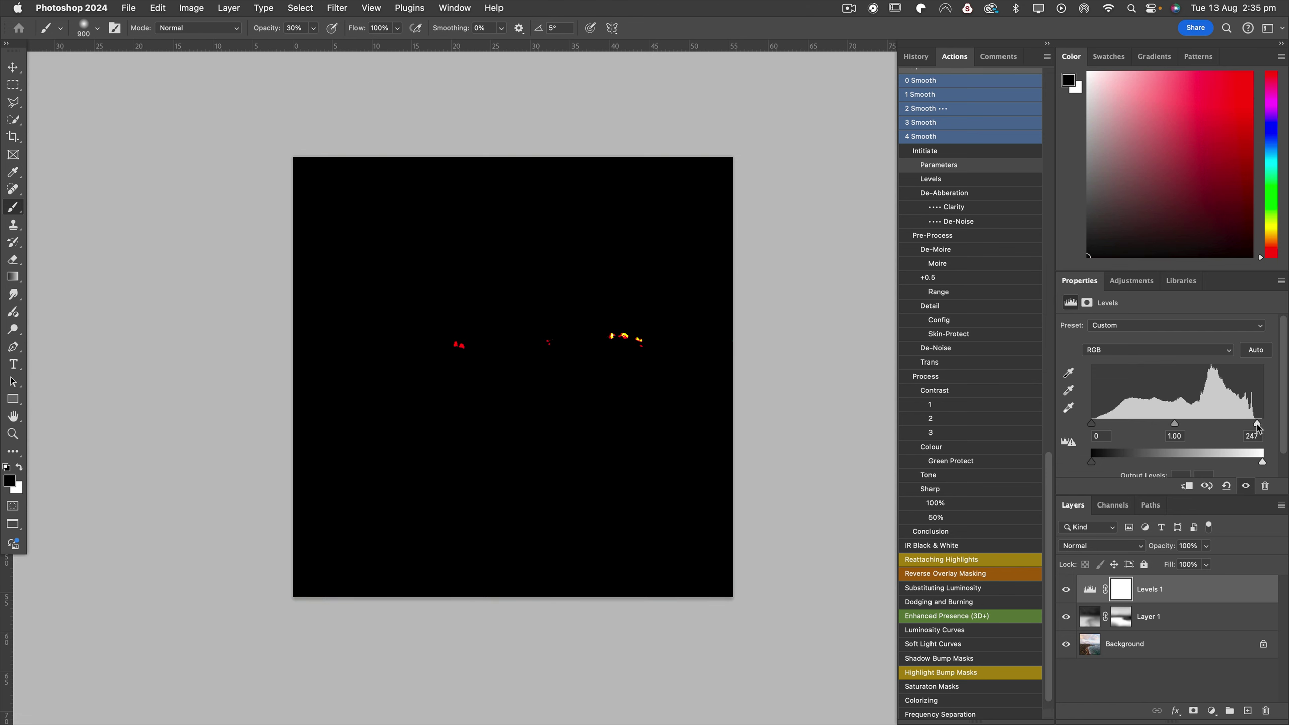
left_click_drag(1260, 428, 1259, 428)
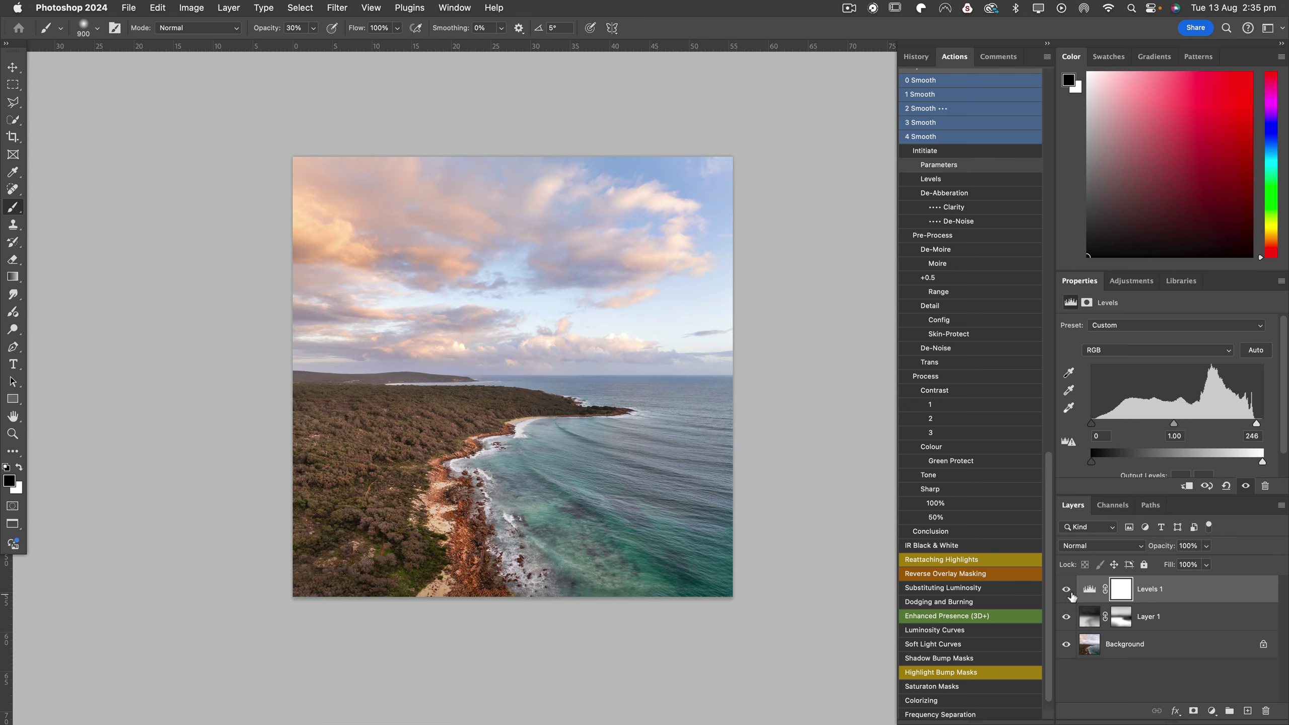
left_click(1070, 594)
left_click(1068, 591)
left_click(1068, 592)
left_click(1068, 592)
- Invert the Levels mask, paint white at 100% with a 1600 brush, then compare
key("super+i")
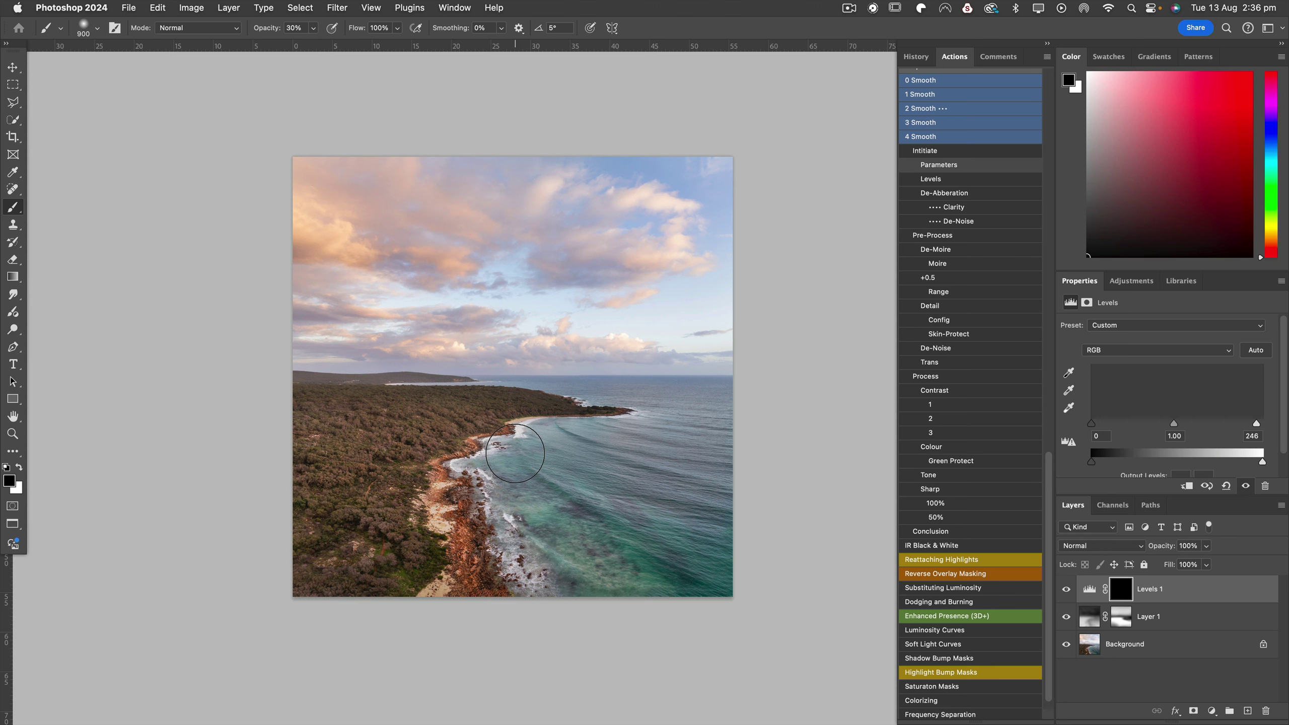
key("bracketright")
key("bracketright")
key("bracketright")
key("bracketright")
key("bracketright")
key("bracketright")
key("bracketright")
key("x")
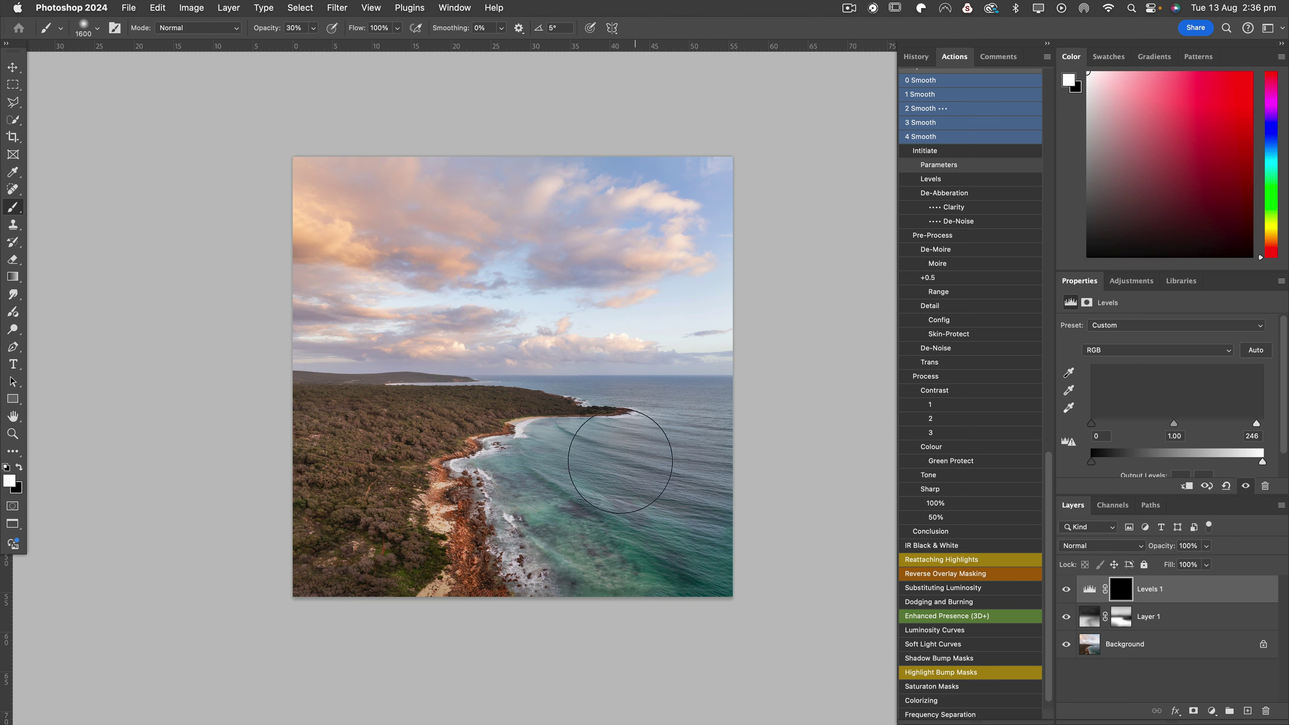
key("0")
mouse_move(676, 438)
left_mouse_down()
mouse_move(753, 435)
mouse_move(633, 413)
mouse_move(471, 412)
mouse_move(269, 439)
left_mouse_up()
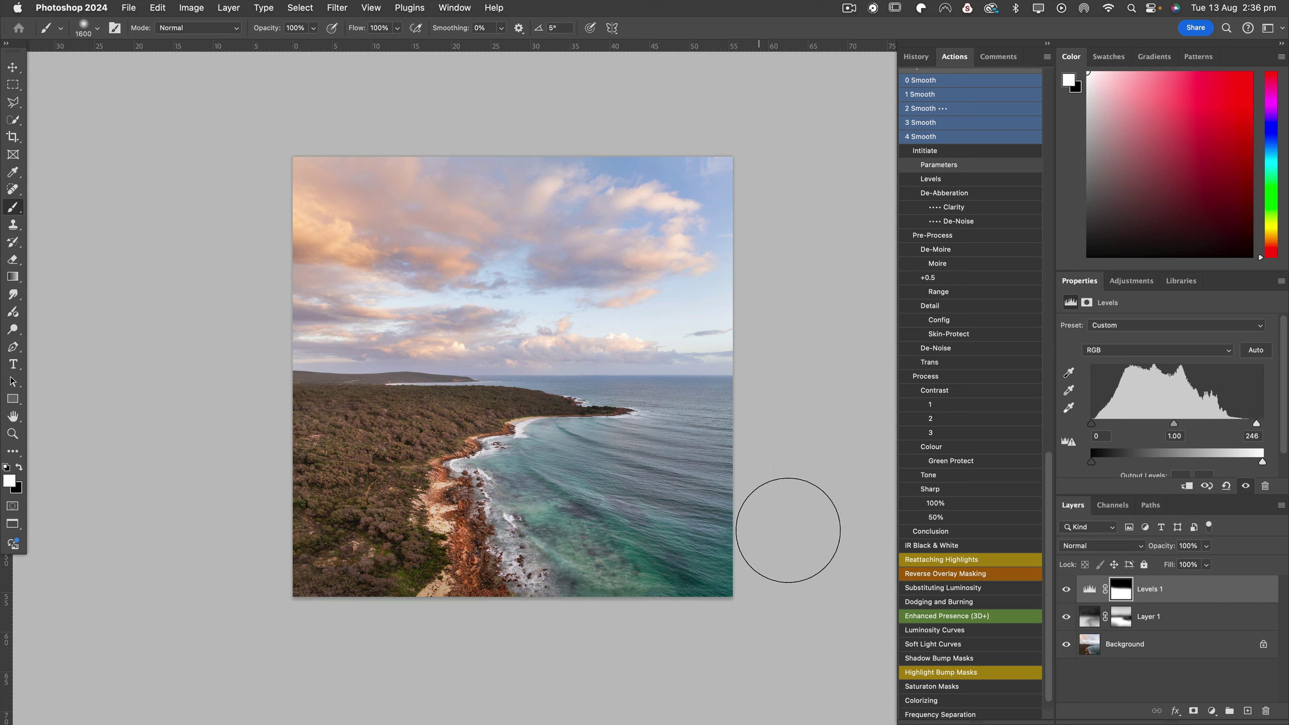
left_click(1067, 591)
left_click(1067, 590)
left_click(1067, 591)
left_click(1066, 590)
- Add a Selective Color layer adjusting Reds to Cyan −43 and Yellow +42, then compare
left_click(1132, 281)
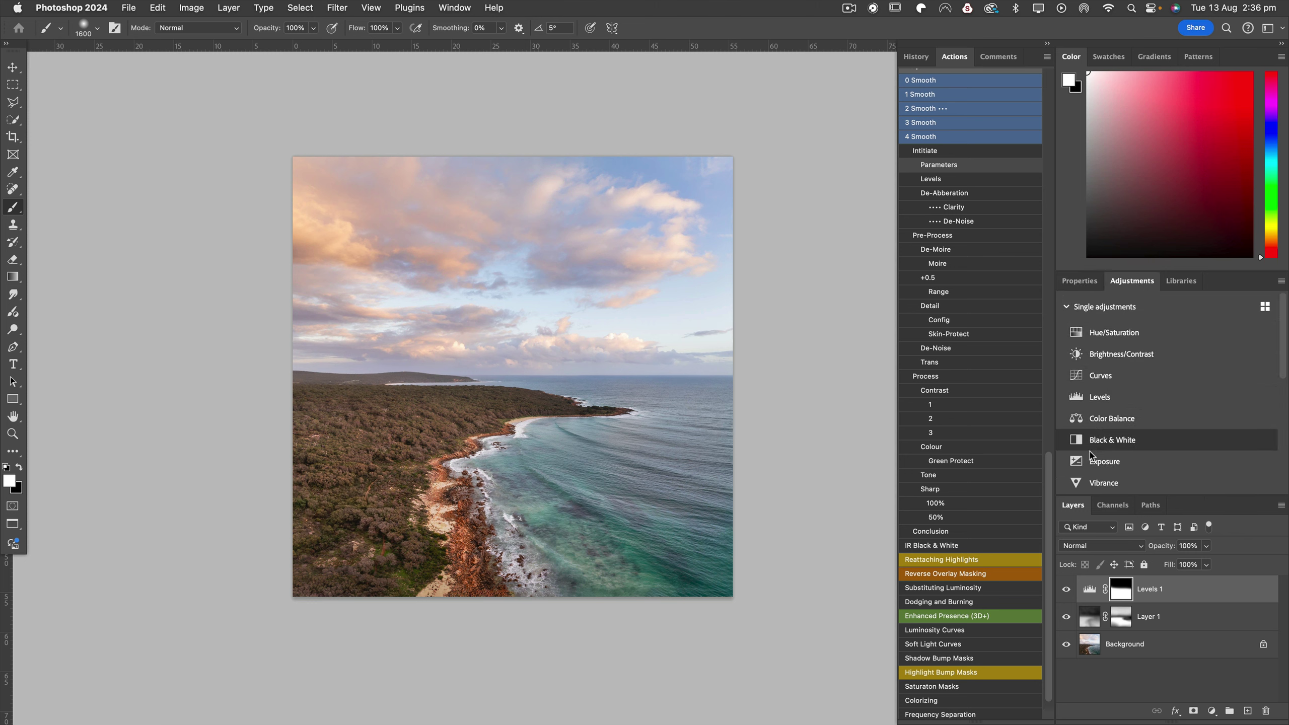
scroll(1083, 455, "down", 4)
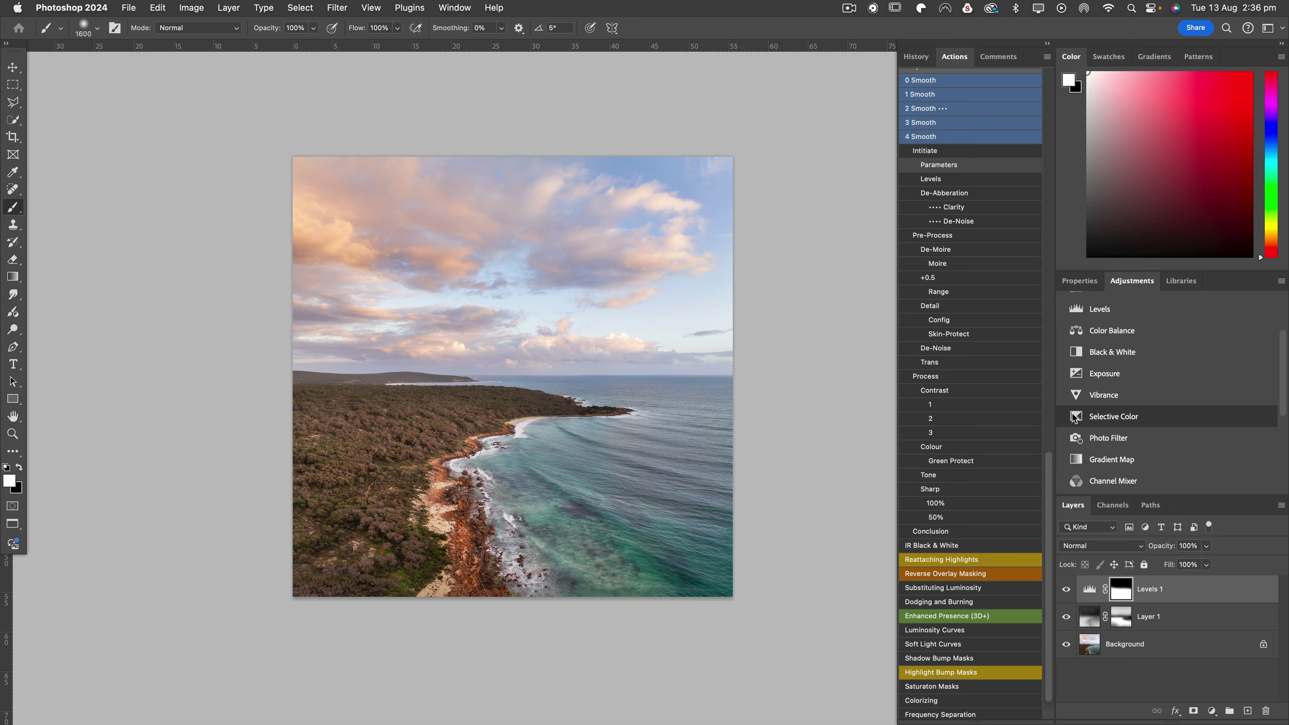
left_click(1074, 418)
left_click(1127, 342)
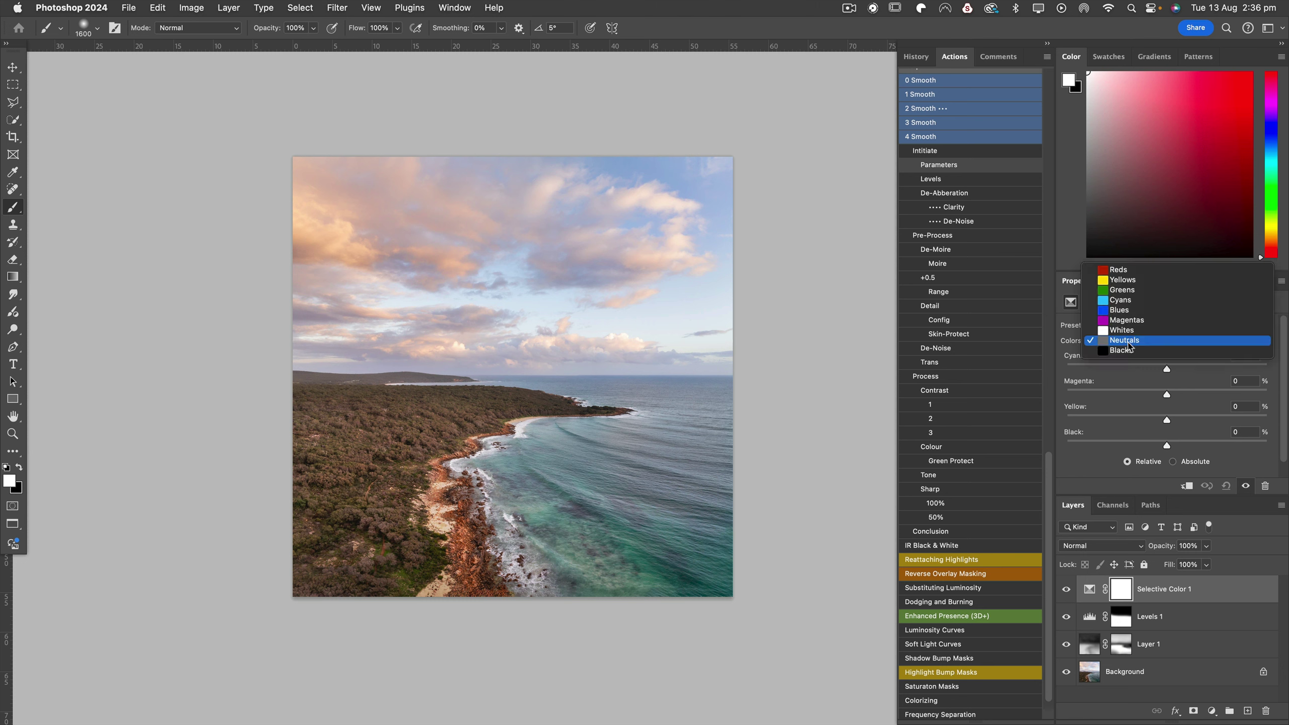
left_click(1114, 269)
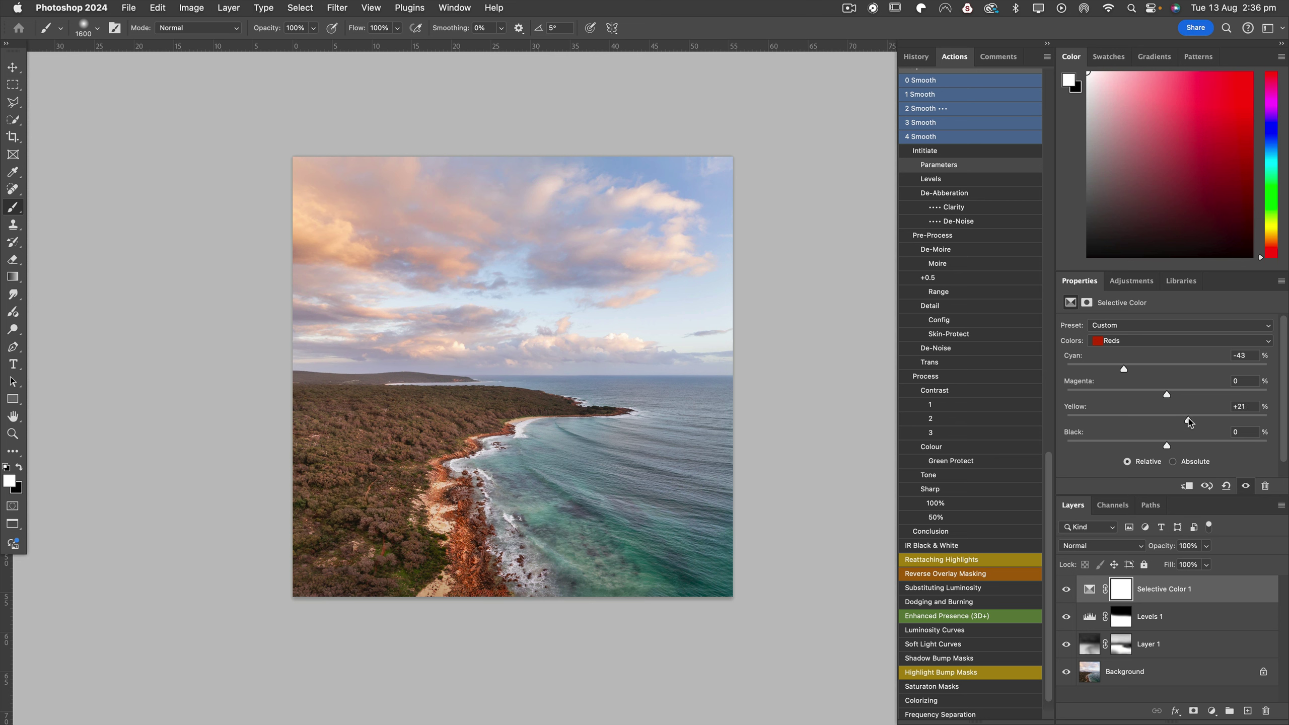
left_click_drag(1189, 422, 1201, 423)
left_click(1066, 590)
left_click(1066, 590)
left_click(1065, 590)
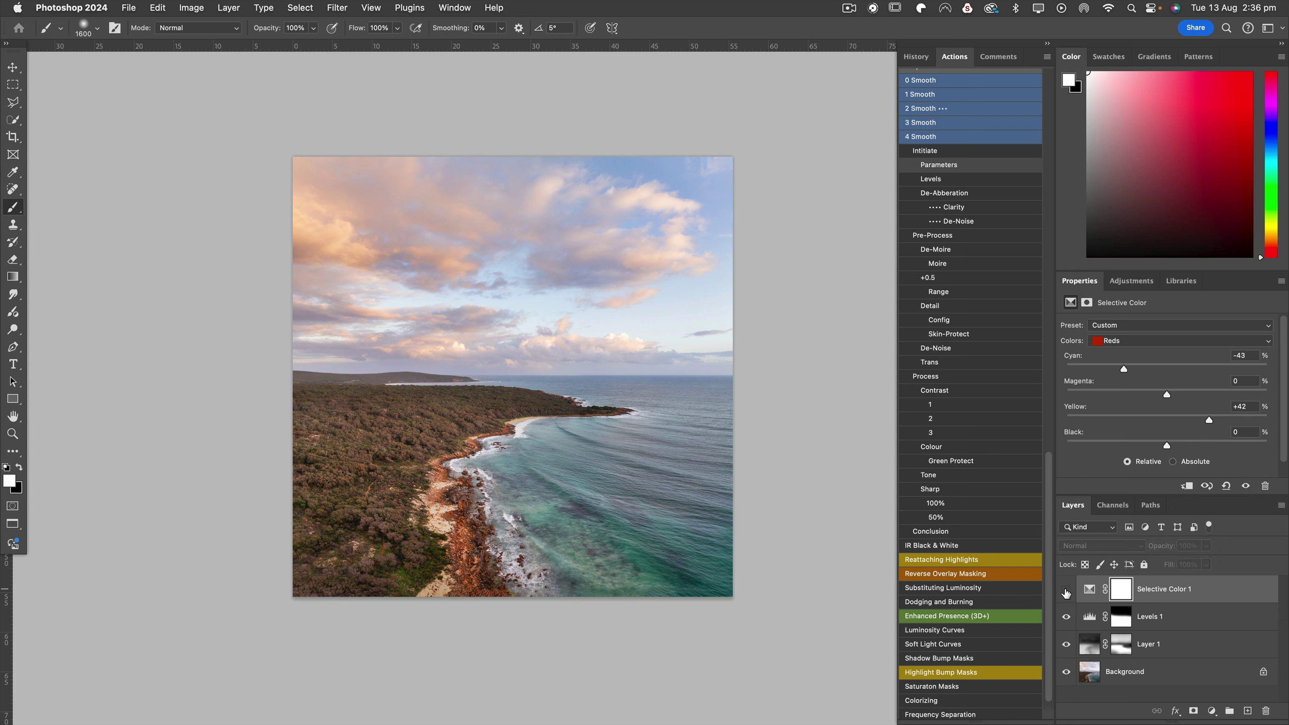
left_click(1066, 590)
left_click(1065, 590)
left_click(1066, 590)
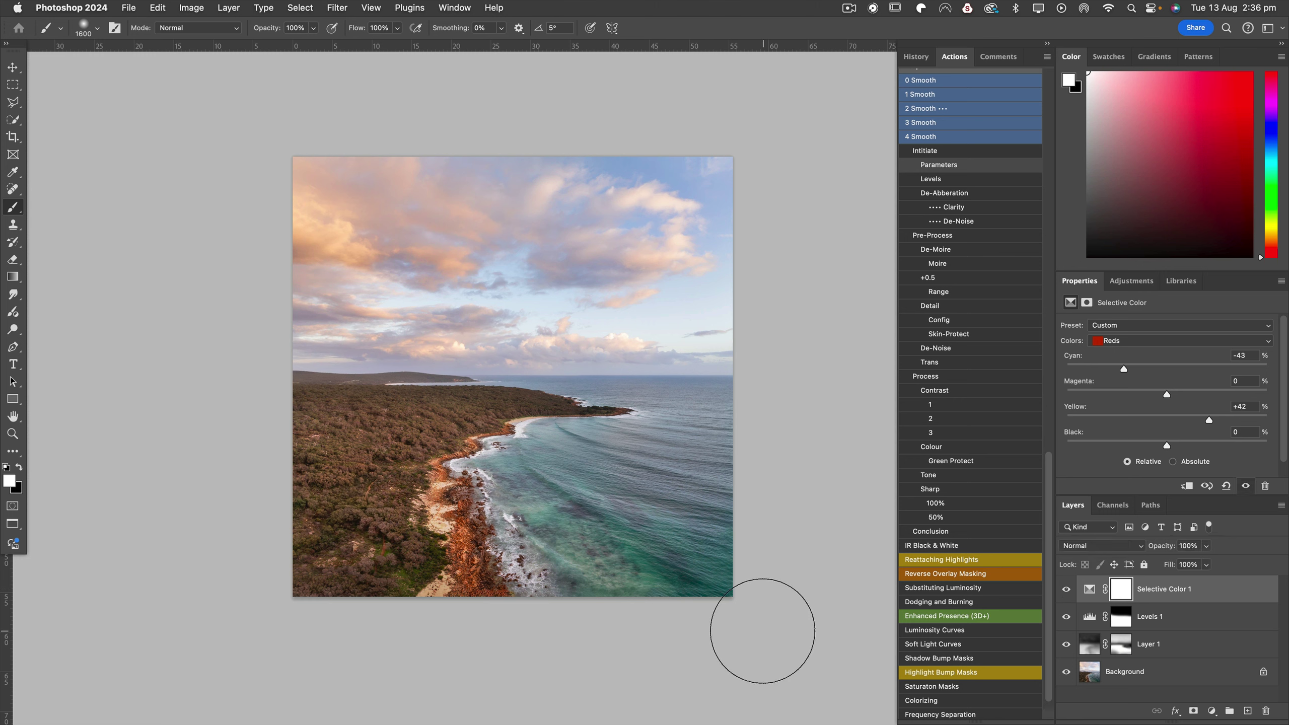
- Paint black on the mask with 1400 then 800 brushes to remove the warming from the forest
key("x")
key("bracketleft")
key("bracketleft")
mouse_move(321, 504)
left_mouse_down()
mouse_move(339, 459)
mouse_move(314, 453)
mouse_move(367, 422)
mouse_move(372, 502)
mouse_move(394, 555)
mouse_move(346, 589)
left_mouse_up()
key("bracketleft")
key("bracketleft")
key("bracketleft")
key("bracketleft")
key("bracketleft")
key("bracketleft")
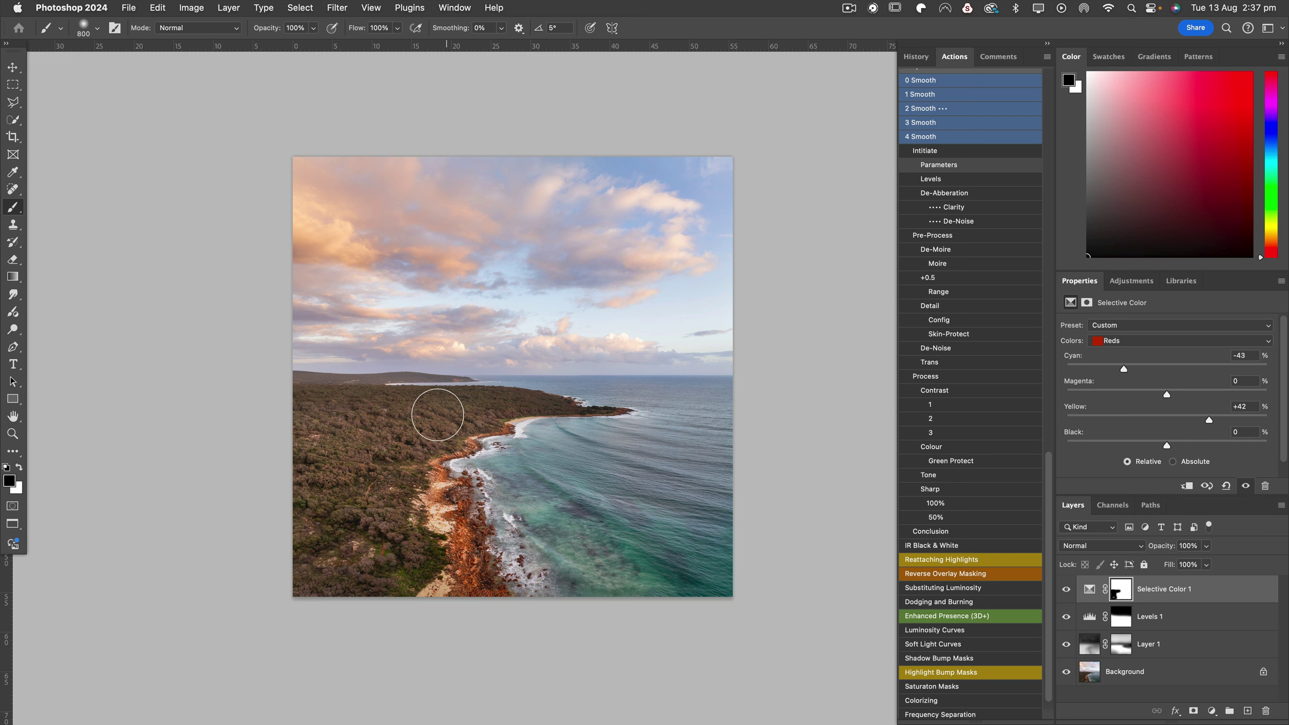
mouse_move(508, 399)
left_mouse_down()
mouse_move(245, 414)
mouse_move(304, 403)
left_mouse_up()
key("backslash")
key("backslash")
- Toggle the masked Selective Color adjustment on and off to compare
left_click(1066, 590)
left_click(1066, 590)
left_click(1066, 590)
left_click(1066, 590)
left_click(1066, 590)
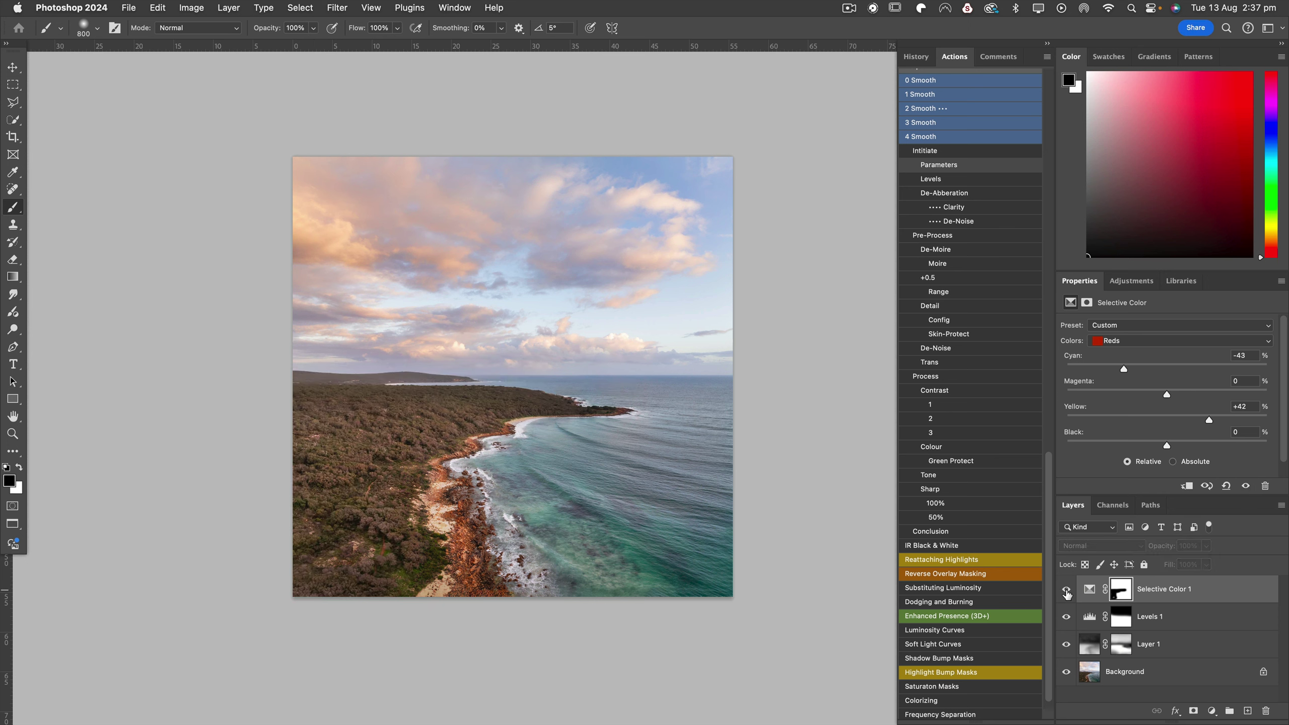
left_click(1067, 590)
left_click(1066, 590)
left_click(1066, 590)
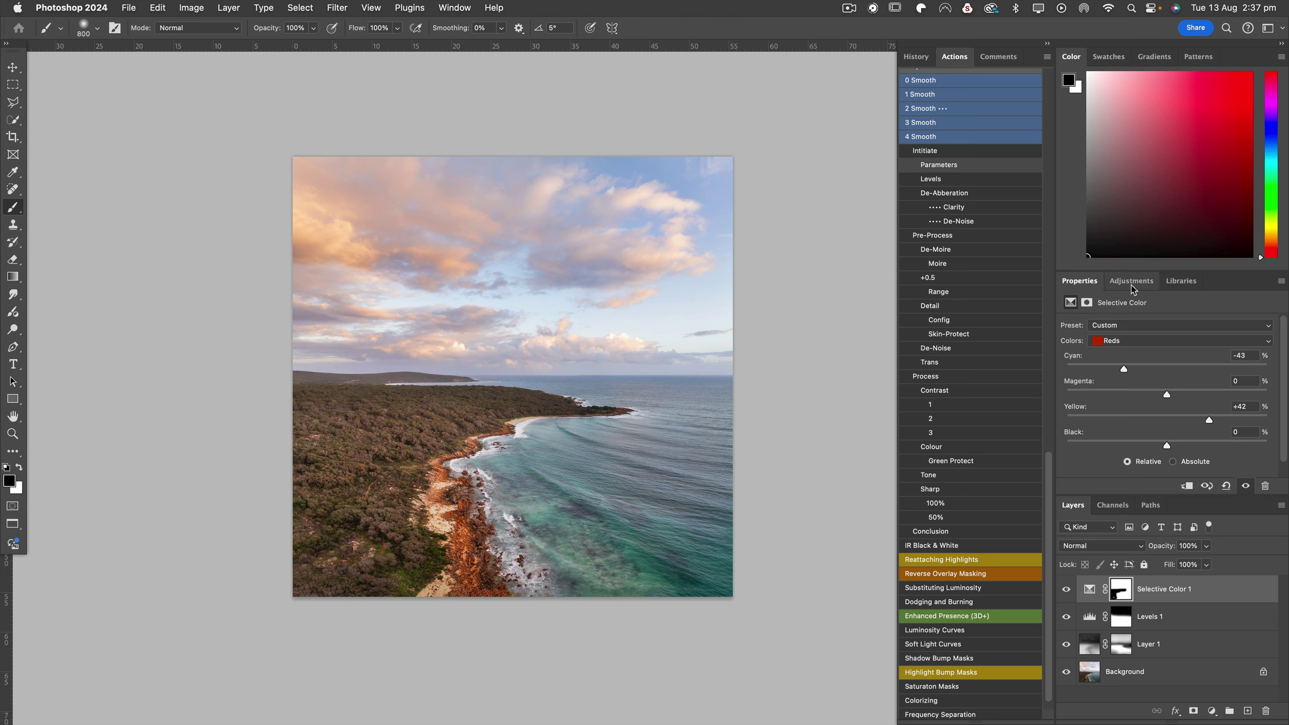
- Shift the Greens toward cyan with less yellow and compare the adjustment on and off
left_click(1143, 342)
left_click(1132, 361)
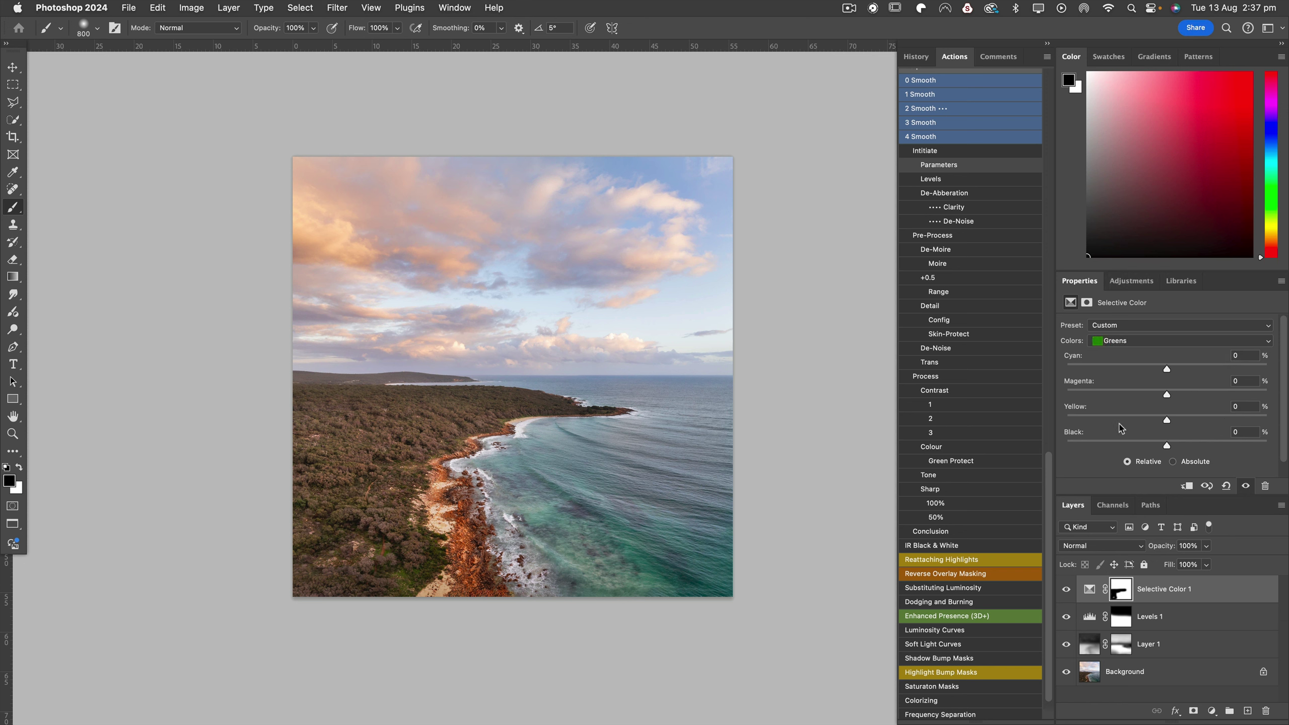
left_click_drag(1102, 368, 1243, 369)
left_click_drag(1167, 421, 1092, 429)
left_click(1134, 342)
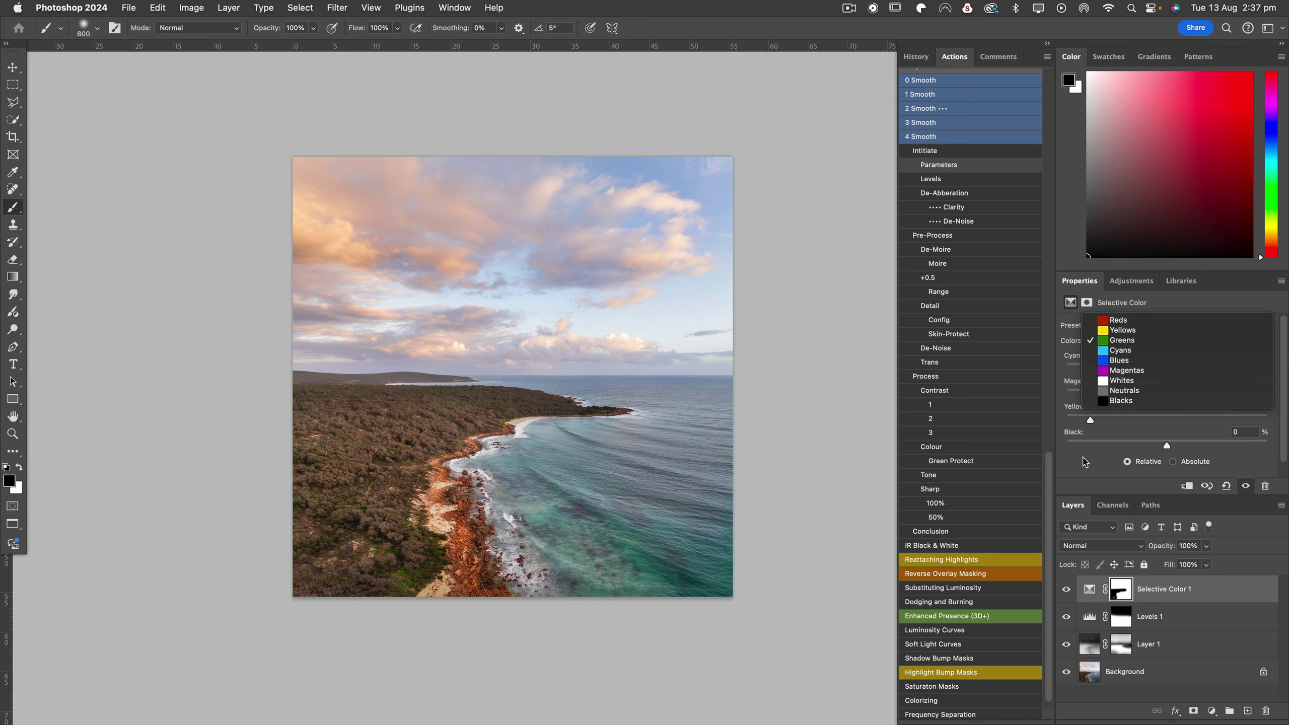
left_click(1121, 341)
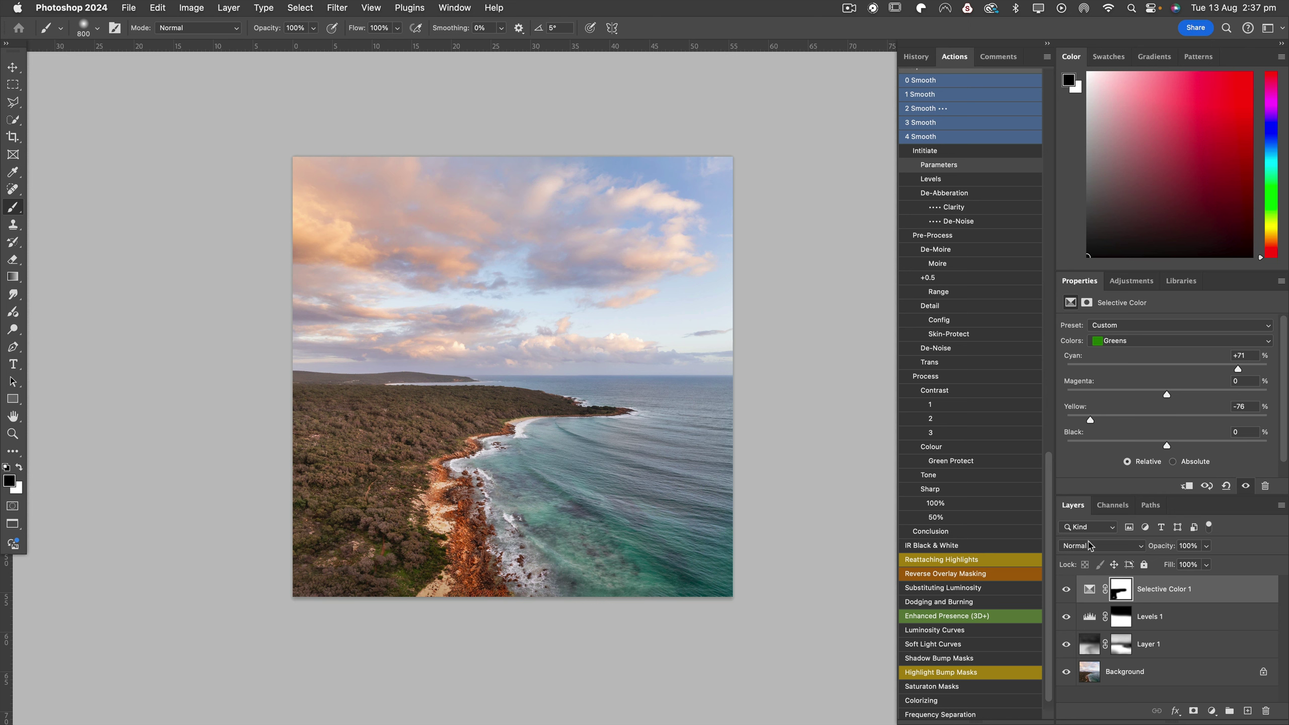
left_click(1067, 590)
left_click(1067, 589)
left_click(1067, 590)
left_click(1067, 589)
left_click(1067, 590)
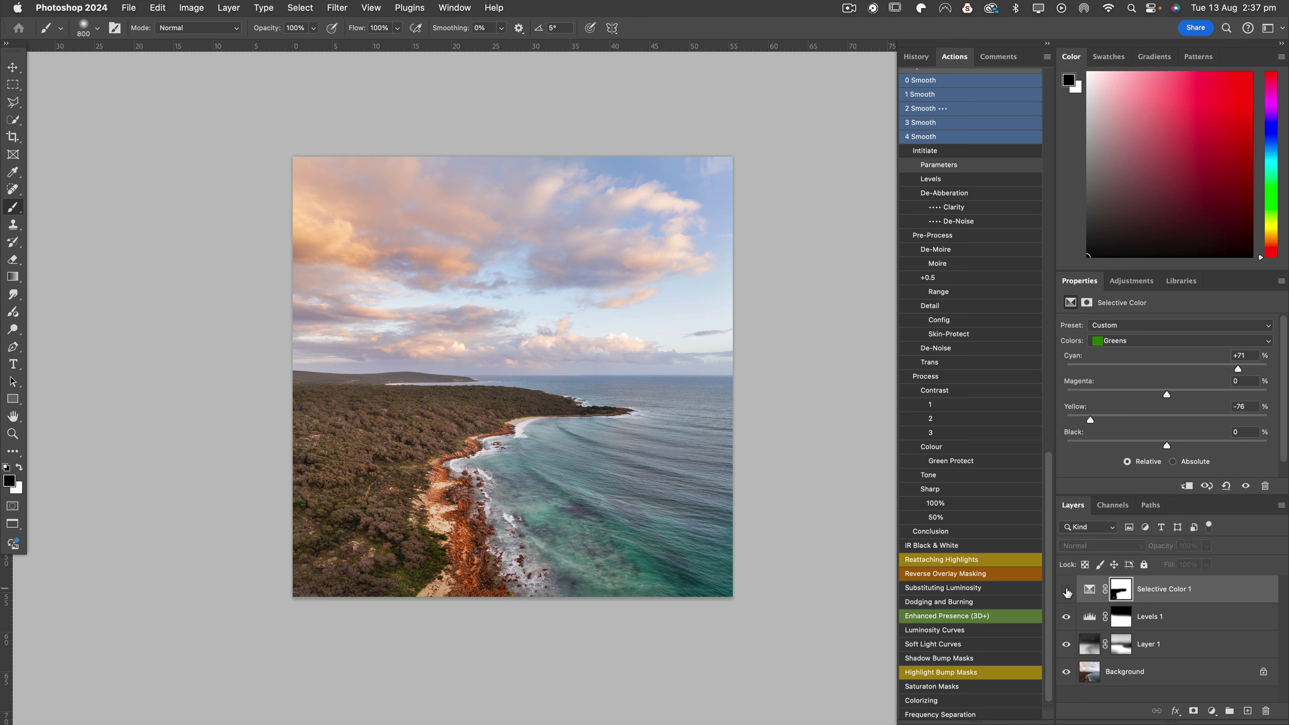
left_click(1067, 590)
left_click(1067, 590)
left_click(1066, 590)
- Set the Cyans range to Cyan +33 and Yellow −22, then toggle the layer to compare
left_click(1135, 341)
left_click(1135, 350)
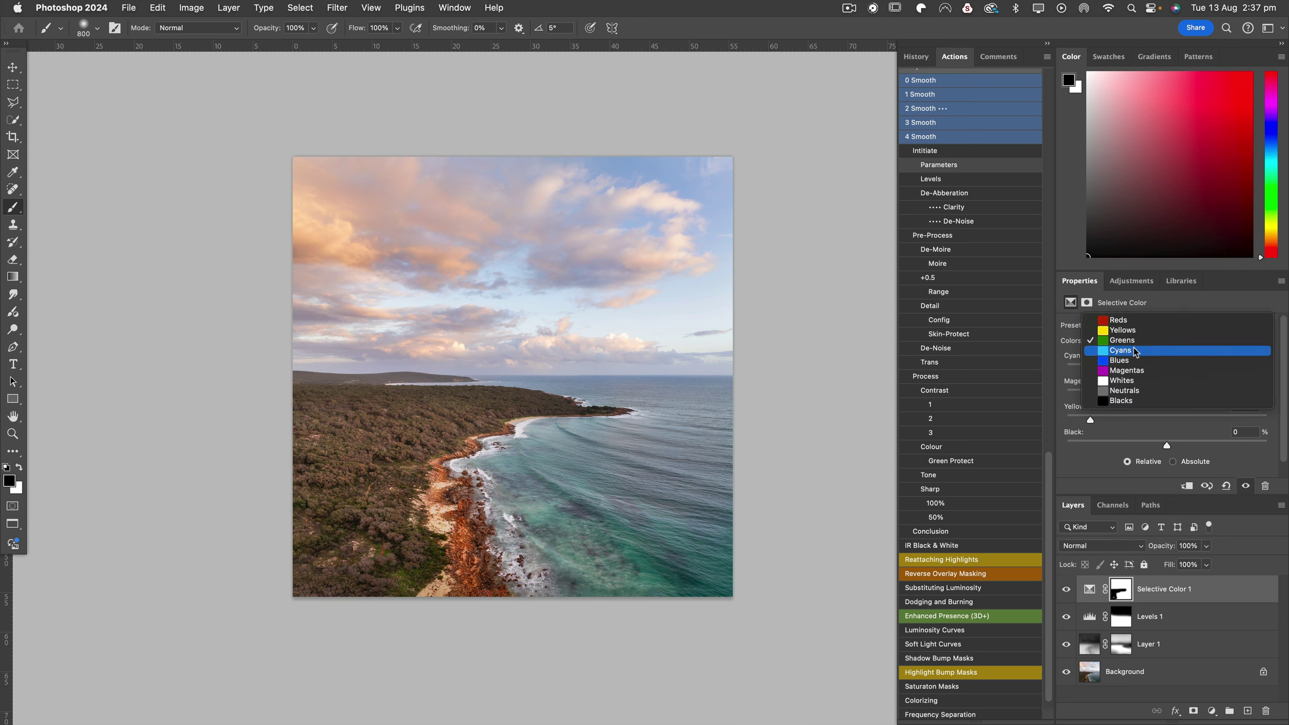
left_click_drag(1166, 369, 1202, 372)
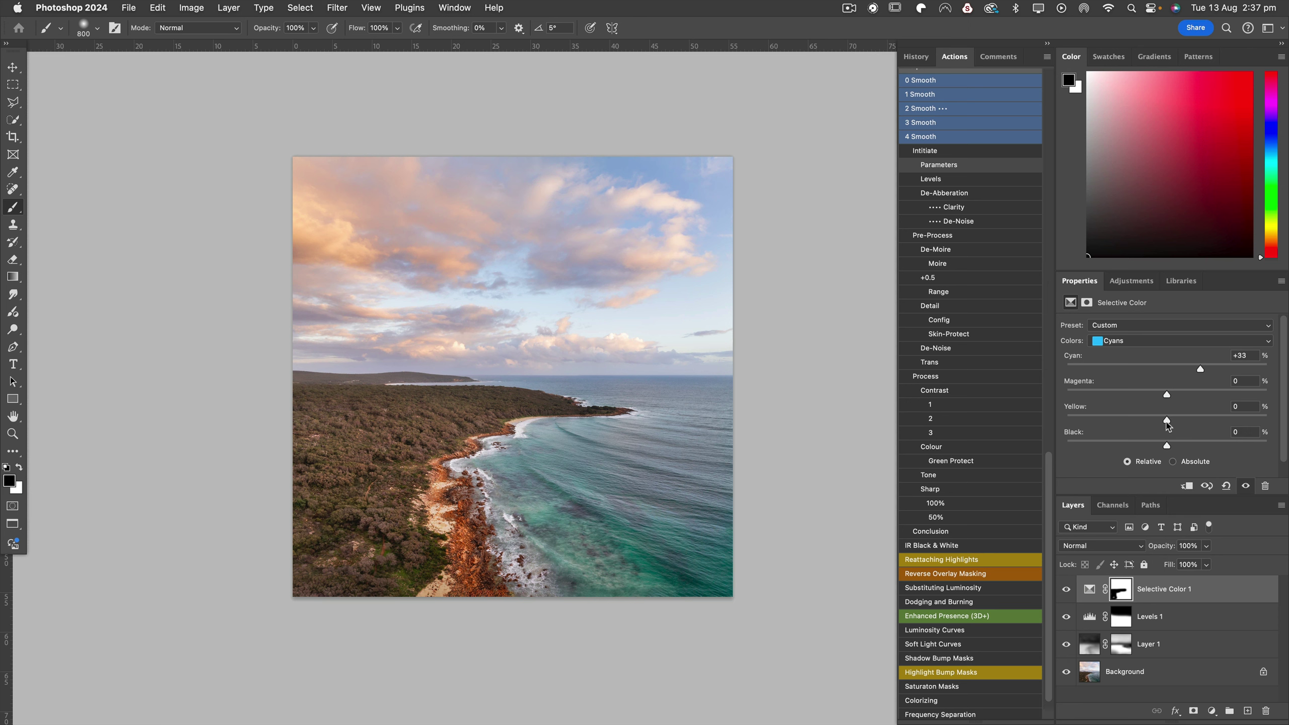
left_click_drag(1167, 422, 1146, 426)
left_click(1066, 589)
left_click(1066, 590)
left_click(1066, 589)
left_click(1067, 590)
left_click(1066, 589)
left_click(1066, 590)
- Flick between the full edit and the original Background shown alone
left_click(1066, 671, "alt")
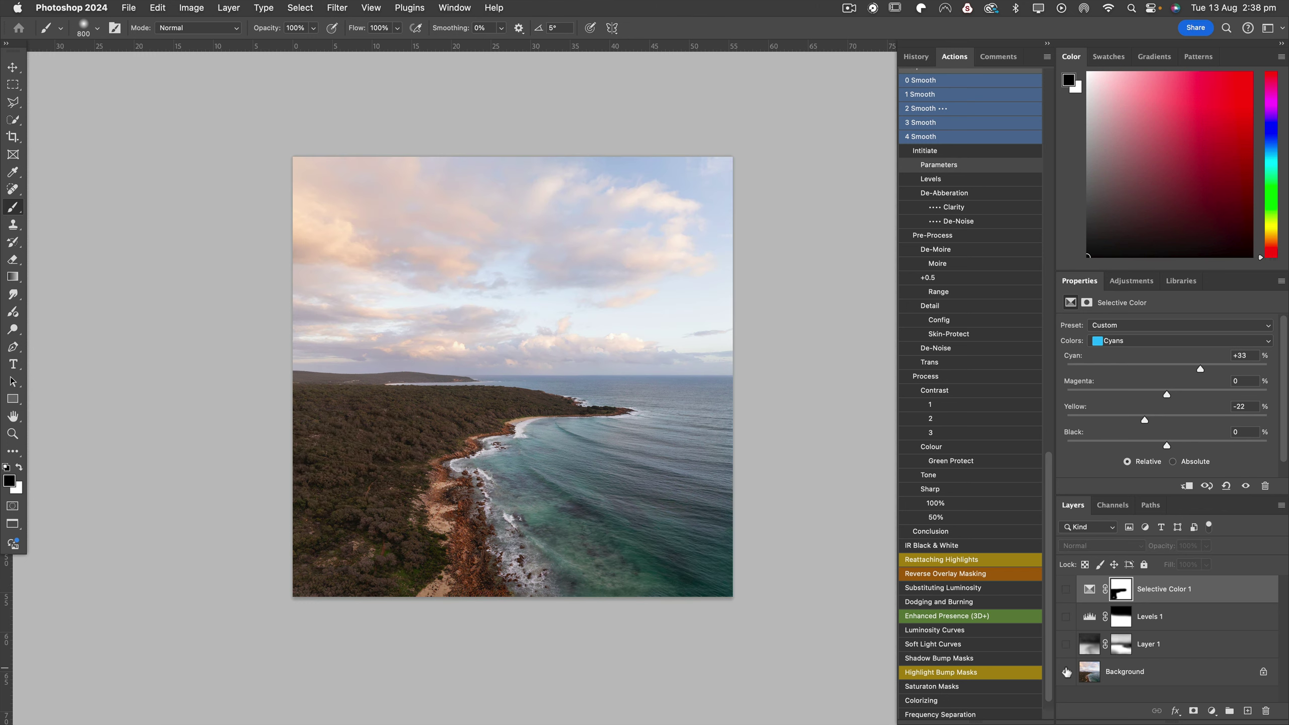
left_click(1066, 672, "alt")
left_click(1067, 671, "alt")
left_click(1066, 671, "alt")
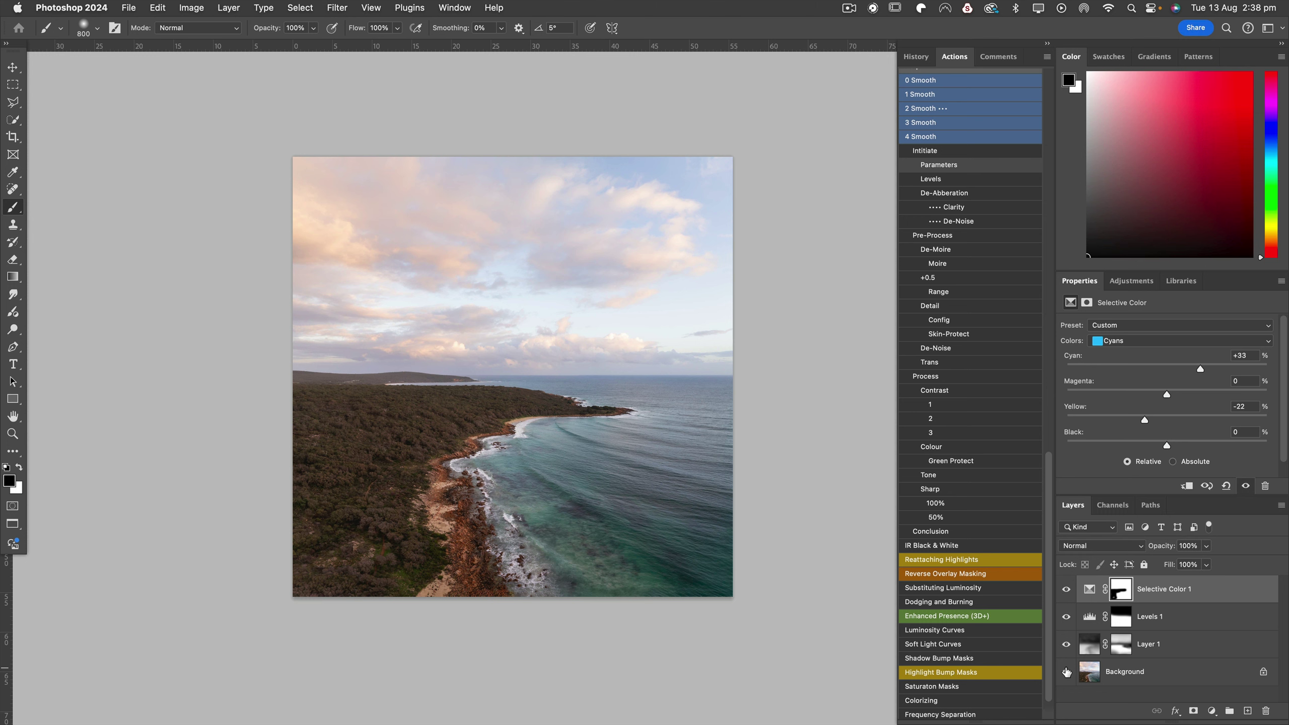
left_click(1066, 672, "alt")
left_click(1066, 671, "alt")
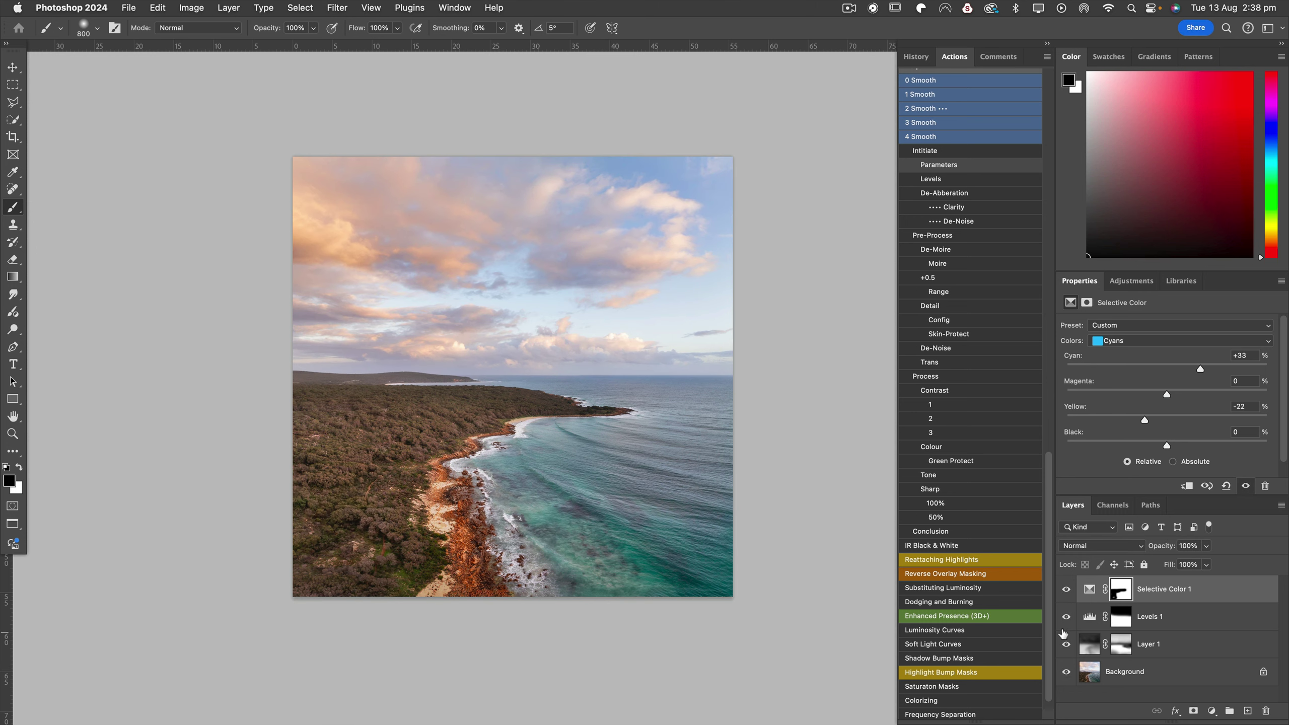
- Refine Layer 1's mask around the headland with 250, 60 and 35 brushes, zoomed in
left_click(1122, 645)
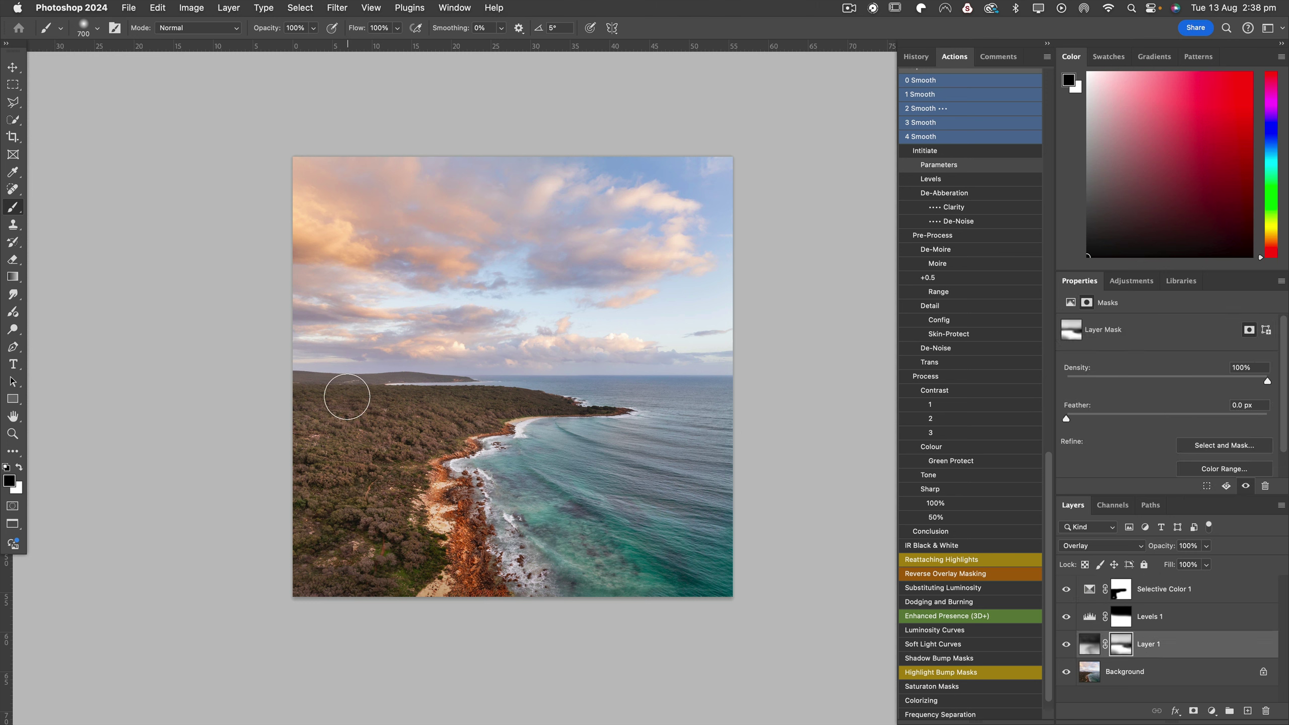
key("bracketleft")
key("bracketleft")
key("bracketleft")
key("bracketleft")
key("bracketleft")
key("bracketleft")
key("bracketleft")
key("bracketleft")
key("bracketleft")
key("x")
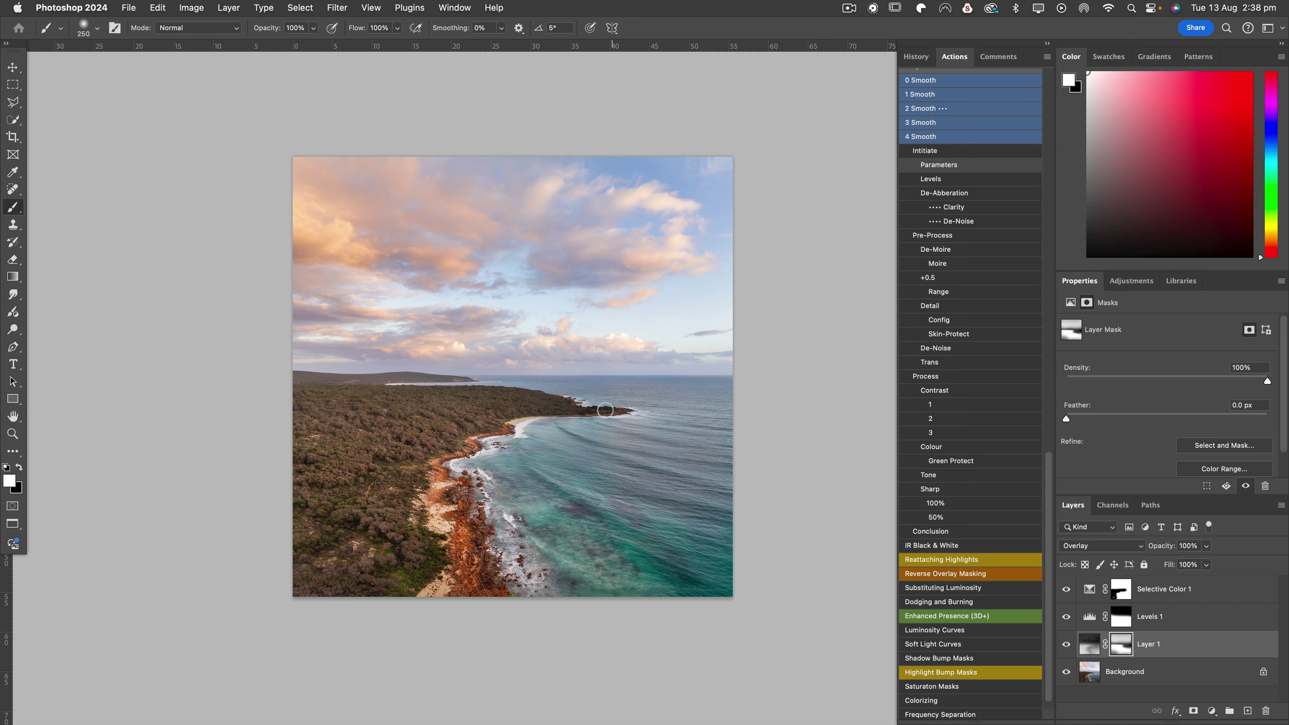
key("super+equal")
key("super+equal")
key("super+equal")
key("super+equal")
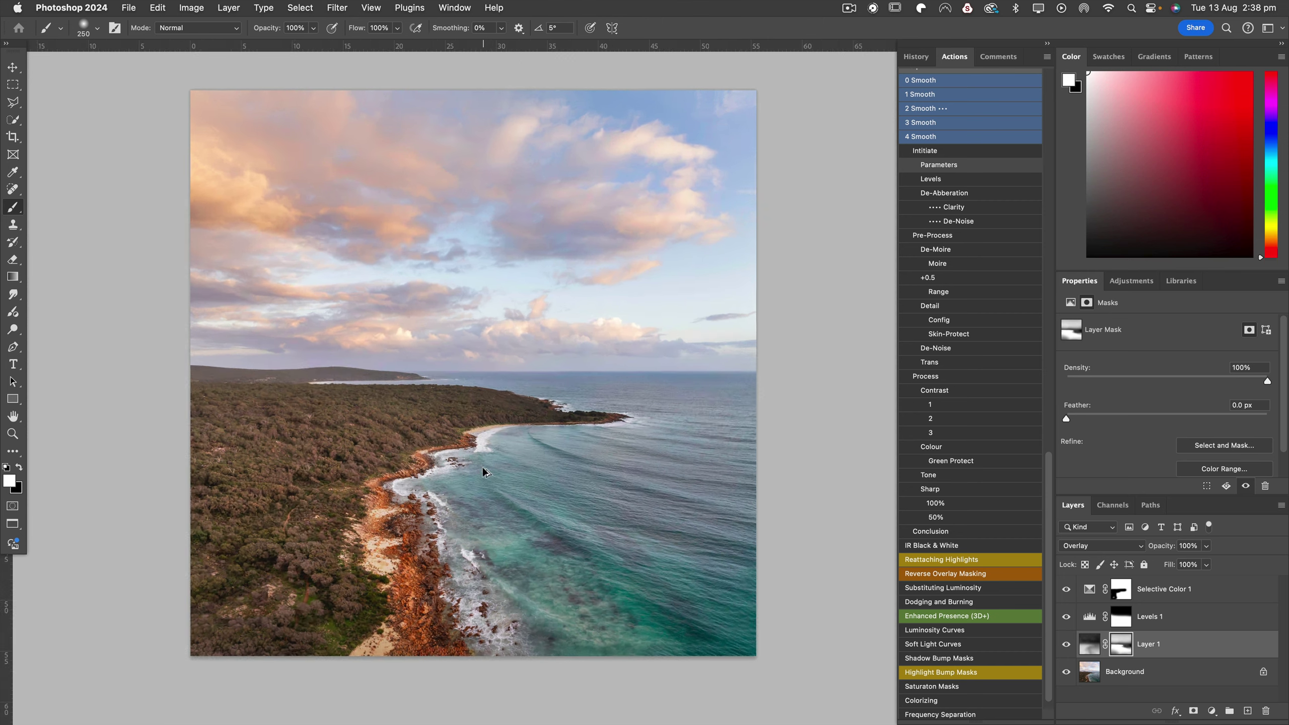
key("bracketleft")
key("bracketleft")
key("bracketleft")
key("bracketleft")
key("bracketleft")
key("bracketleft")
key("bracketleft")
key("bracketleft")
key("bracketleft")
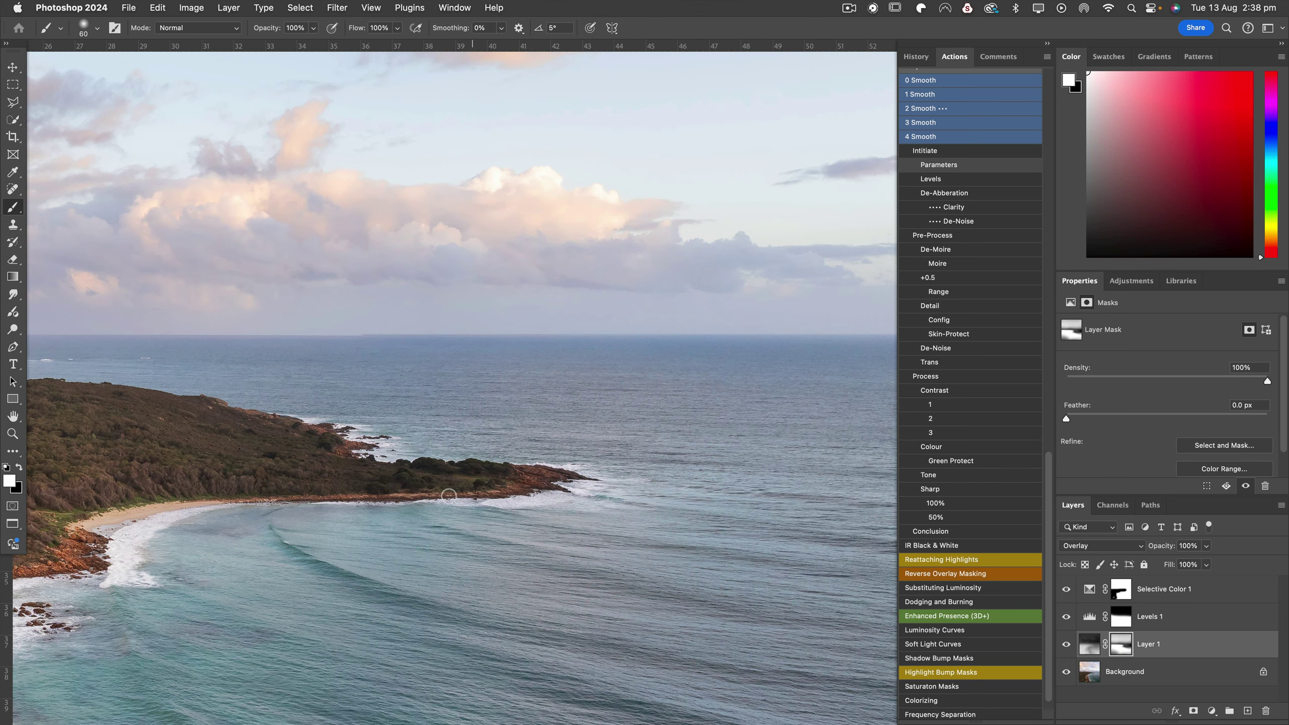
key("x")
key("bracketleft")
key("bracketleft")
key("bracketleft")
key("bracketleft")
key("super+0")
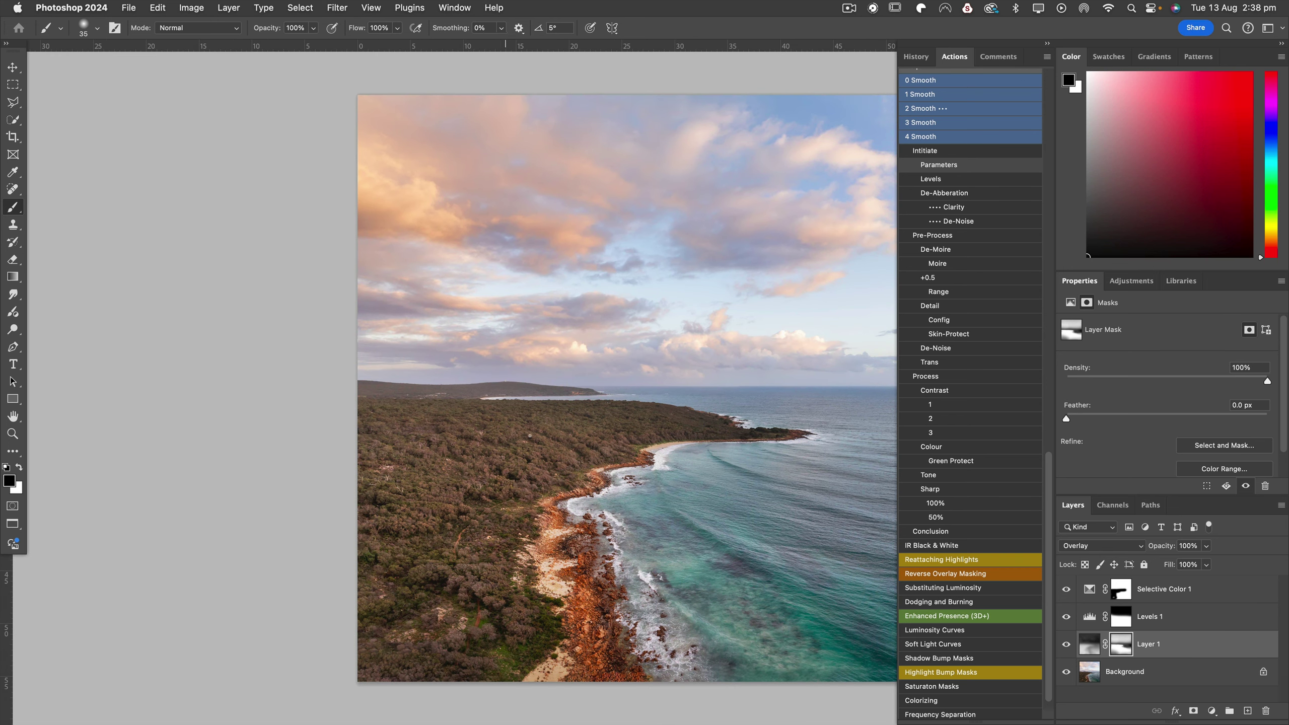
left_click_drag(635, 450, 482, 452)
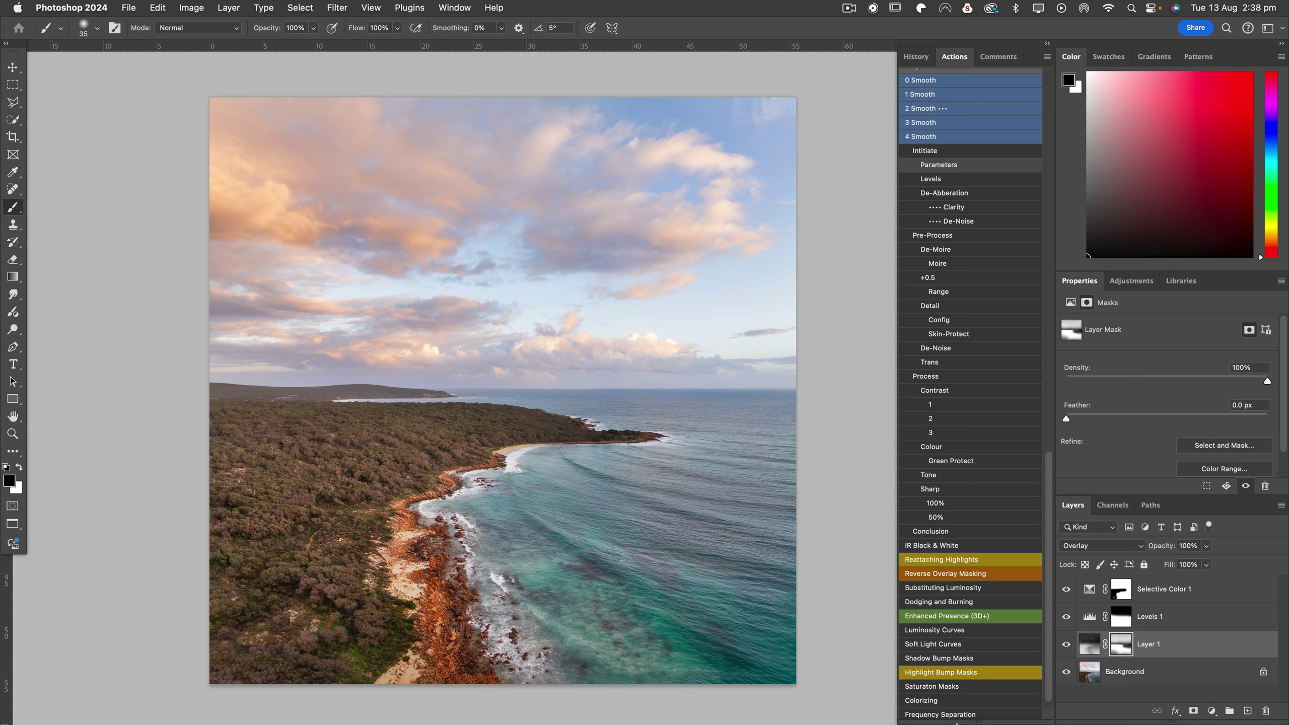
- Compare the finished edit against the original Background shown alone
left_click(1067, 672, "alt")
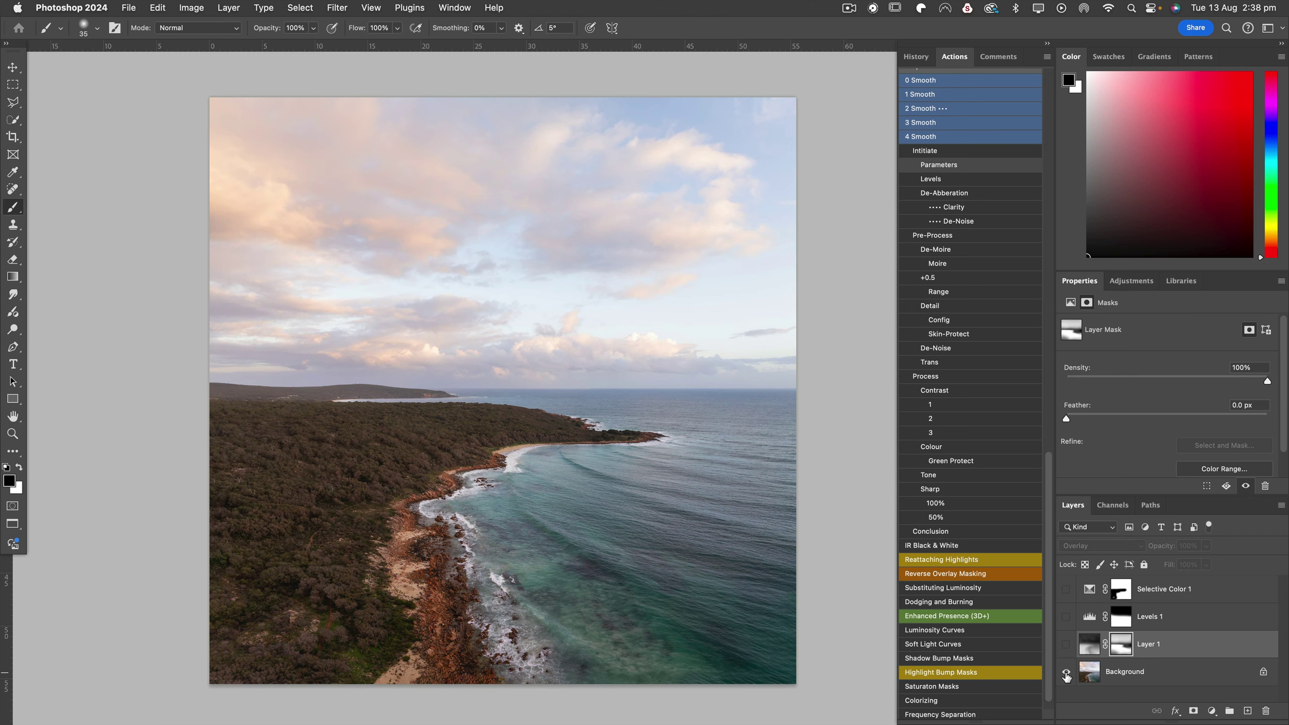
left_click(1066, 671, "alt")
left_click(1067, 672, "alt")
left_click(1067, 672, "alt")
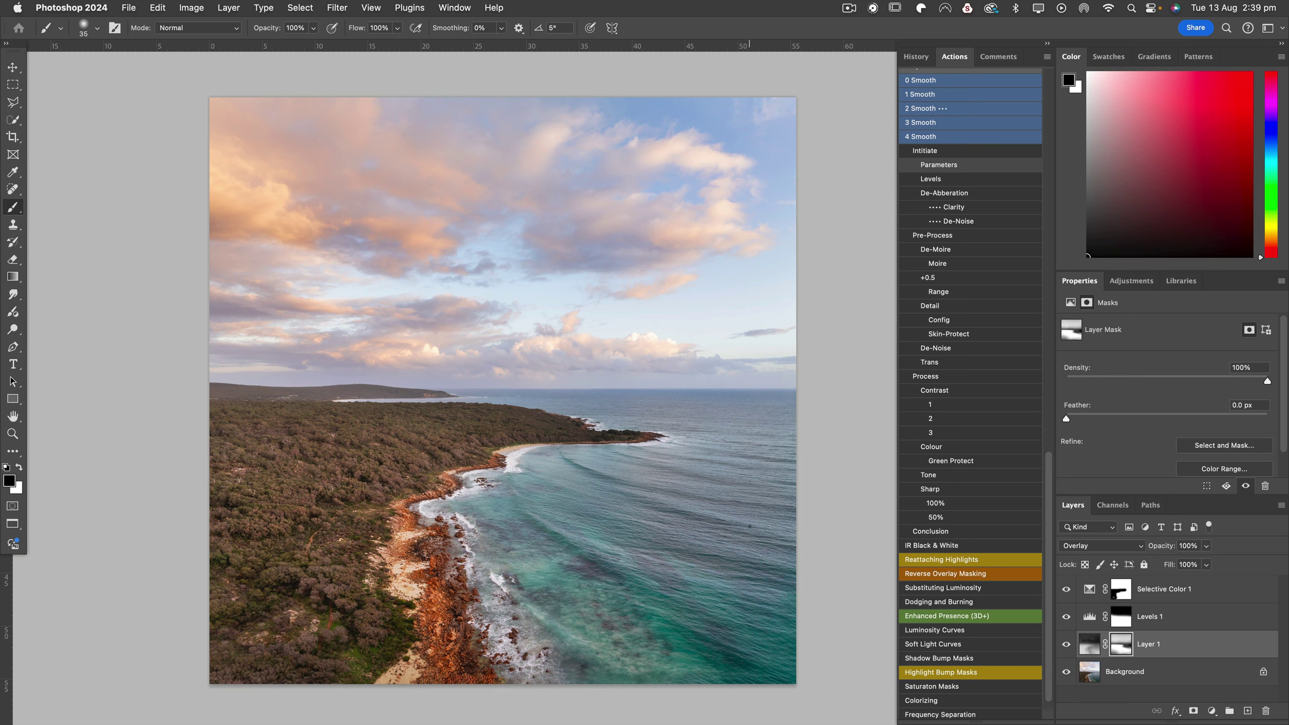
- Flatten all layers into the Background and save RP43200MV3 as an uncompressed TIFF on LaCie
key("super+minus")
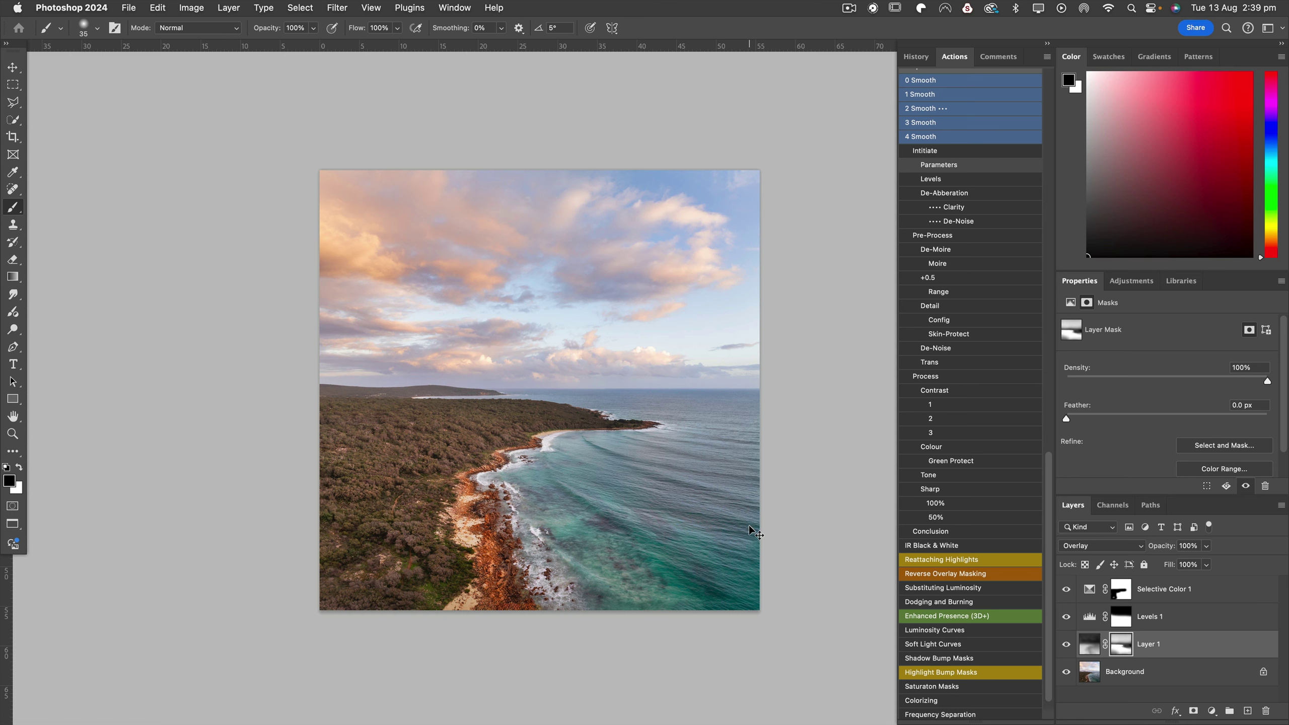
key("super+shift+e")
key("super+shift+s")
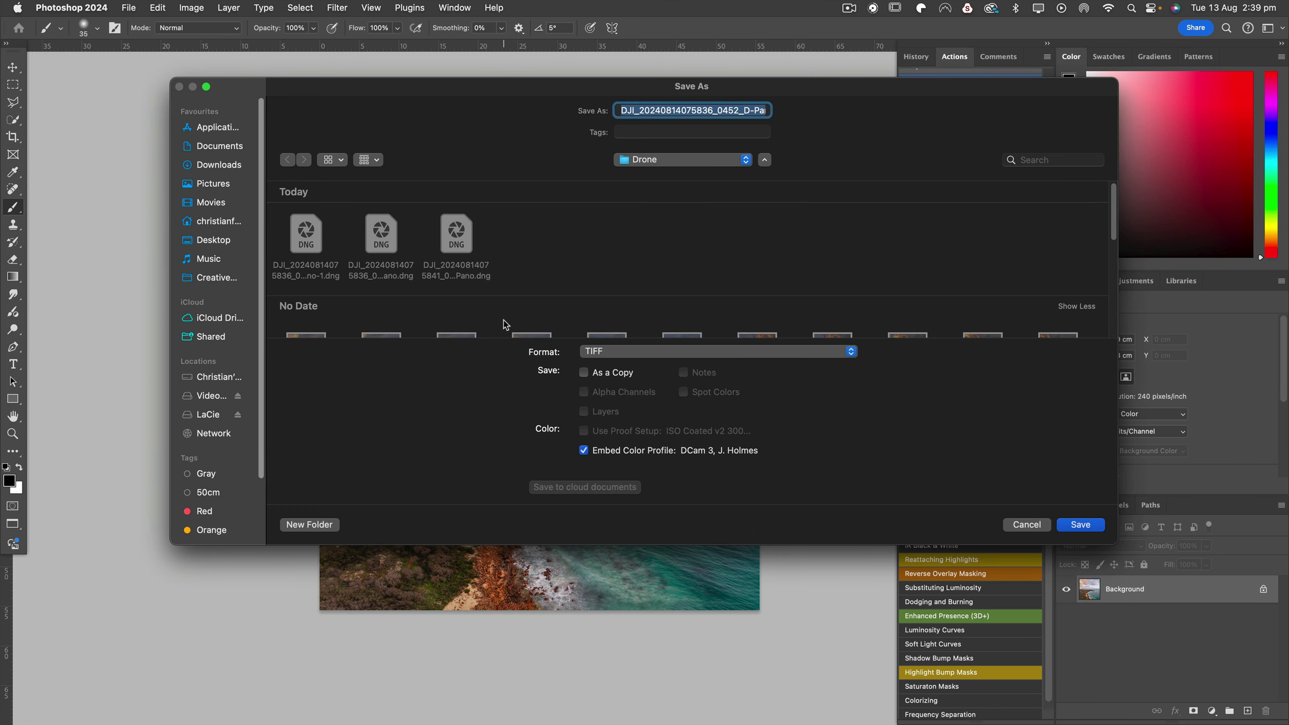
type("RP")
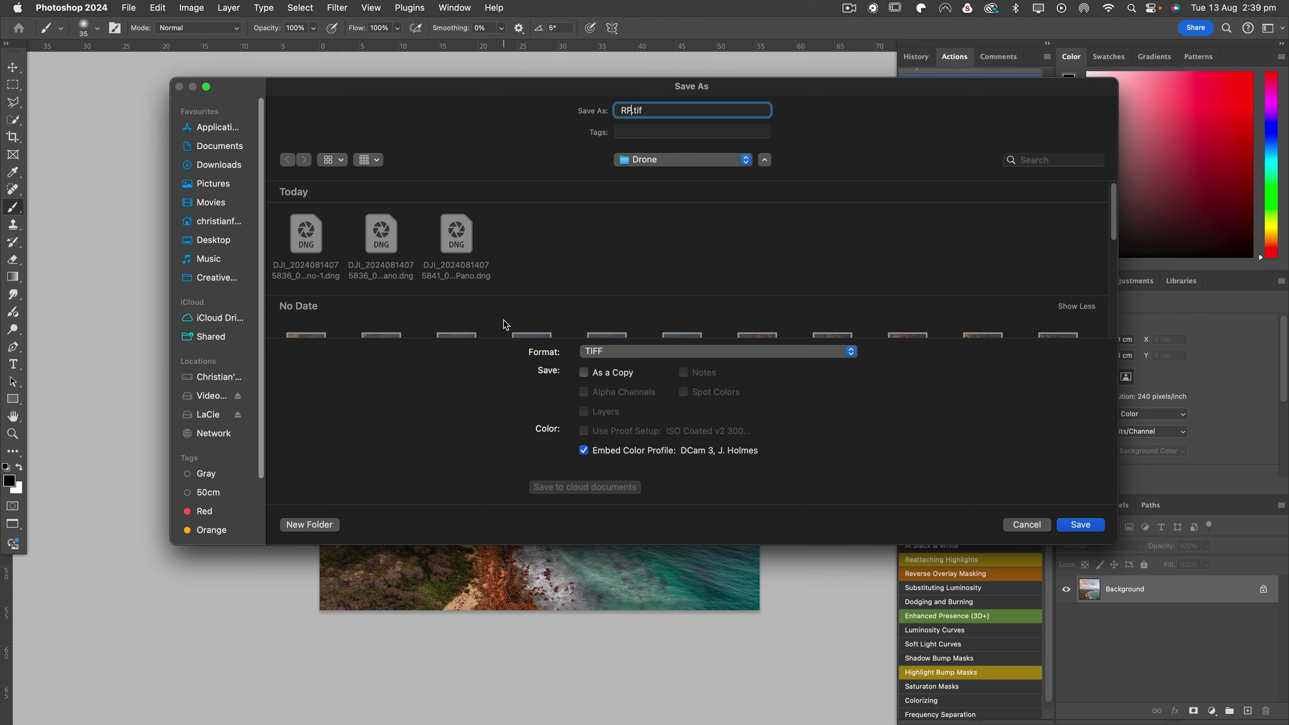
type("43200MV3")
left_click(208, 416)
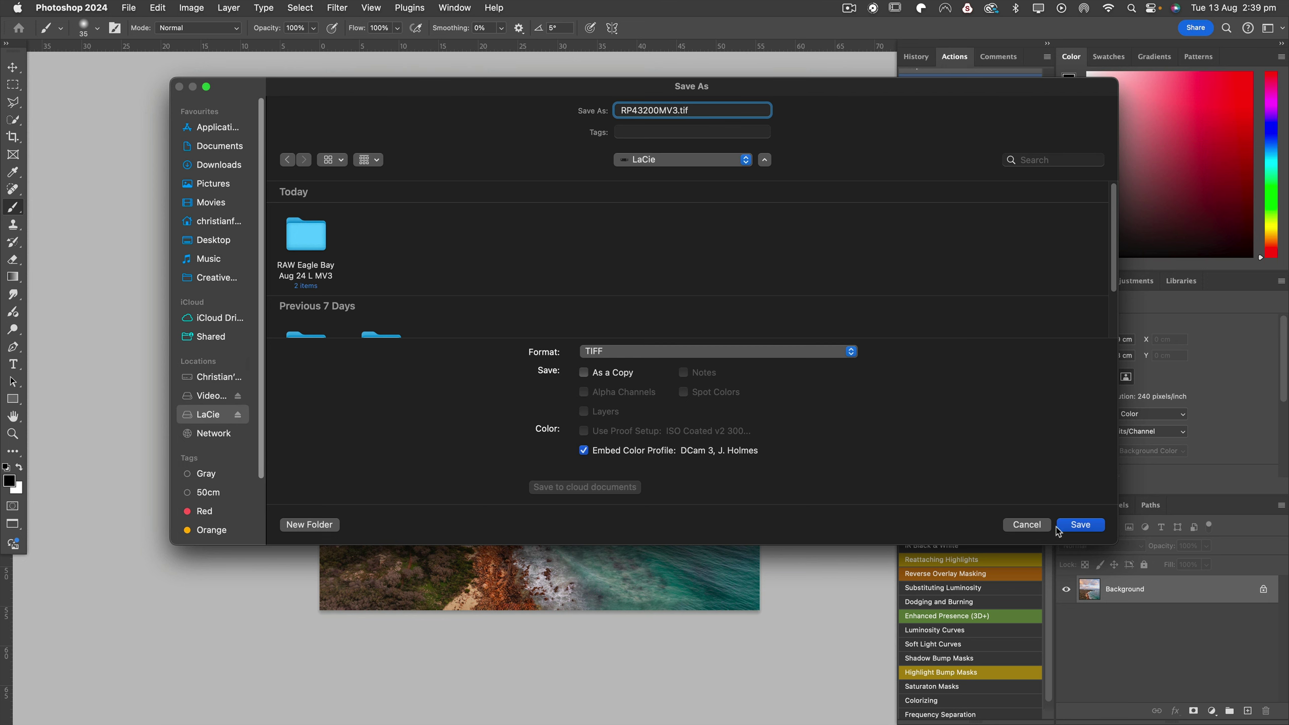
left_click(1071, 526)
left_click(1132, 362)
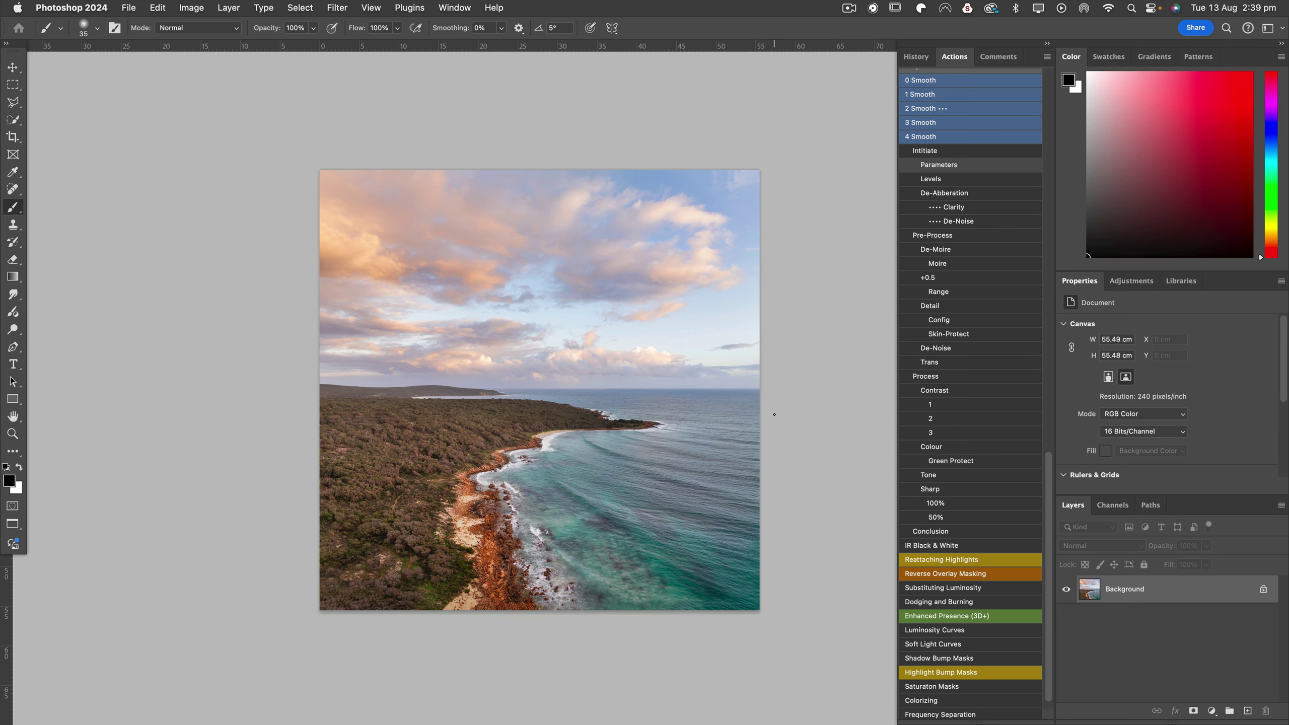
key("super+alt+c")
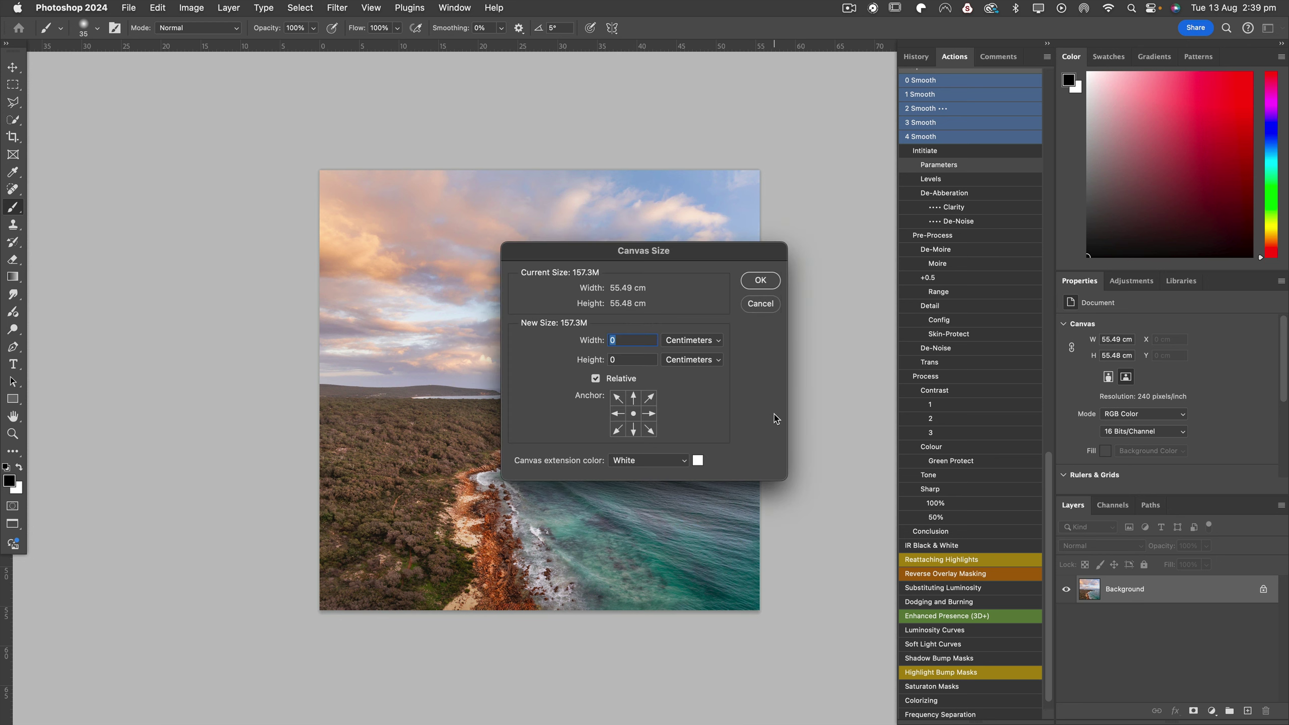
type("1111")
key("Return")
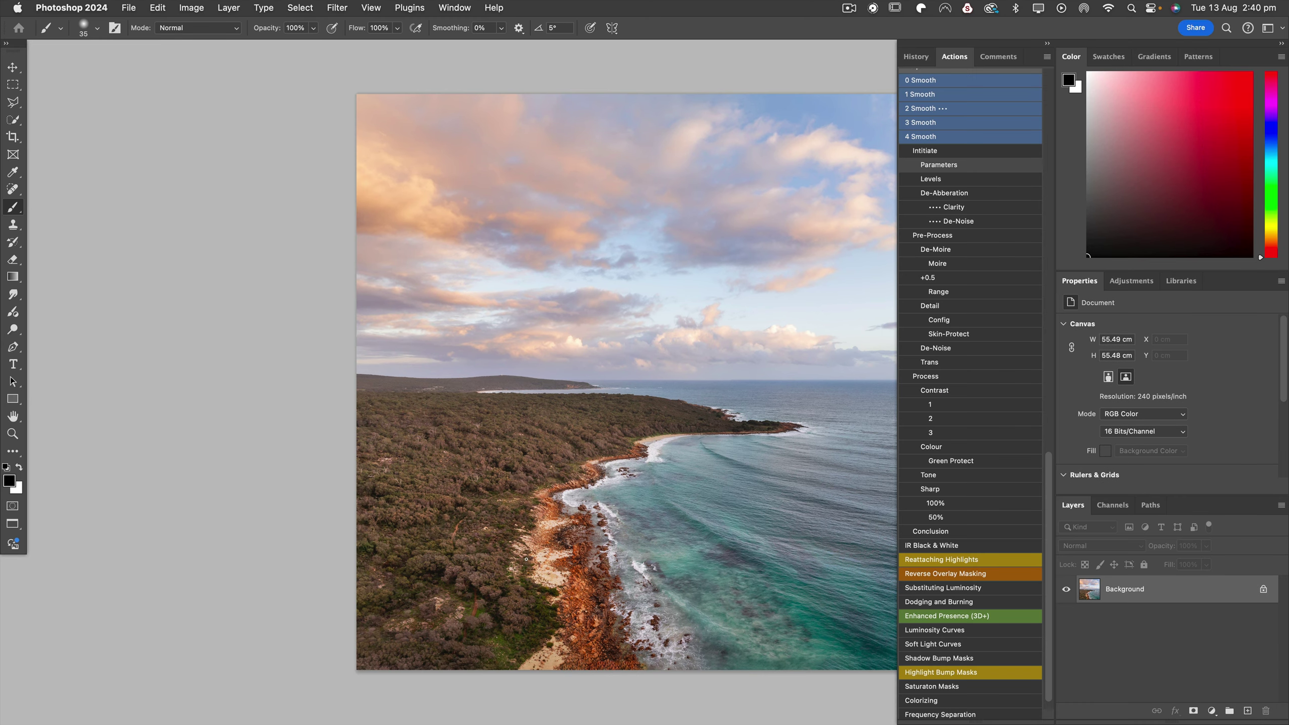
- Add an Enhanced Presence (3D+) layer with an inverted black mask, and set a 1000-size white brush
left_click(953, 616)
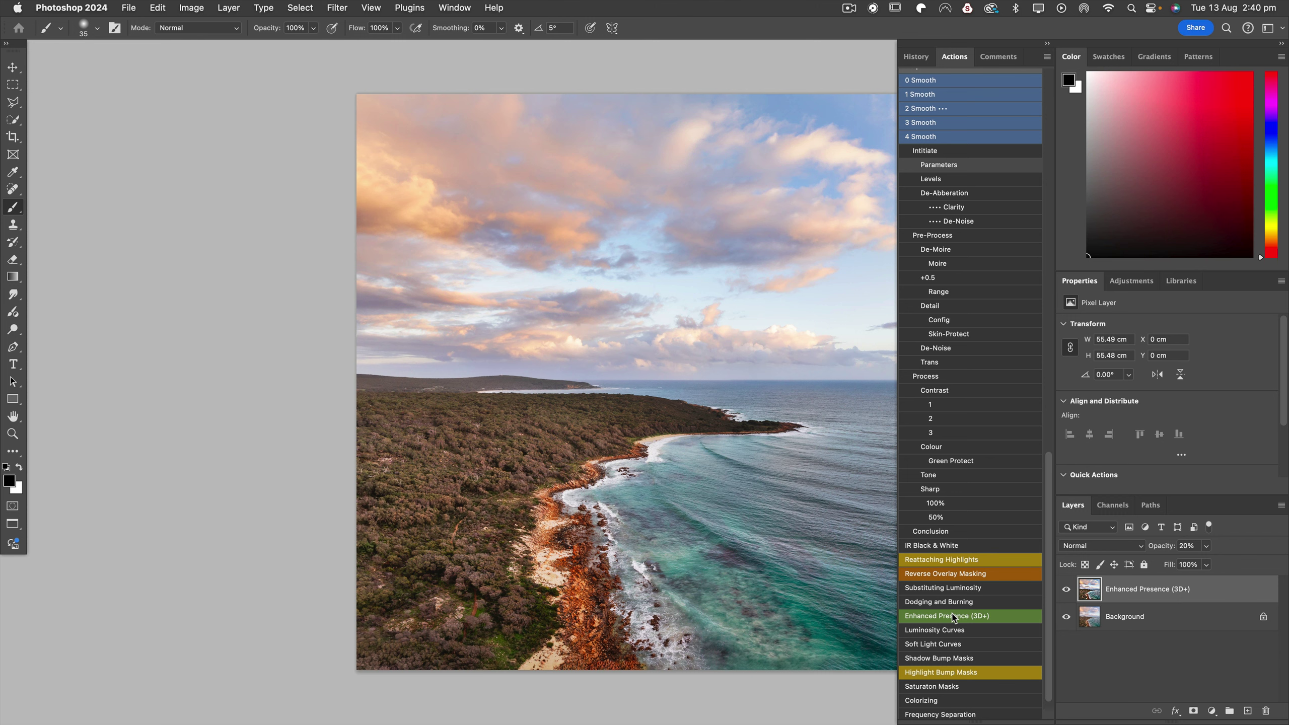
left_click(1194, 711)
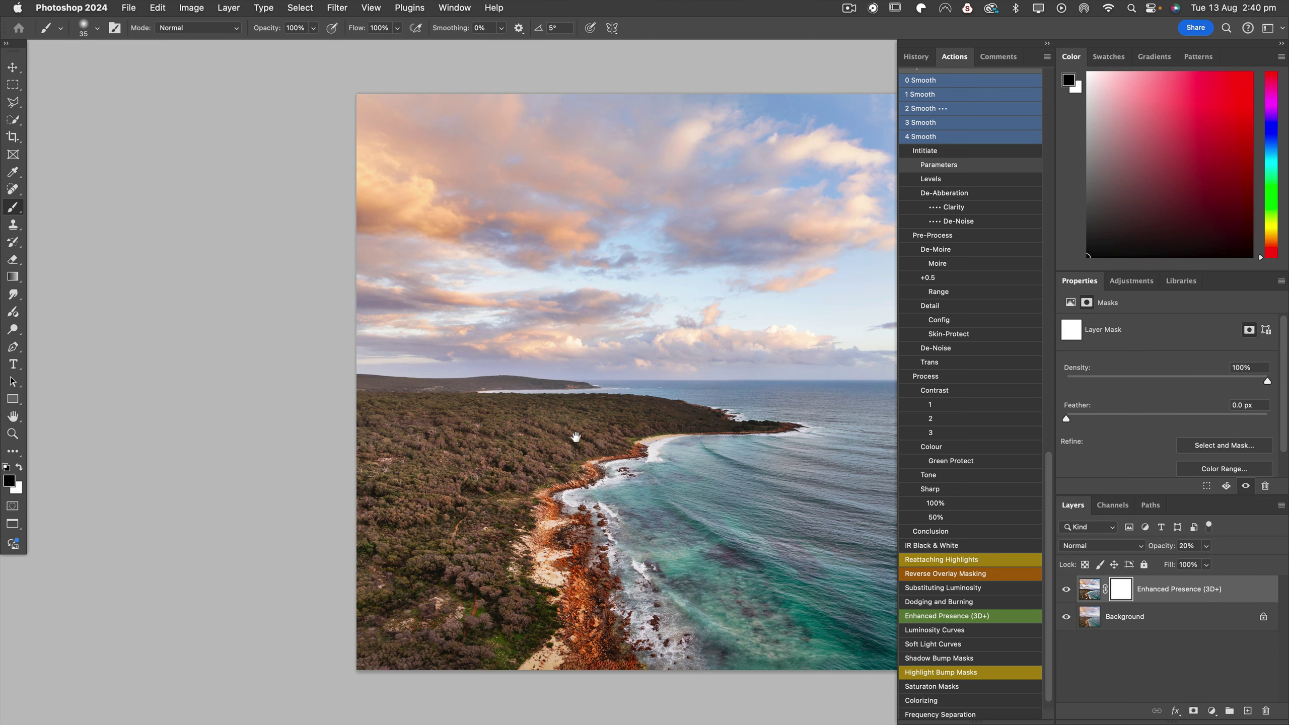
left_click_drag(576, 437, 440, 427)
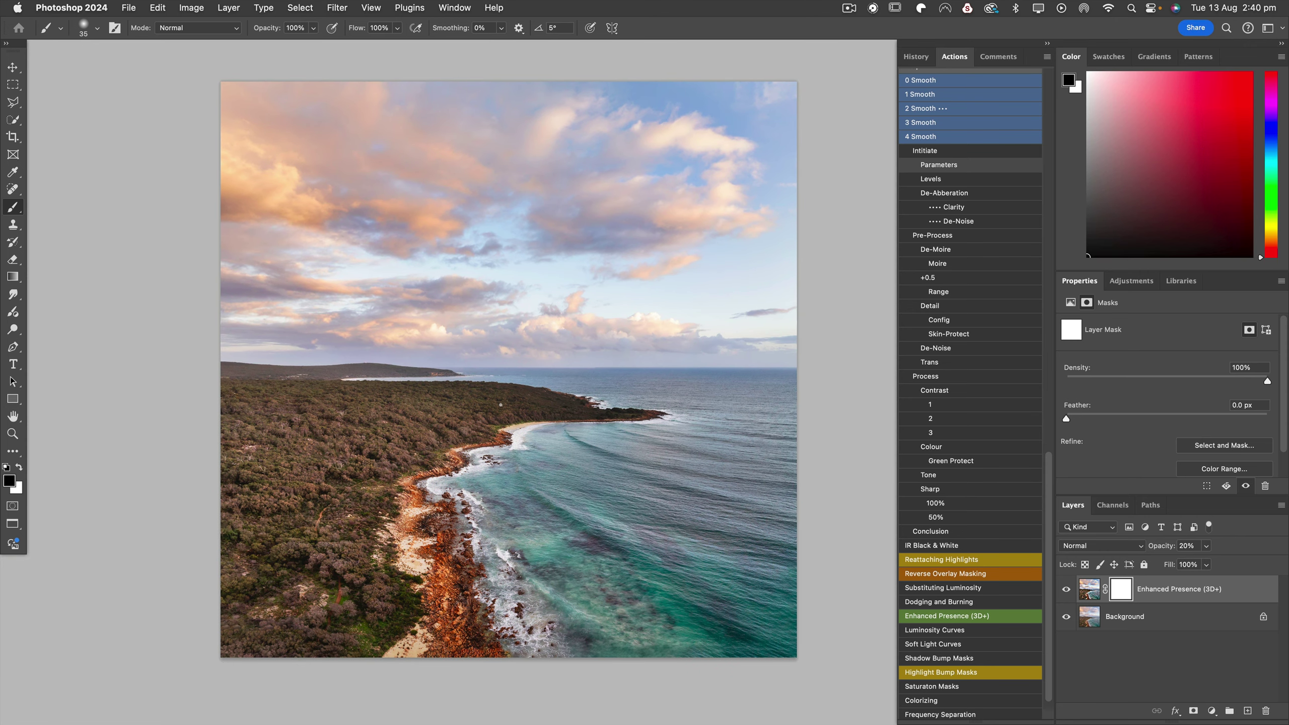
key("super+i")
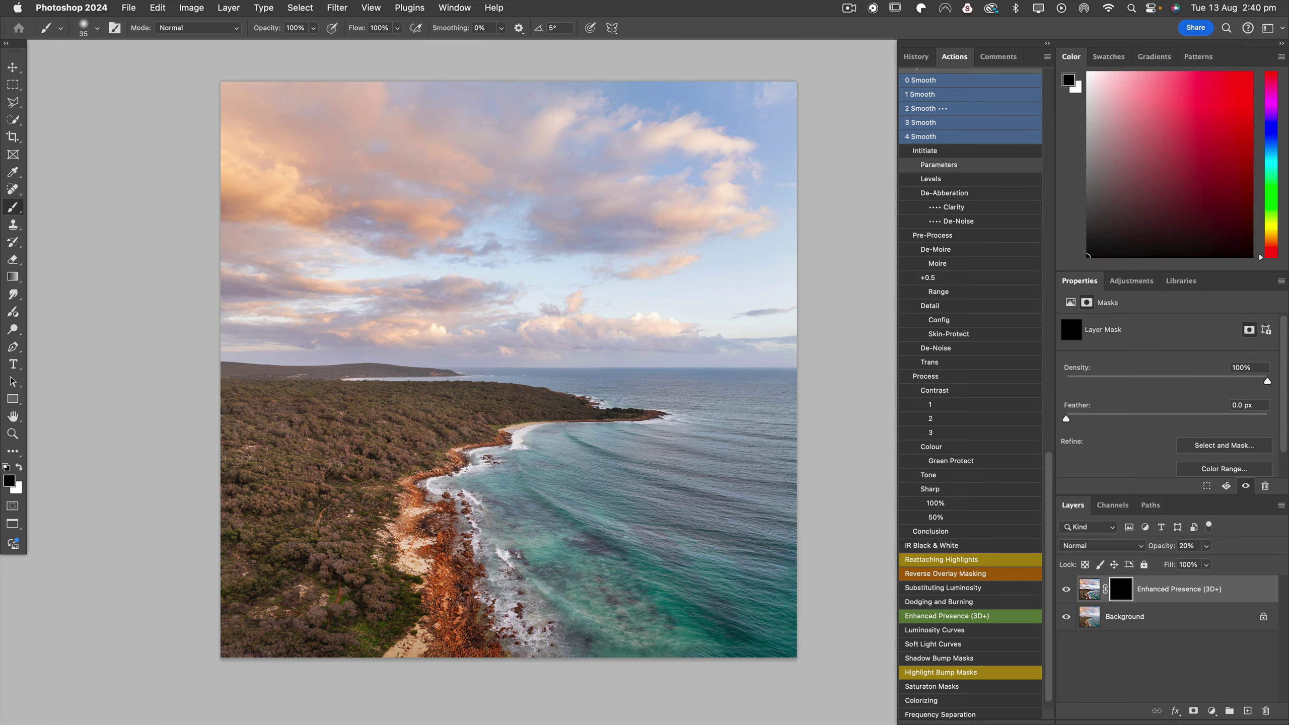
key("x")
key("bracketright")
key("bracketright")
key("bracketright")
key("bracketright")
key("bracketright")
key("bracketright")
key("bracketright")
key("bracketright")
key("bracketright")
key("bracketright")
key("bracketright")
key("bracketright")
key("bracketright")
key("bracketright")
key("bracketright")
key("bracketright")
key("bracketright")
key("bracketright")
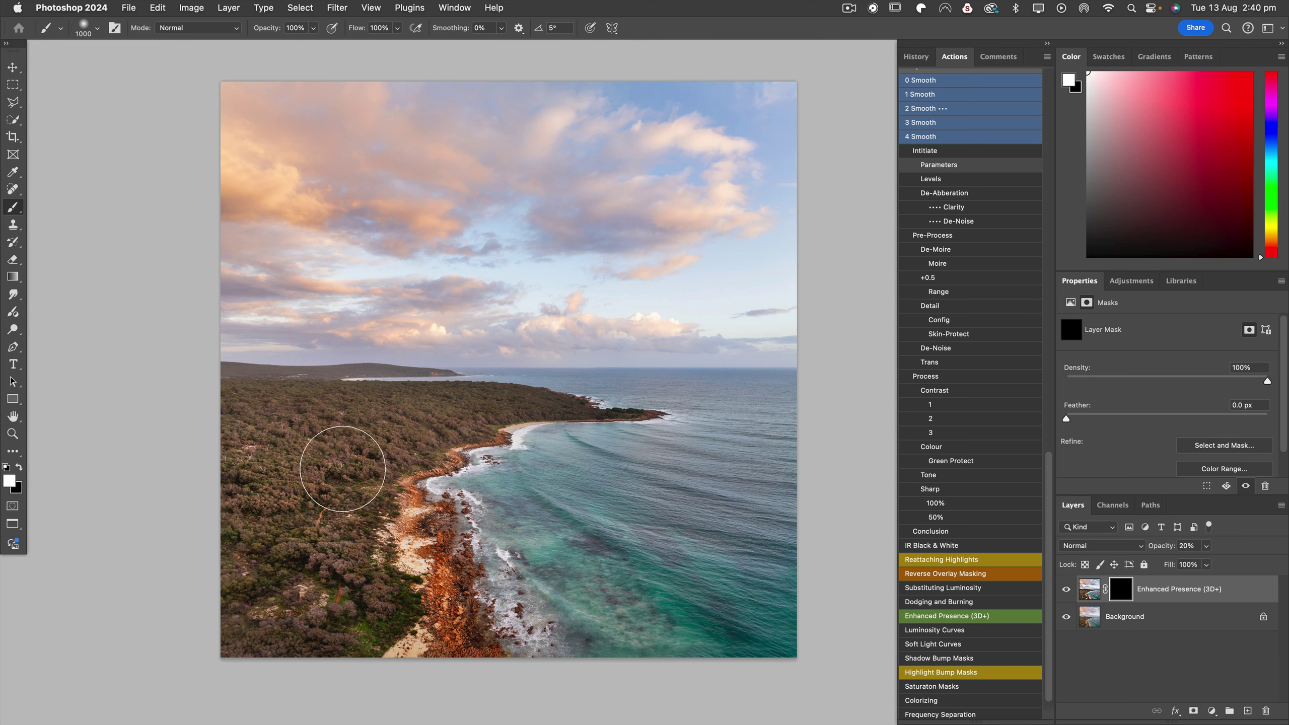
- Paint the effect into the bush with a 300 brush, checking the mask's red overlay
left_click(331, 446)
key("bracketleft")
key("bracketleft")
key("bracketleft")
key("bracketleft")
key("bracketleft")
key("bracketleft")
key("bracketleft")
key("backslash")
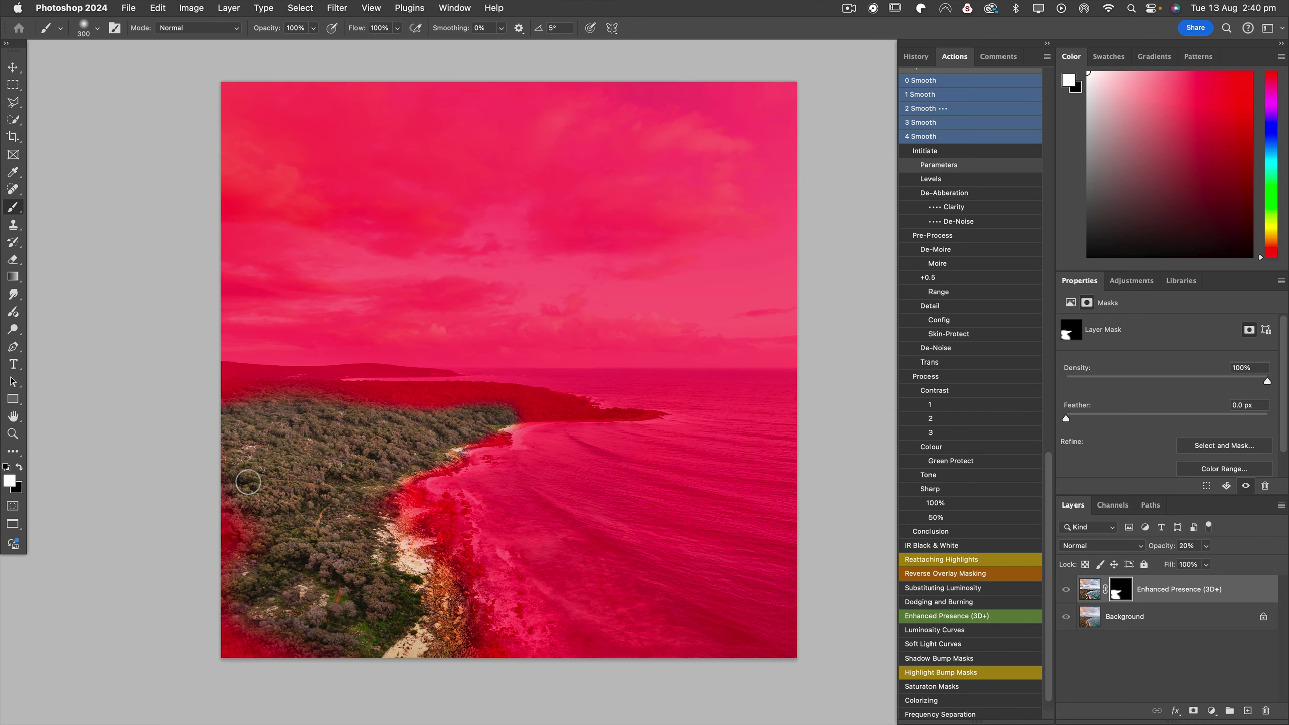
key("backslash")
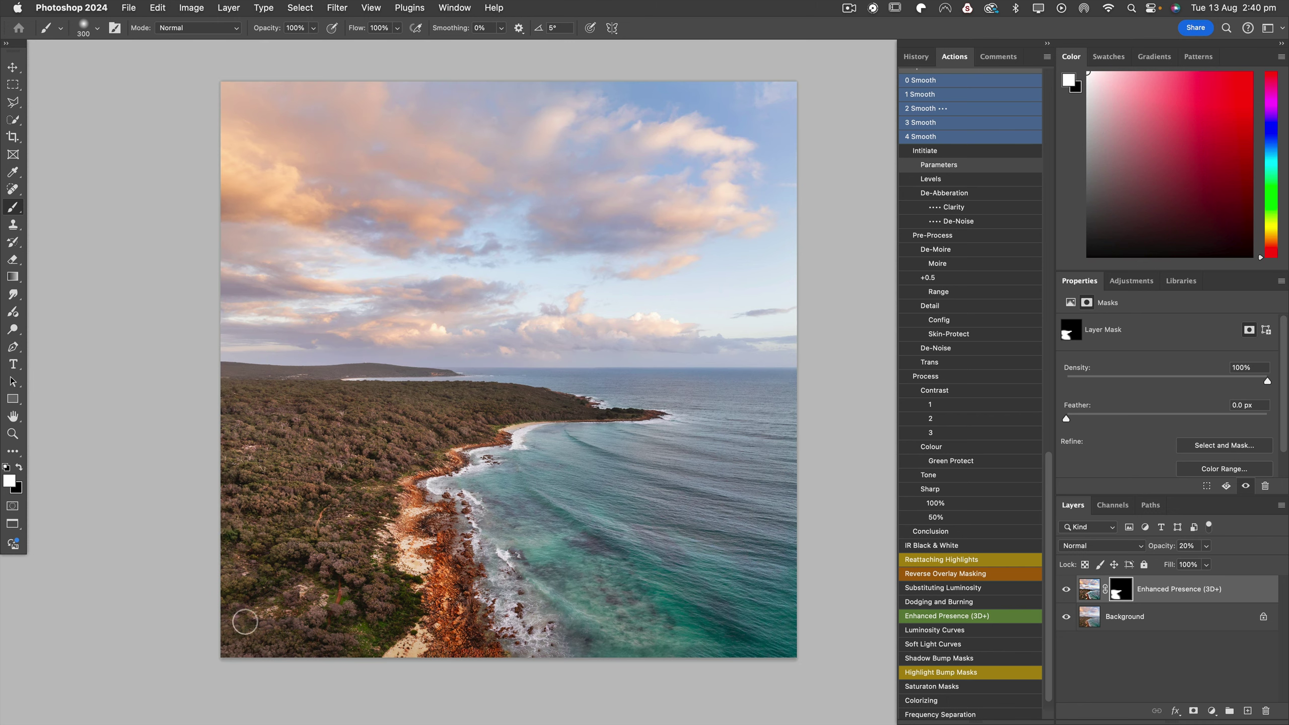
key("backslash")
key("backslash")
- Compare the photo with and without Enhanced Presence, and lower its opacity to about 13%
left_click(1066, 589)
left_click(1066, 589)
left_click(1066, 589)
left_click(1065, 589)
key("super+minus")
left_click(1065, 589)
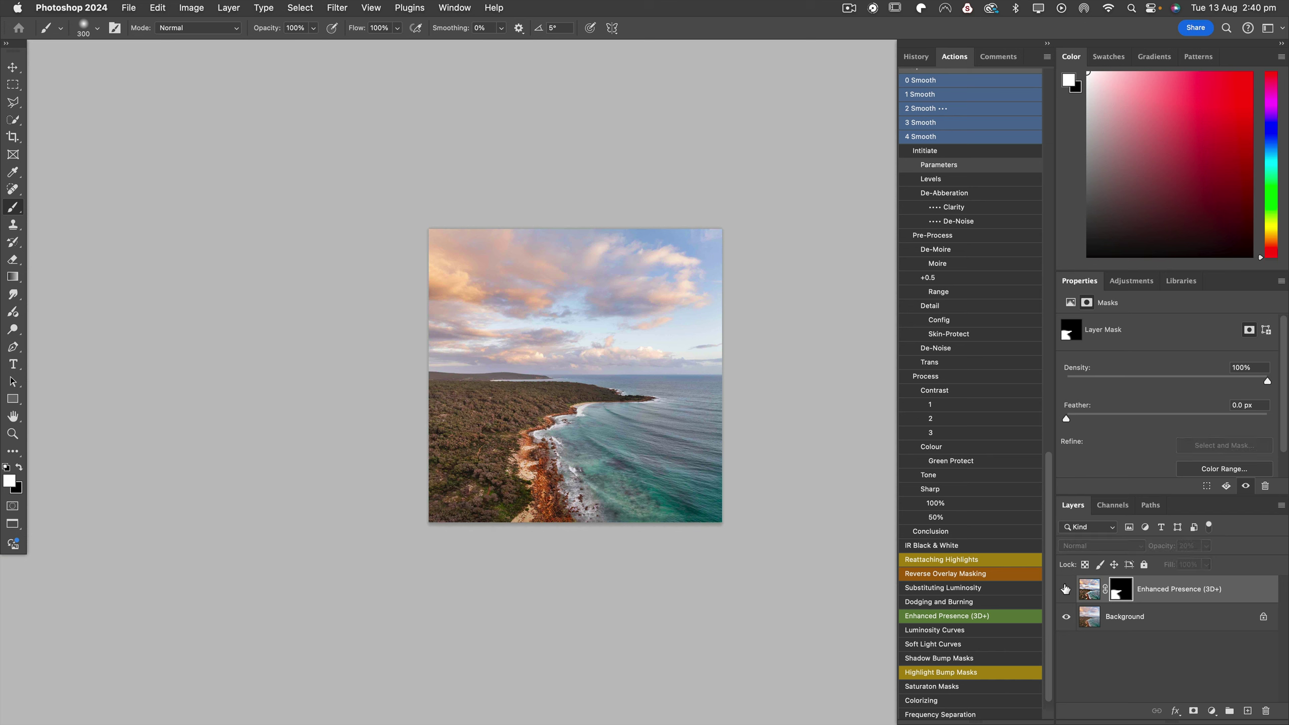
left_click(1065, 589)
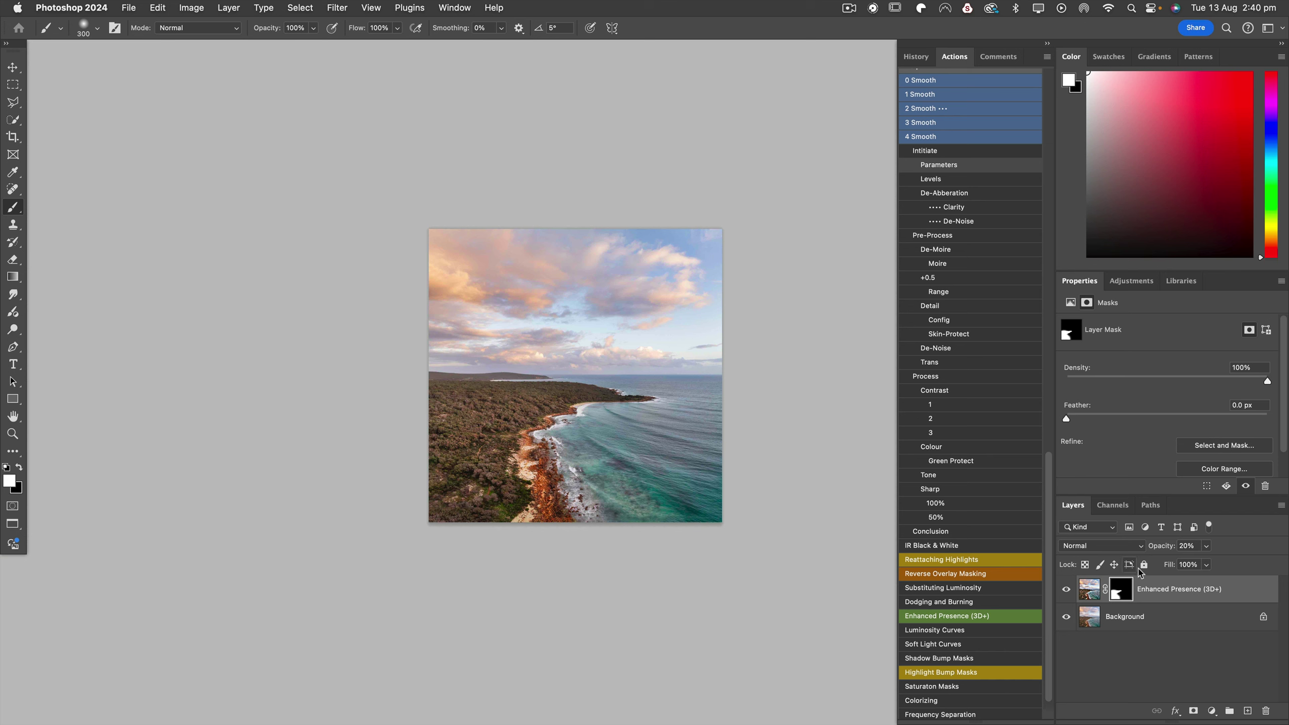
left_click_drag(1163, 552, 1158, 553)
left_click(1065, 590)
left_click(1066, 590)
key("super+plus")
mouse_move(655, 546)
left_mouse_down()
mouse_move(513, 493)
mouse_move(553, 452)
left_mouse_up()
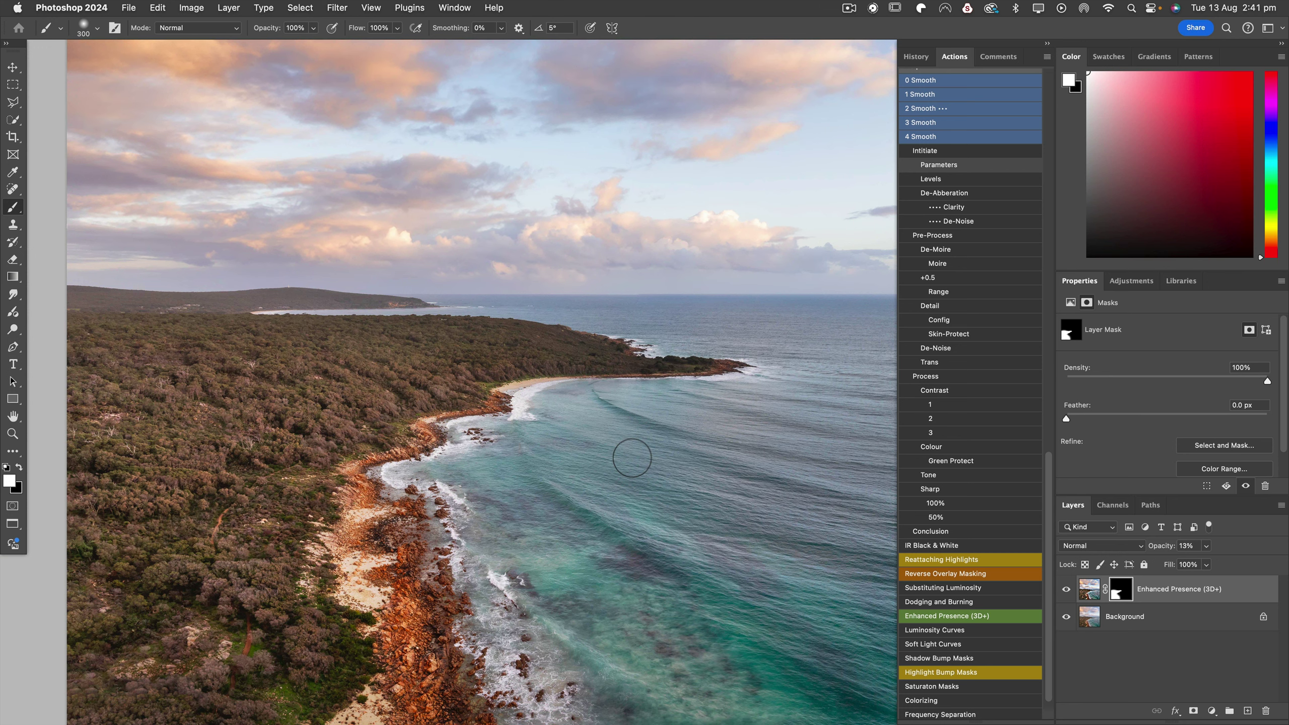
- Delete the Enhanced Presence (3D+) layer and bring more of the shore into view
key("BackSpace")
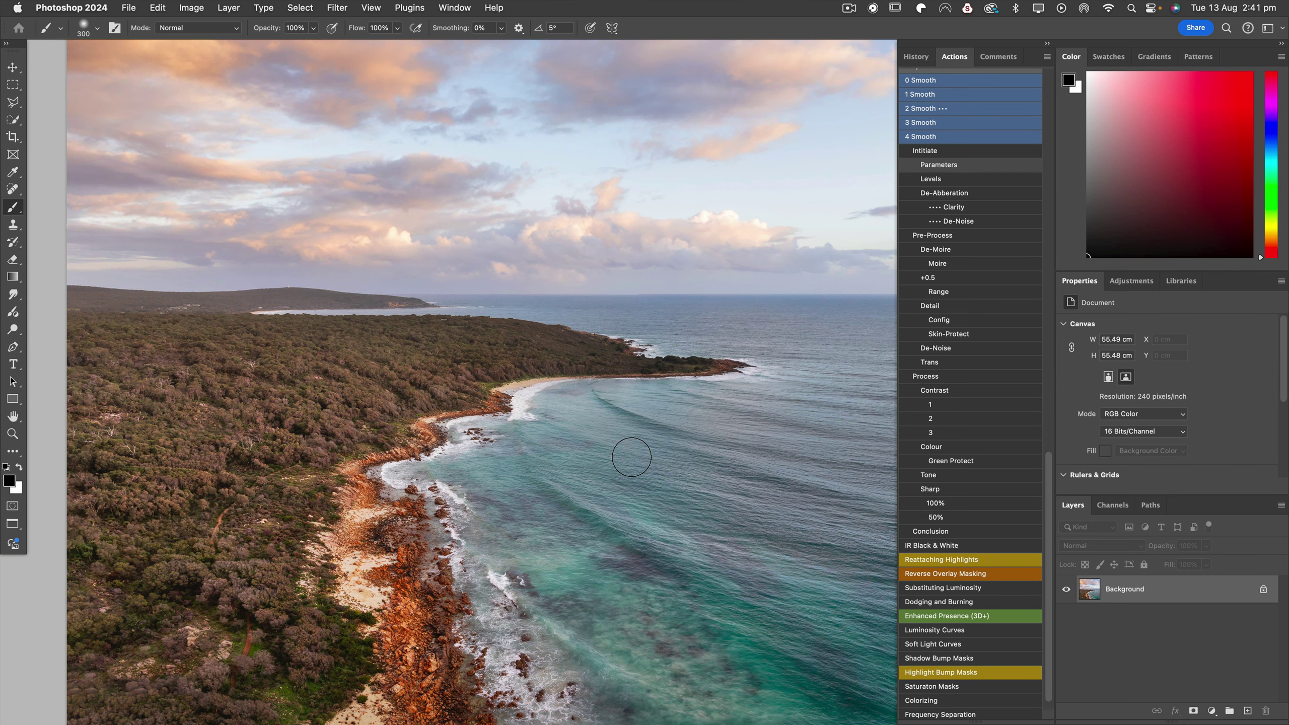
scroll(510, 507, "down", 3)
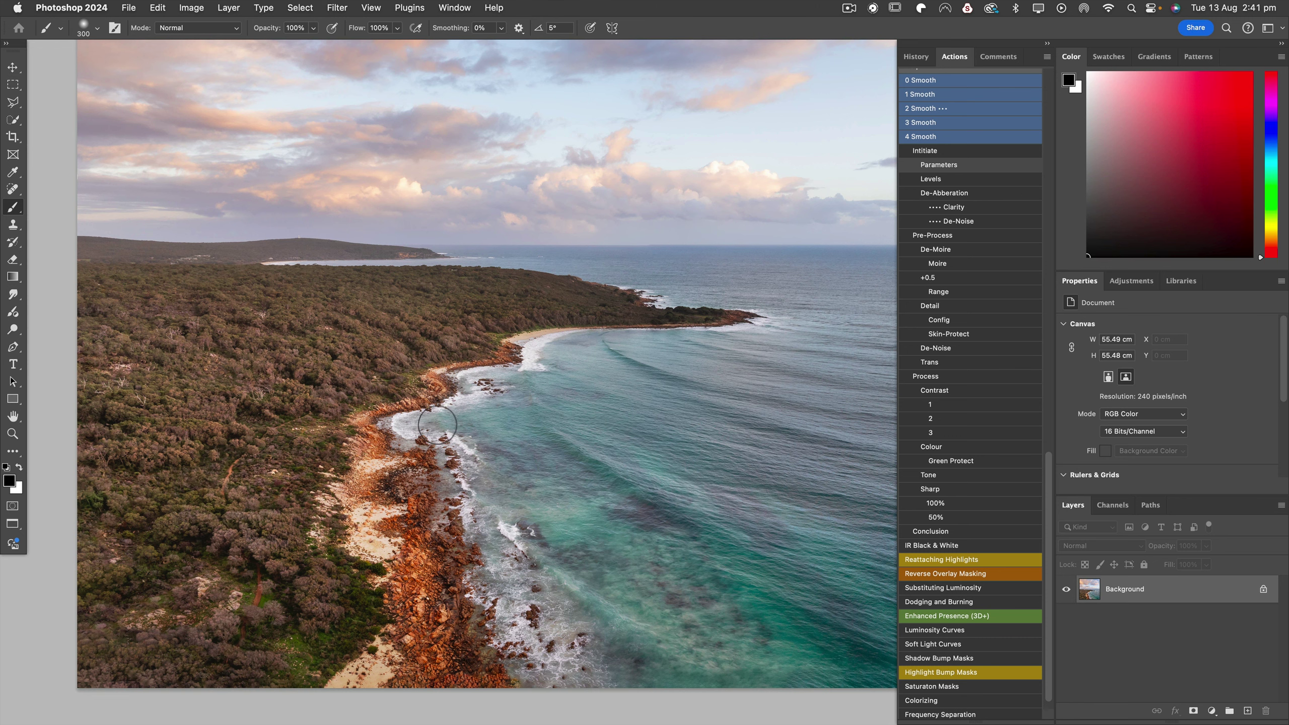
left_click_drag(575, 518, 560, 395)
- Heal two dark spots on the beach sand with a size-30 Spot Healing Brush
key("j")
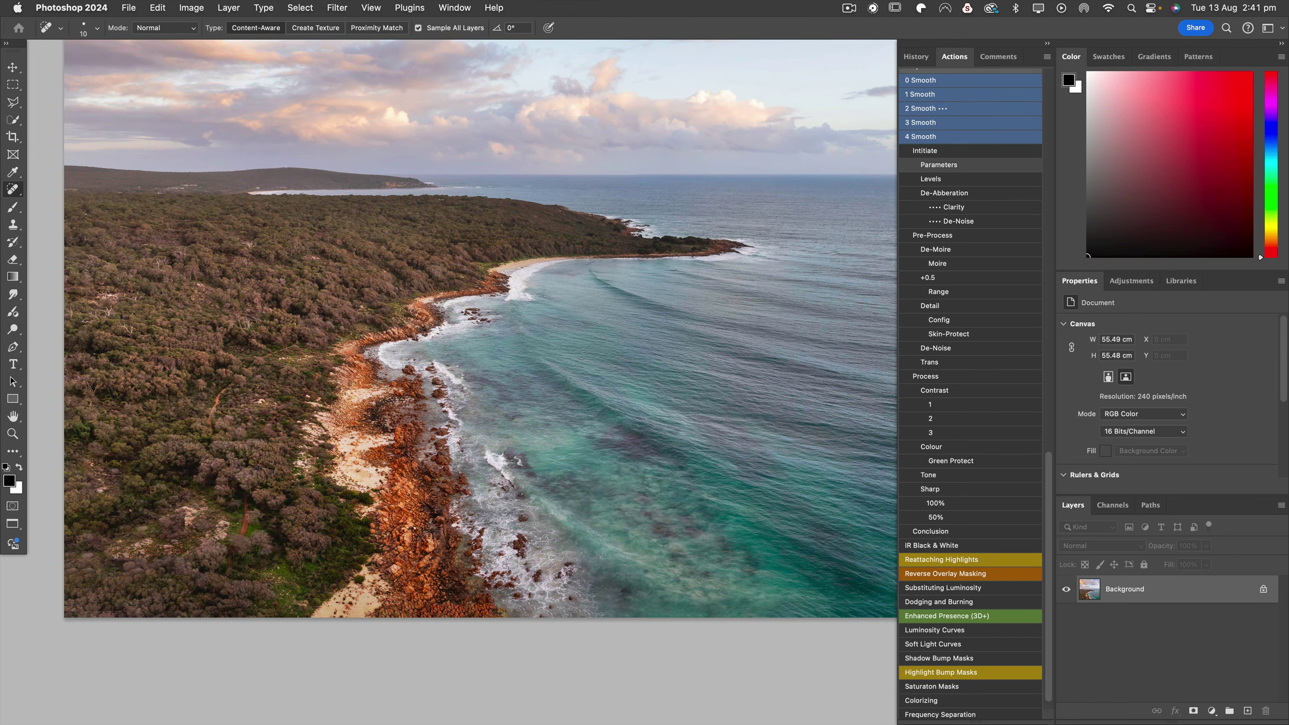
scroll(355, 607, "up", 2)
scroll(337, 609, "up", 2)
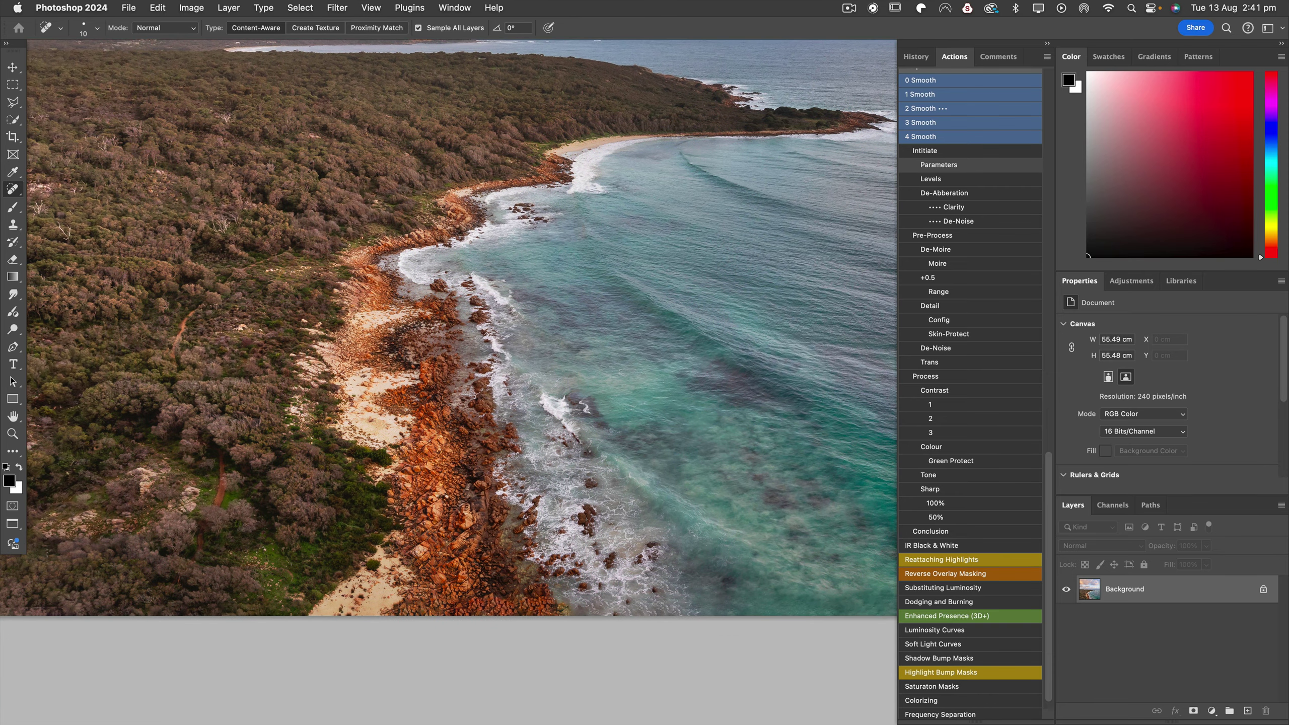
key("bracketright")
key("bracketright")
left_click_drag(381, 601, 386, 596)
left_click_drag(370, 420, 371, 420)
- Move to the upper beach and surf, and shrink the healing brush to 20
scroll(686, 548, "down", 2)
scroll(685, 548, "right", 5)
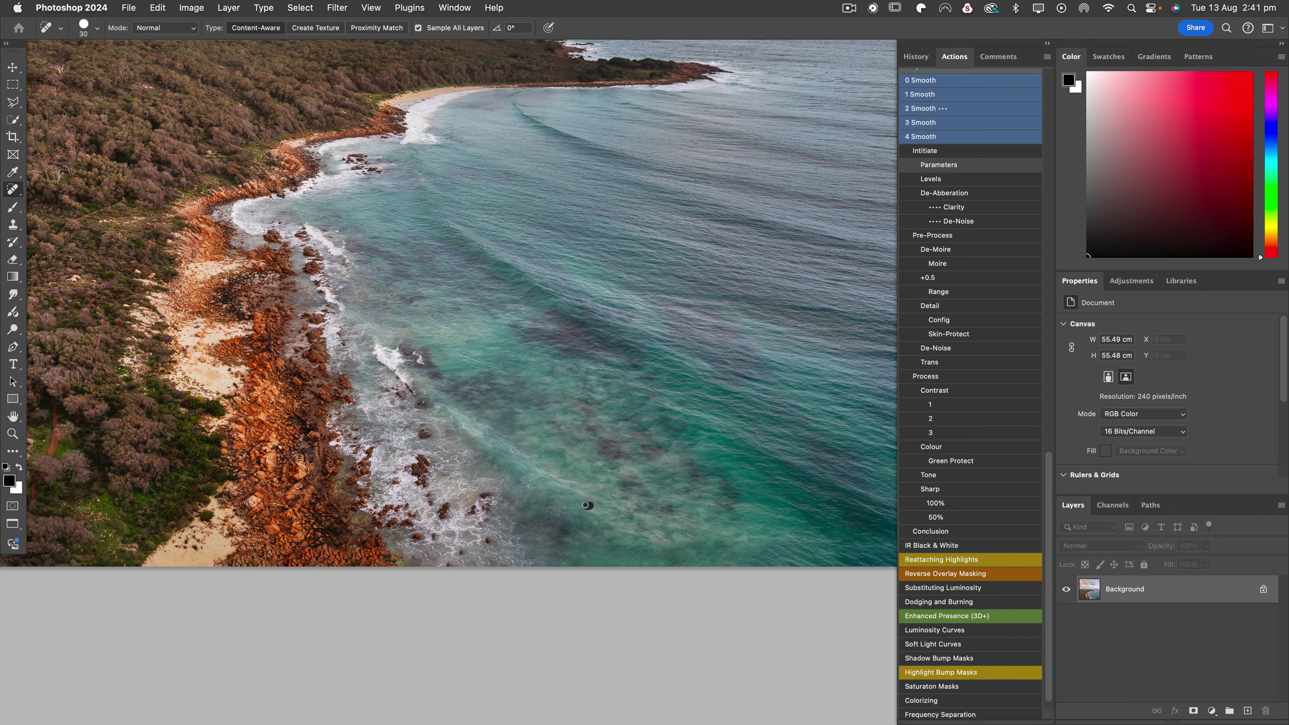
scroll(526, 516, "down", 2)
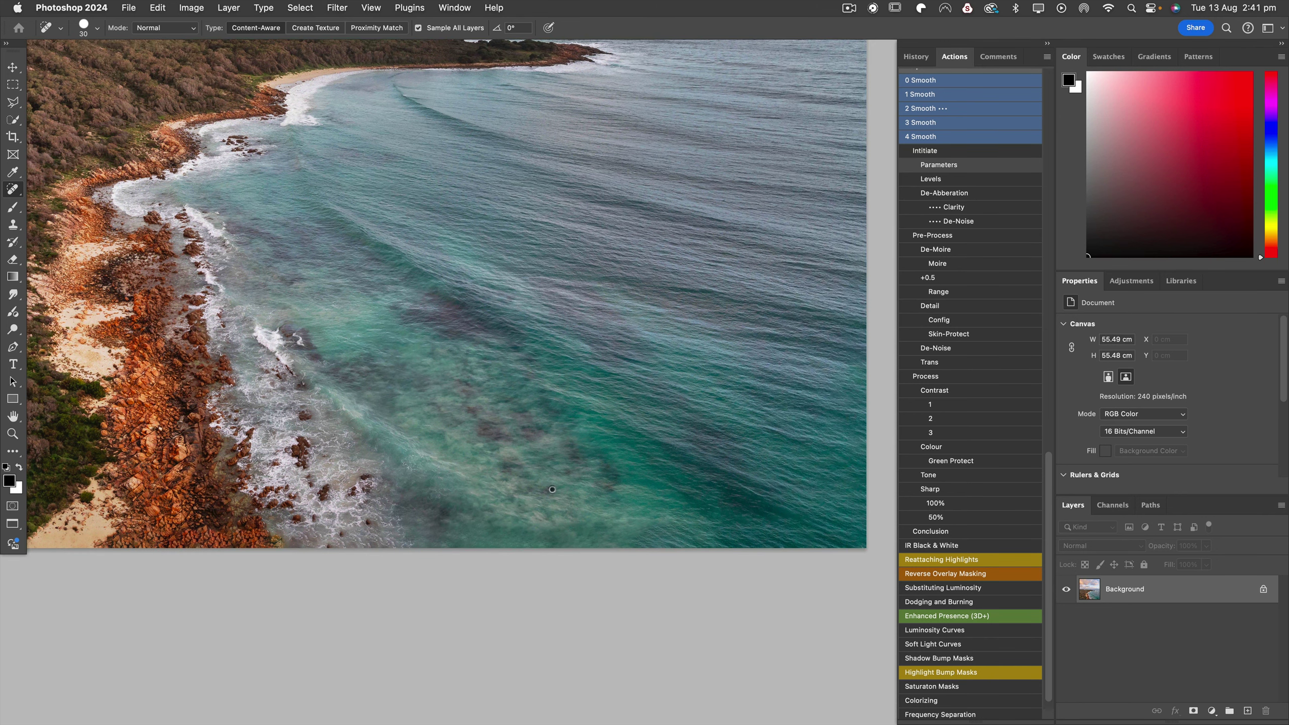
scroll(504, 334, "up", 3)
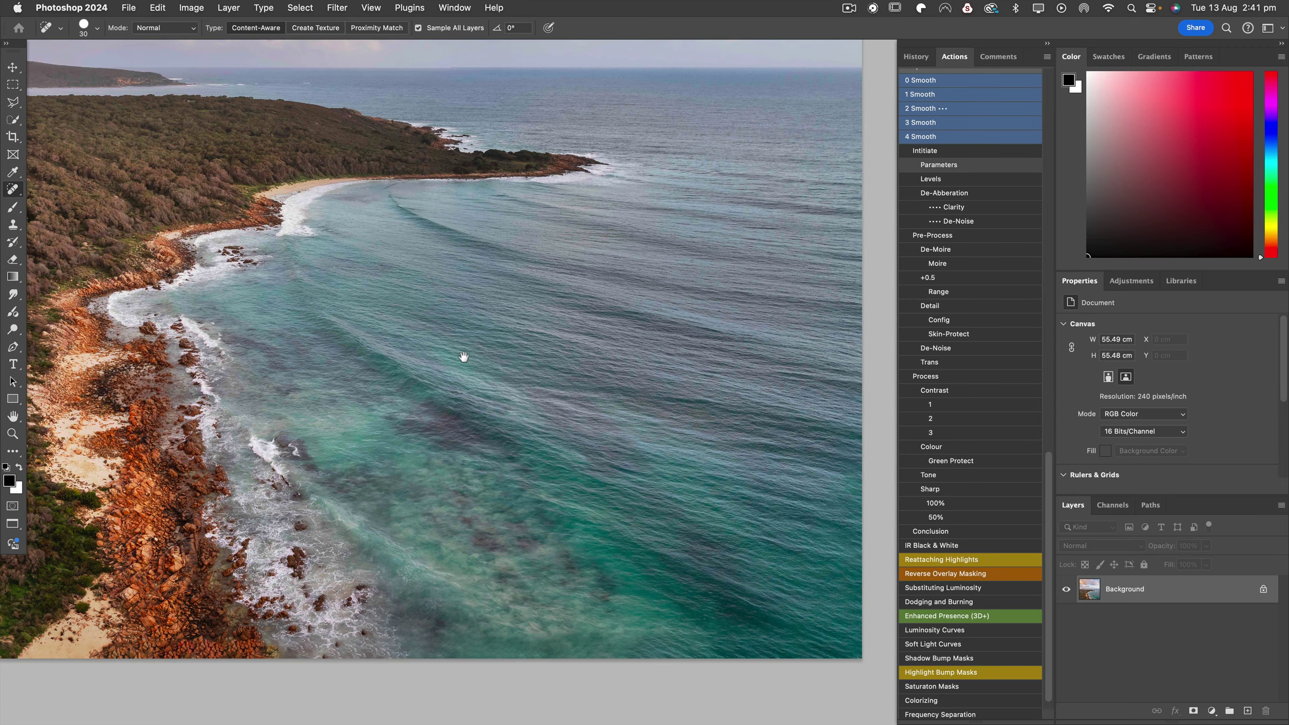
left_click_drag(314, 284, 344, 314)
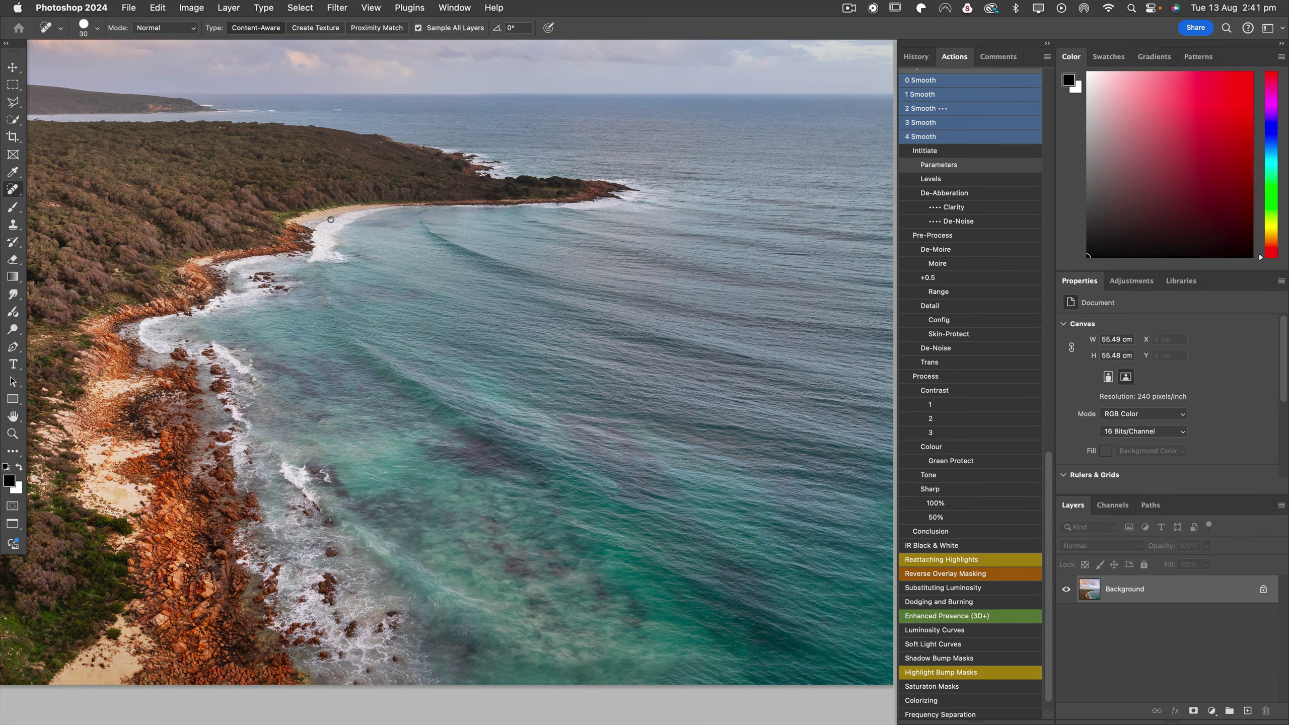
key("bracketleft")
scroll(420, 352, "down", 5)
scroll(420, 352, "left", 2)
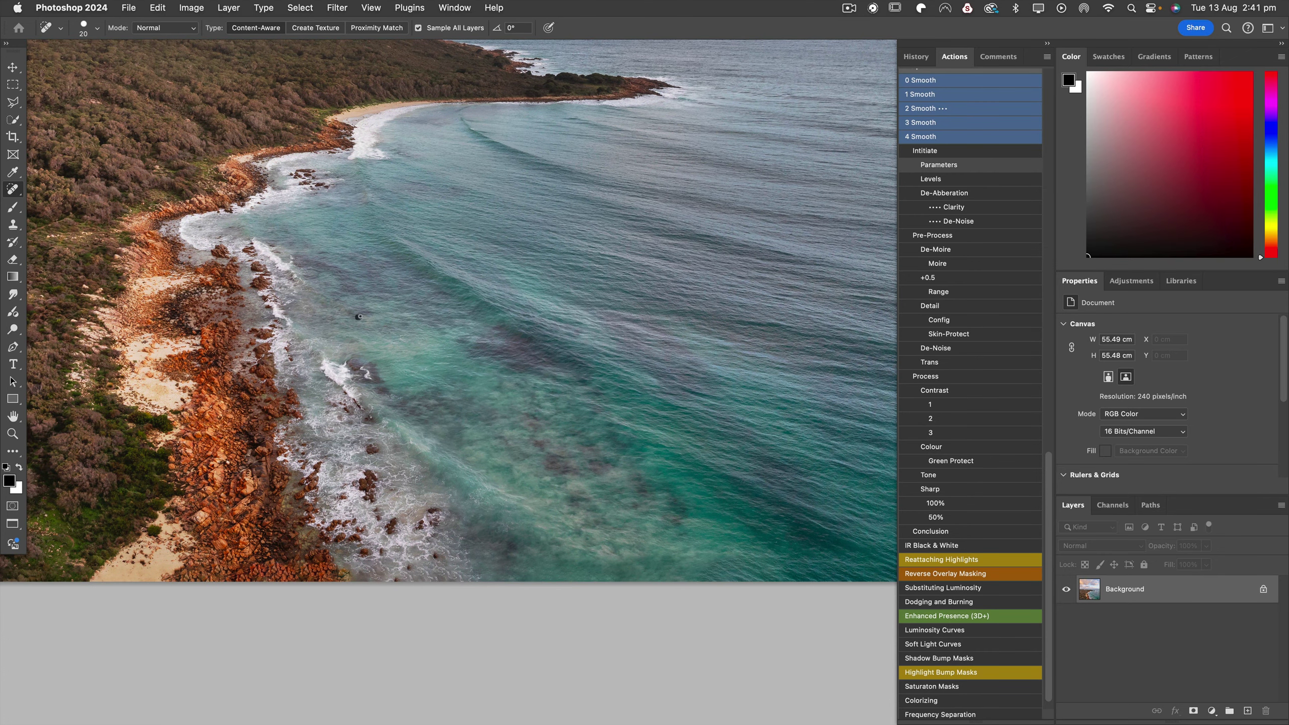
scroll(403, 393, "down", 3)
scroll(403, 394, "right", 1)
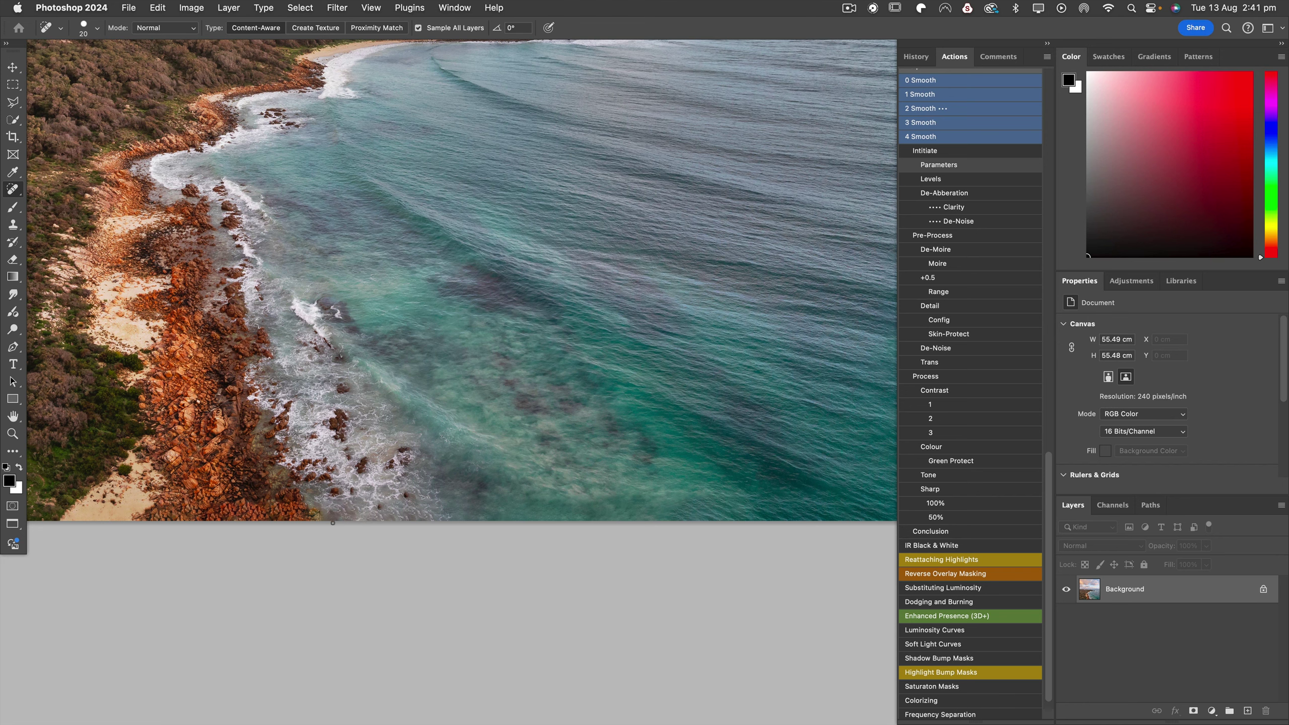
- Extend the canvas by a relative 22 cm width and 22 cm height in Canvas Size
key("super+0")
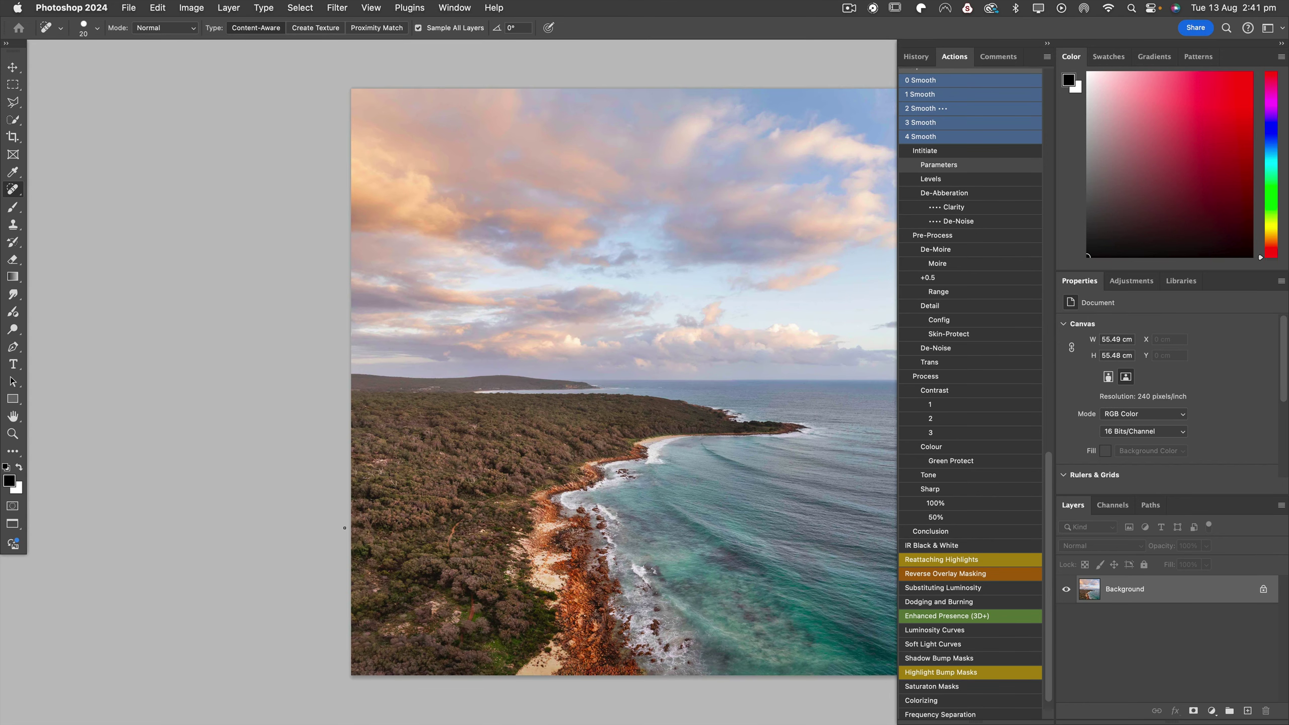
scroll(491, 439, "right", 3)
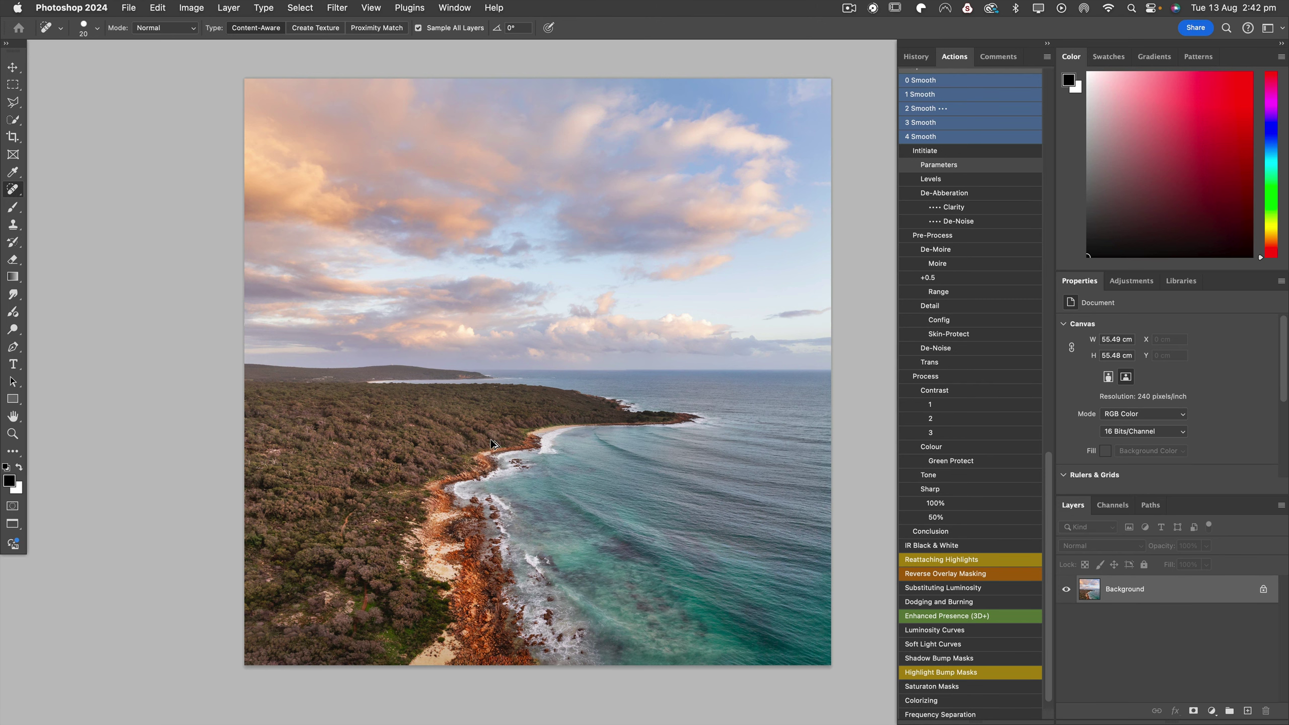
key("alt+super+c")
type("22")
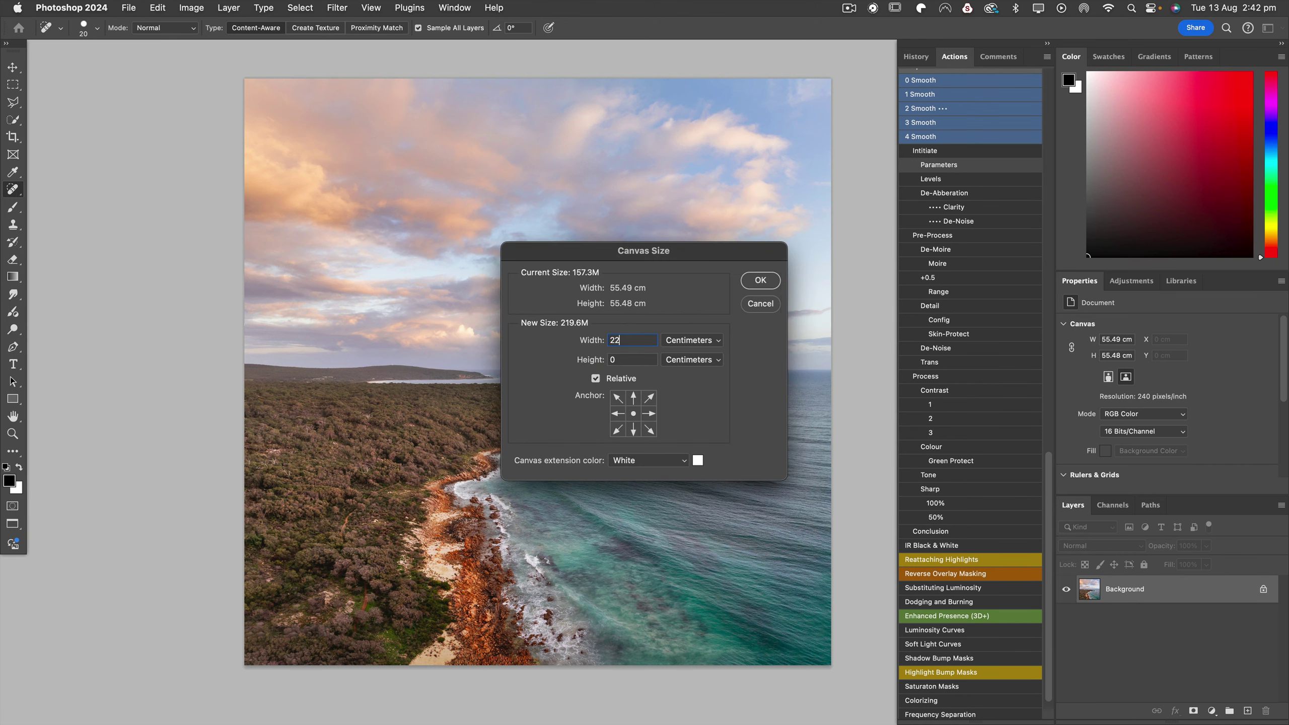
key("Tab")
type("22")
key("Return")
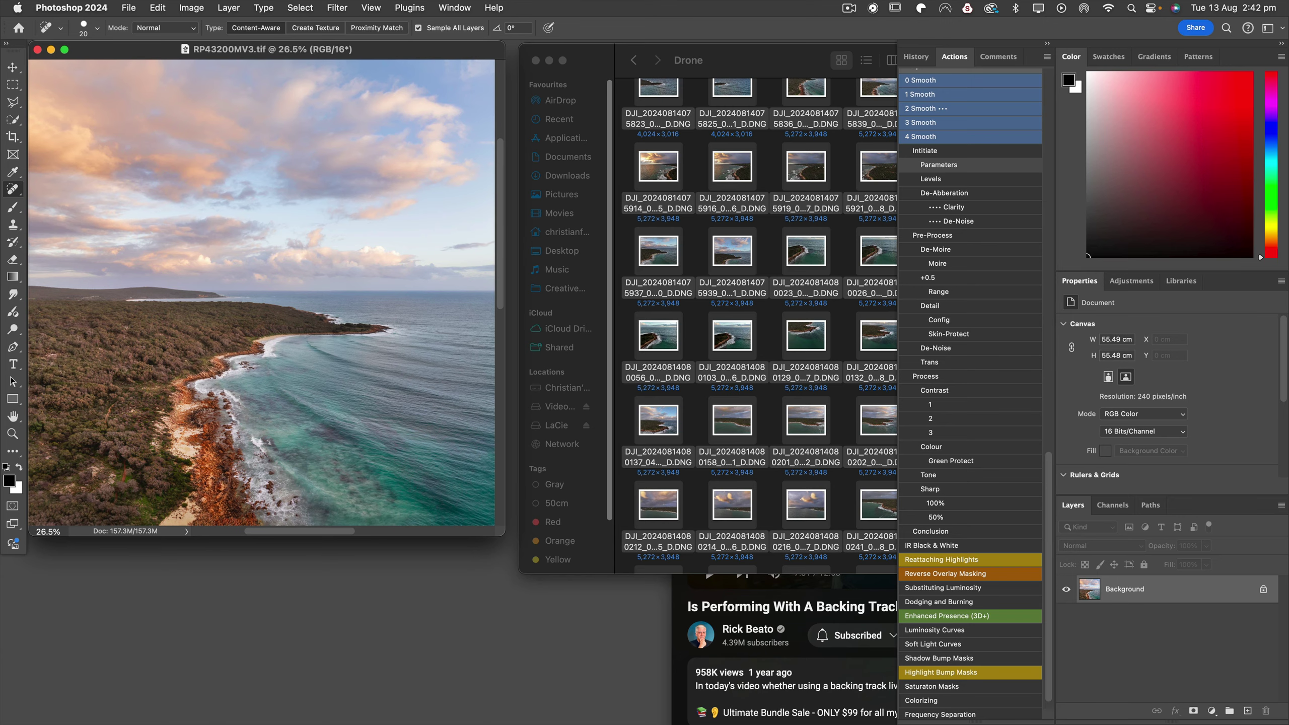
- From the LaCie drive in Finder, open EB12000L.tif in Photoshop
left_click(611, 49)
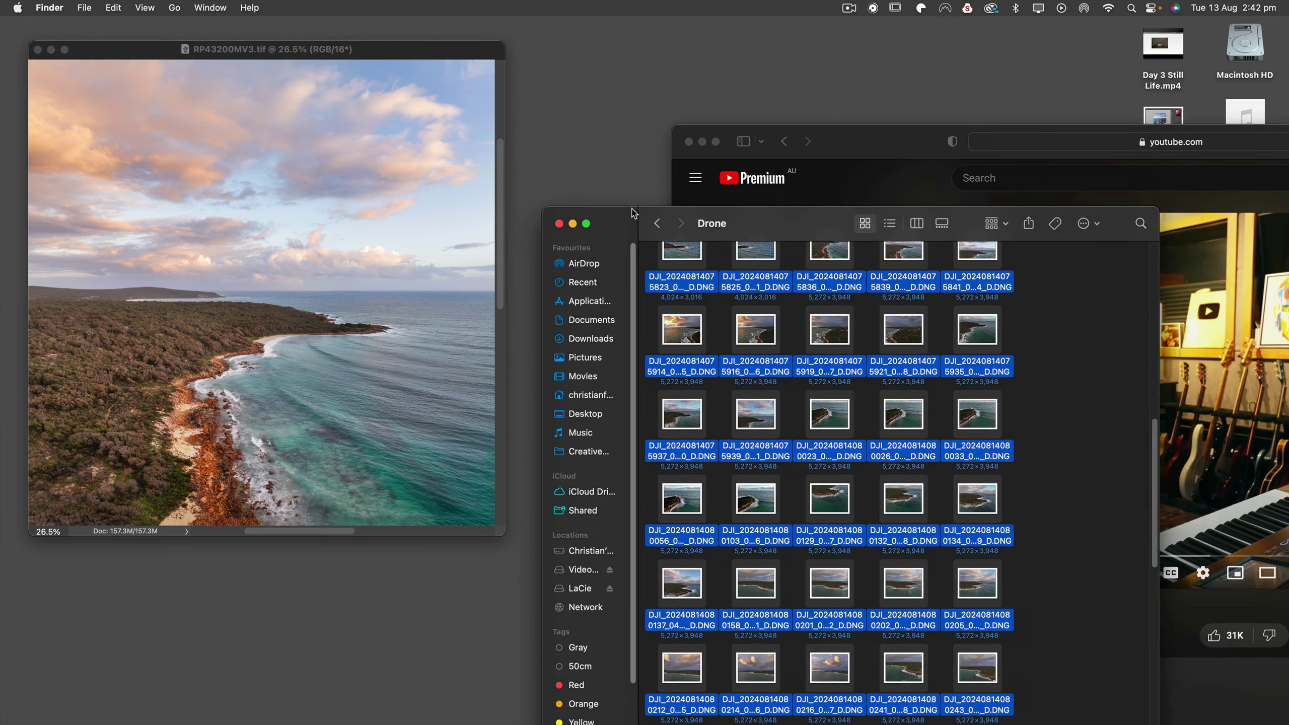
left_click_drag(609, 73, 607, 69)
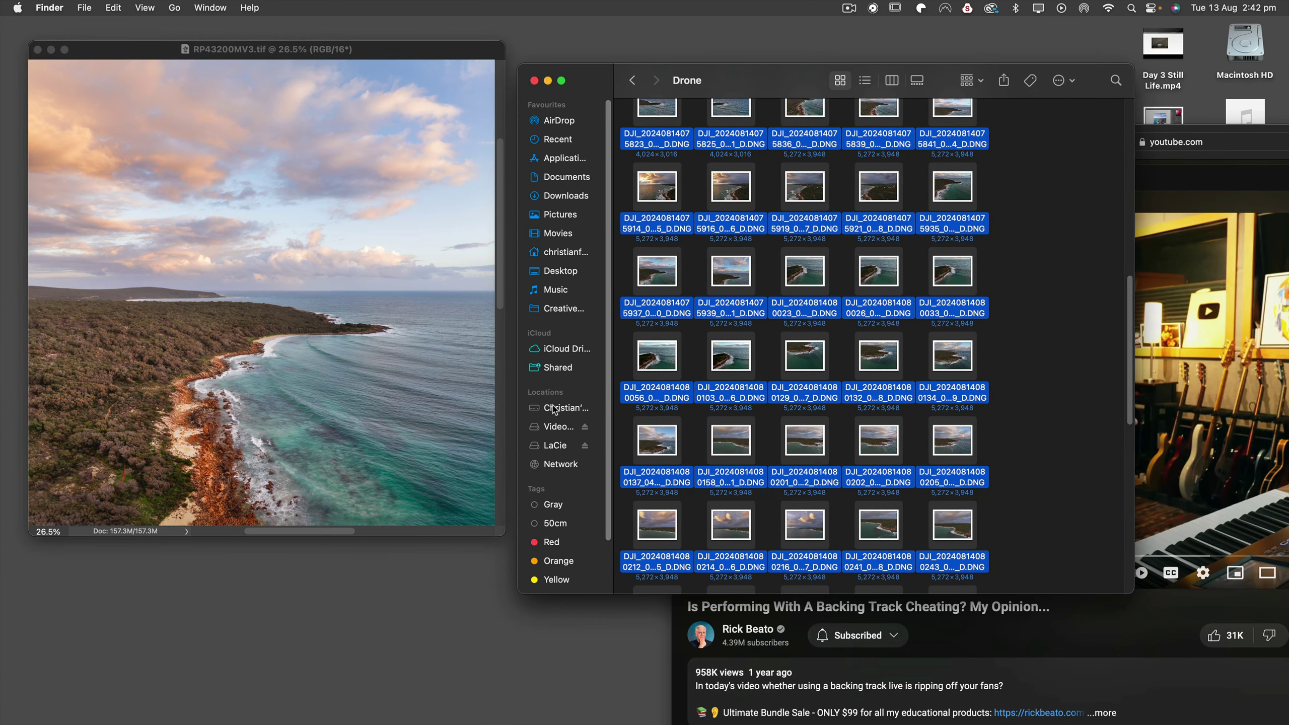
left_click(555, 446)
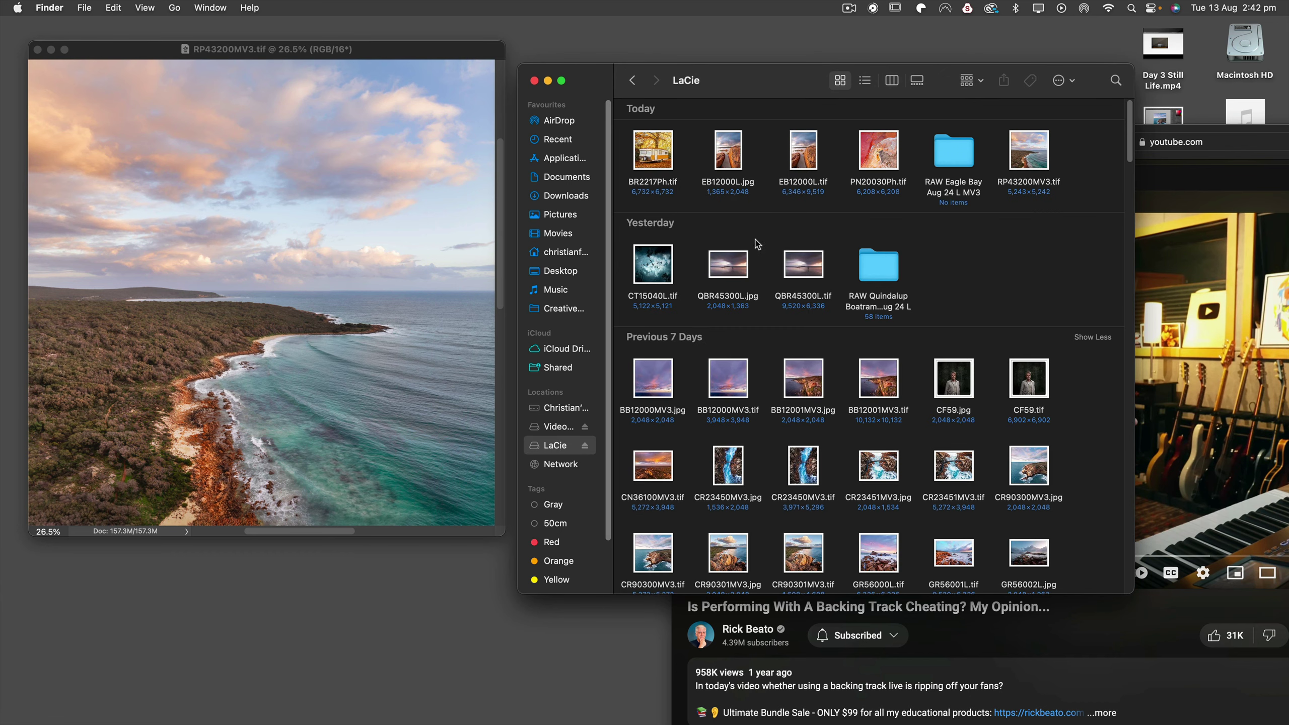
double_click(794, 147)
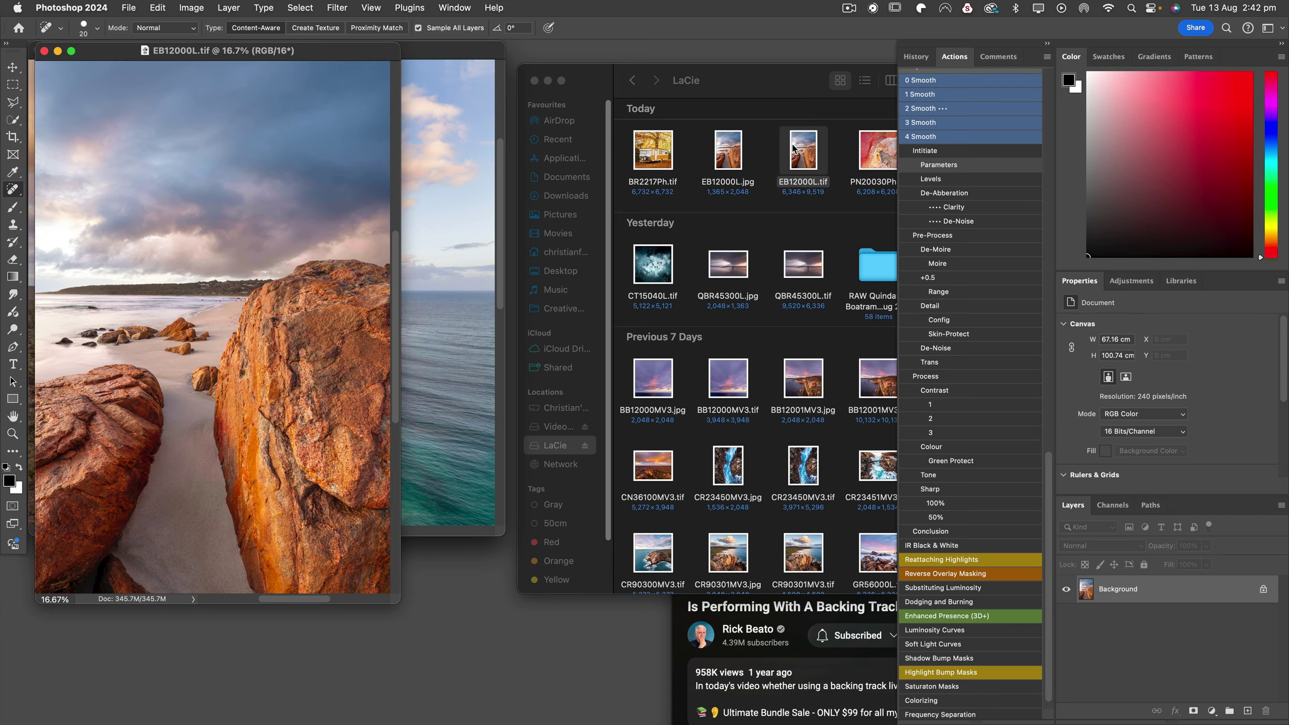
- View the beach-rocks image full screen and inspect the orange rock face at 100%
key("f")
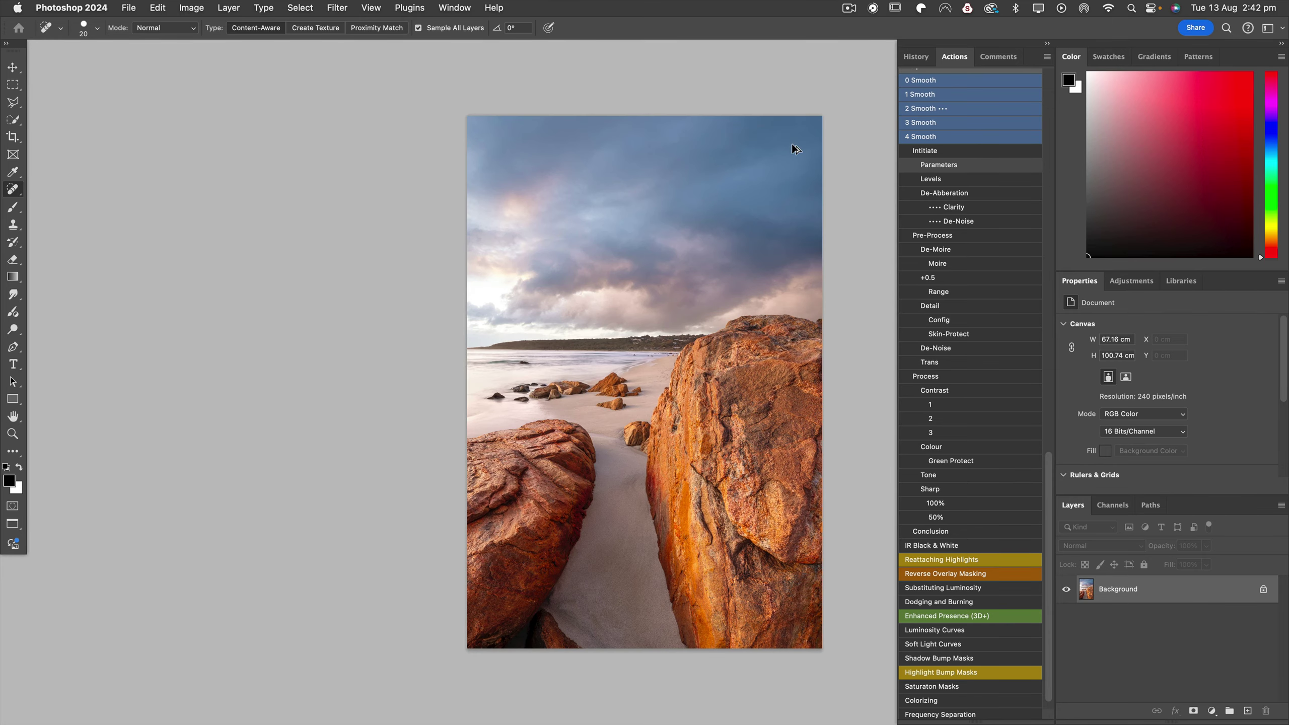
key("super+1")
left_click_drag(688, 305, 382, 242)
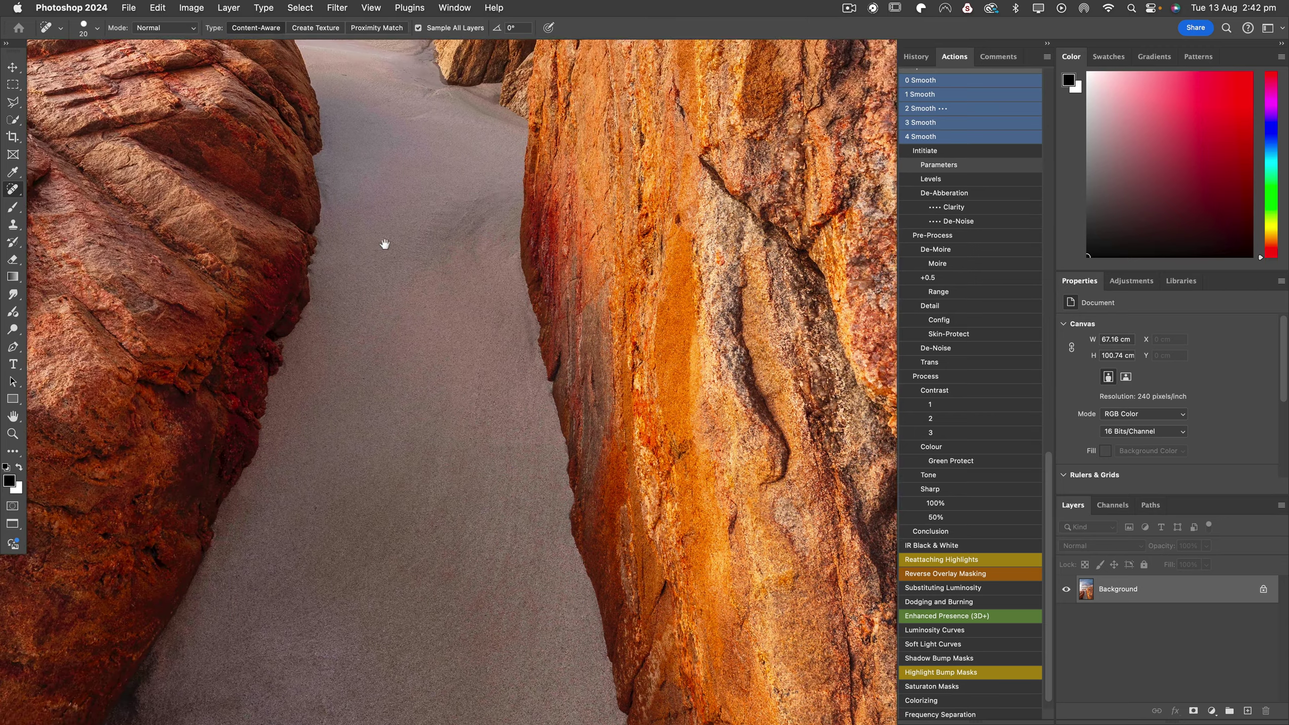
key("super+0")
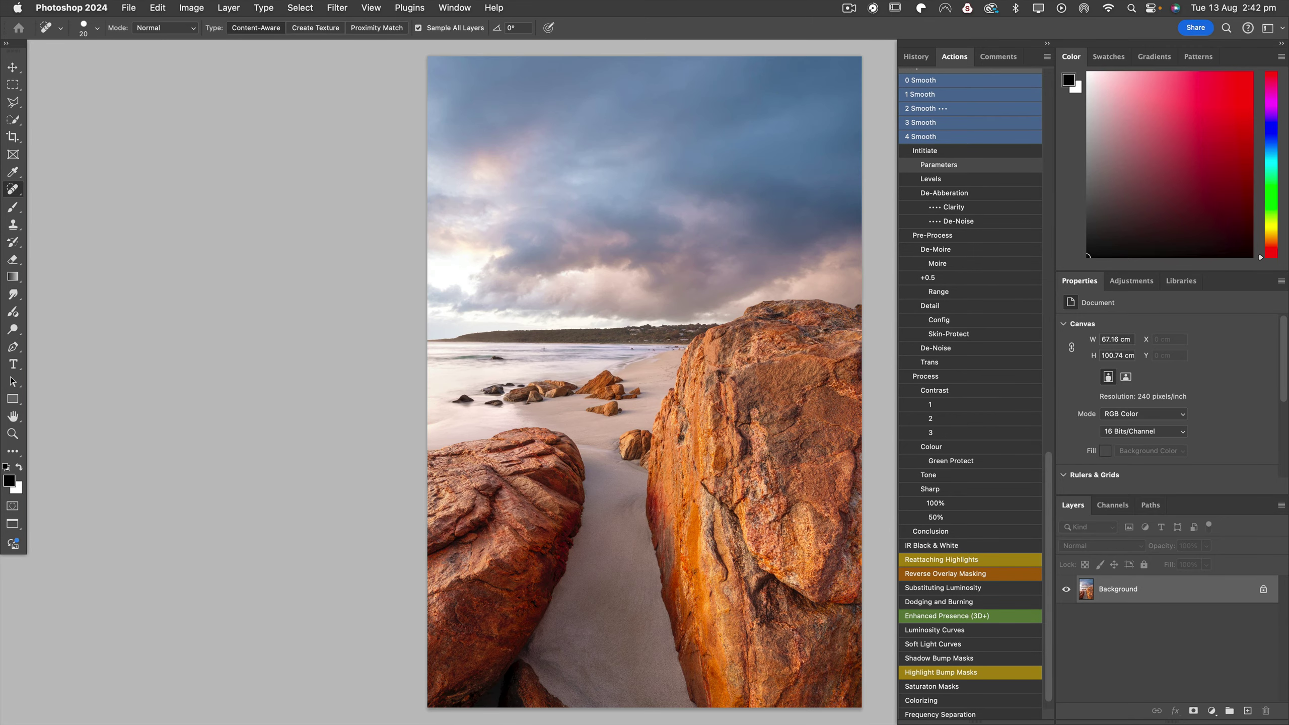
- Zoom out on the rocks image and return to the square coastal aerial document
key("v")
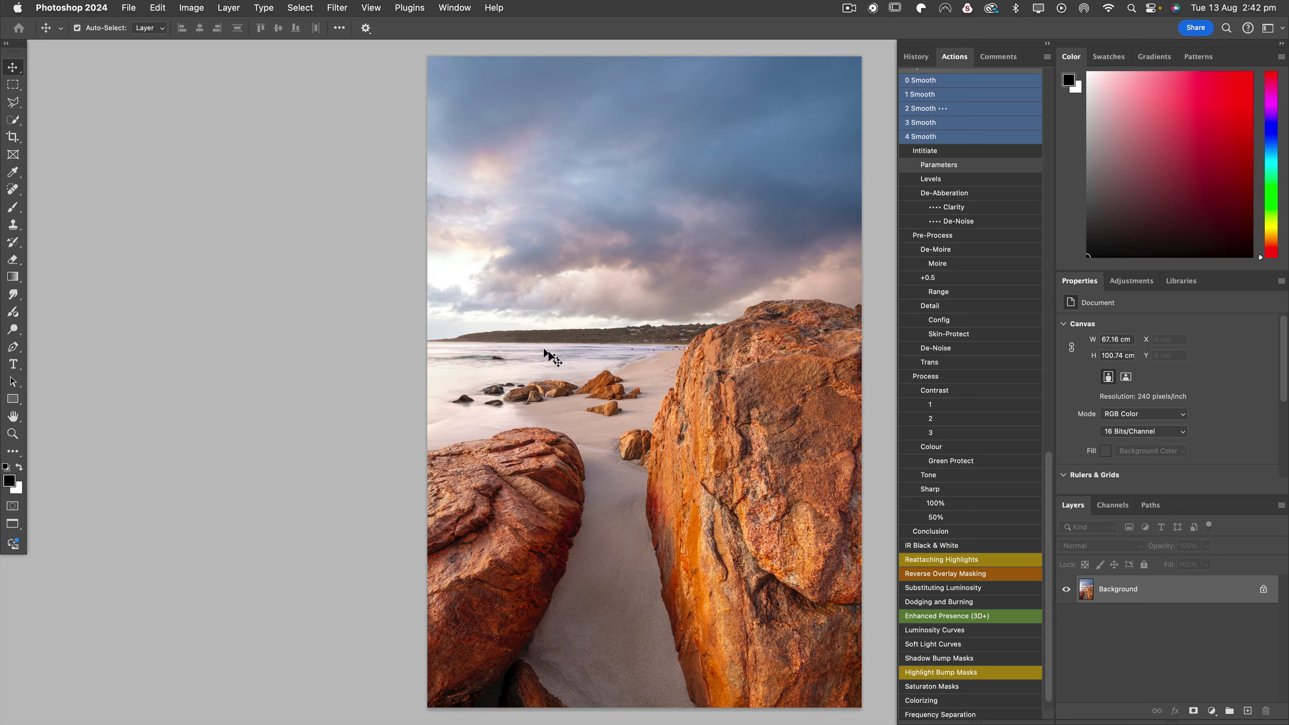
left_click_drag(622, 401, 548, 384)
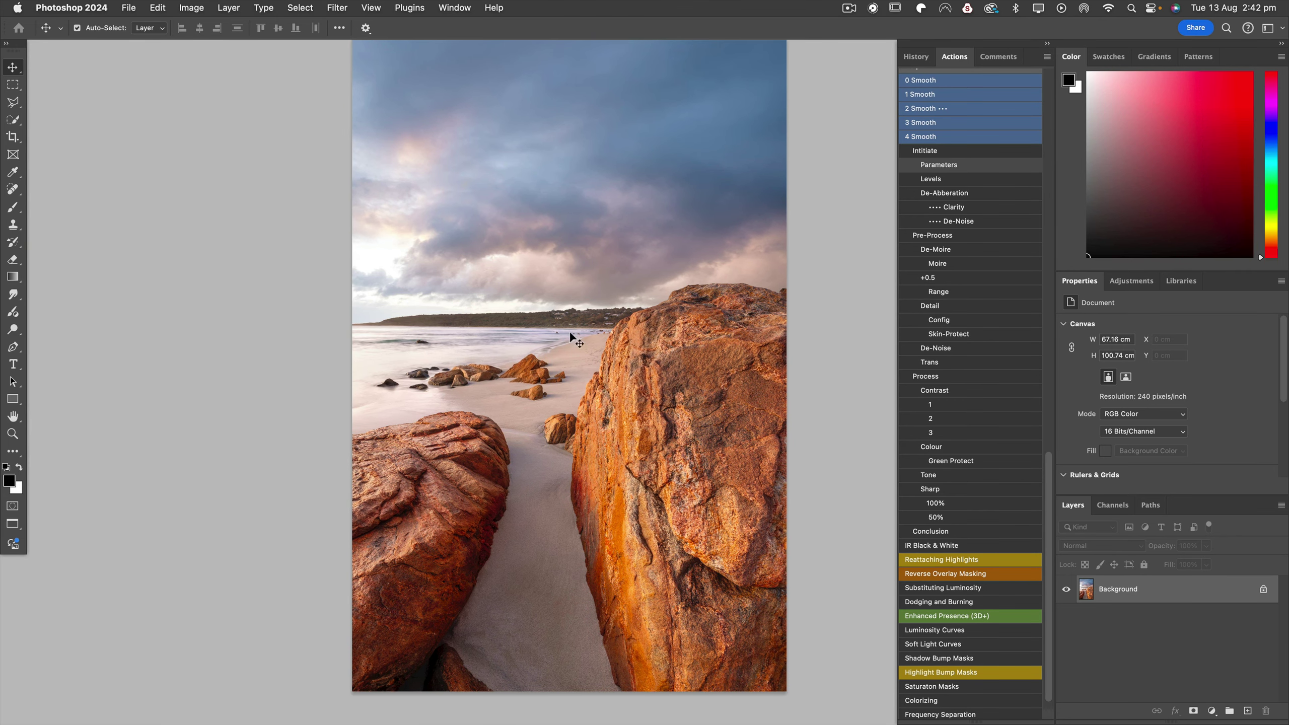
key("super+minus")
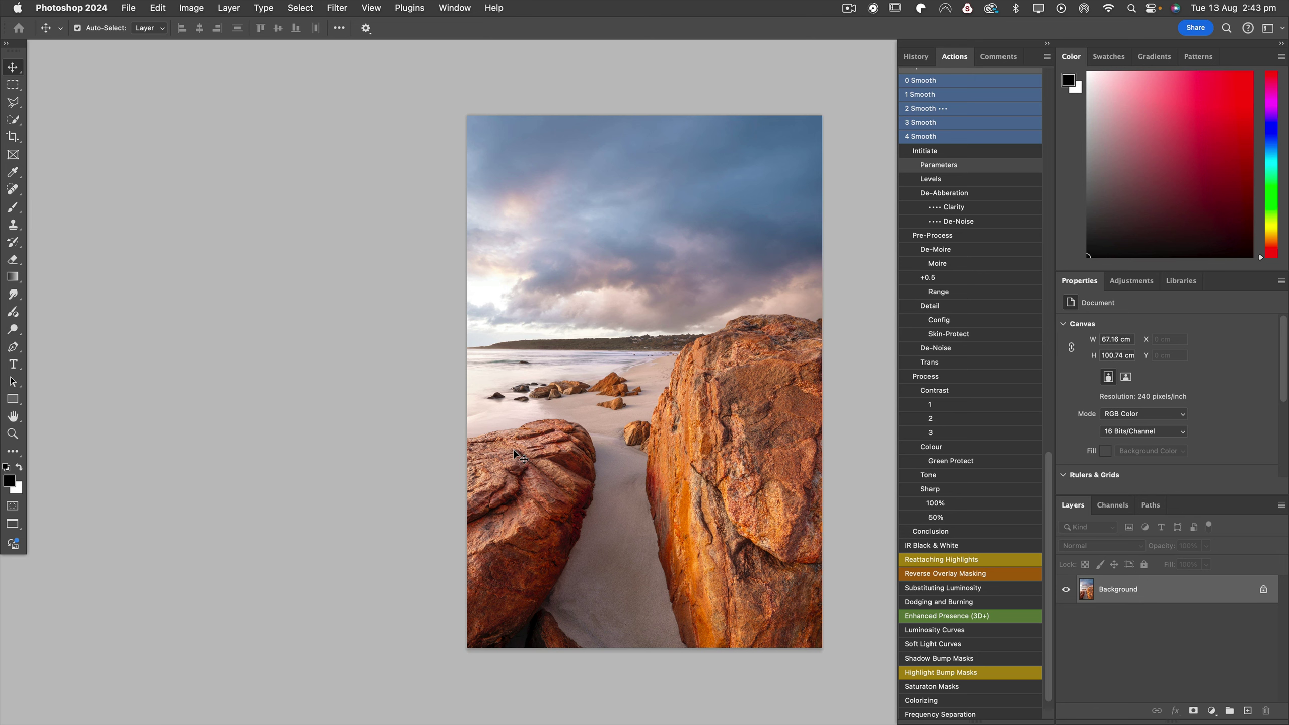
key("super+w")
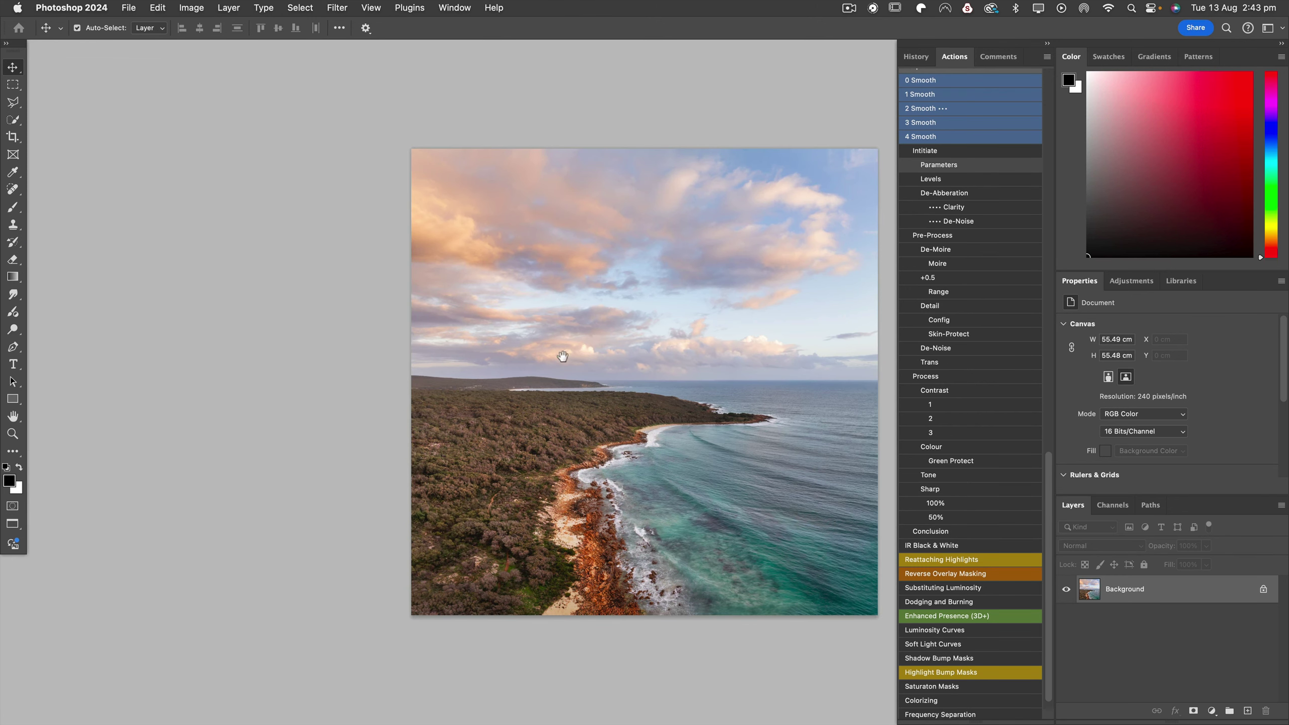
- Try a Vibrance +8 adjustment layer, delete it, and turn off Move tool Auto-Select
scroll(555, 363, "right", 5)
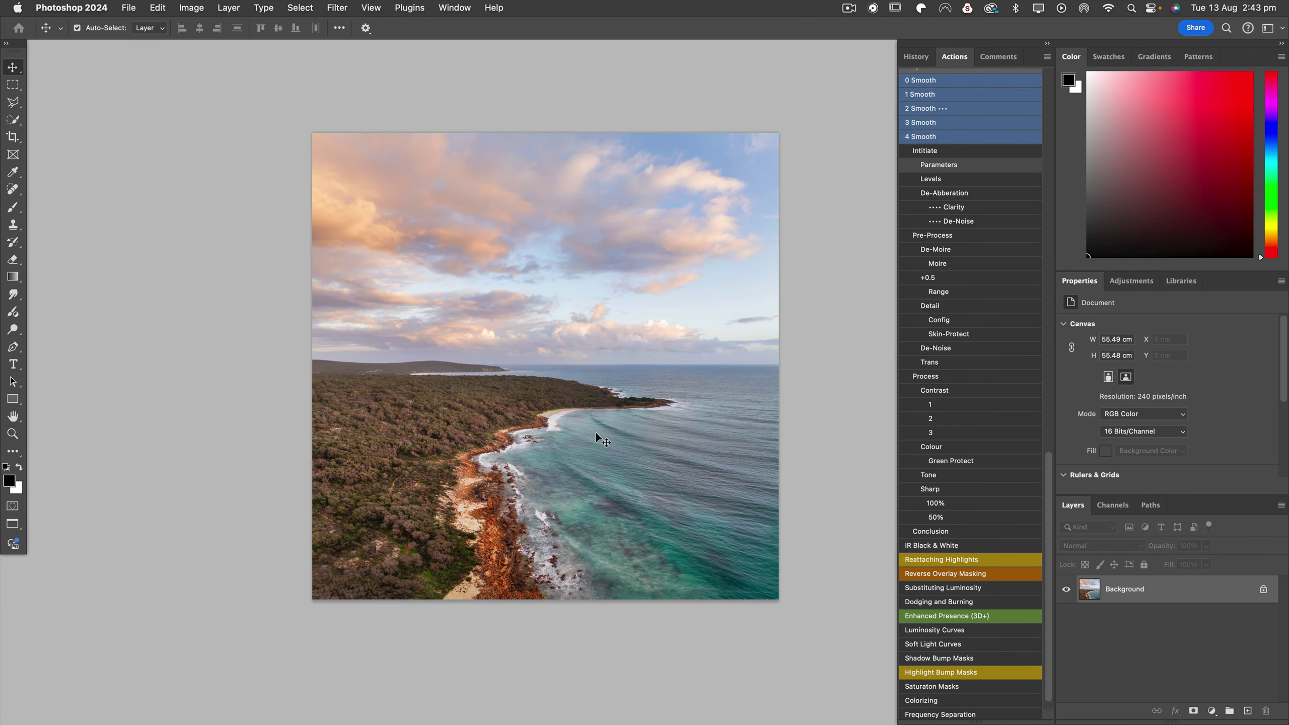
left_click(1131, 281)
left_click(1106, 398)
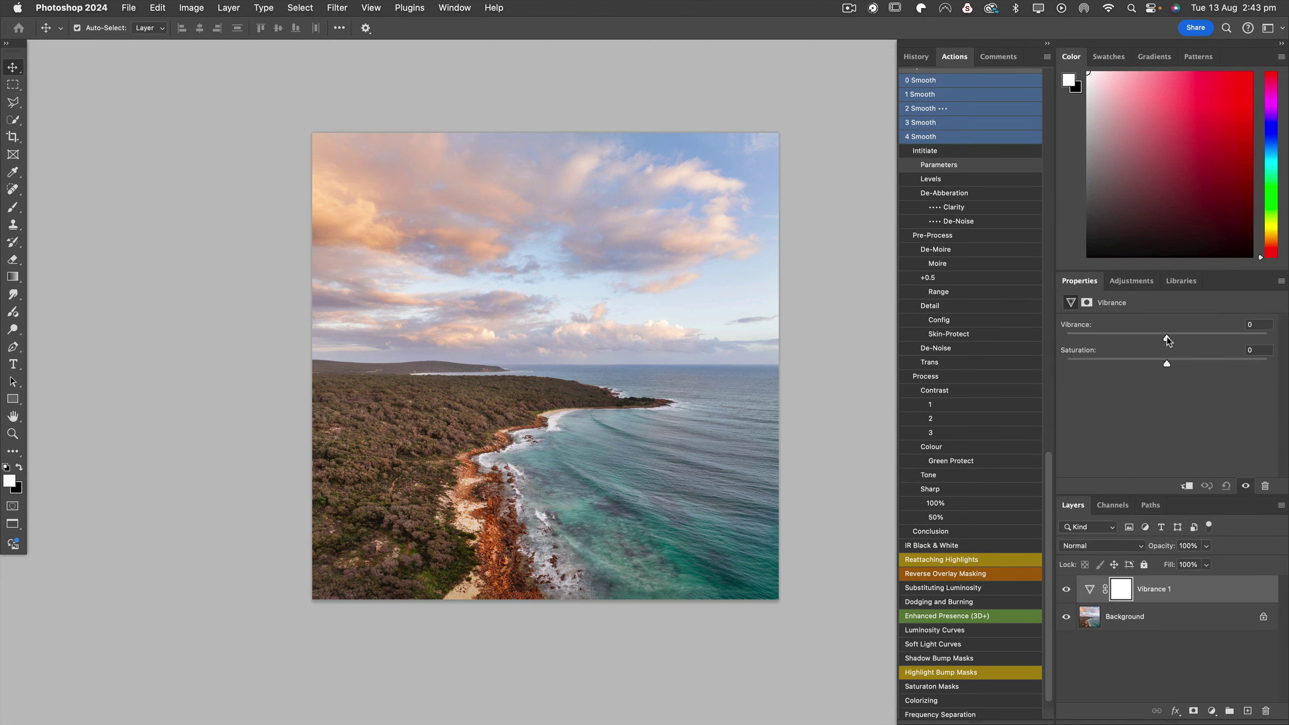
left_click_drag(1166, 339, 1208, 341)
key("BackSpace")
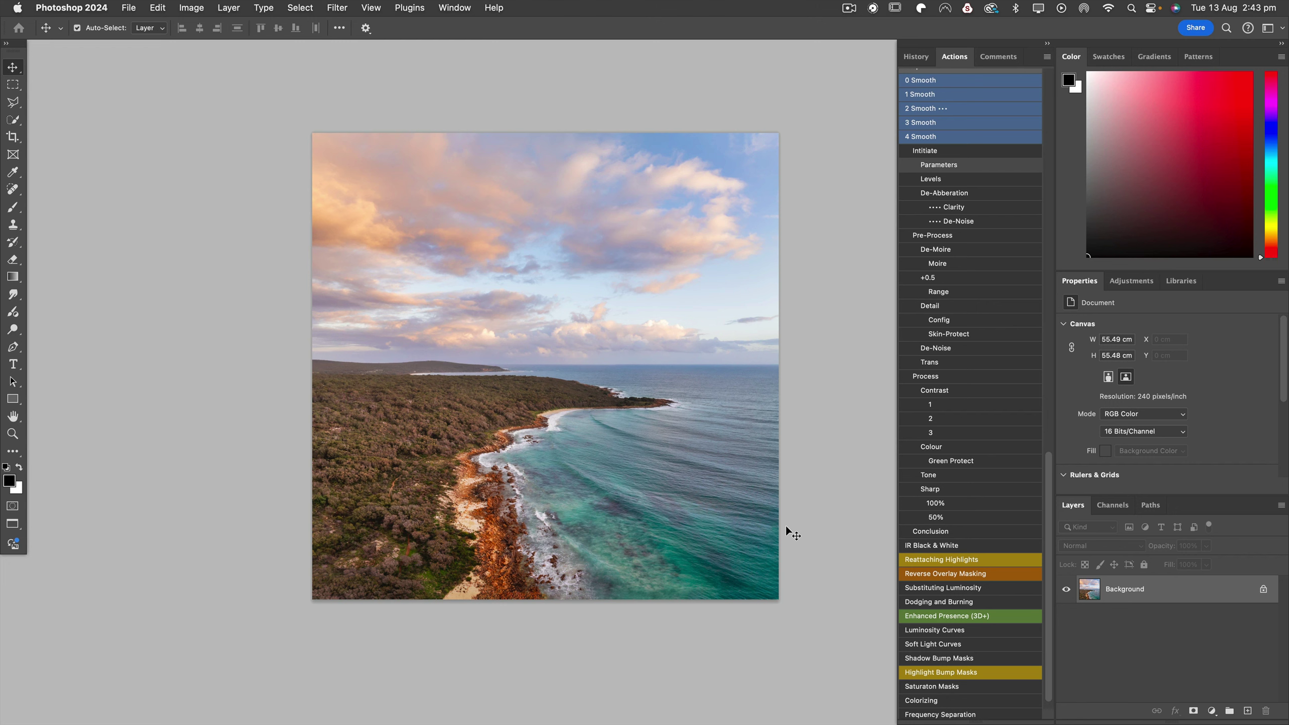
key("super")
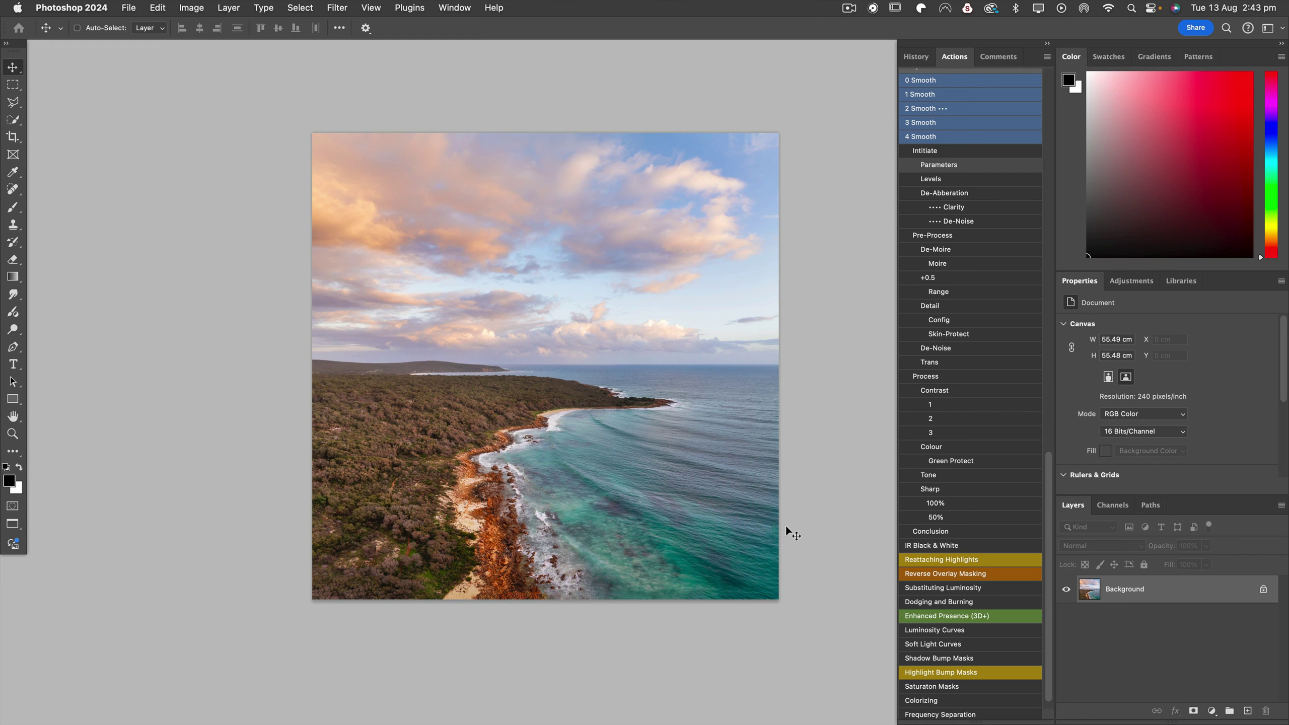